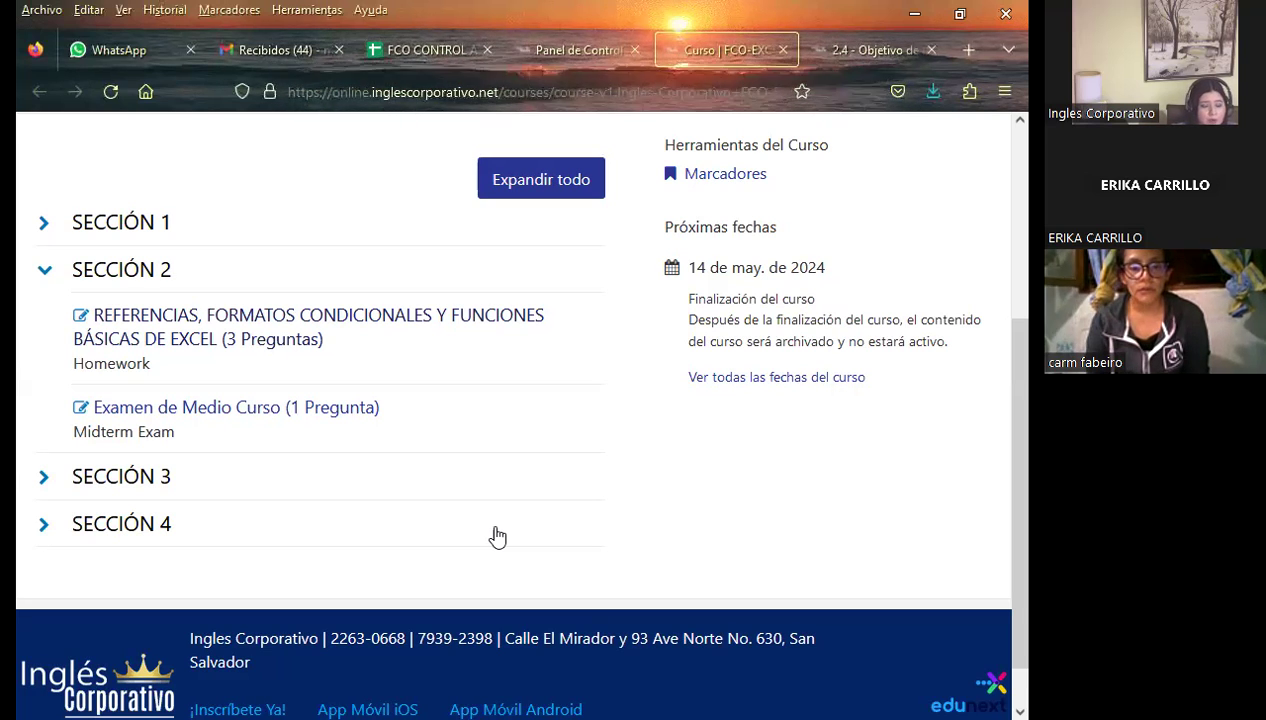
Close the WhatsApp tab and scroll the Excel Básico course outline down to Sección 4.
{"action": "scroll", "coordinate": [596, 530], "scroll_direction": "up", "scroll_amount": 3}
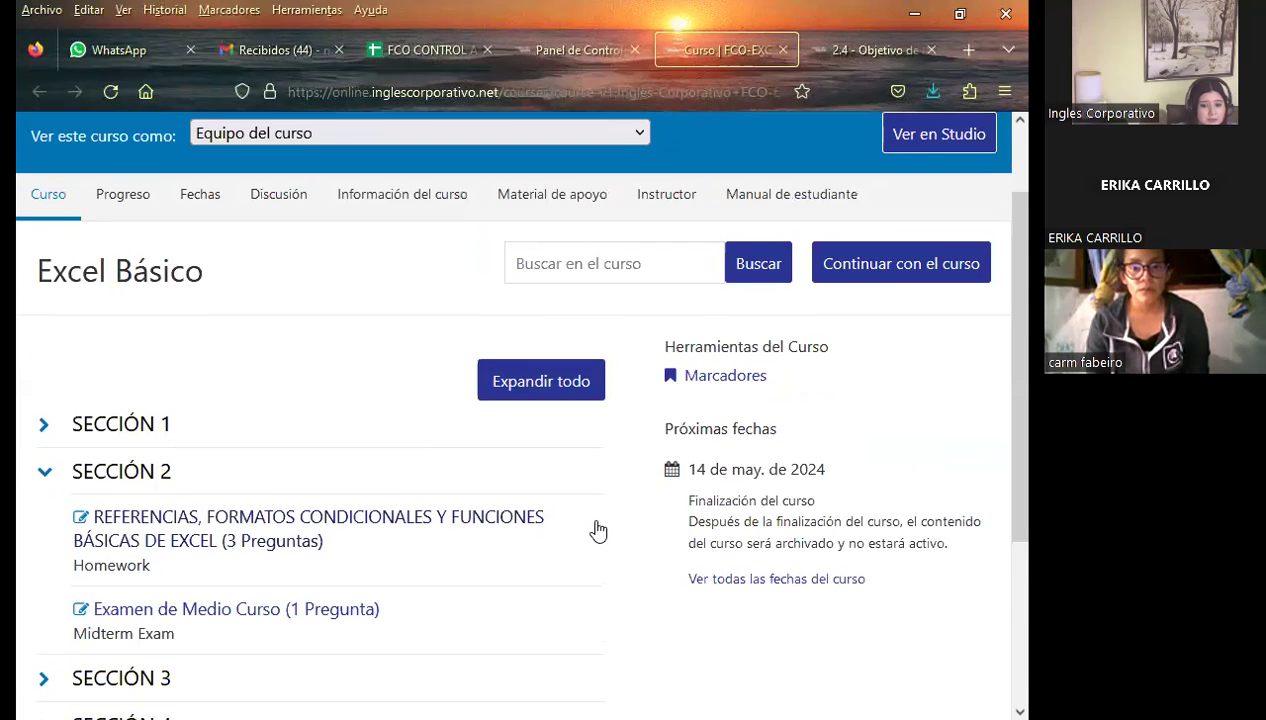
{"action": "scroll", "coordinate": [598, 532], "scroll_direction": "up", "scroll_amount": 1}
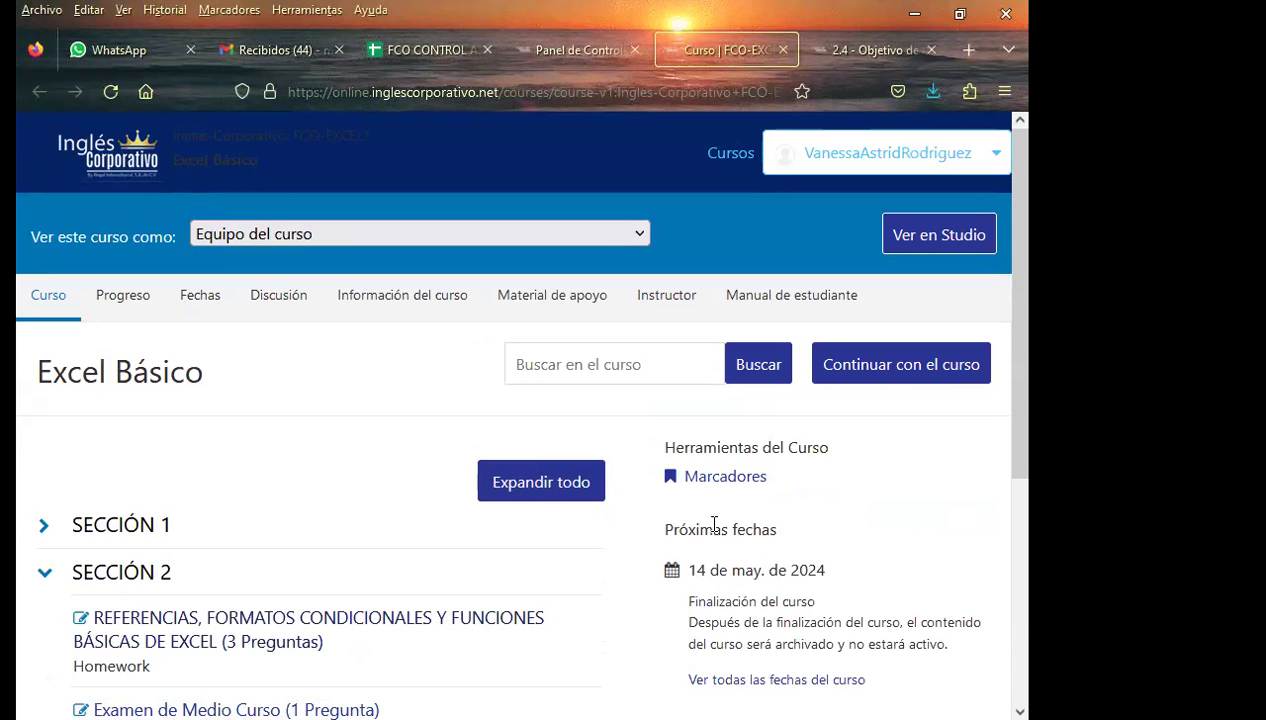
{"action": "scroll", "coordinate": [690, 520], "scroll_direction": "down", "scroll_amount": 1}
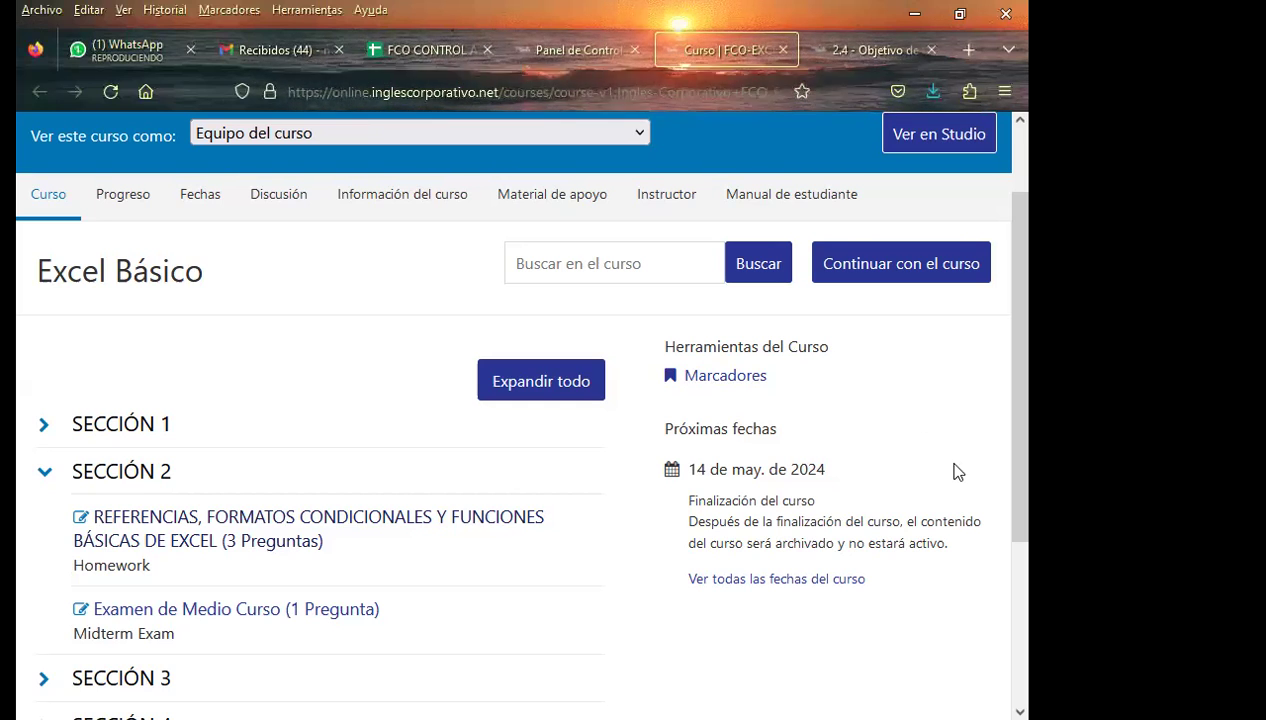
{"action": "left_click", "coordinate": [189, 48]}
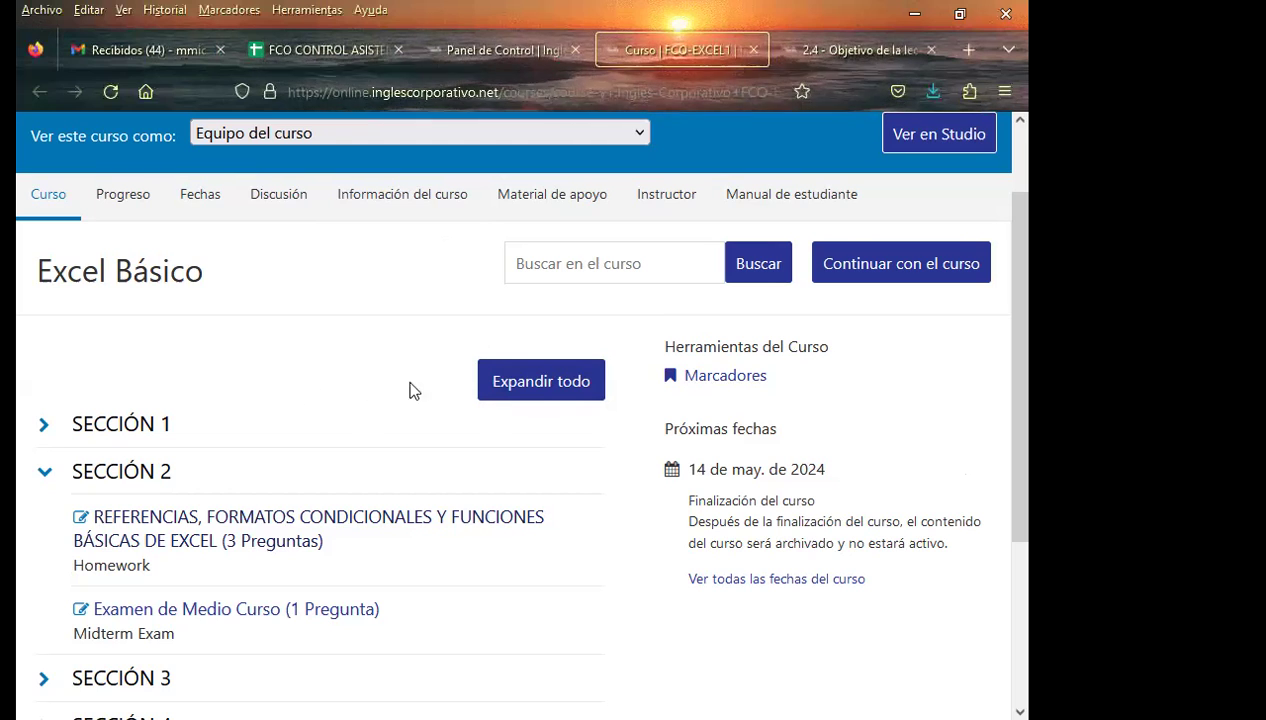
{"action": "scroll", "coordinate": [354, 483], "scroll_direction": "down", "scroll_amount": 2}
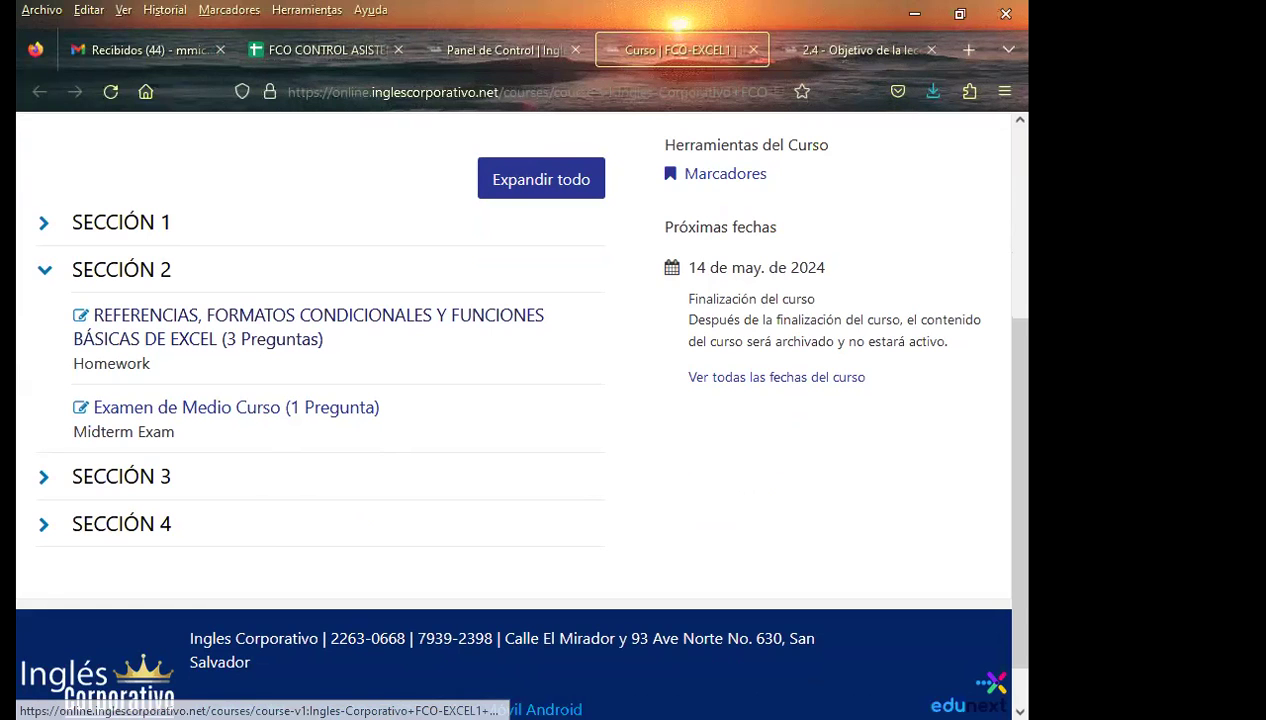
Switch to the PRESENTACIÓN_SEMANA 2_8_EXCEL_BASICO_1 slideshow on its Semana 2 Clase 8 title slide.
{"action": "key", "text": "alt+Tab"}
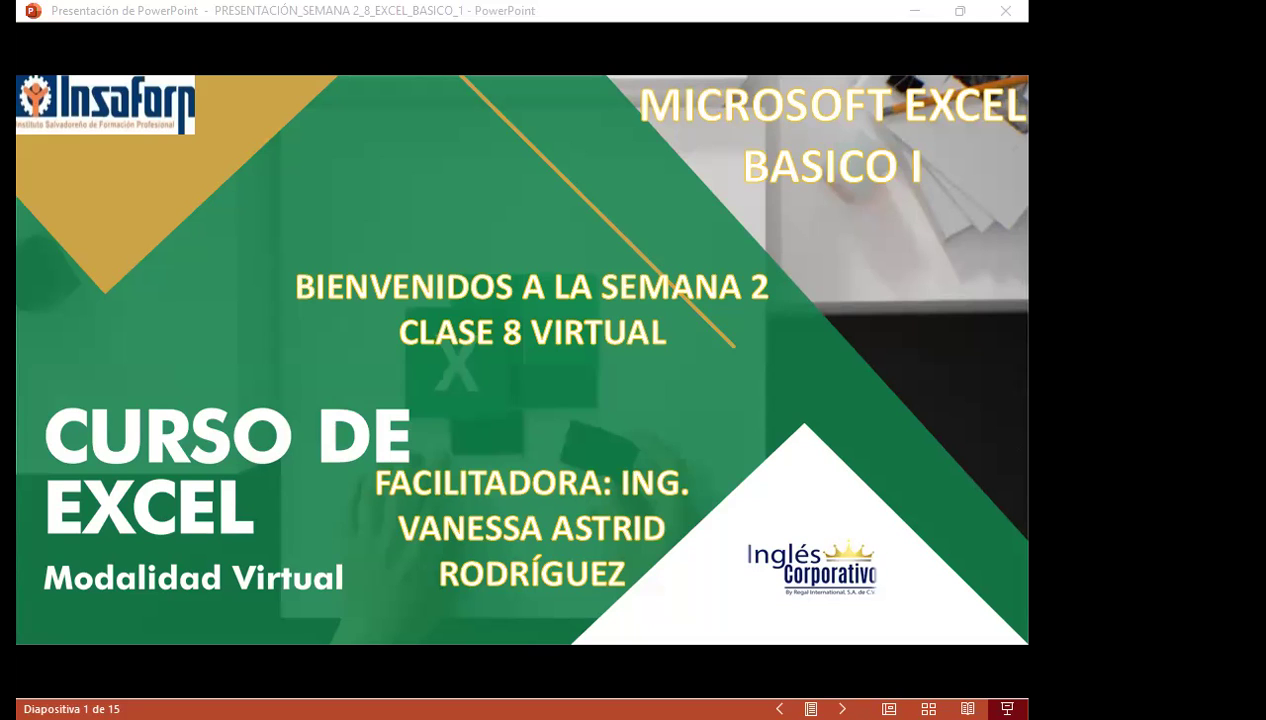
Advance the slideshow past the SESIÓN: 8 slide to the AGENDA slide.
{"action": "key", "text": "Right"}
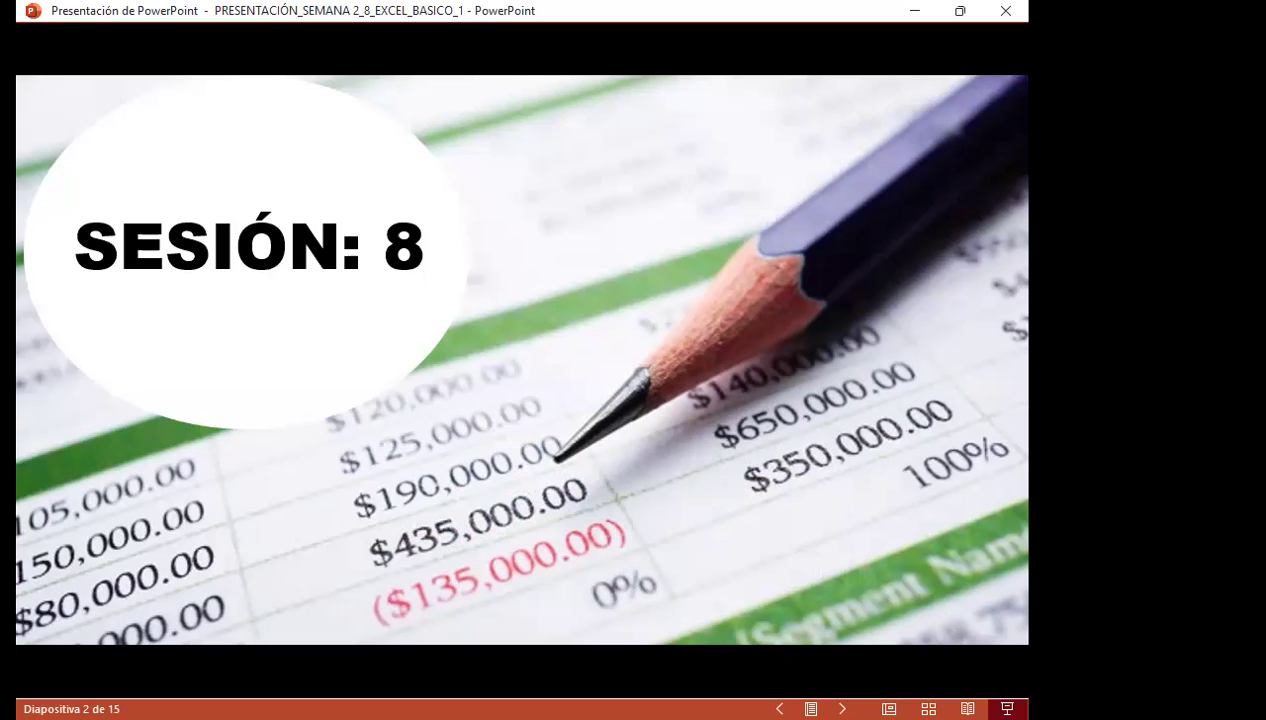
{"action": "key", "text": "Right"}
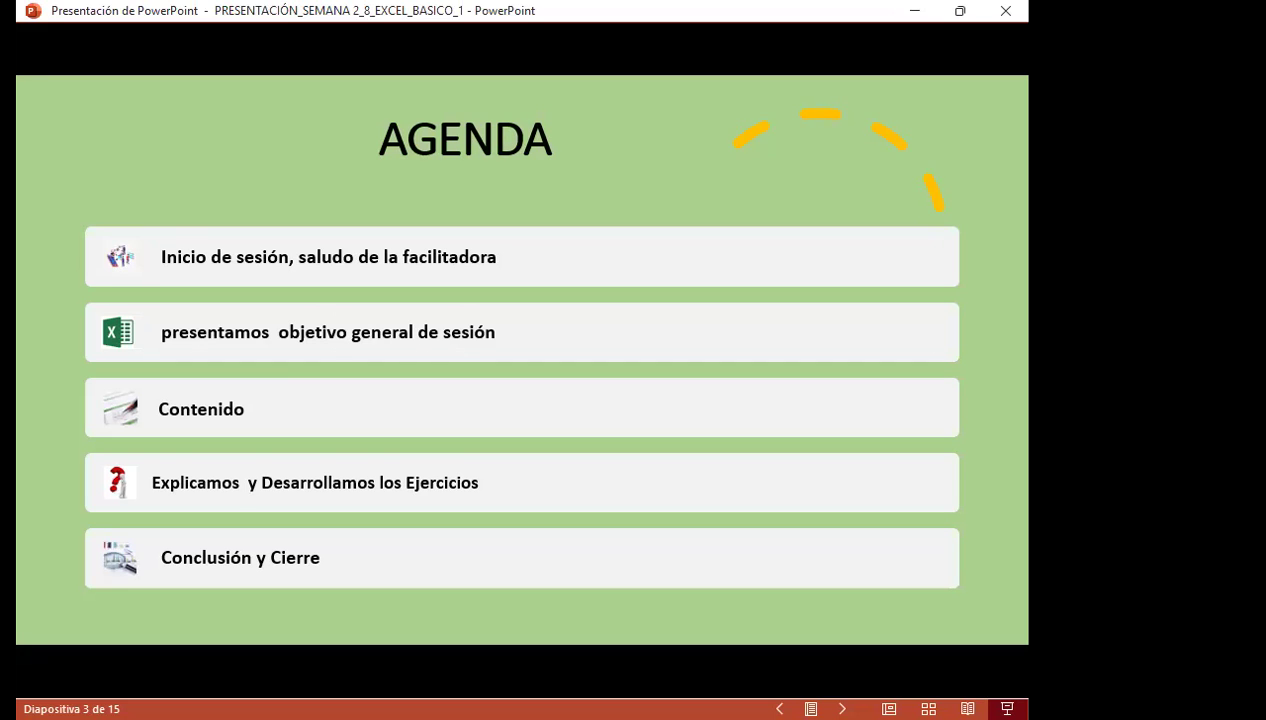
Advance to slide 4, OBJETIVO GENERAL DE LA SESIÓN, about highlighting cells with conditional formatting.
{"action": "key", "text": "Right"}
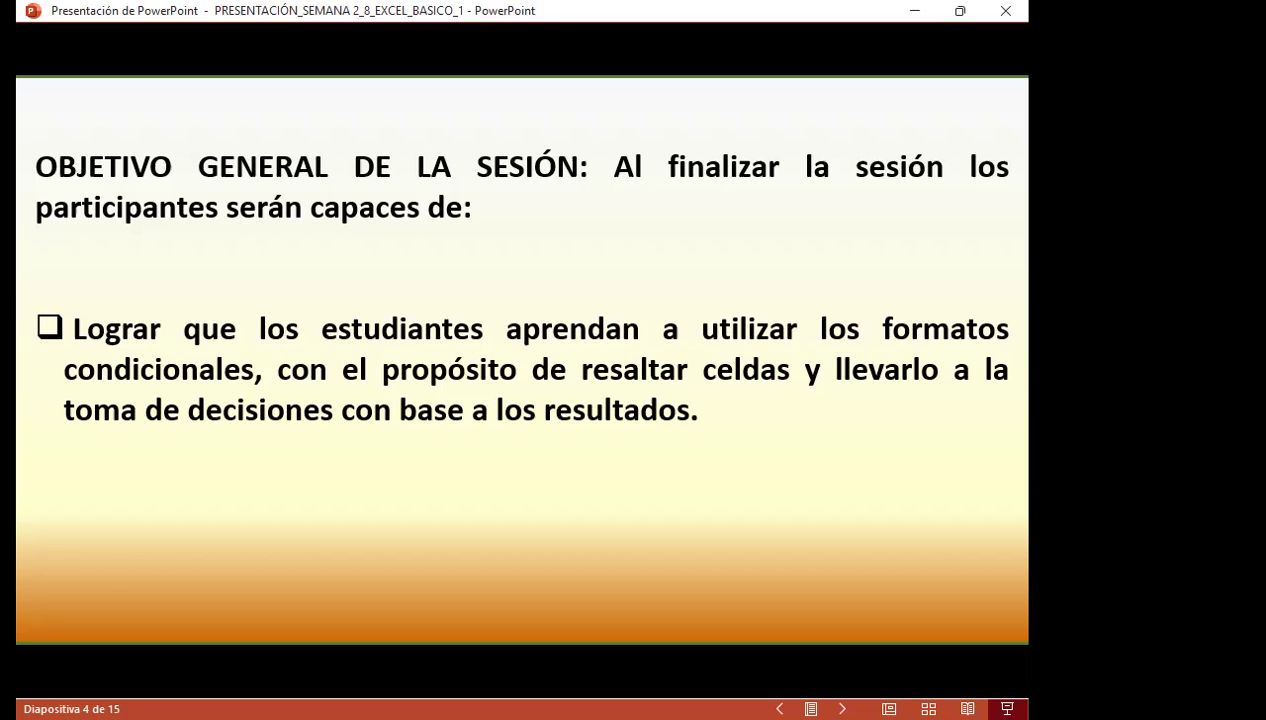
{"action": "key", "text": "Right"}
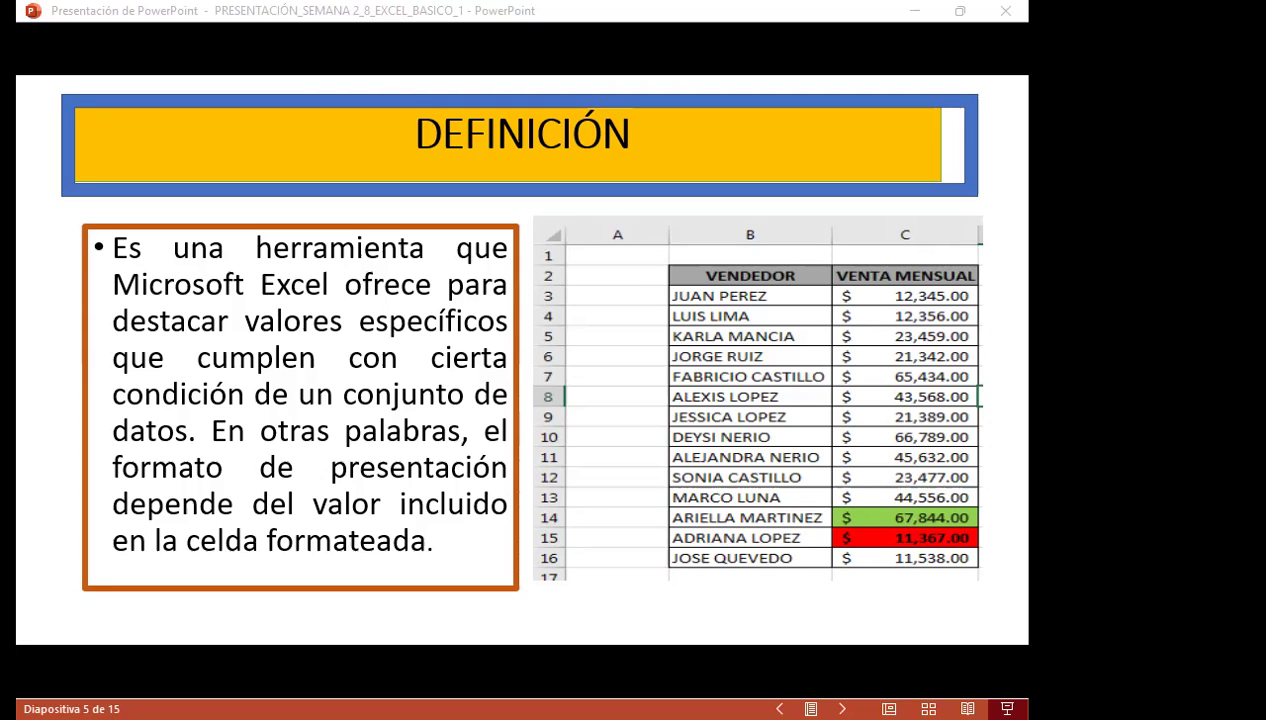
Advance past the highlight-cell-rules slide to slide 7, REGLAS SUPERIORES E INFERIORES.
{"action": "key", "text": "Right"}
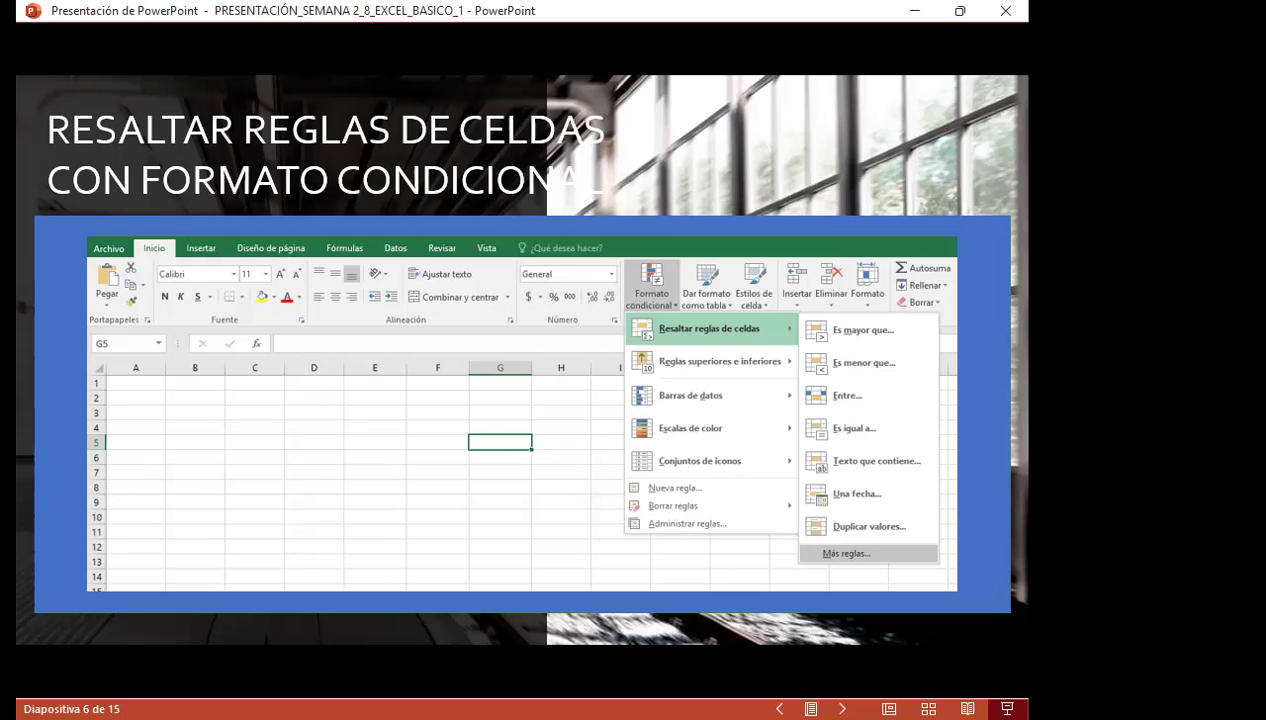
{"action": "key", "text": "Right"}
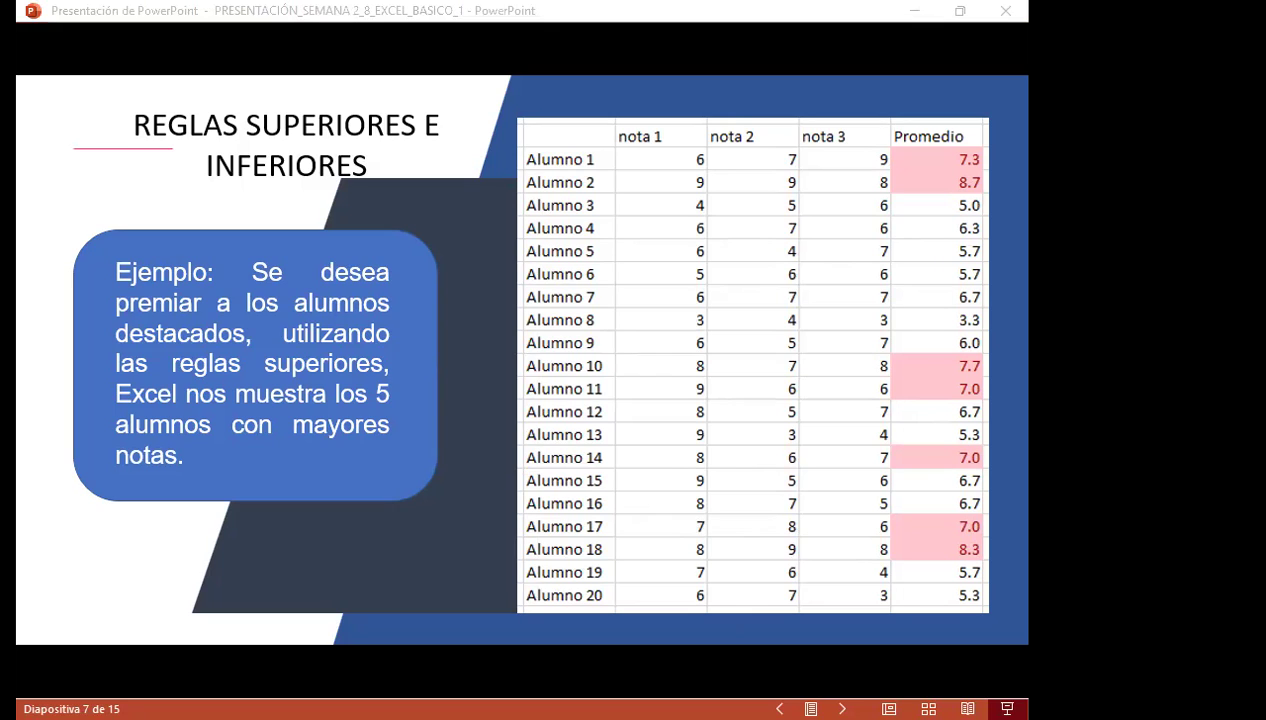
Switch to the LIBRO DE EXCEL SESION 8_ workbook's FORMATO CONDICIONALES sheet.
{"action": "key", "text": "alt+Tab"}
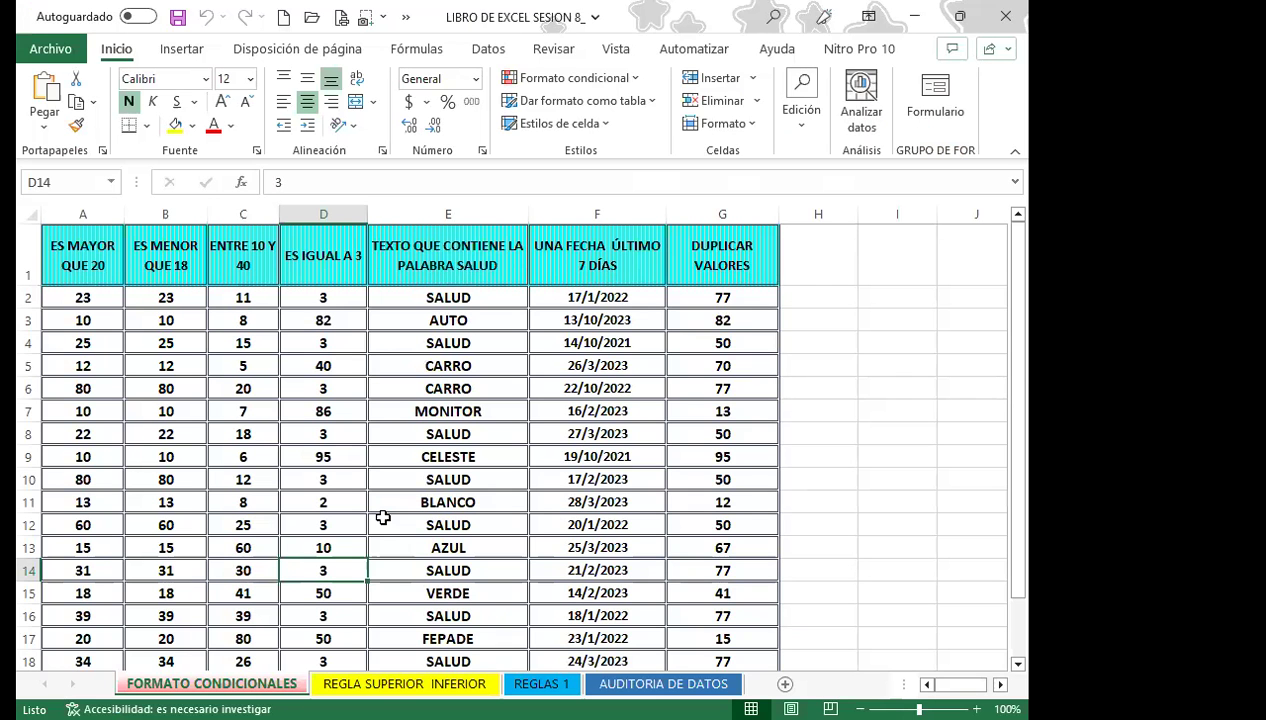
{"action": "left_click", "coordinate": [322, 500]}
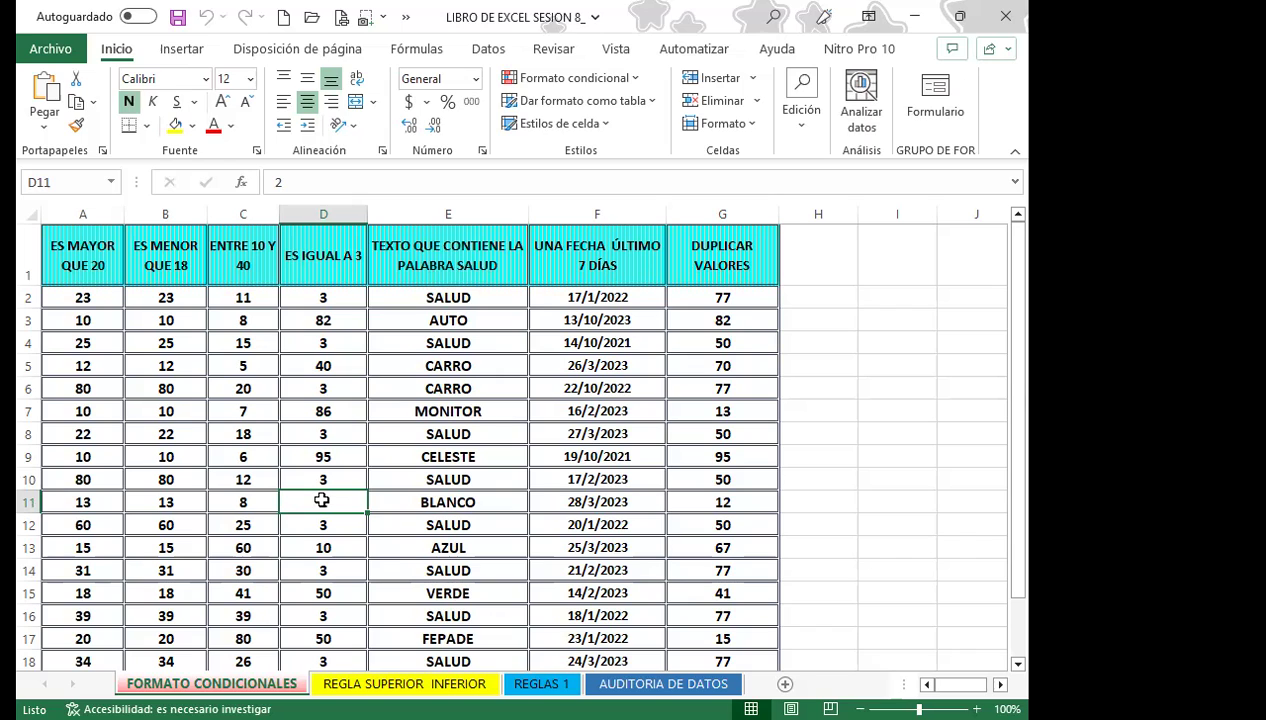
{"action": "left_click", "coordinate": [65, 365]}
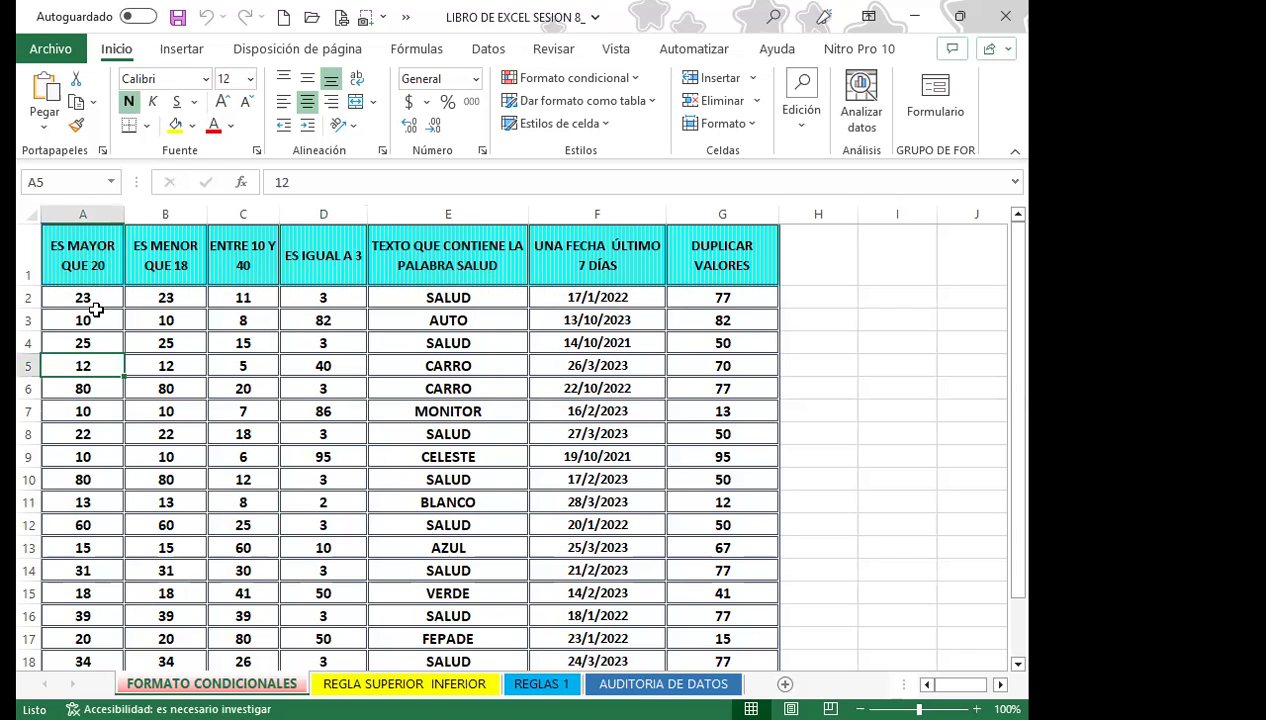
{"action": "left_click_drag", "start_coordinate": [97, 291], "coordinate": [85, 640]}
{"action": "scroll", "coordinate": [80, 450], "scroll_direction": "up", "scroll_amount": 1}
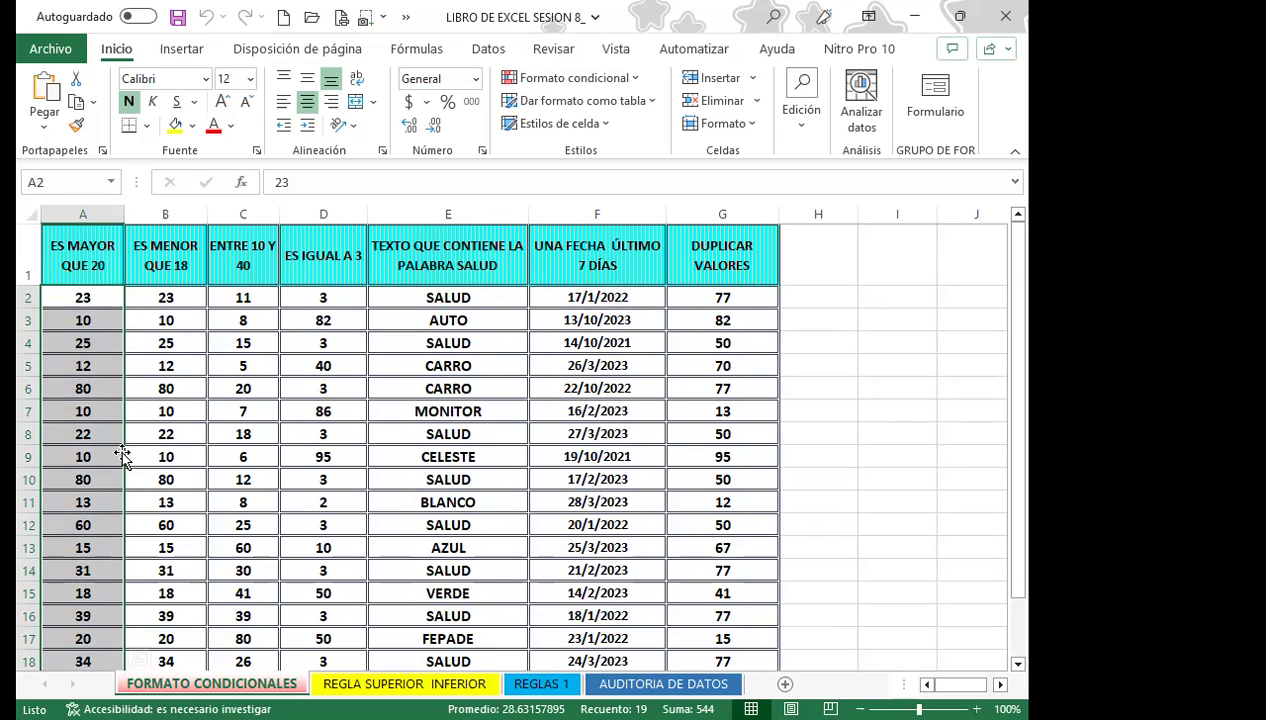
{"action": "scroll", "coordinate": [105, 515], "scroll_direction": "down", "scroll_amount": 2}
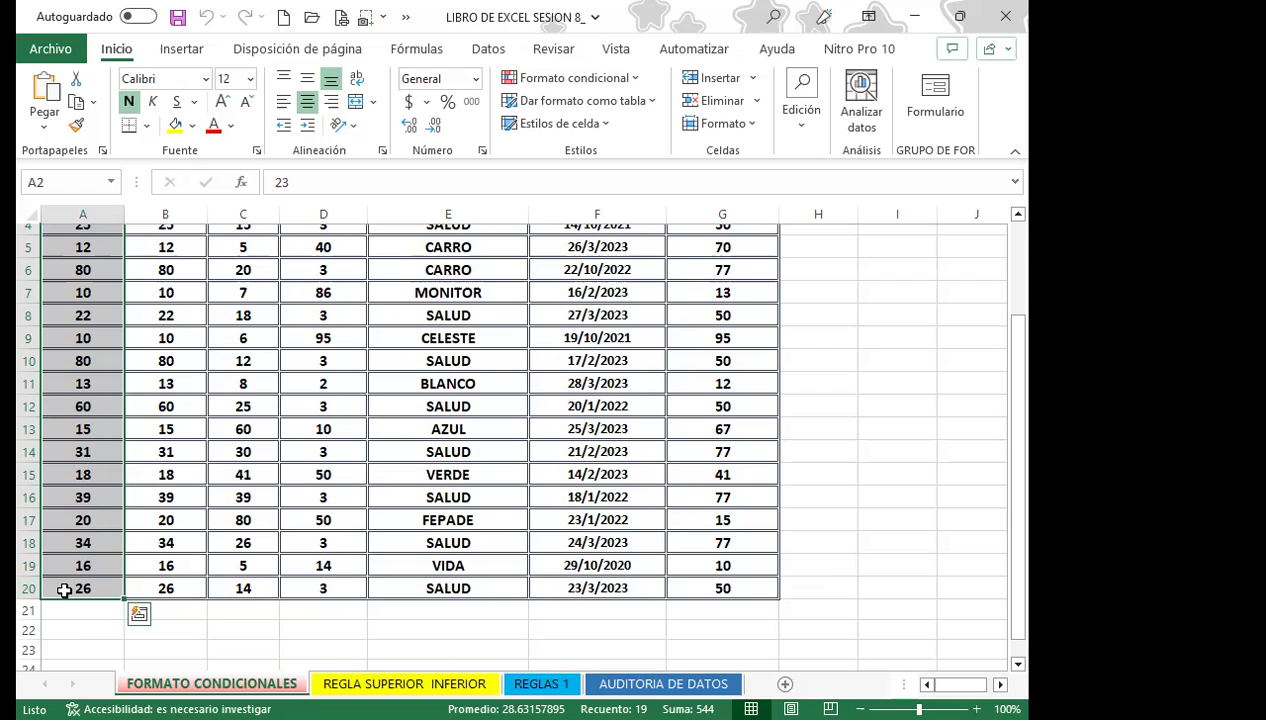
{"action": "scroll", "coordinate": [70, 565], "scroll_direction": "down", "scroll_amount": 1}
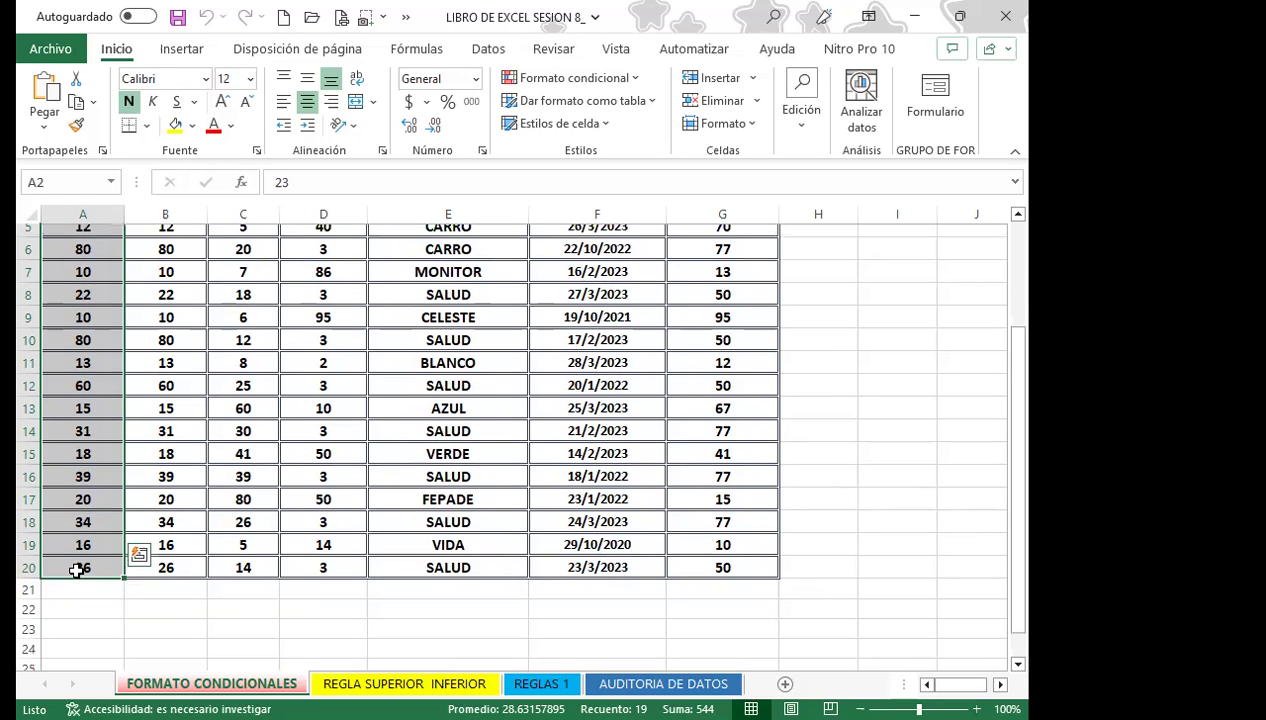
{"action": "scroll", "coordinate": [78, 500], "scroll_direction": "down", "scroll_amount": 2}
{"action": "left_click", "coordinate": [82, 489]}
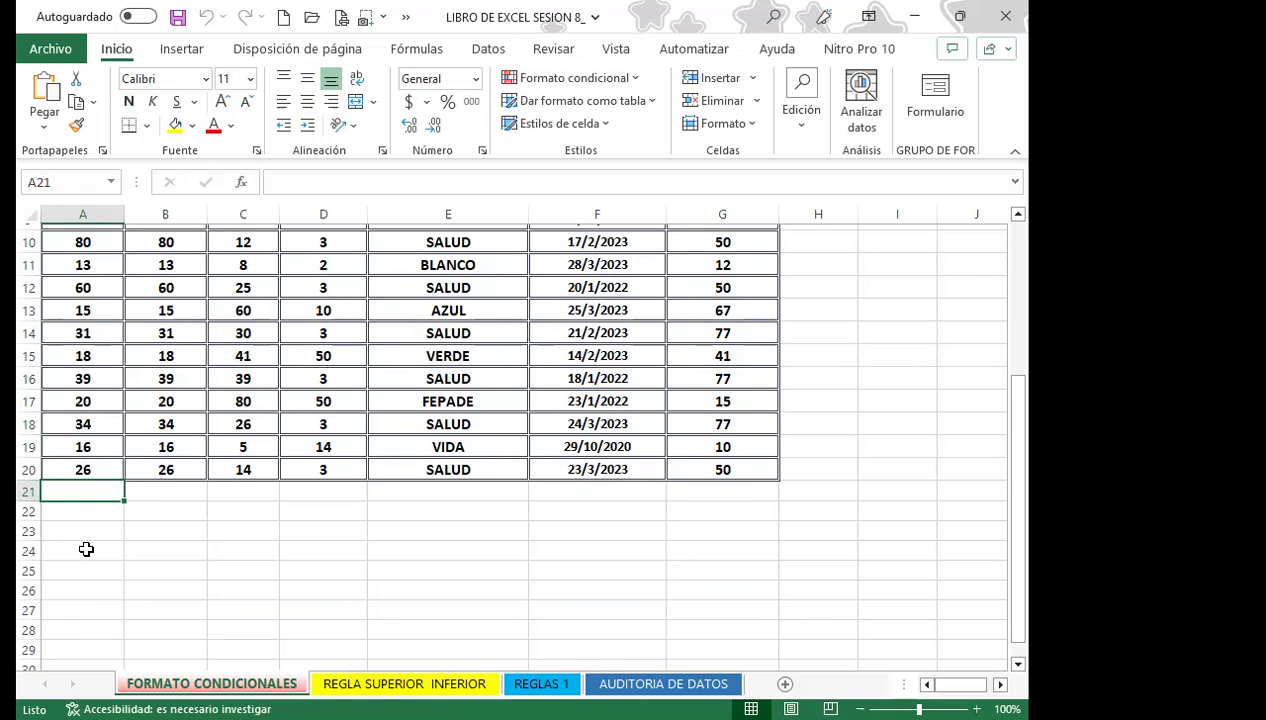
{"action": "scroll", "coordinate": [86, 549], "scroll_direction": "up", "scroll_amount": 2}
{"action": "scroll", "coordinate": [80, 496], "scroll_direction": "up", "scroll_amount": 1}
Drag down column A from A2 to select the ES MAYOR QUE 20 values, overshooting past A19.
{"action": "mouse_move", "coordinate": [84, 297]}
{"action": "left_mouse_down"}
{"action": "mouse_move", "coordinate": [82, 662]}
{"action": "mouse_move", "coordinate": [86, 621]}
{"action": "left_mouse_up"}
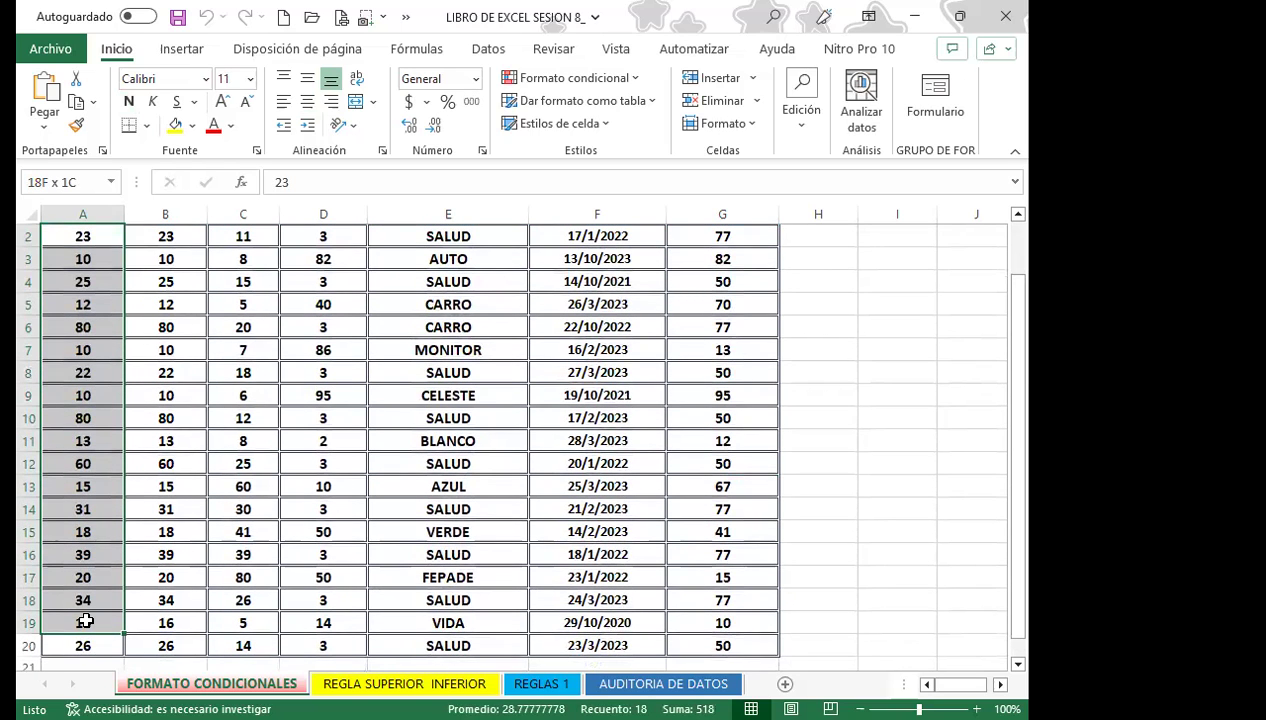
{"action": "left_click_drag", "start_coordinate": [86, 621], "coordinate": [86, 621]}
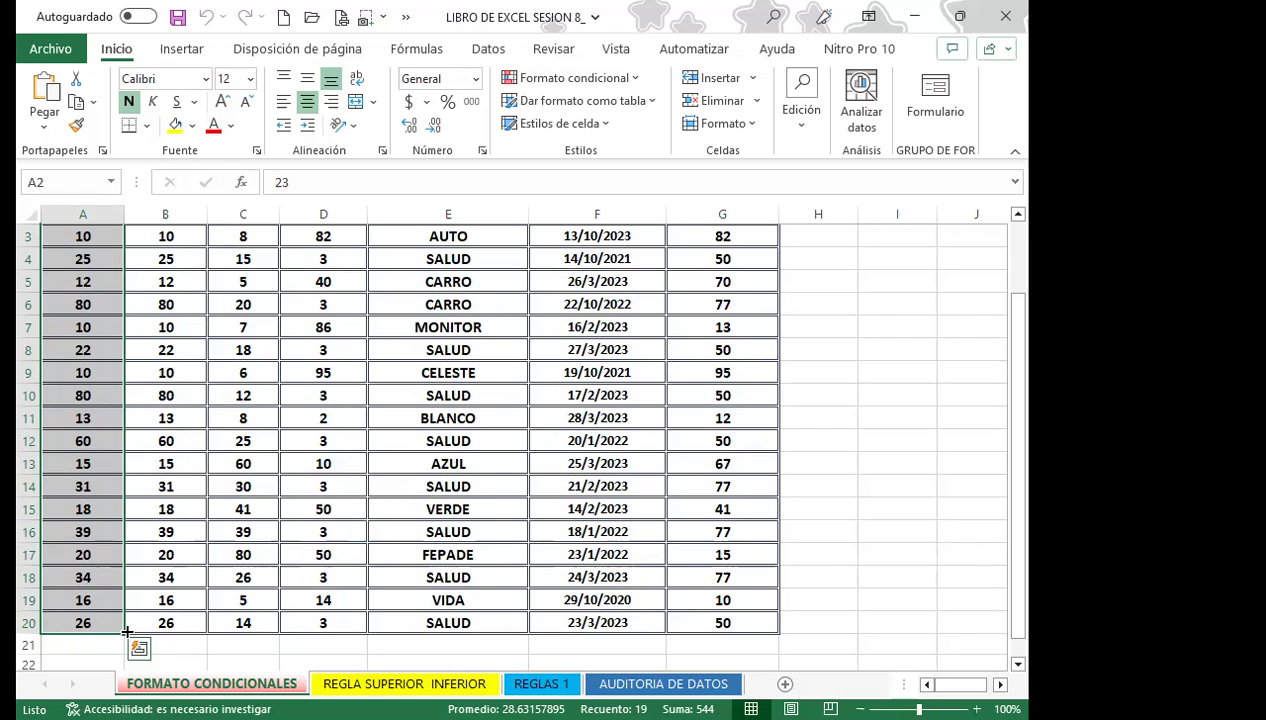
{"action": "scroll", "coordinate": [57, 515], "scroll_direction": "up", "scroll_amount": 1}
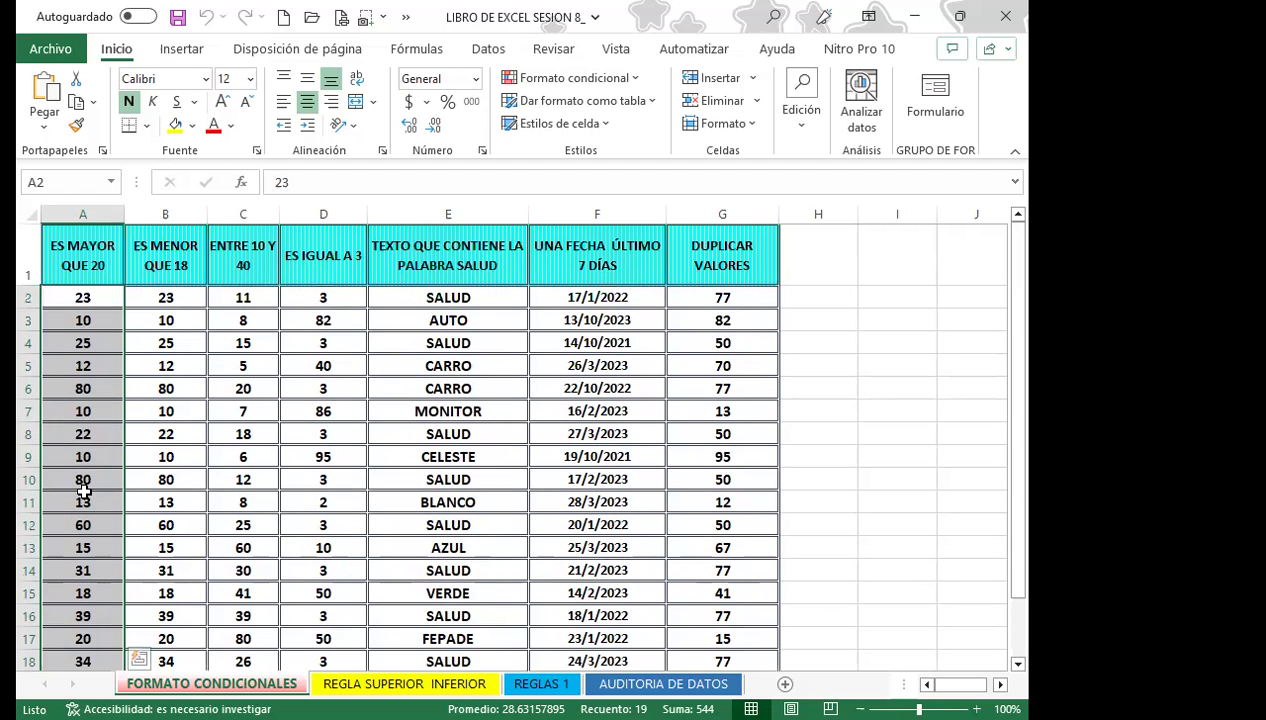
{"action": "scroll", "coordinate": [83, 490], "scroll_direction": "down", "scroll_amount": 1}
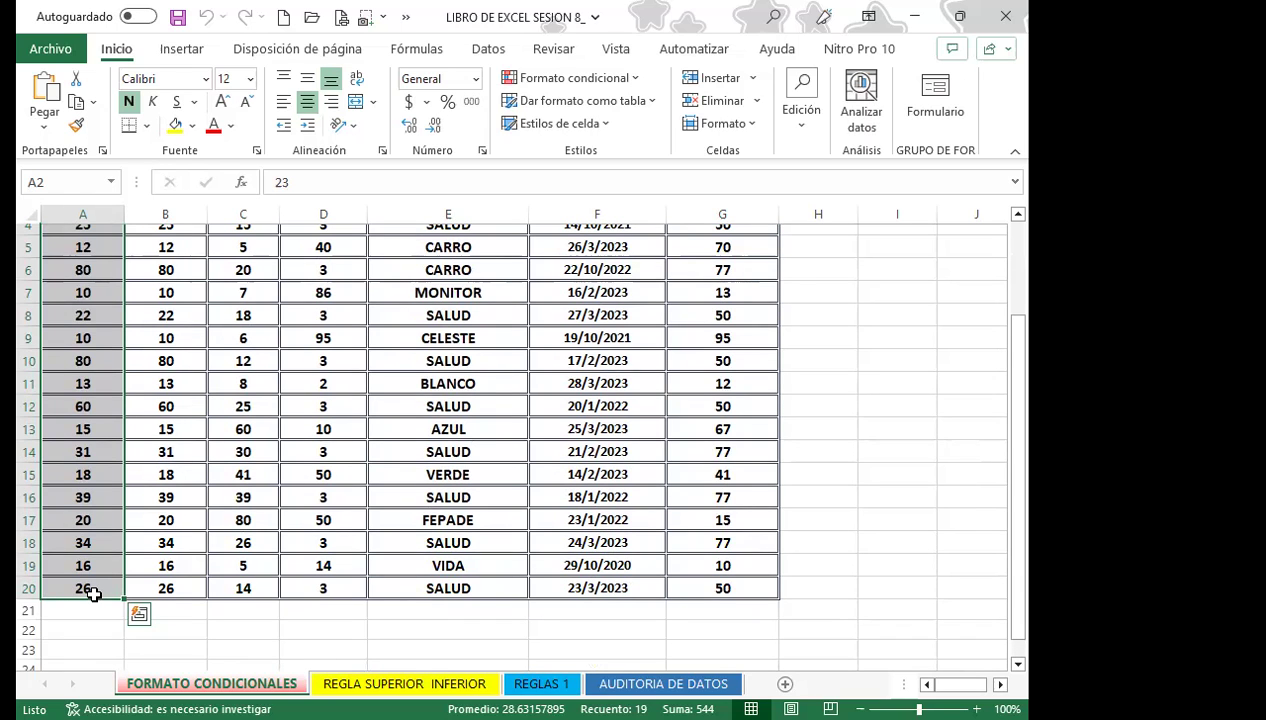
{"action": "scroll", "coordinate": [90, 590], "scroll_direction": "up", "scroll_amount": 1}
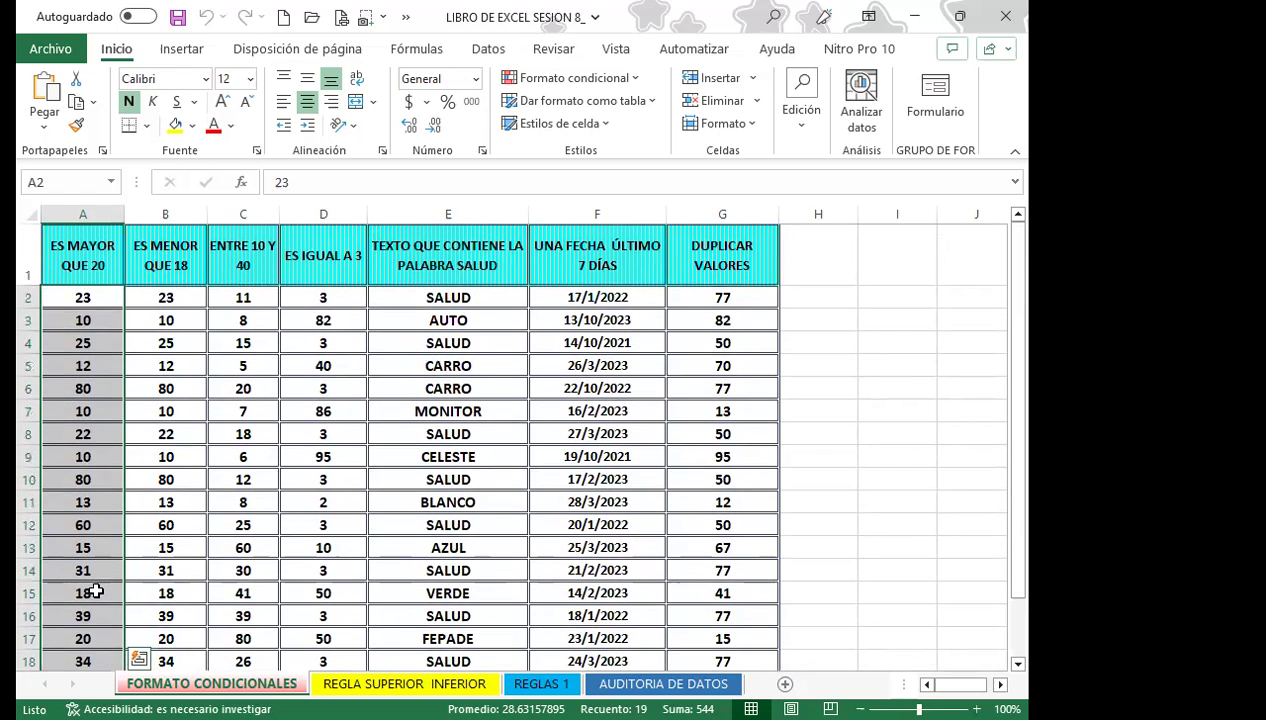
{"action": "scroll", "coordinate": [96, 579], "scroll_direction": "down", "scroll_amount": 3}
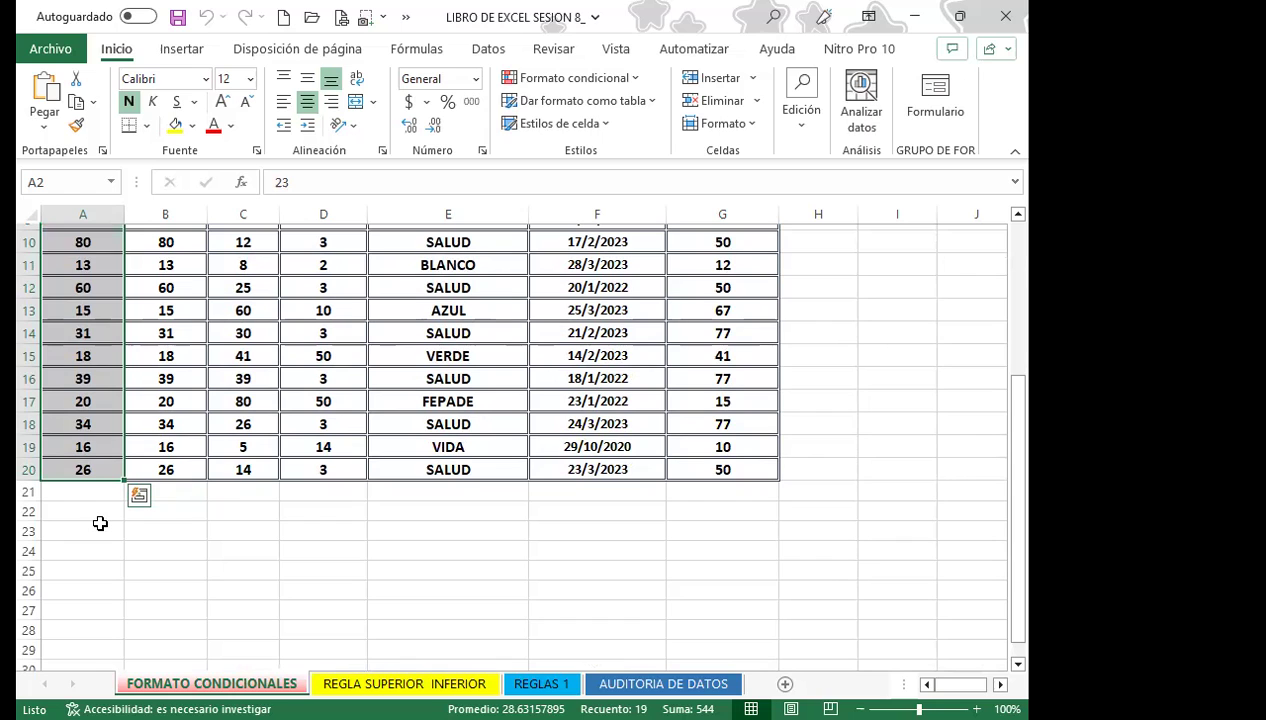
{"action": "scroll", "coordinate": [88, 365], "scroll_direction": "up", "scroll_amount": 3}
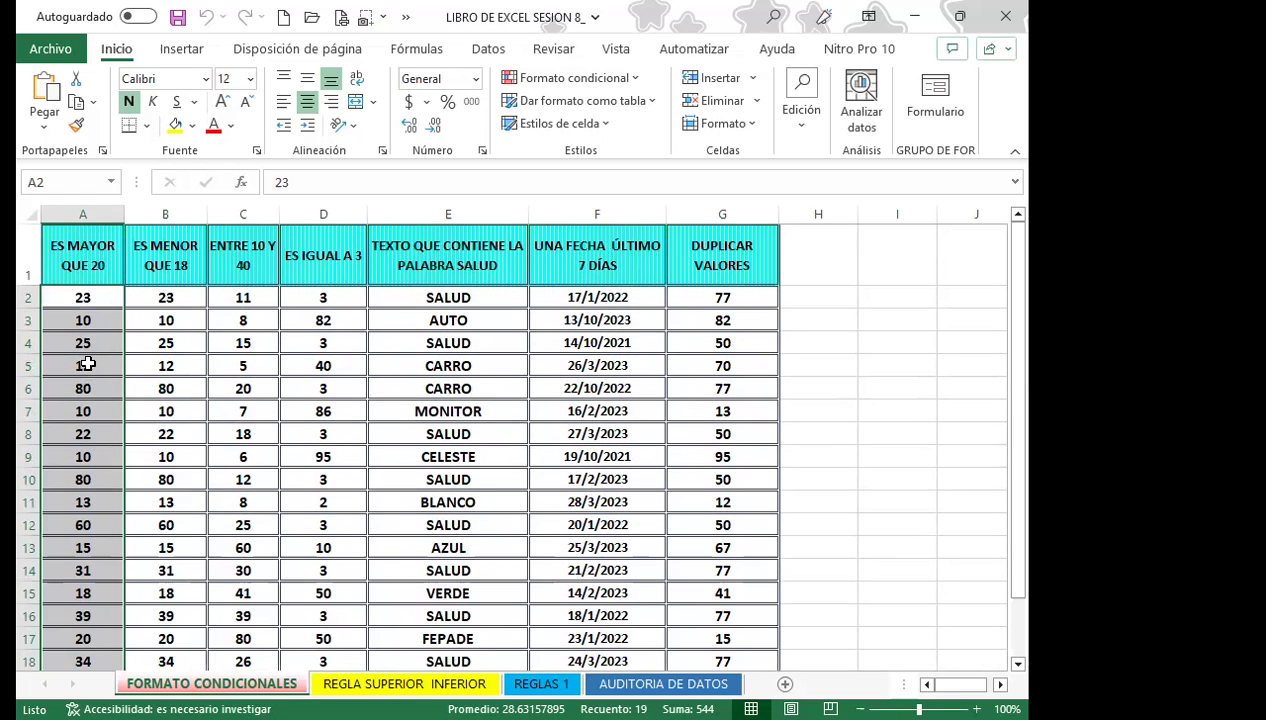
{"action": "scroll", "coordinate": [88, 550], "scroll_direction": "down", "scroll_amount": 3}
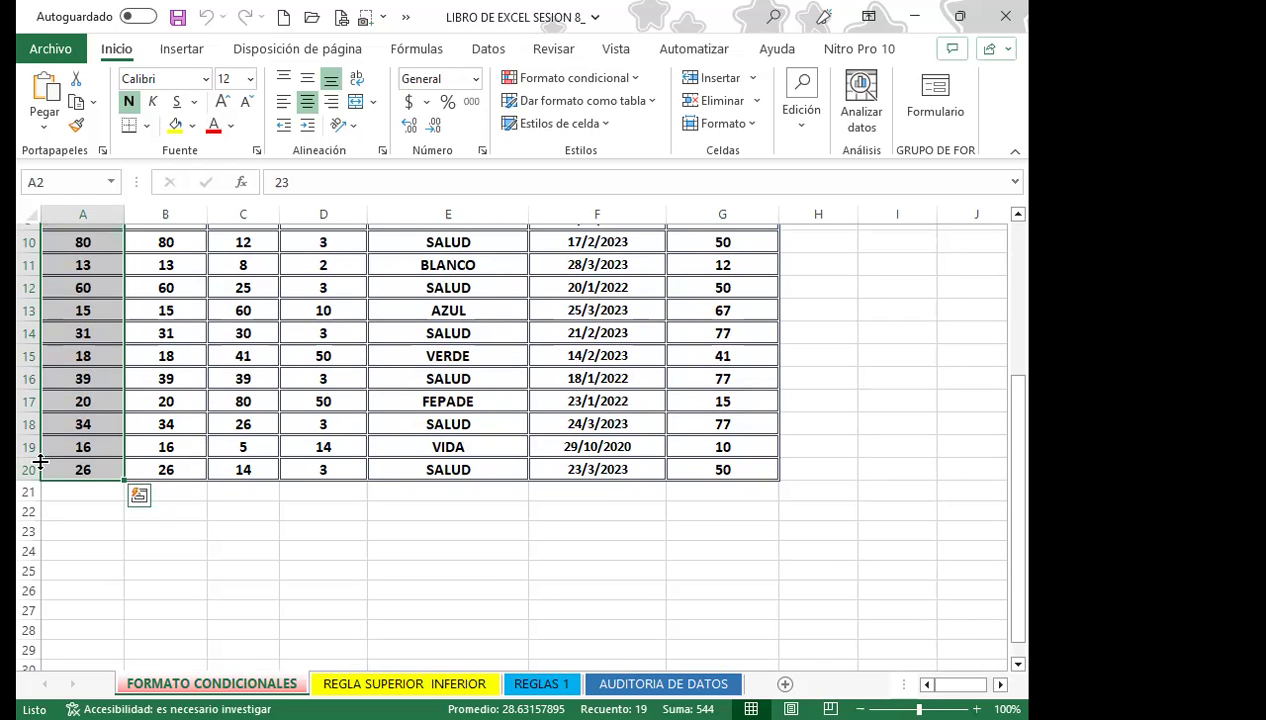
{"action": "scroll", "coordinate": [94, 375], "scroll_direction": "up", "scroll_amount": 3}
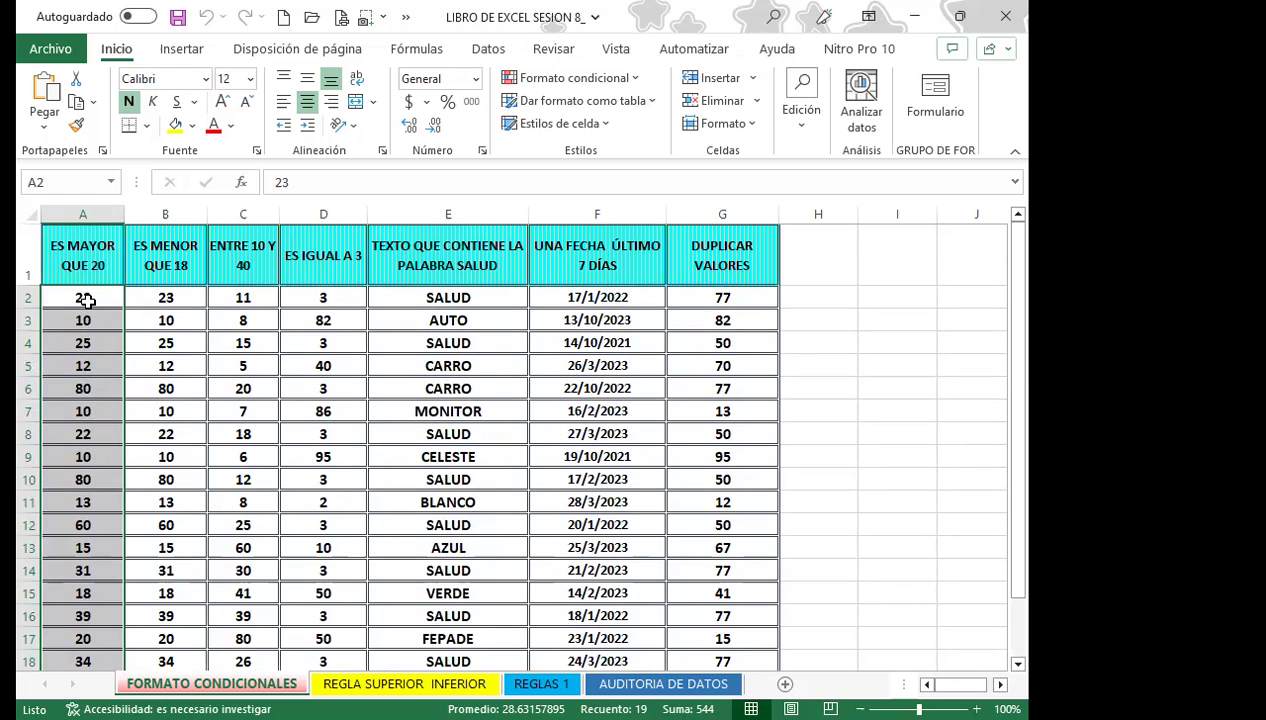
{"action": "left_click_drag", "start_coordinate": [87, 301], "coordinate": [83, 623]}
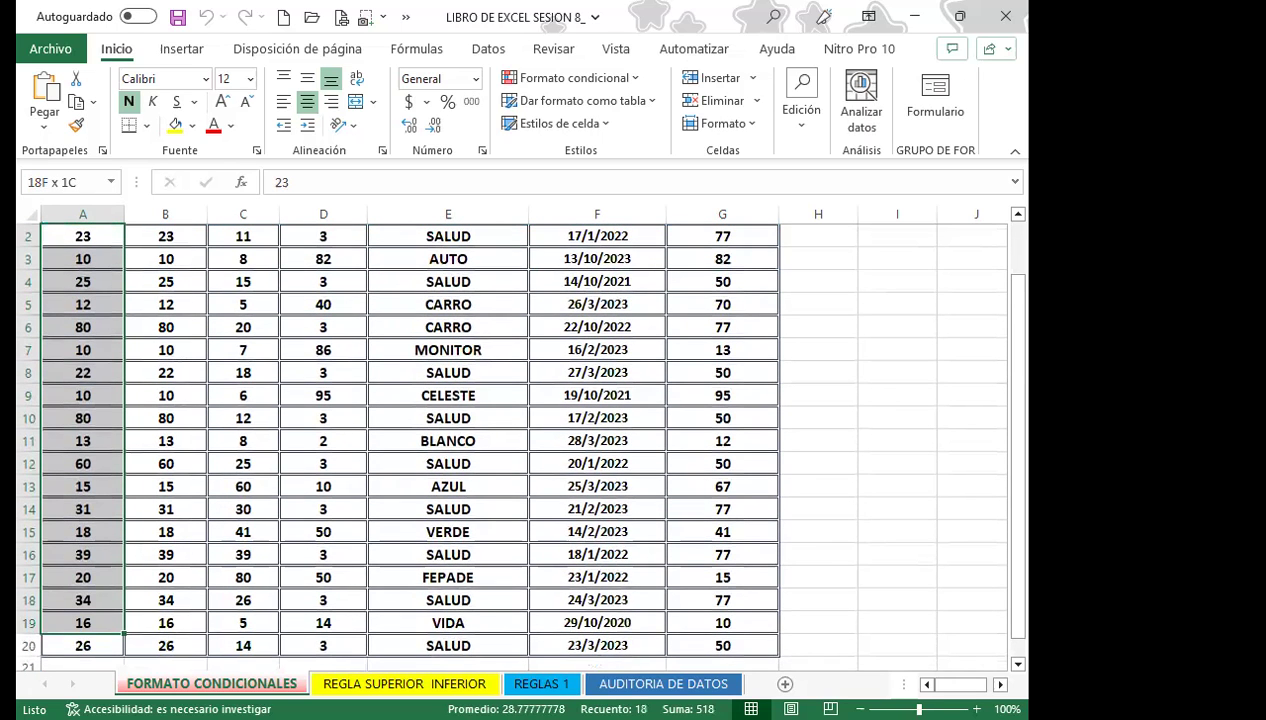
{"action": "left_click_drag", "start_coordinate": [83, 632], "coordinate": [110, 650]}
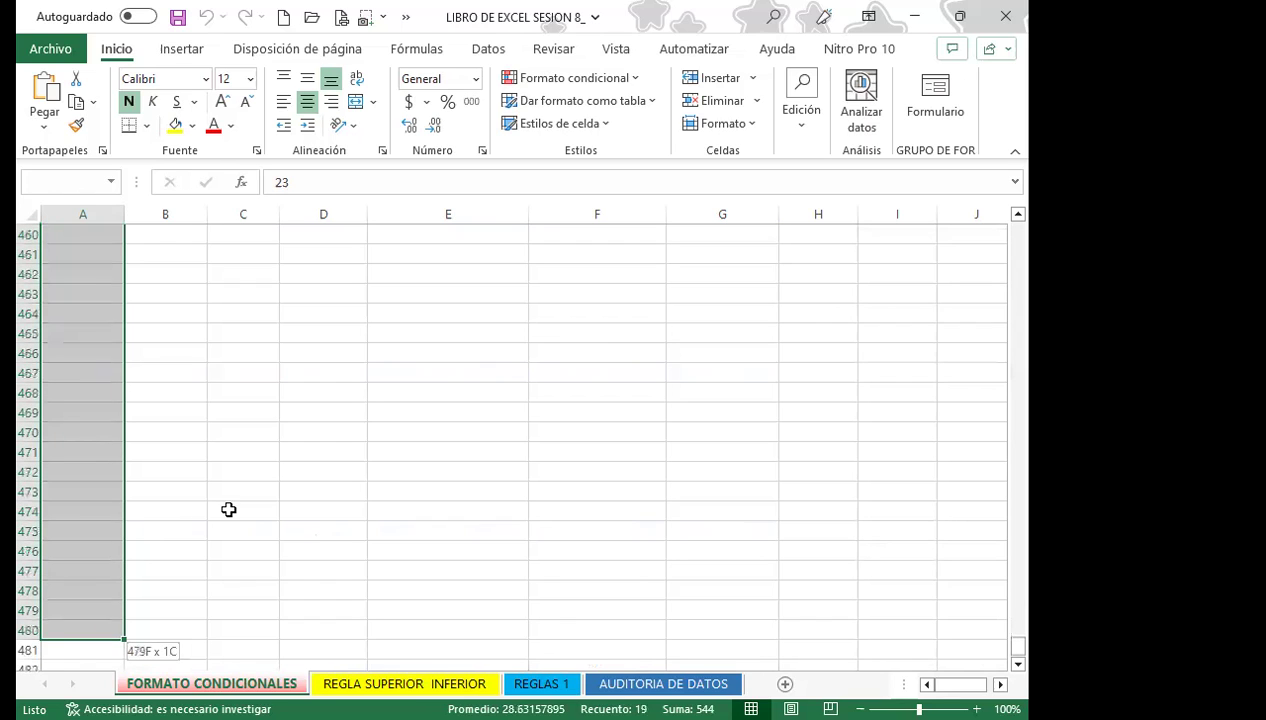
{"action": "left_click_drag", "start_coordinate": [228, 509], "coordinate": [228, 509]}
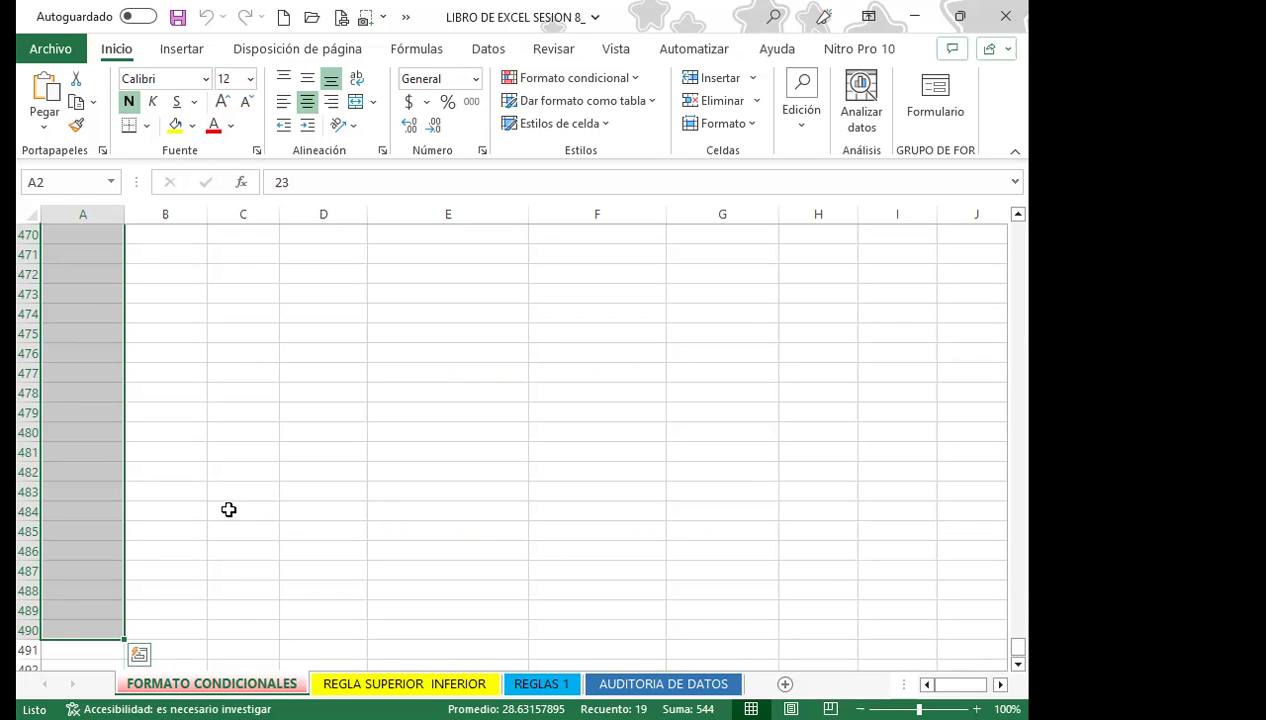
Scroll back to the top and reselect exactly A2:A19 in column A.
{"action": "scroll", "coordinate": [62, 423], "scroll_direction": "up", "scroll_amount": 14}
{"action": "scroll", "coordinate": [66, 406], "scroll_direction": "up", "scroll_amount": 14}
{"action": "scroll", "coordinate": [66, 406], "scroll_direction": "up", "scroll_amount": 12}
{"action": "scroll", "coordinate": [68, 398], "scroll_direction": "up", "scroll_amount": 12}
{"action": "scroll", "coordinate": [76, 387], "scroll_direction": "up", "scroll_amount": 12}
{"action": "scroll", "coordinate": [76, 387], "scroll_direction": "up", "scroll_amount": 11}
{"action": "scroll", "coordinate": [77, 387], "scroll_direction": "up", "scroll_amount": 18}
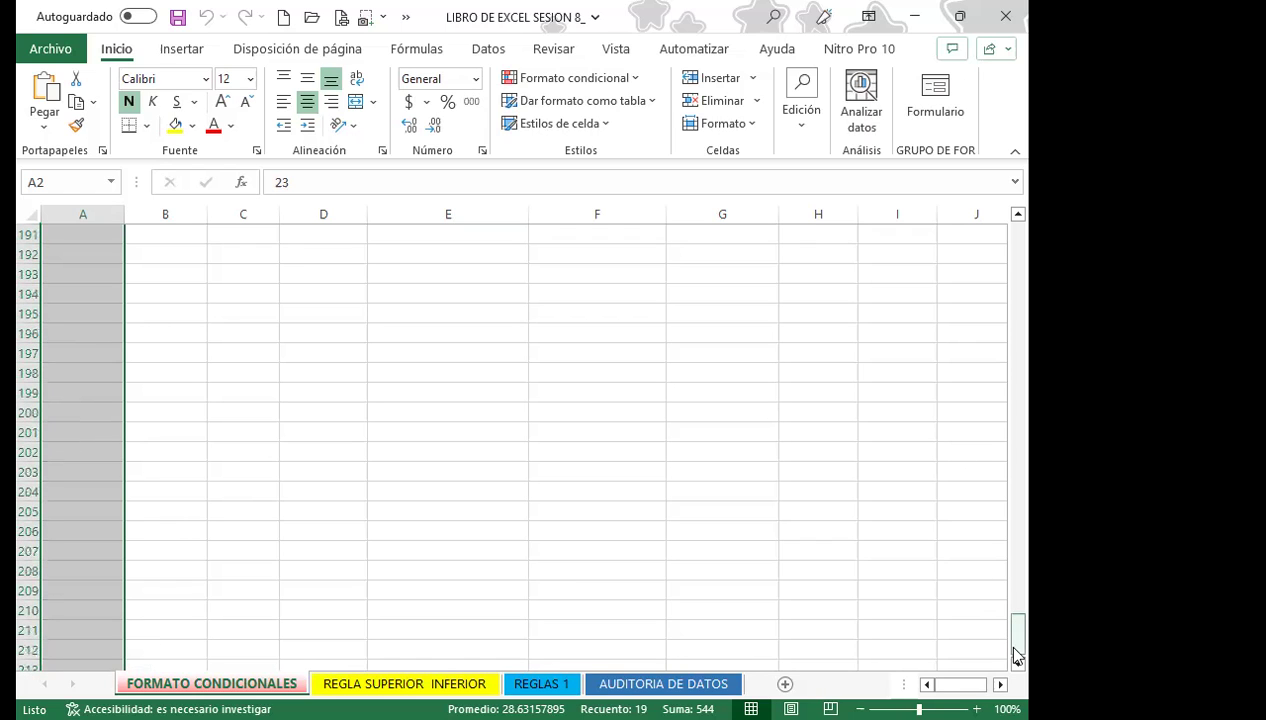
{"action": "left_click_drag", "start_coordinate": [1020, 653], "coordinate": [996, 288]}
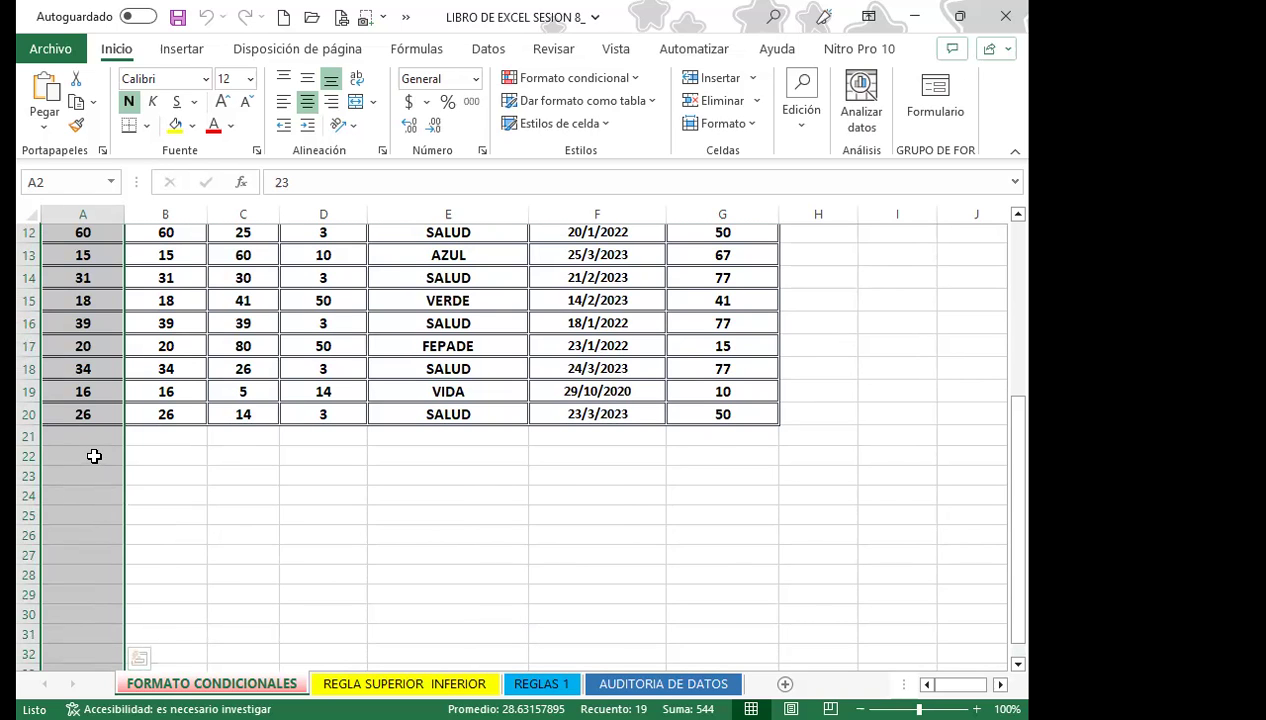
{"action": "scroll", "coordinate": [93, 455], "scroll_direction": "up", "scroll_amount": 4}
{"action": "left_click_drag", "start_coordinate": [88, 307], "coordinate": [75, 641]}
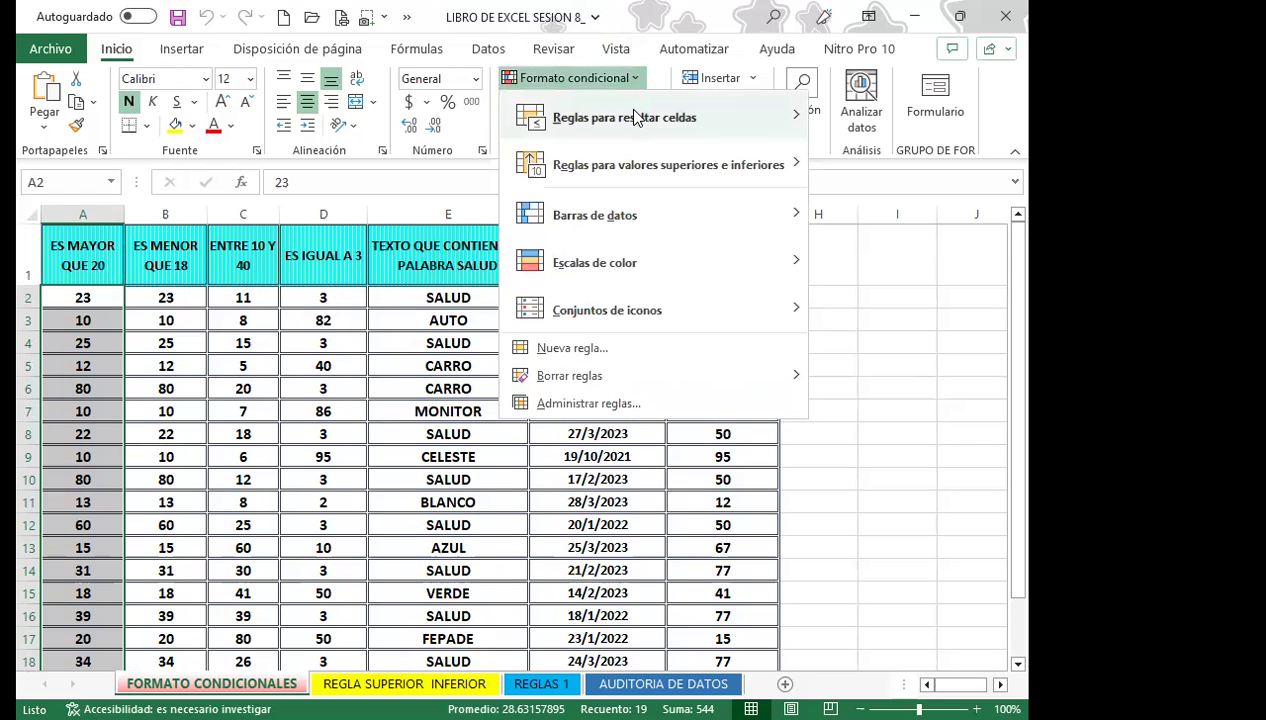
Choose Formato condicional > Reglas para resaltar celdas > Es mayor que for the selected range.
{"action": "mouse_move", "coordinate": [636, 131]}
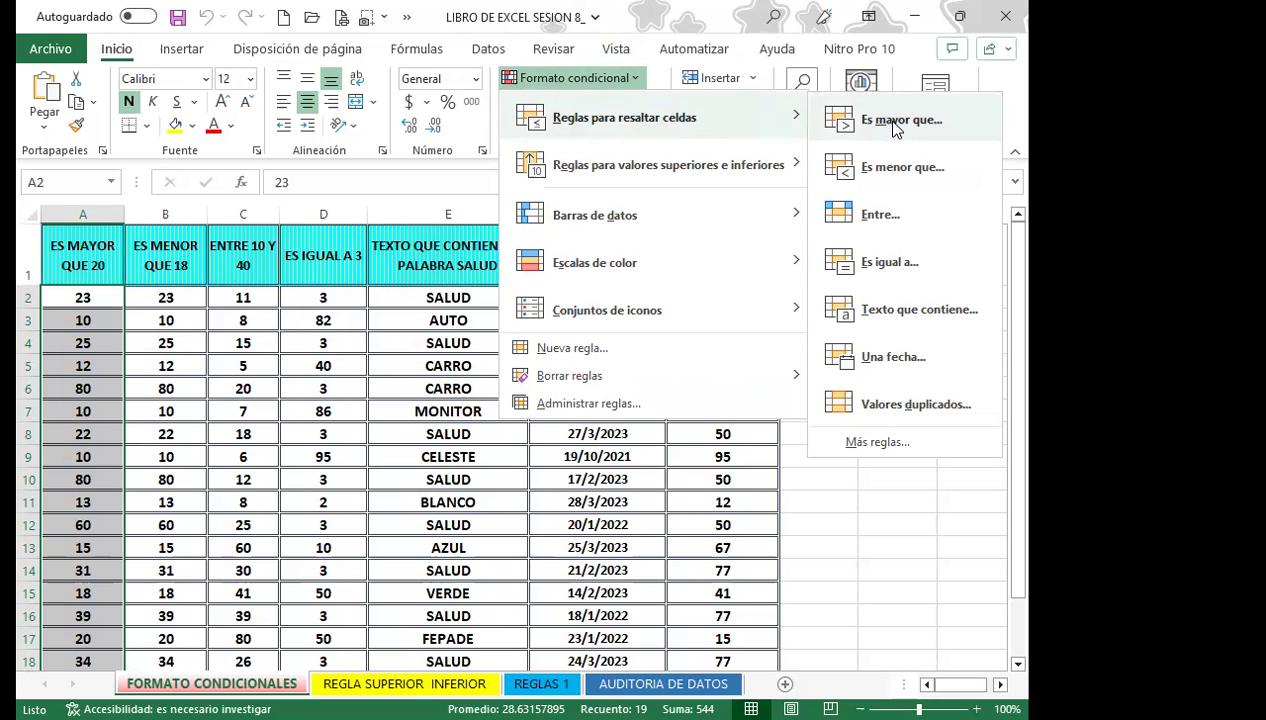
{"action": "left_click", "coordinate": [858, 142]}
{"action": "type", "text": "45"}
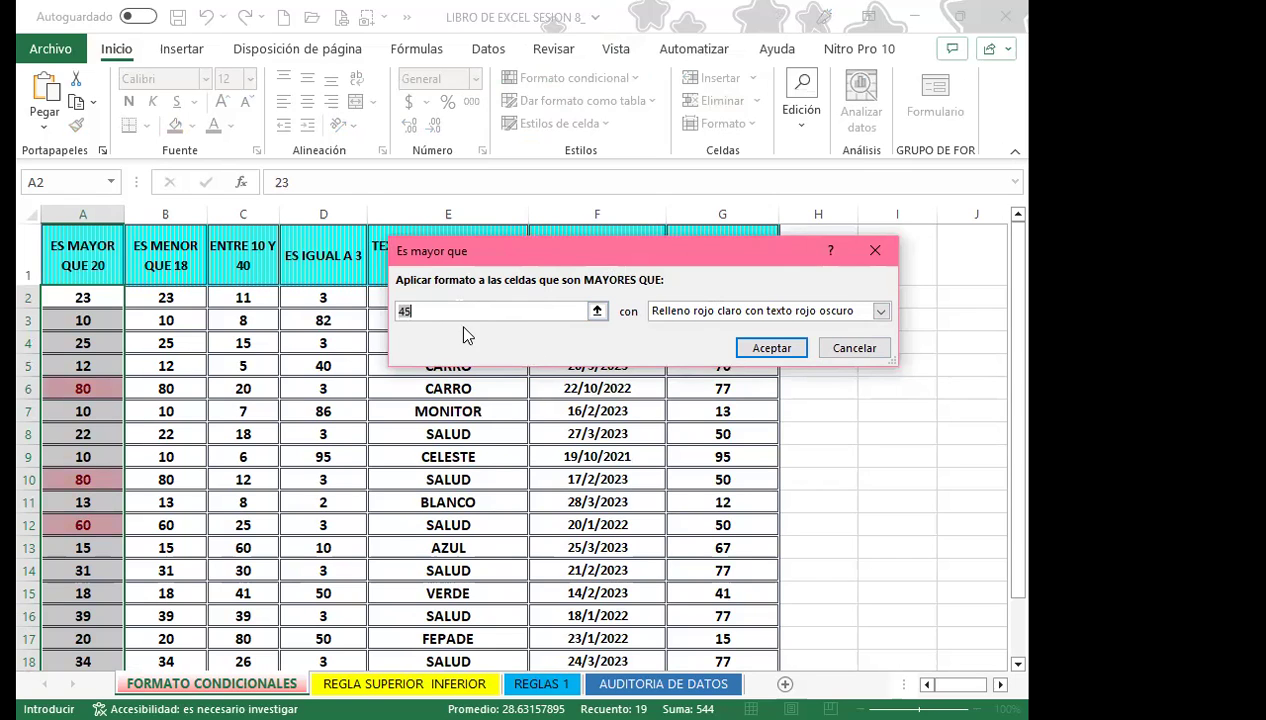
Replace the threshold 45 with 20 so column A values above 20 preview in light red.
{"action": "left_click", "coordinate": [417, 313]}
{"action": "type", "text": "20"}
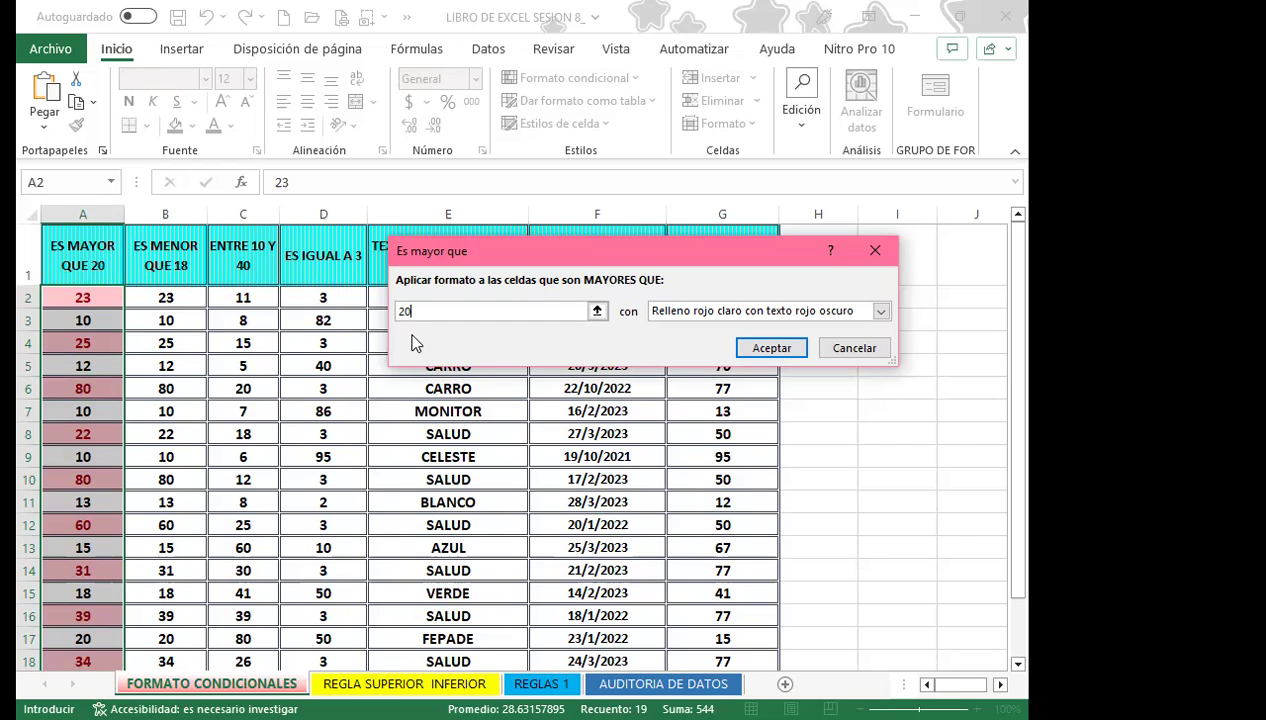
Preview the yellow, green and light red fill presets and red text on matching cells.
{"action": "left_click", "coordinate": [881, 312]}
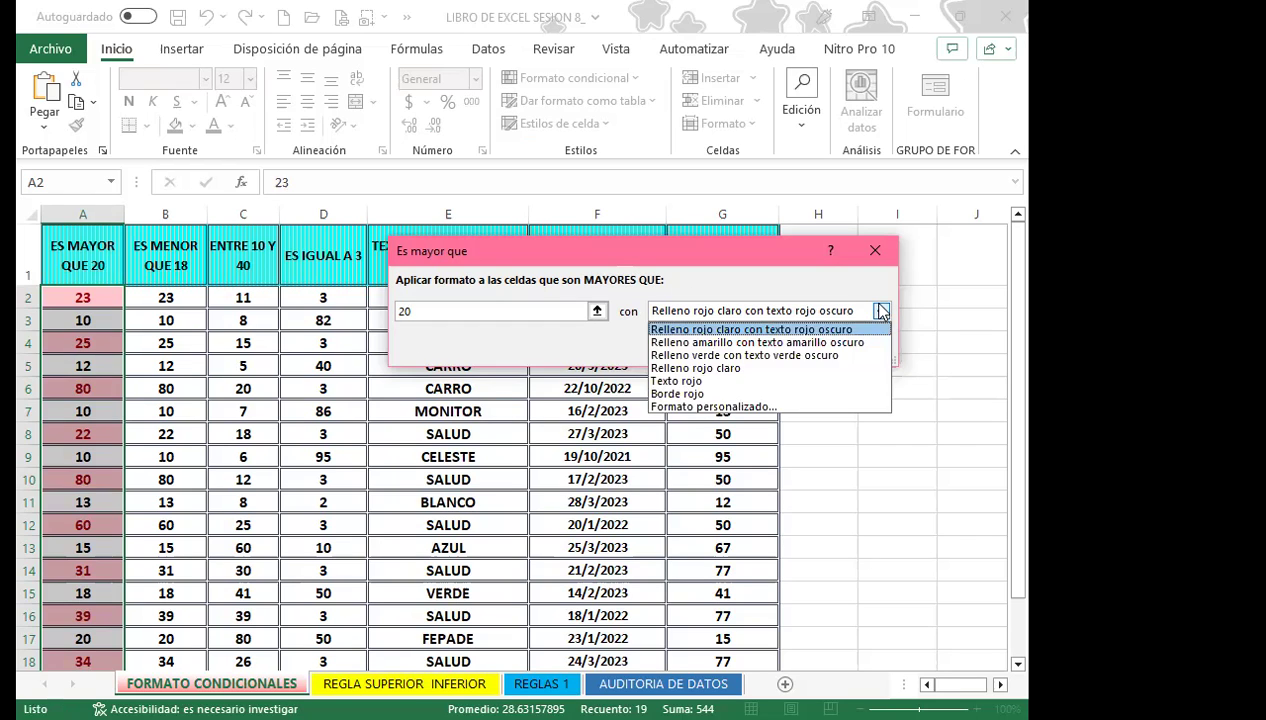
{"action": "left_click", "coordinate": [839, 343]}
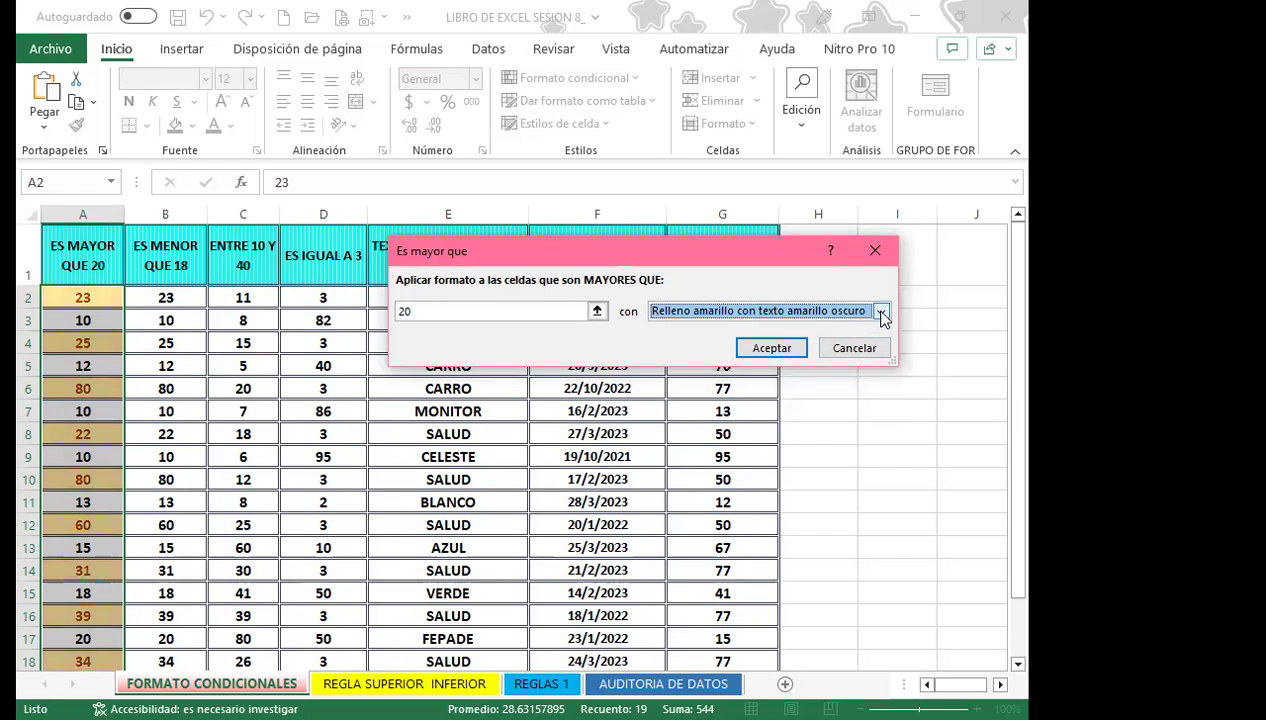
{"action": "left_click", "coordinate": [881, 313]}
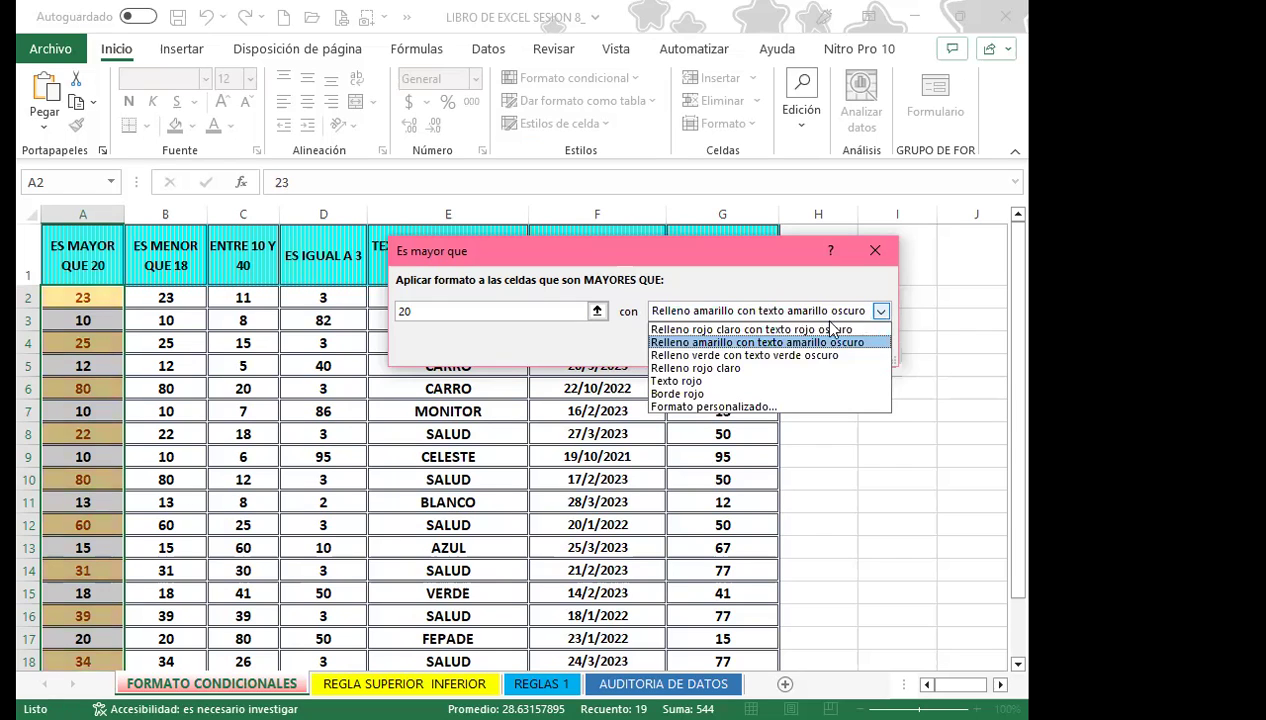
{"action": "left_click", "coordinate": [750, 355]}
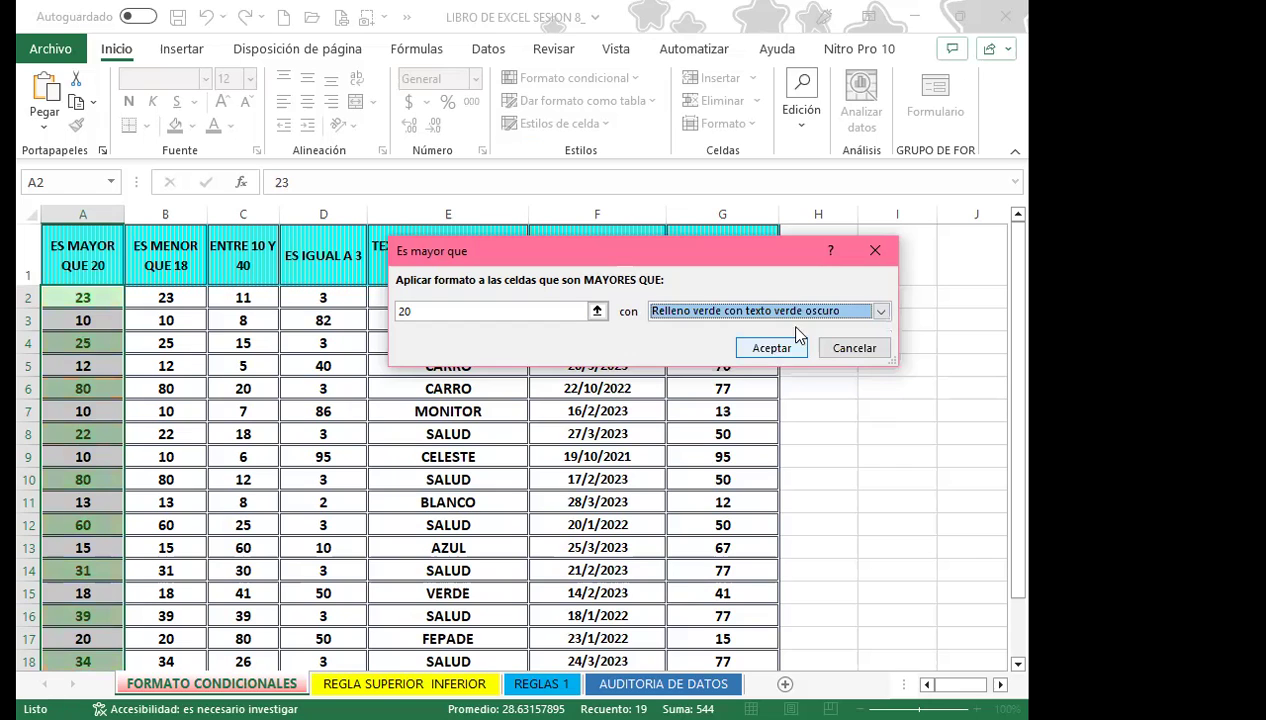
{"action": "left_click", "coordinate": [882, 314]}
{"action": "left_click", "coordinate": [703, 368]}
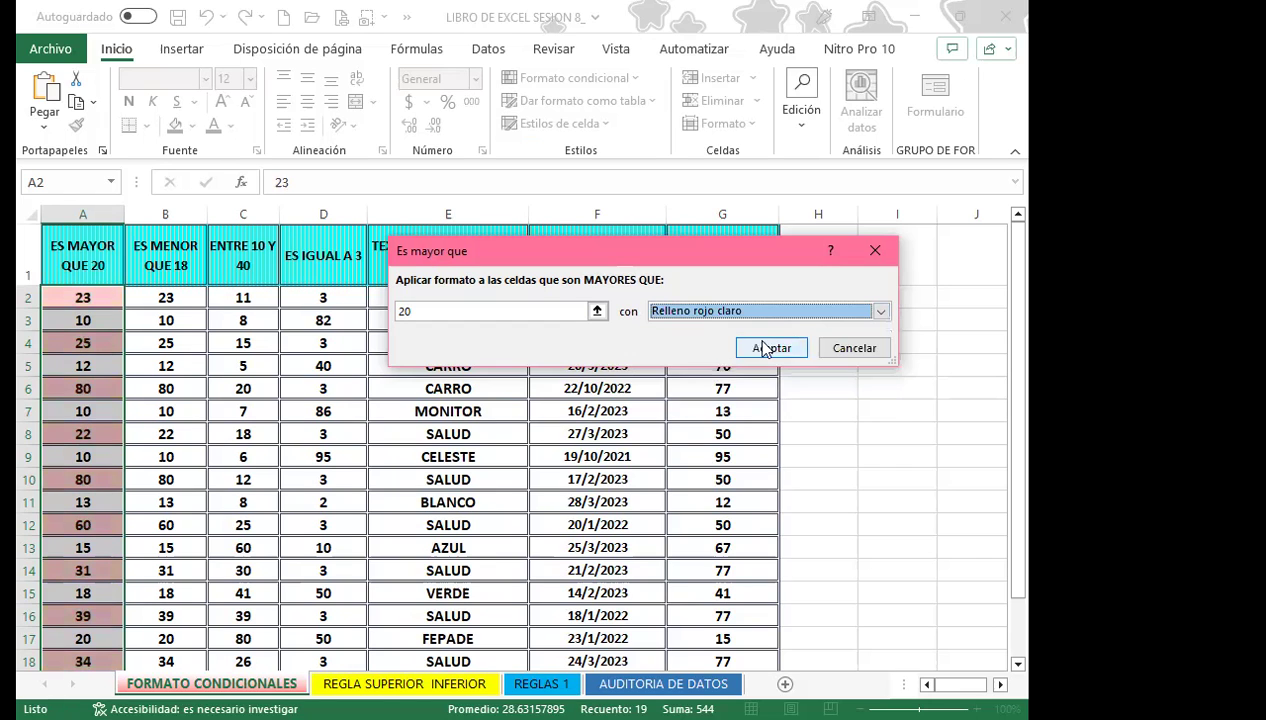
{"action": "left_click", "coordinate": [881, 312]}
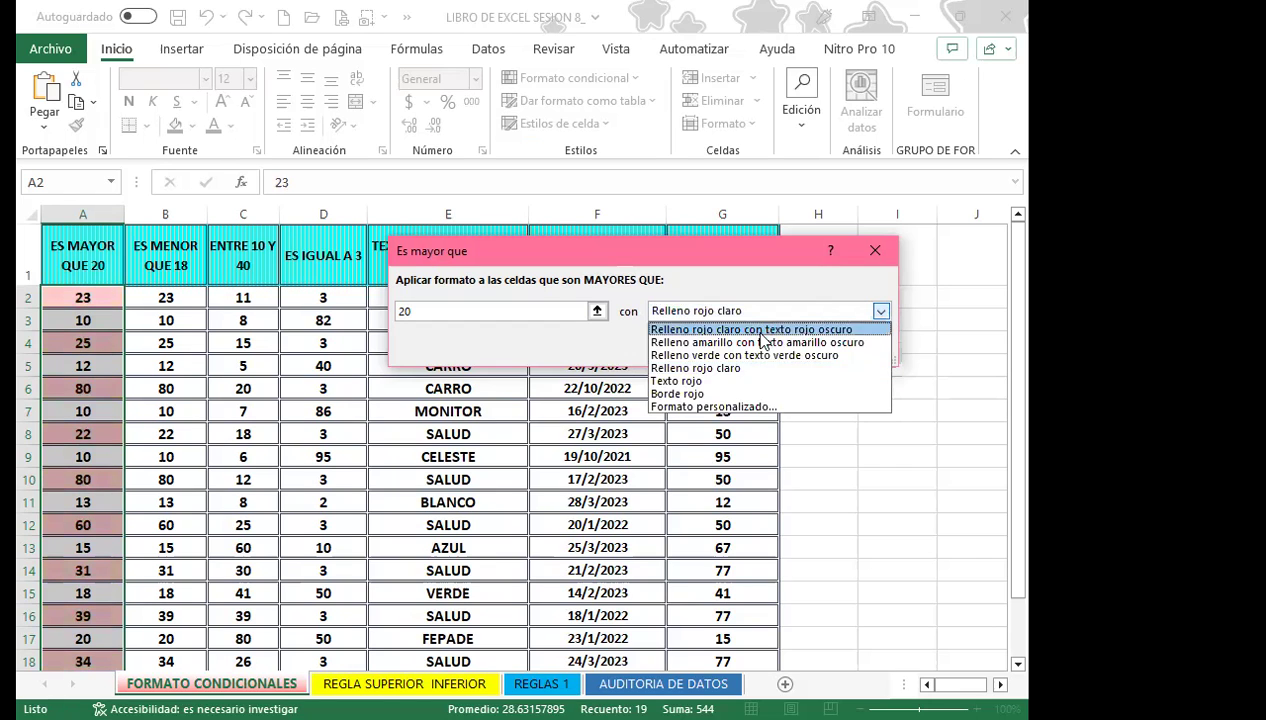
{"action": "left_click", "coordinate": [690, 382]}
Preview the red border and yellow presets, then pick Formato personalizado for the rule.
{"action": "left_click", "coordinate": [881, 312]}
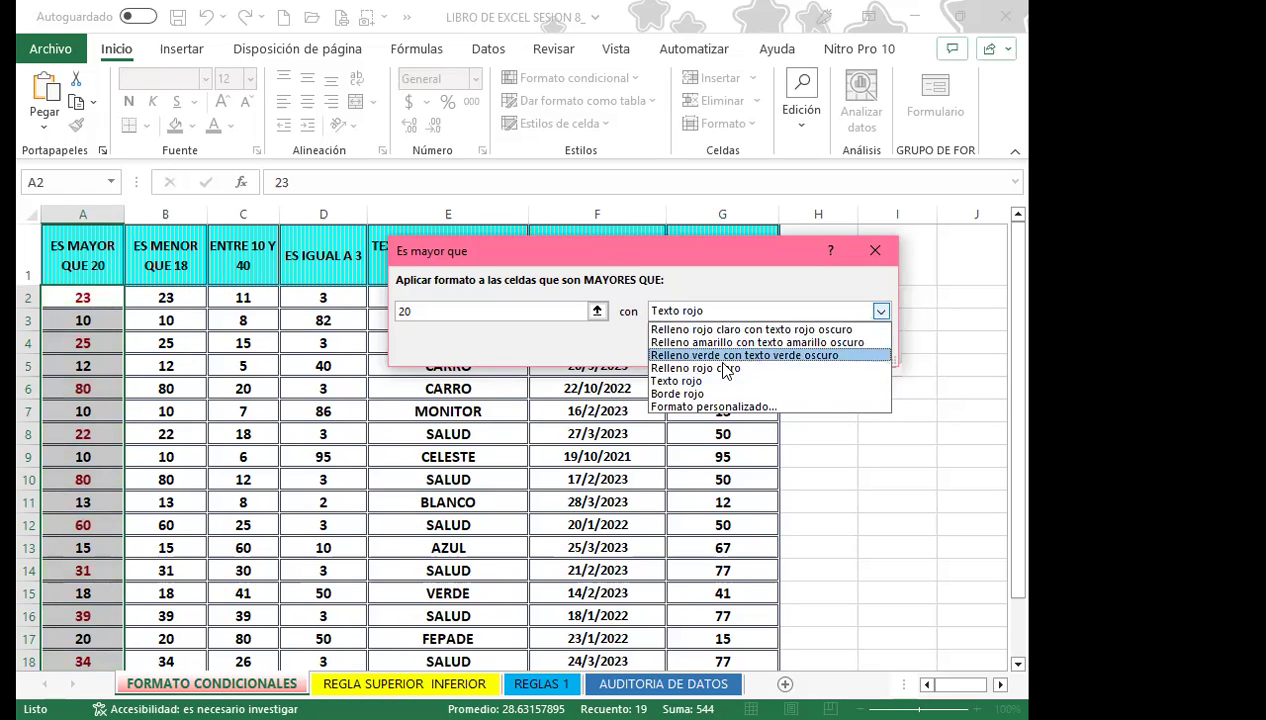
{"action": "left_click", "coordinate": [668, 394]}
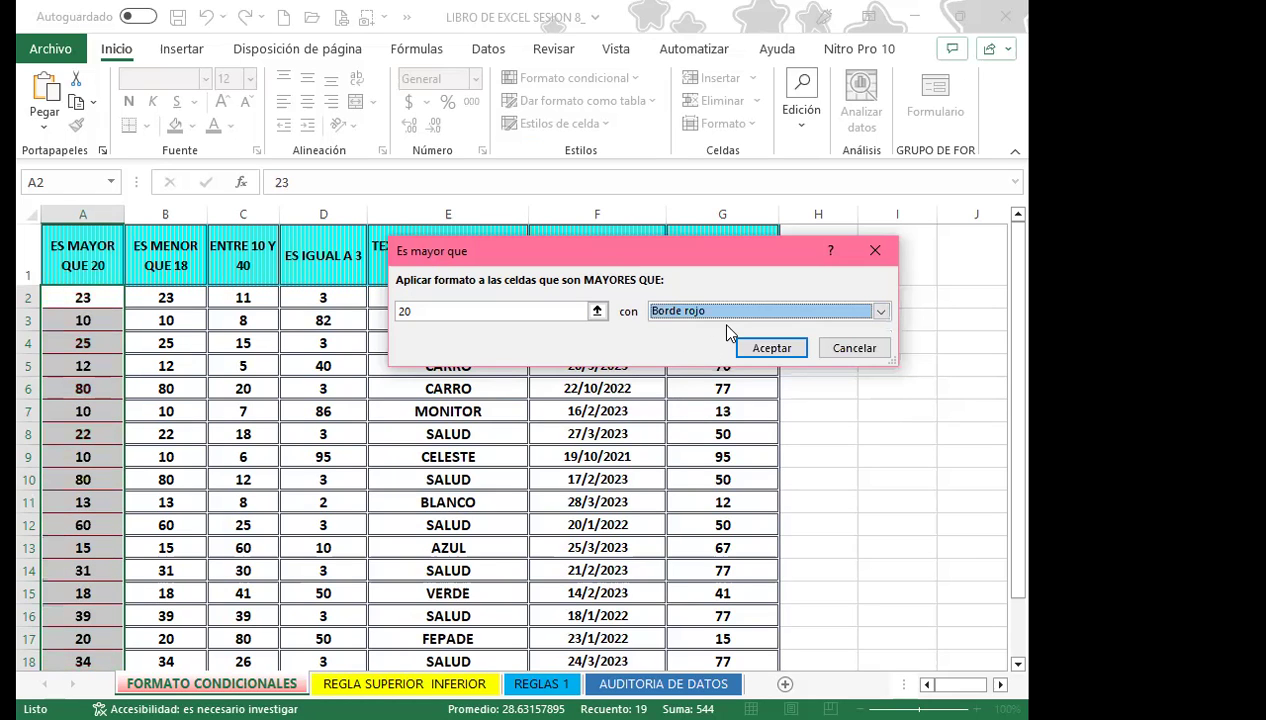
{"action": "left_click", "coordinate": [881, 312]}
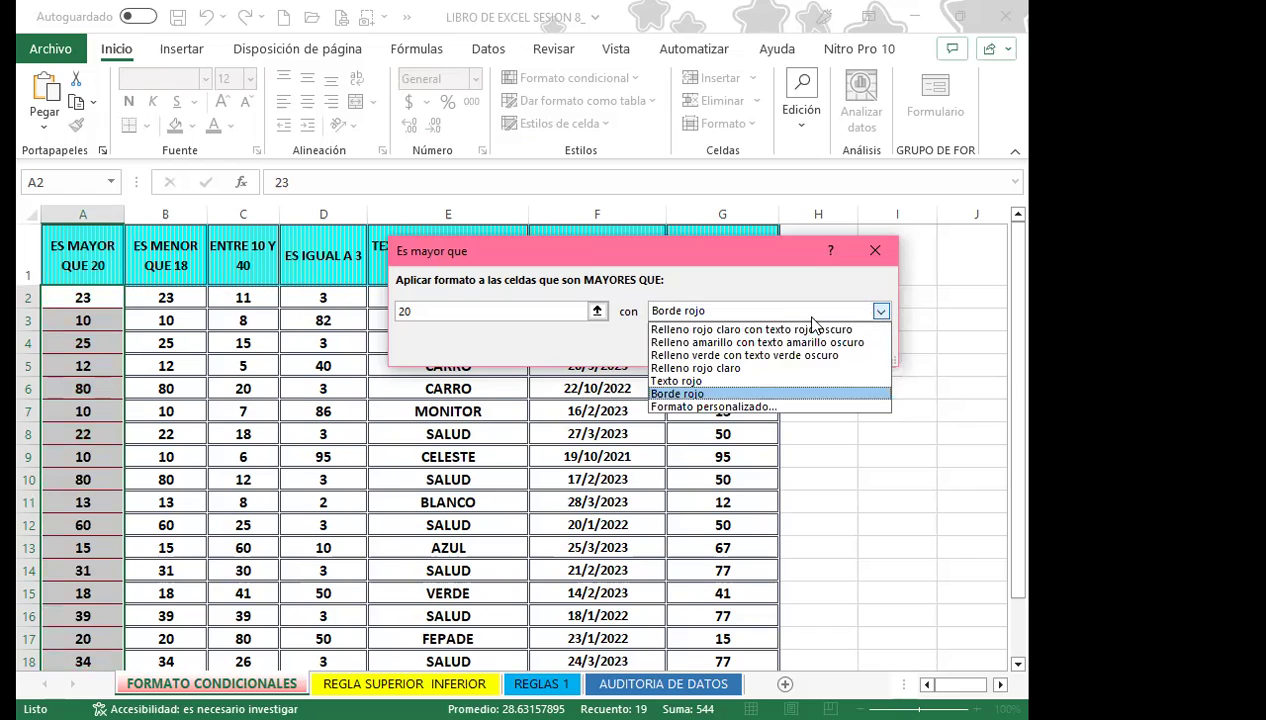
{"action": "left_click", "coordinate": [731, 343]}
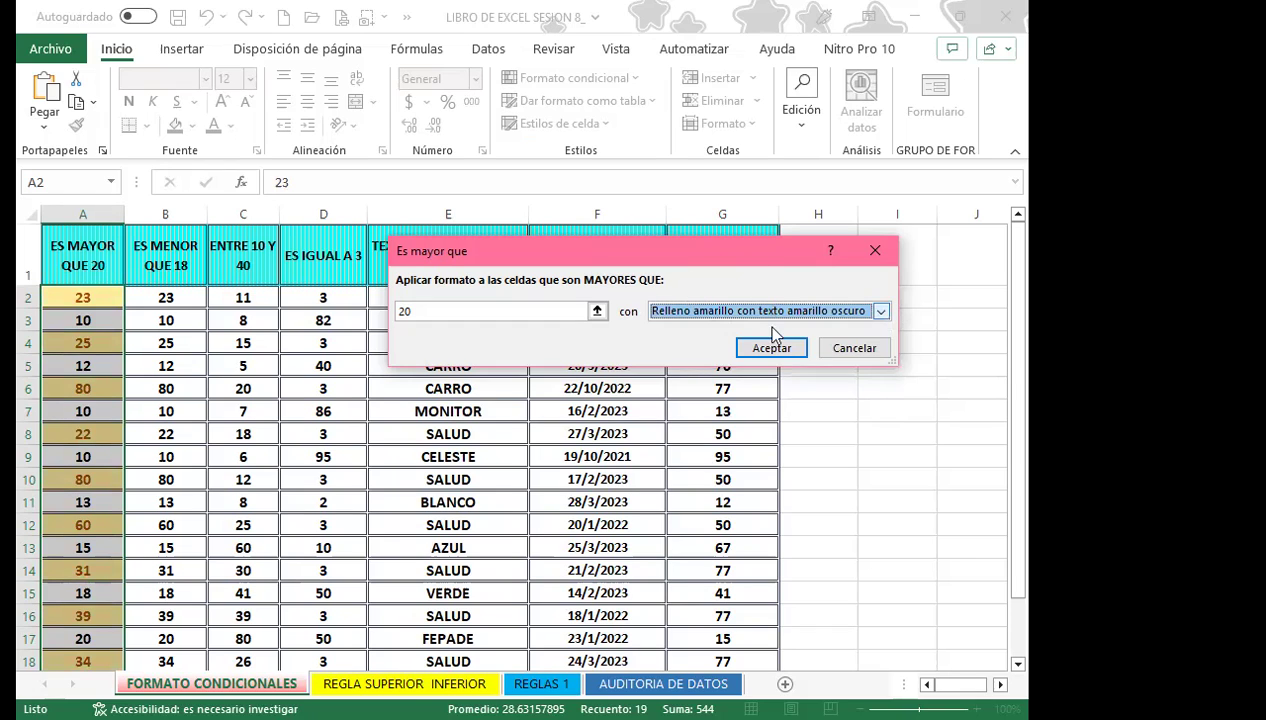
{"action": "left_click", "coordinate": [880, 311]}
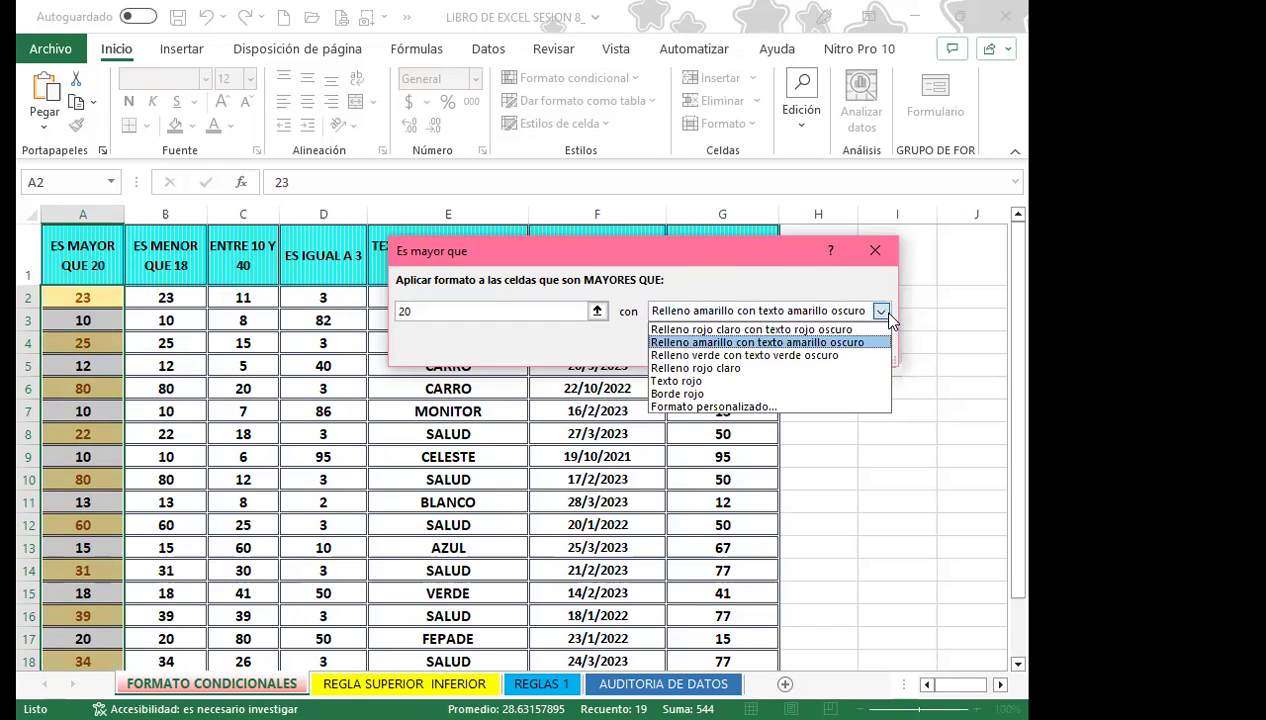
{"action": "left_click", "coordinate": [686, 407]}
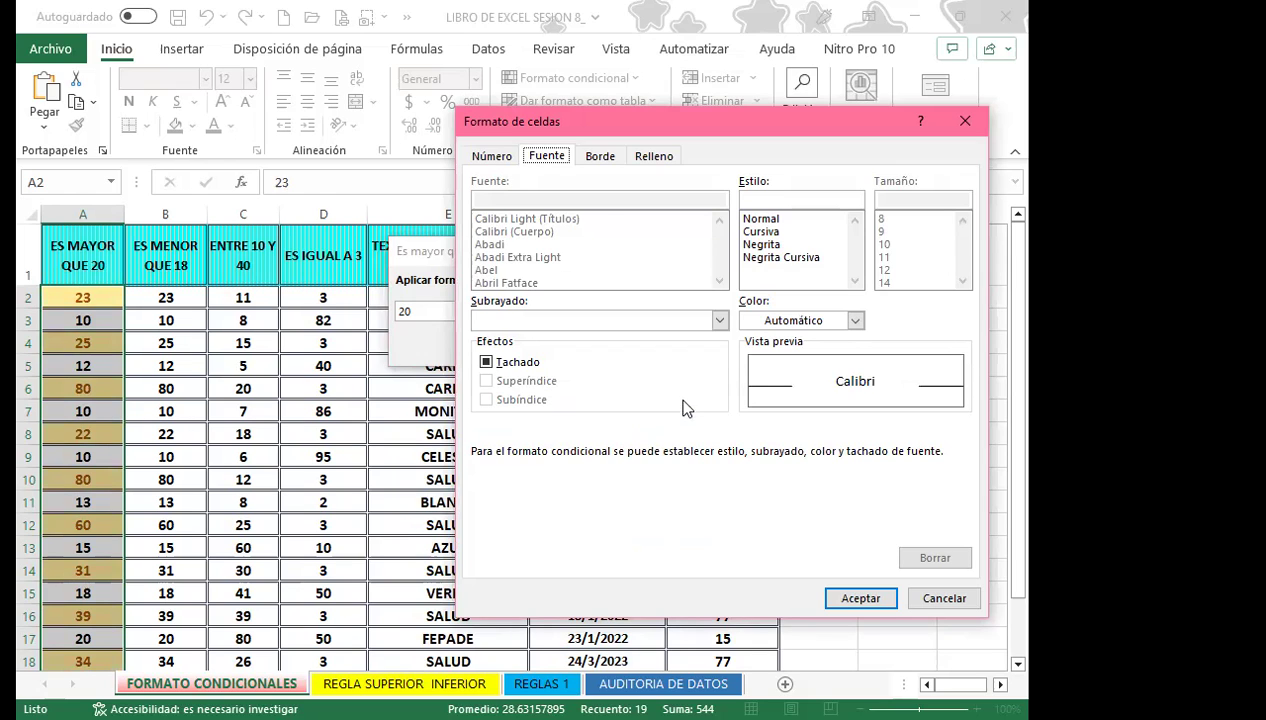
Give the above-20 format a horizontal gradient from pink (Color 1) to blue, top-left variant.
{"action": "left_click", "coordinate": [603, 165]}
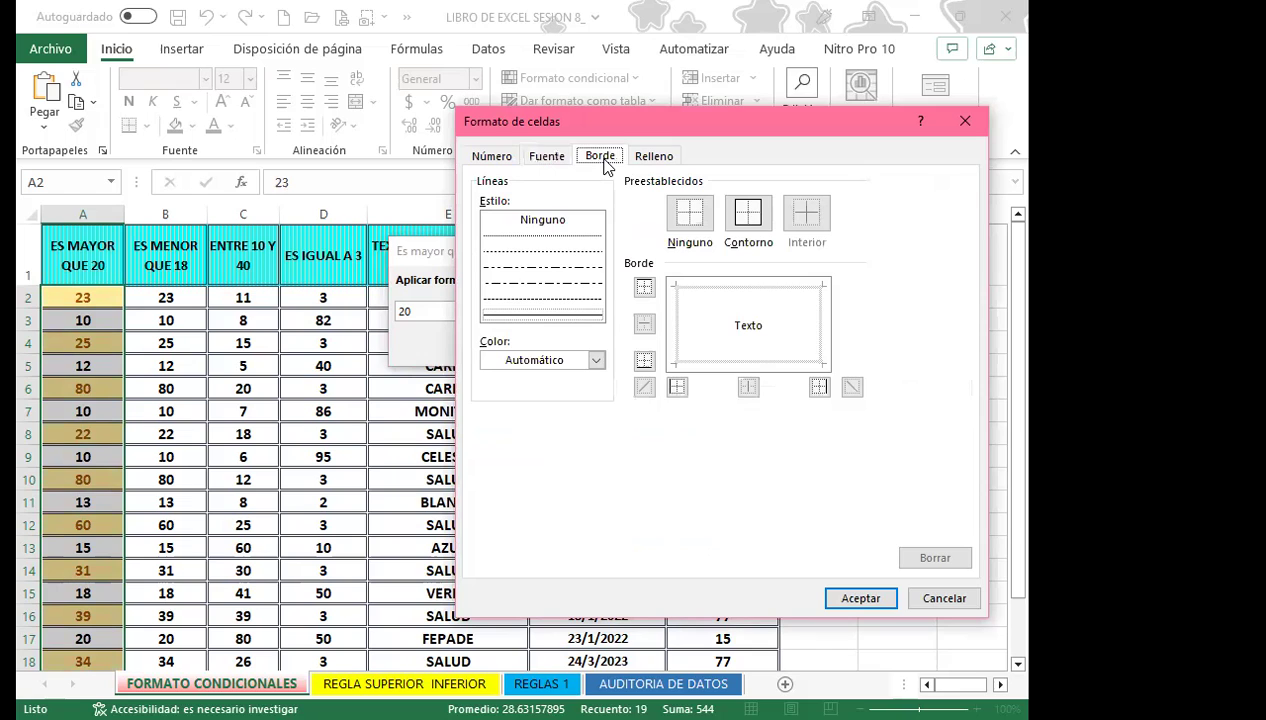
{"action": "left_click", "coordinate": [656, 157]}
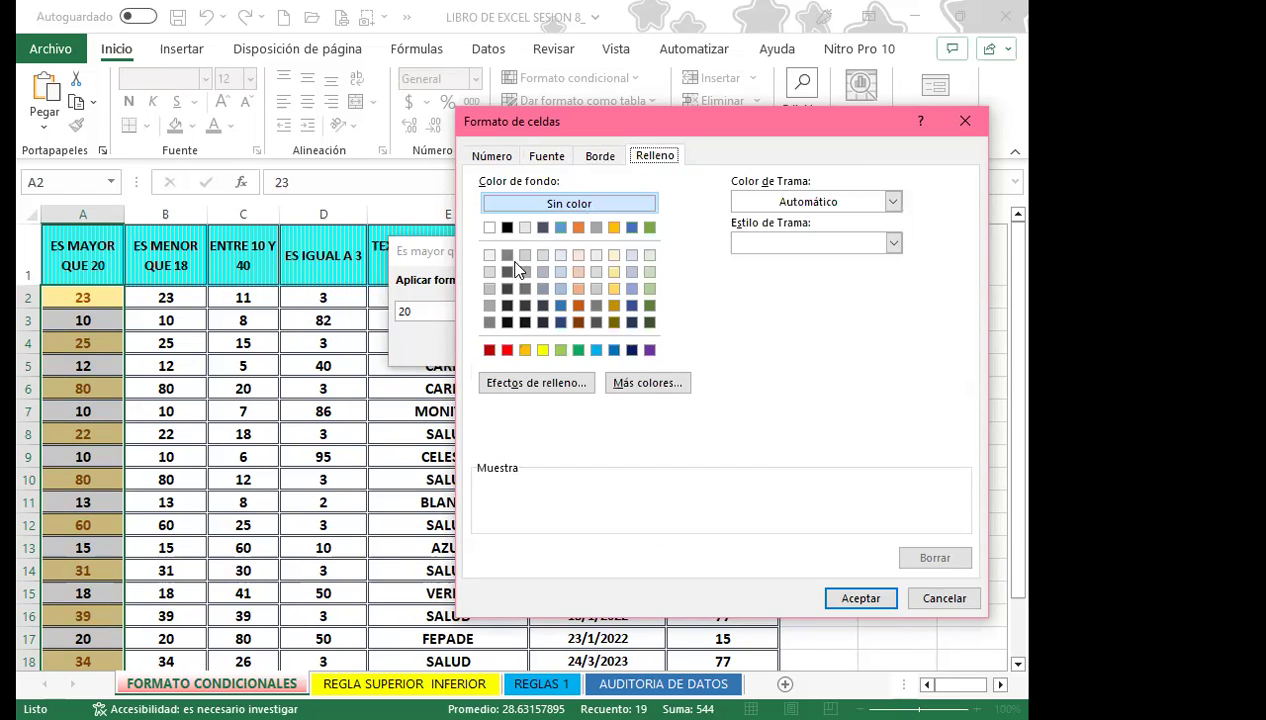
{"action": "left_click", "coordinate": [536, 385]}
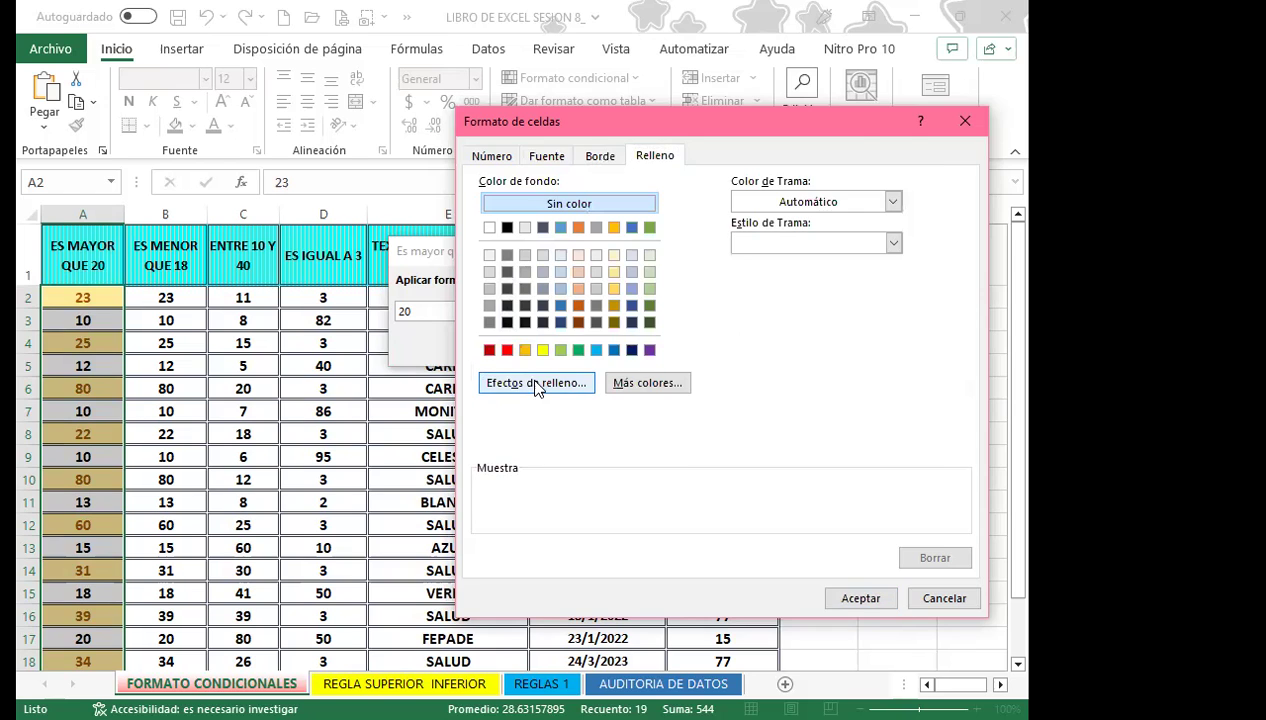
{"action": "left_click", "coordinate": [536, 385]}
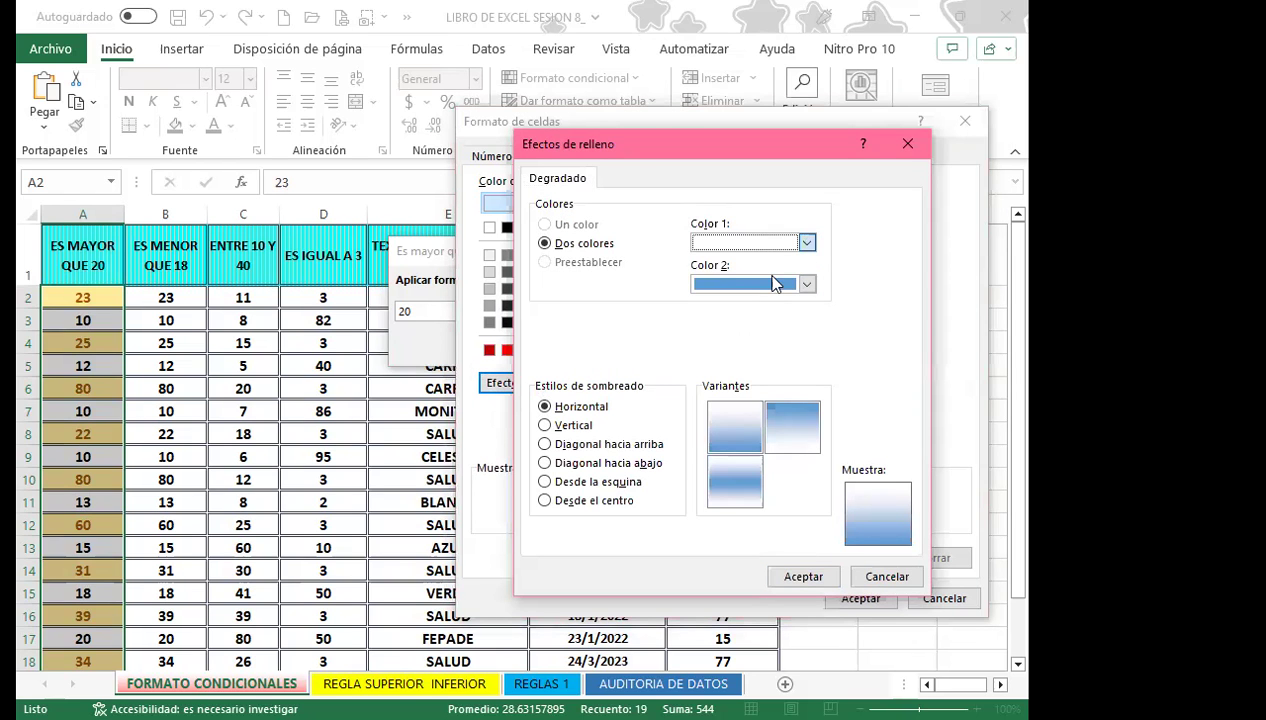
{"action": "left_click", "coordinate": [806, 242]}
{"action": "left_click", "coordinate": [701, 480]}
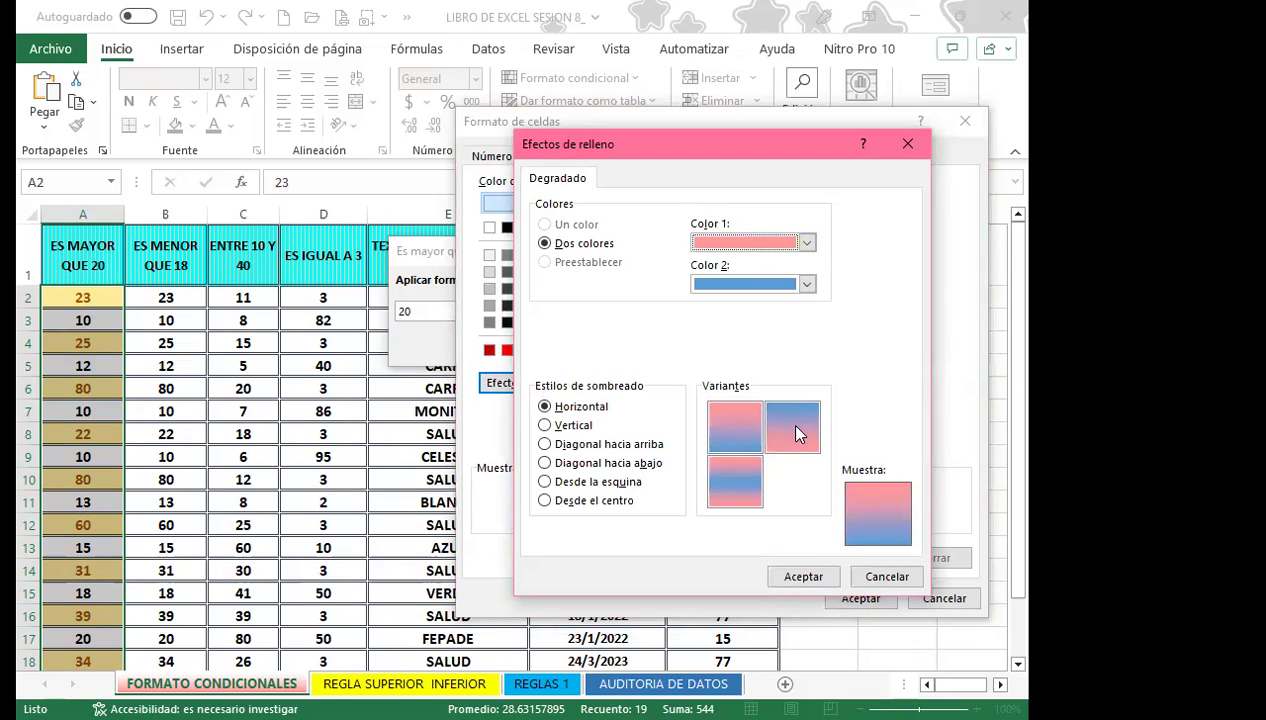
{"action": "left_click", "coordinate": [794, 426]}
{"action": "left_click", "coordinate": [724, 424]}
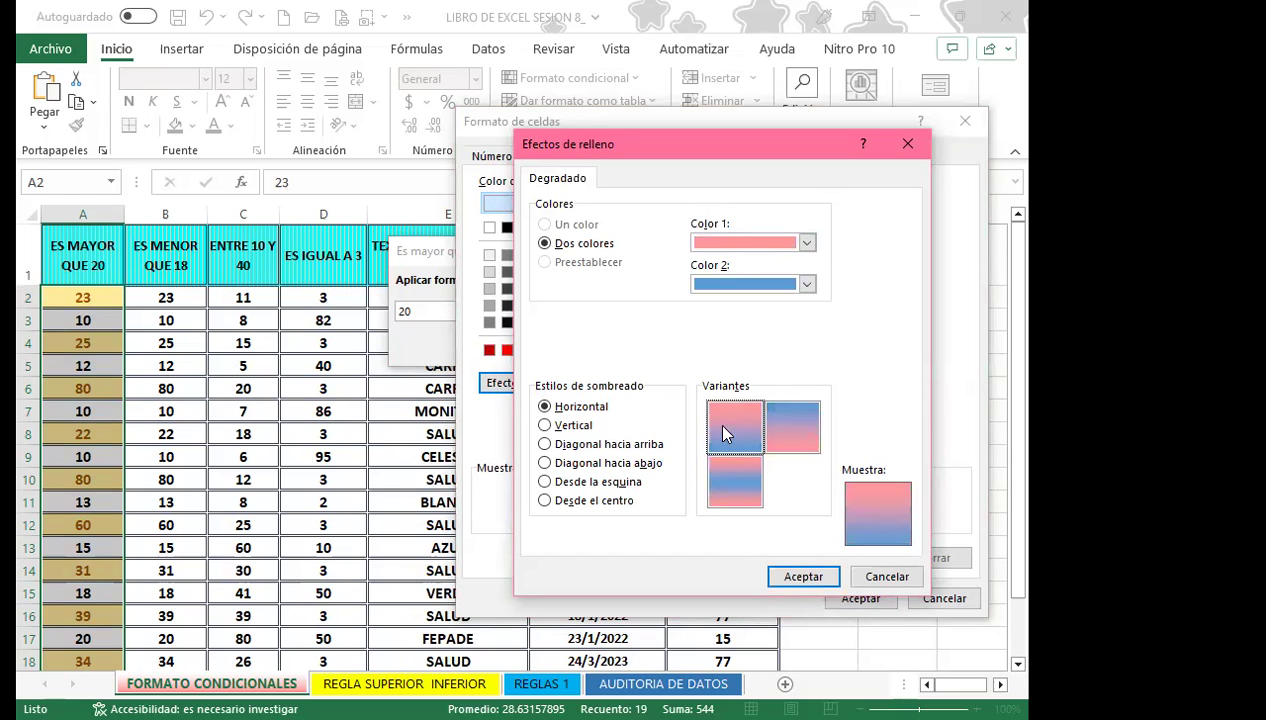
{"action": "left_click", "coordinate": [805, 578]}
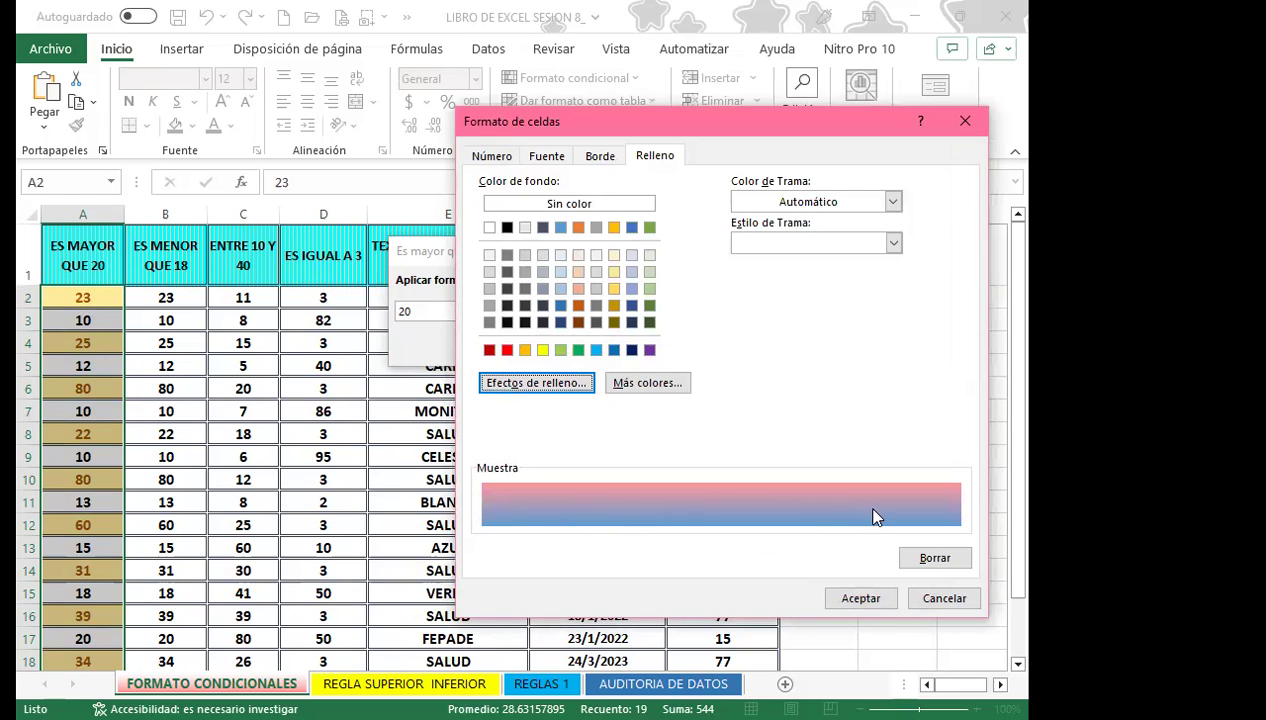
{"action": "left_click", "coordinate": [855, 598]}
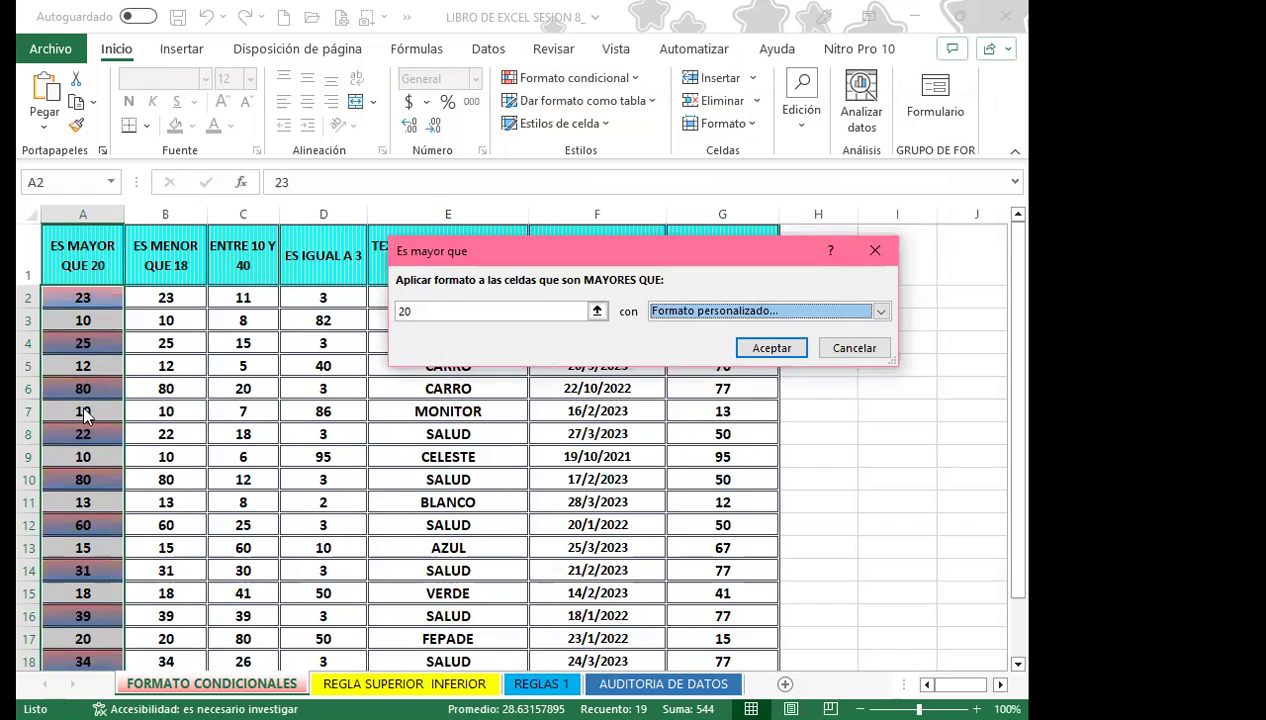
Confirm the Es mayor que 20 rule and check column A's gradient-filled values.
{"action": "left_click", "coordinate": [778, 350]}
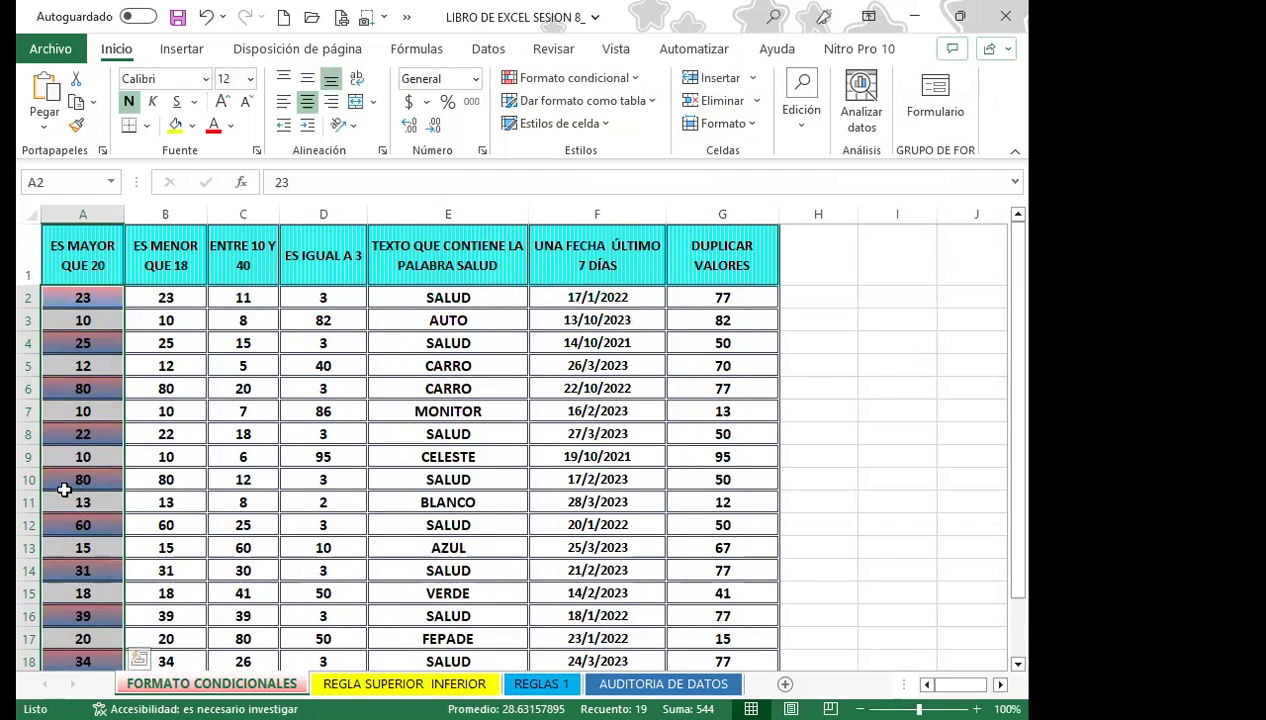
{"action": "scroll", "coordinate": [64, 489], "scroll_direction": "down", "scroll_amount": 1}
{"action": "scroll", "coordinate": [92, 560], "scroll_direction": "up", "scroll_amount": 1}
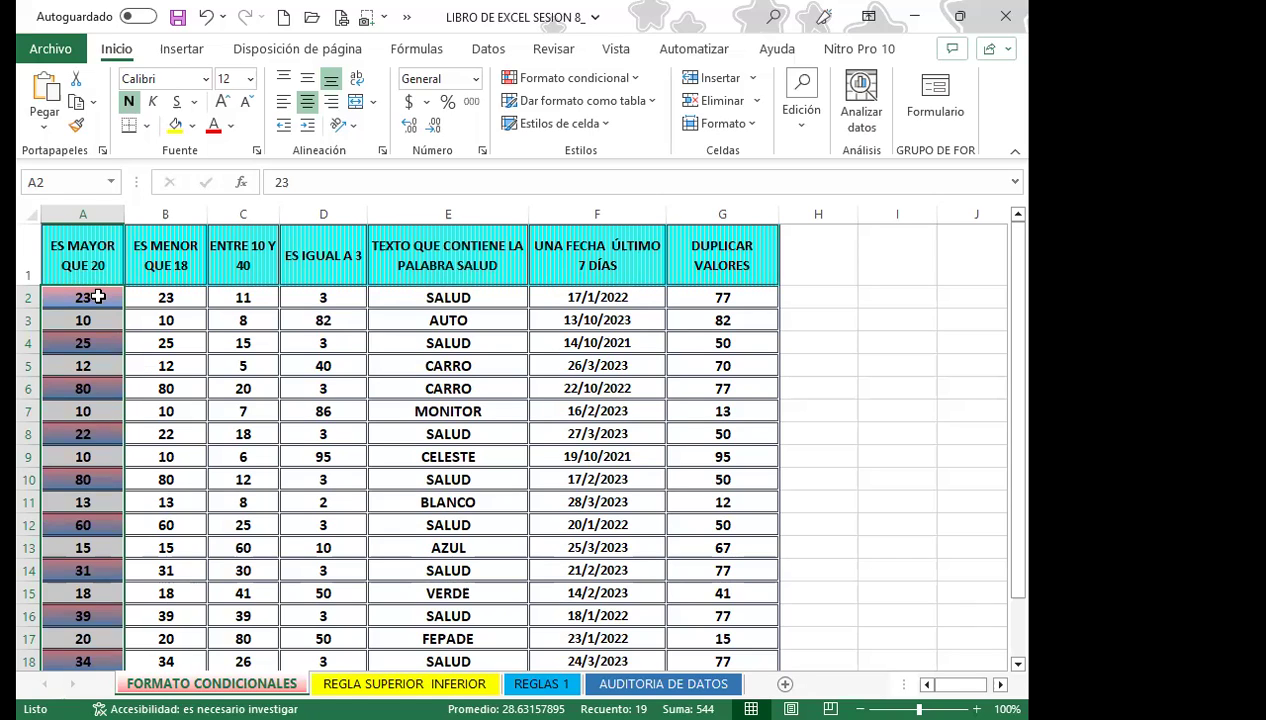
Change A2 to 10 and A4 to 3 to test the gradient rule.
{"action": "left_click", "coordinate": [97, 297]}
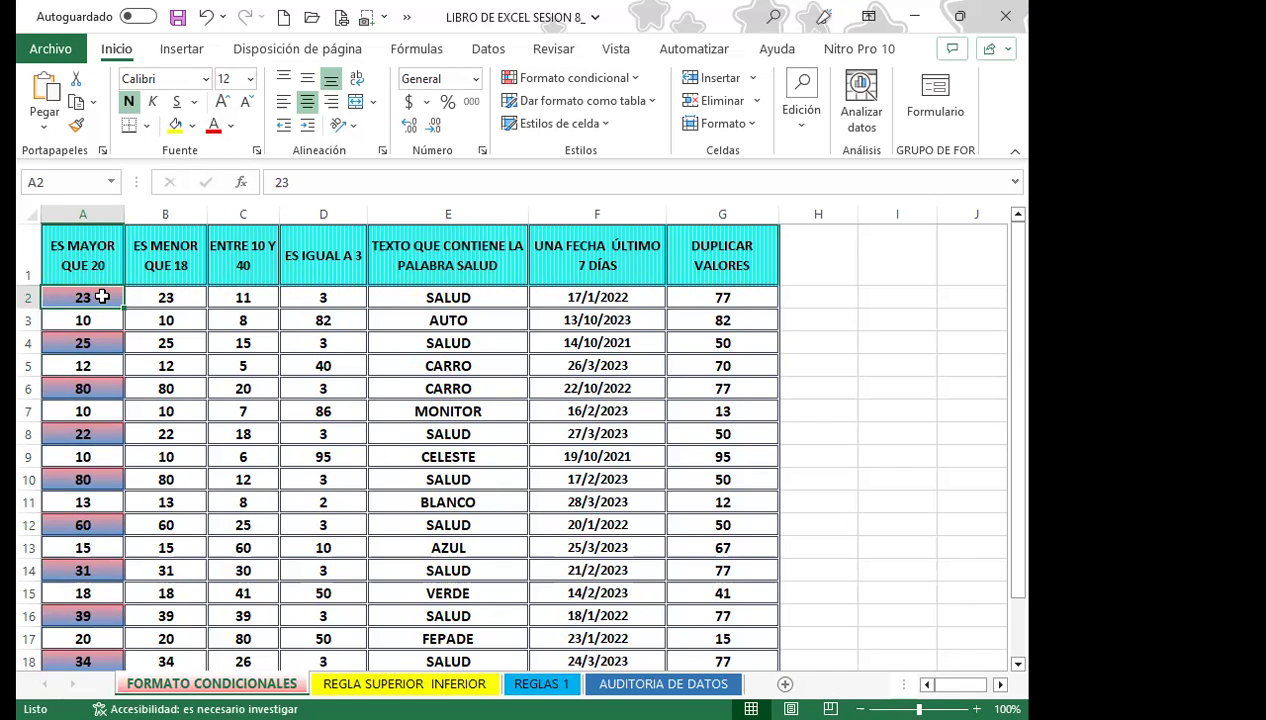
{"action": "type", "text": "10"}
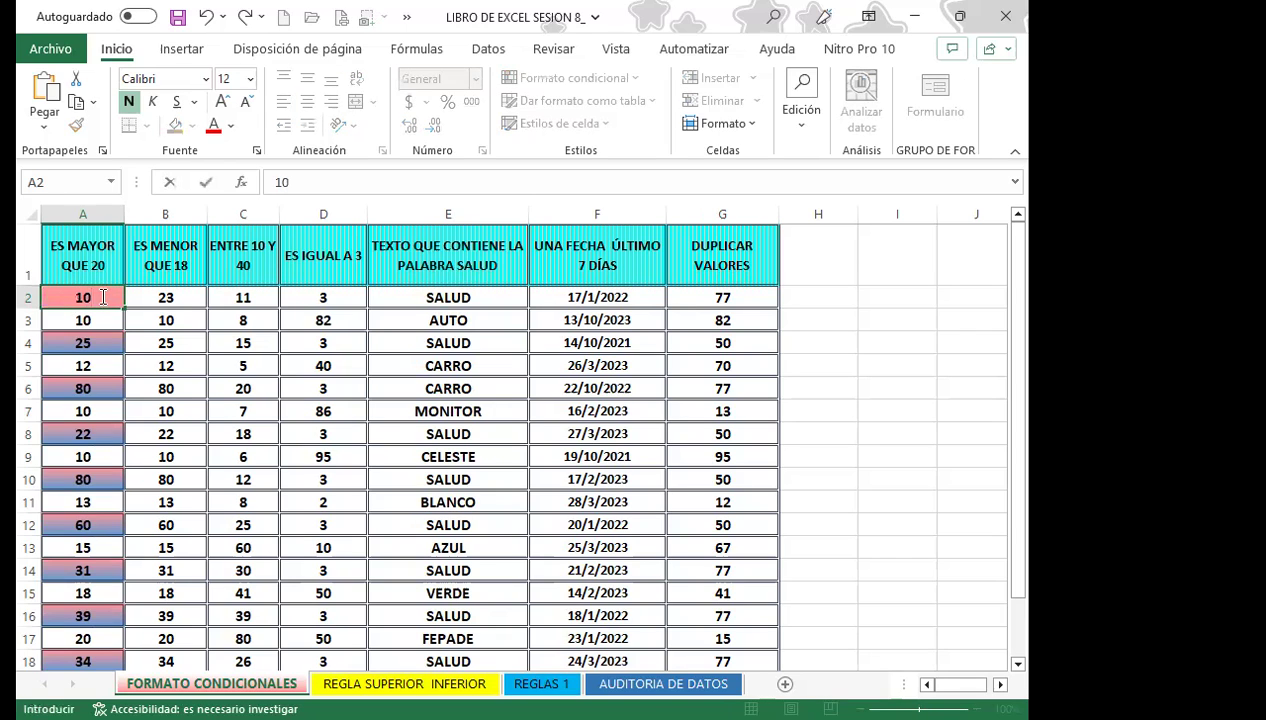
{"action": "key", "text": "Return"}
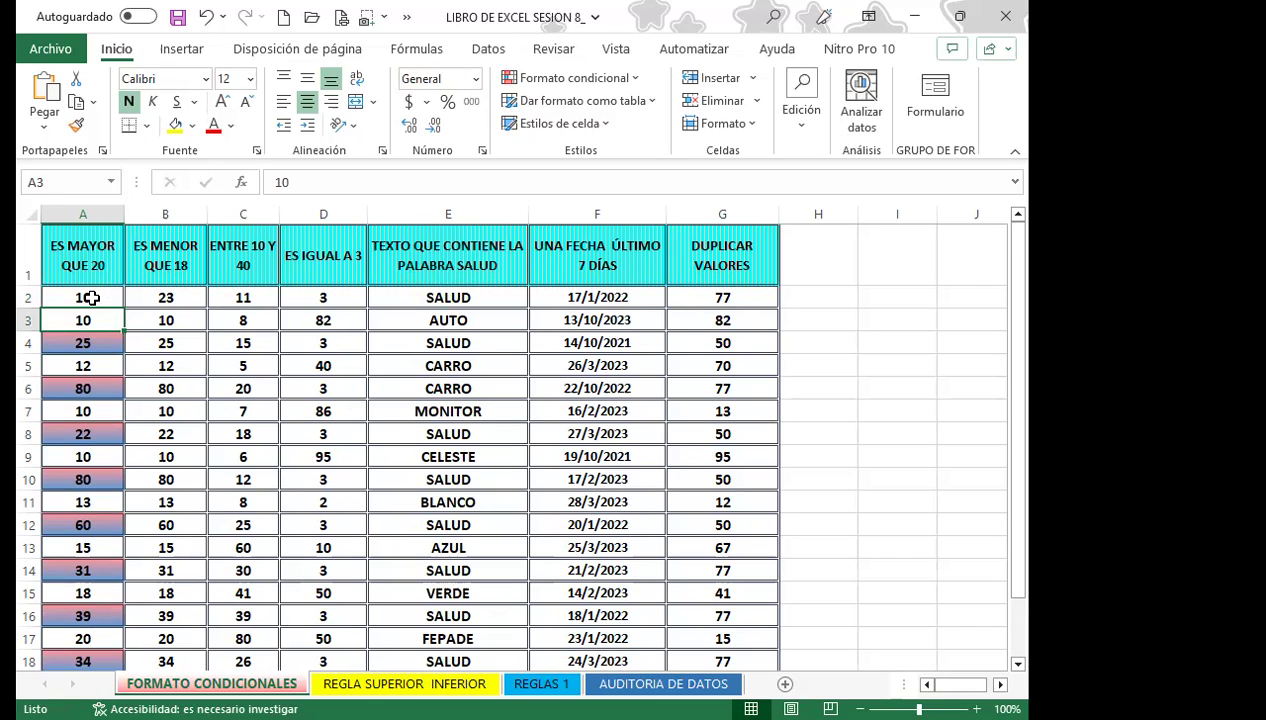
{"action": "left_click", "coordinate": [101, 336]}
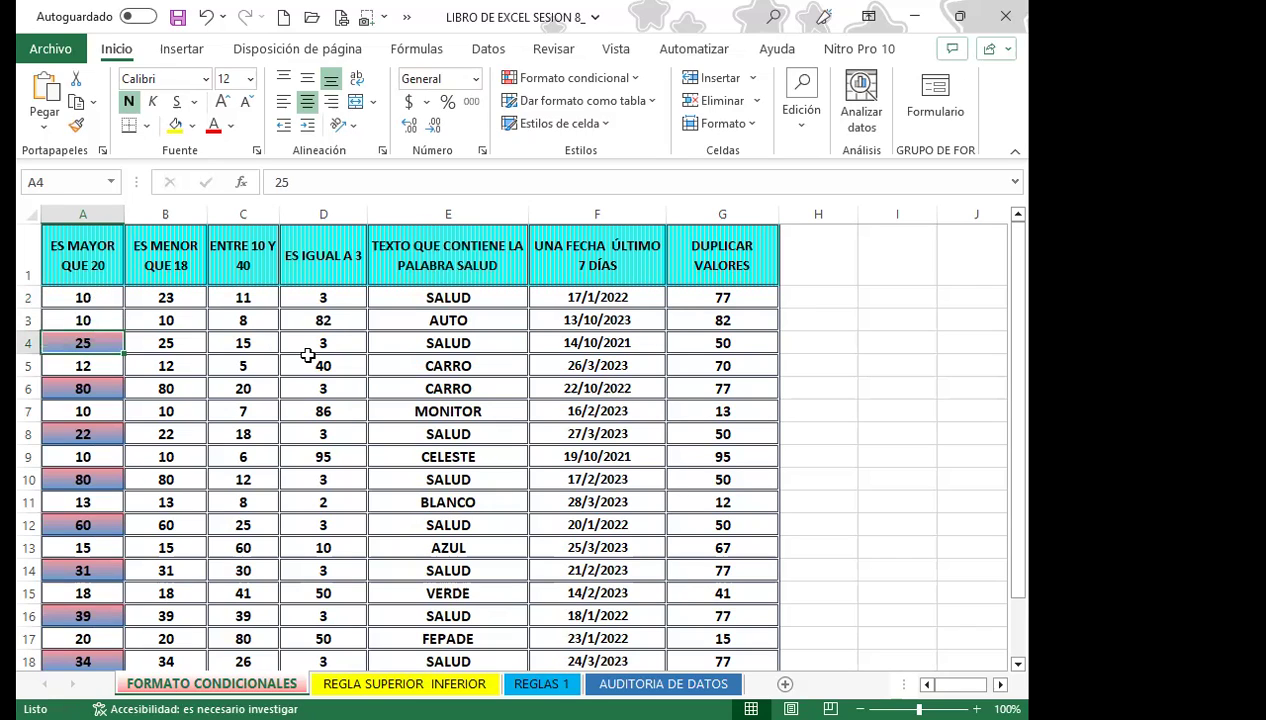
{"action": "type", "text": "3"}
{"action": "key", "text": "Return"}
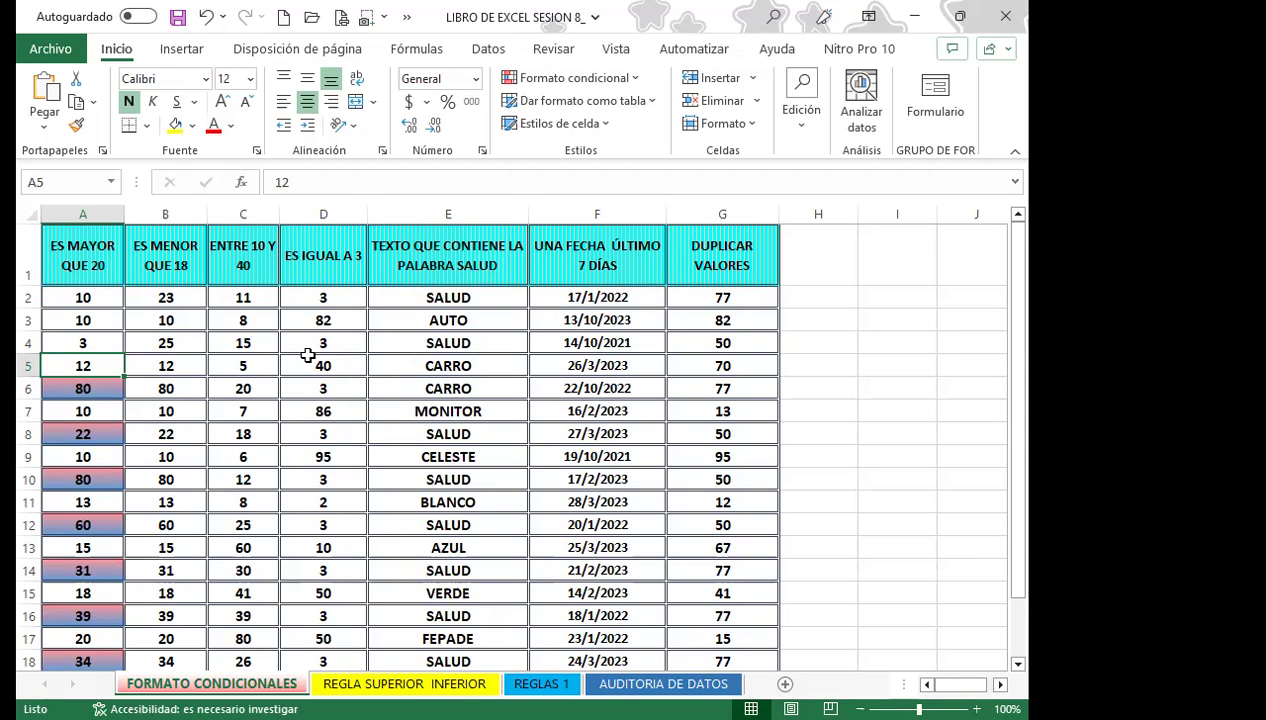
Clear A5 and enter 25 in A6 as further test edits.
{"action": "key", "text": "BackSpace"}
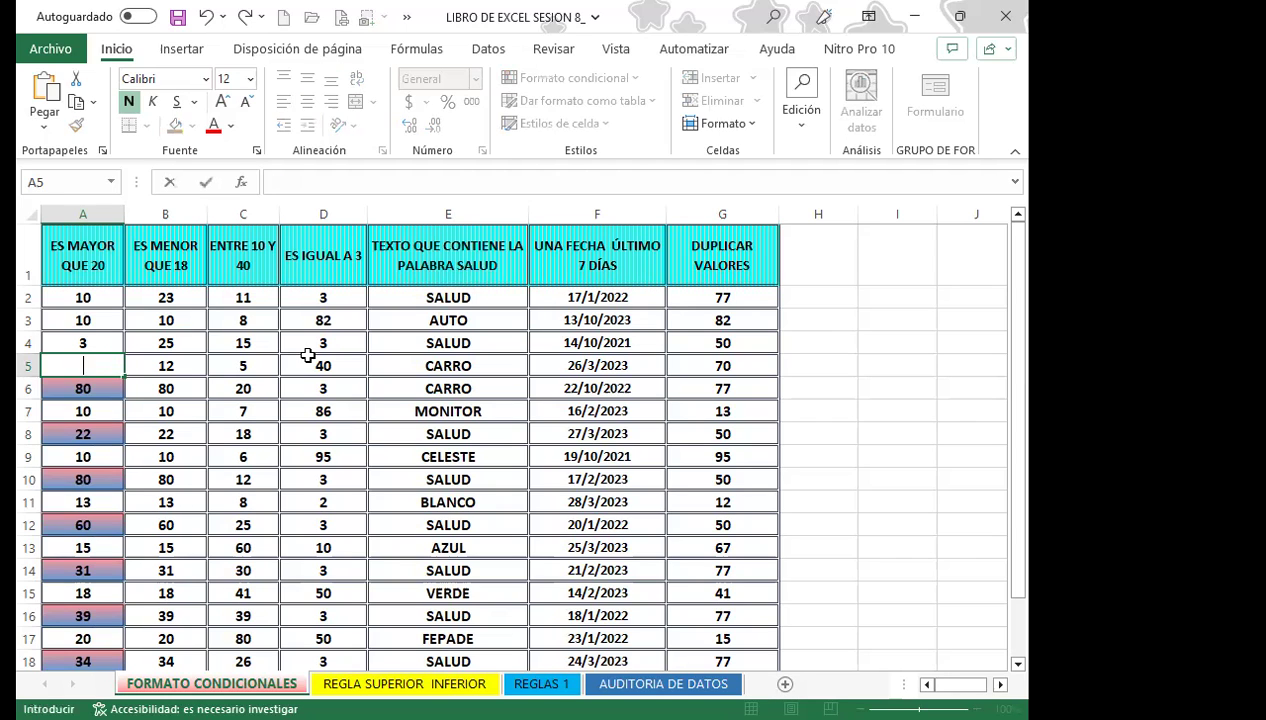
{"action": "key", "text": "Return"}
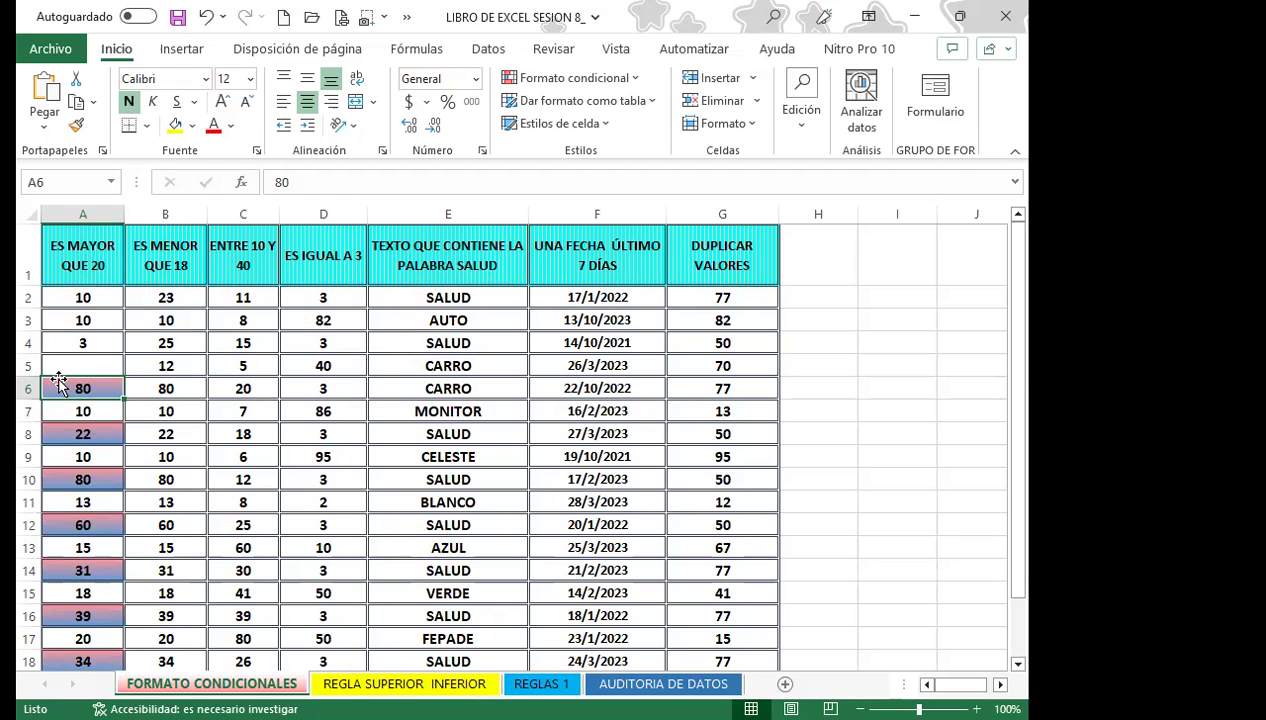
{"action": "type", "text": "20"}
{"action": "key", "text": "BackSpace"}
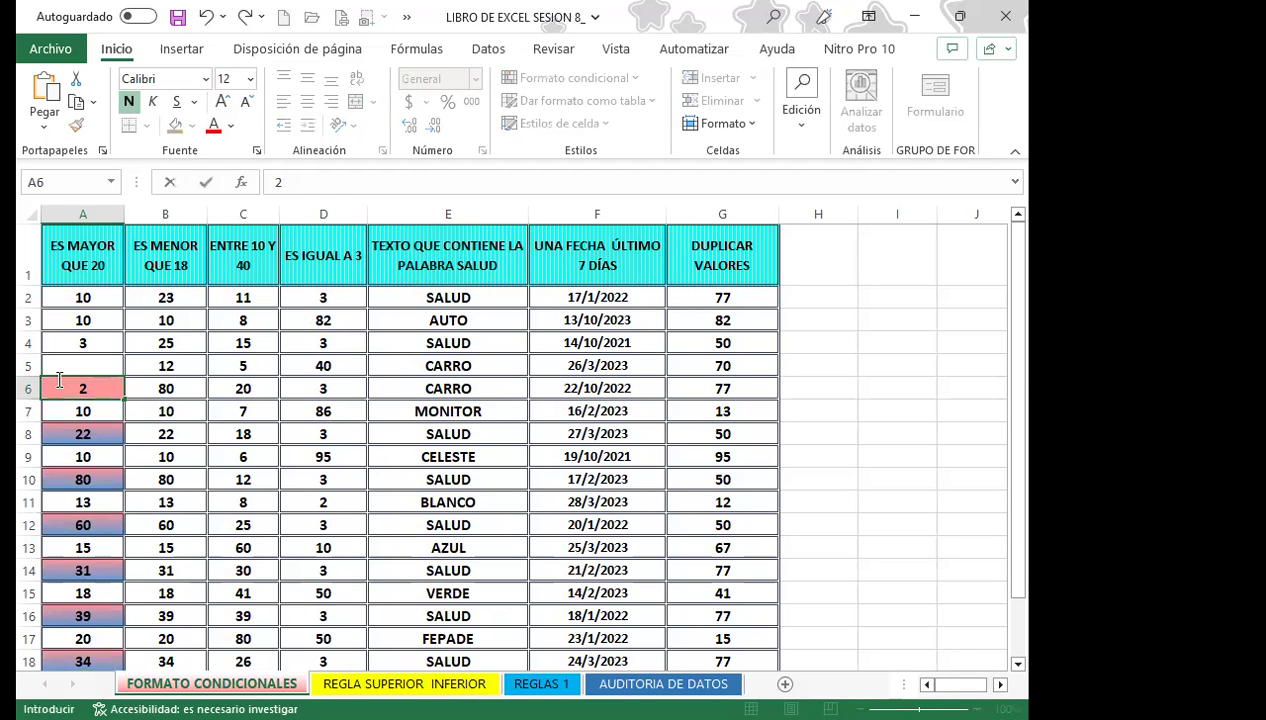
{"action": "type", "text": "5"}
{"action": "key", "text": "Return"}
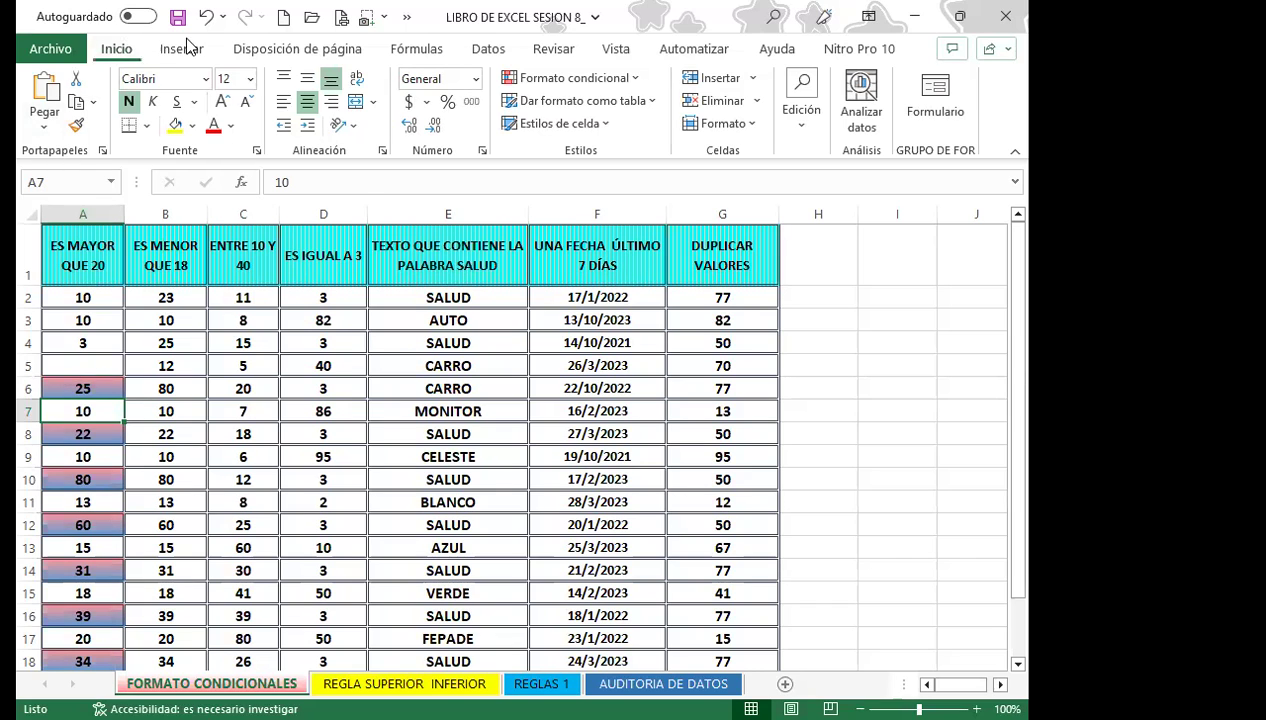
Undo all test edits so column A returns to its original values.
{"action": "left_click", "coordinate": [207, 13]}
{"action": "left_click", "coordinate": [207, 13]}
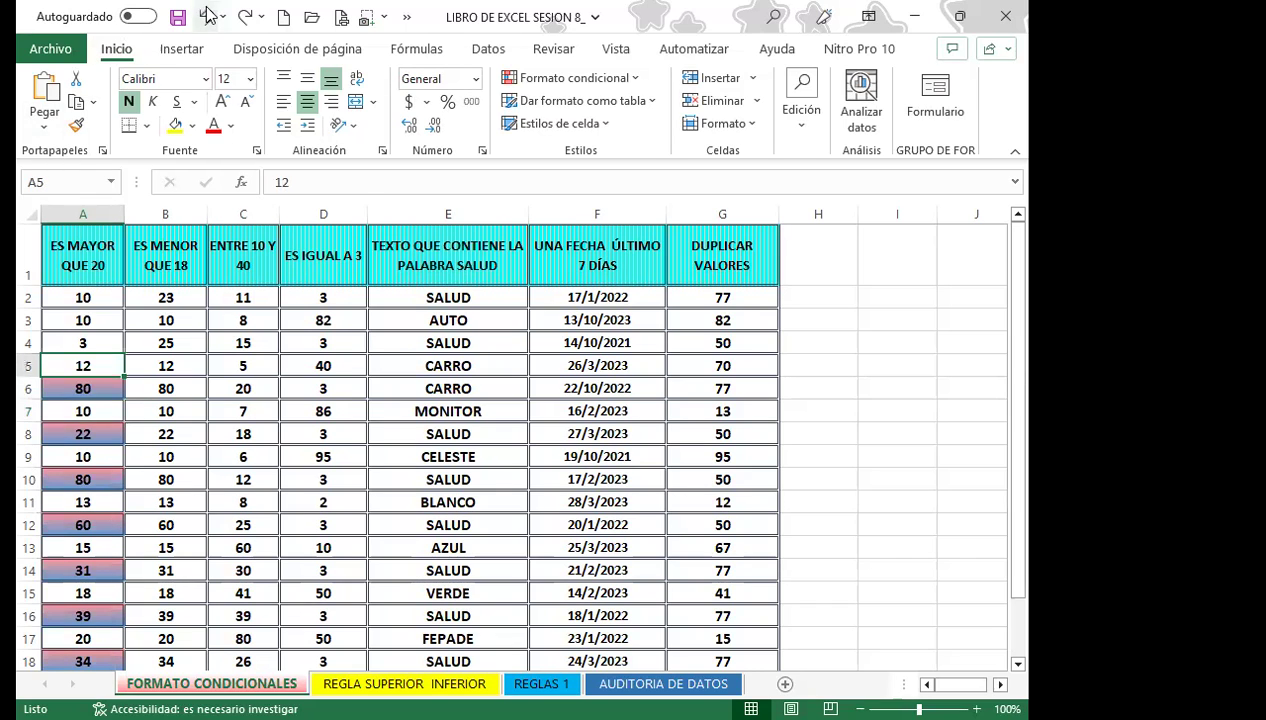
{"action": "left_click", "coordinate": [207, 13]}
{"action": "left_click", "coordinate": [207, 13]}
{"action": "left_click", "coordinate": [207, 13]}
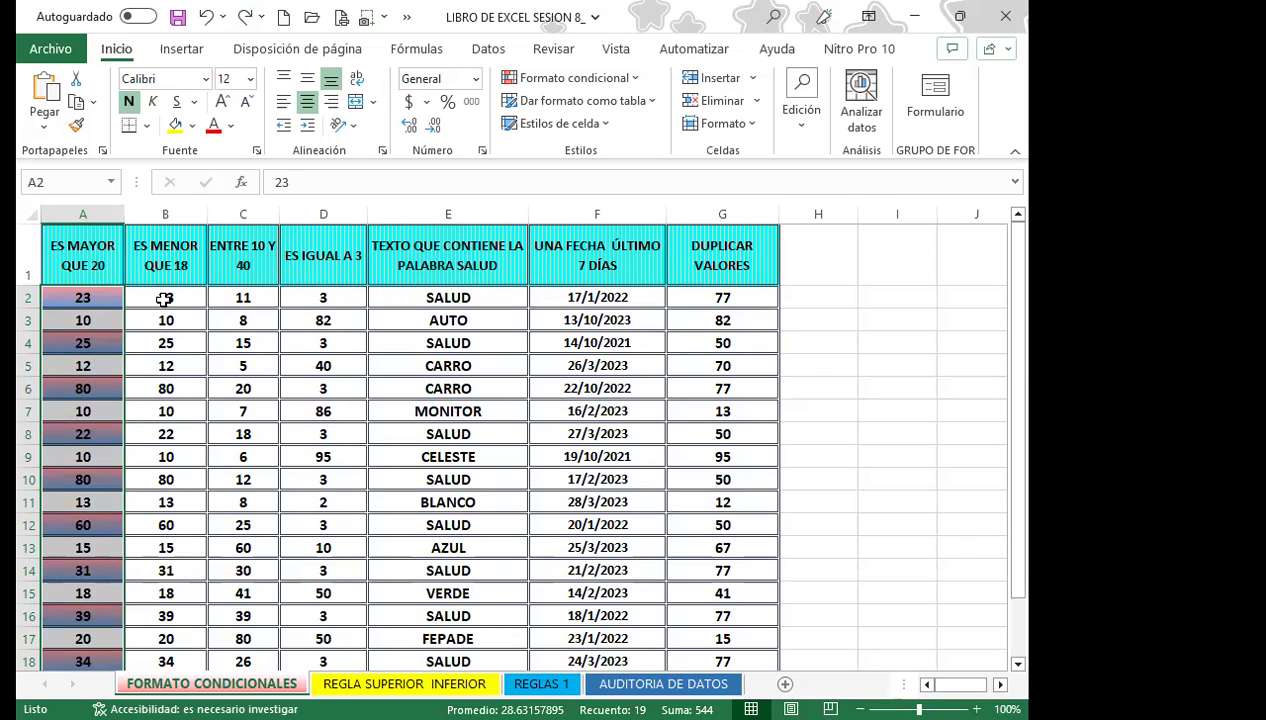
Select the column B values and start an Es menor que highlight rule.
{"action": "mouse_move", "coordinate": [178, 300]}
{"action": "left_mouse_down"}
{"action": "mouse_move", "coordinate": [158, 676]}
{"action": "mouse_move", "coordinate": [157, 622]}
{"action": "left_mouse_up"}
{"action": "left_click_drag", "start_coordinate": [138, 511], "coordinate": [165, 645]}
{"action": "scroll", "coordinate": [170, 395], "scroll_direction": "up", "scroll_amount": 1}
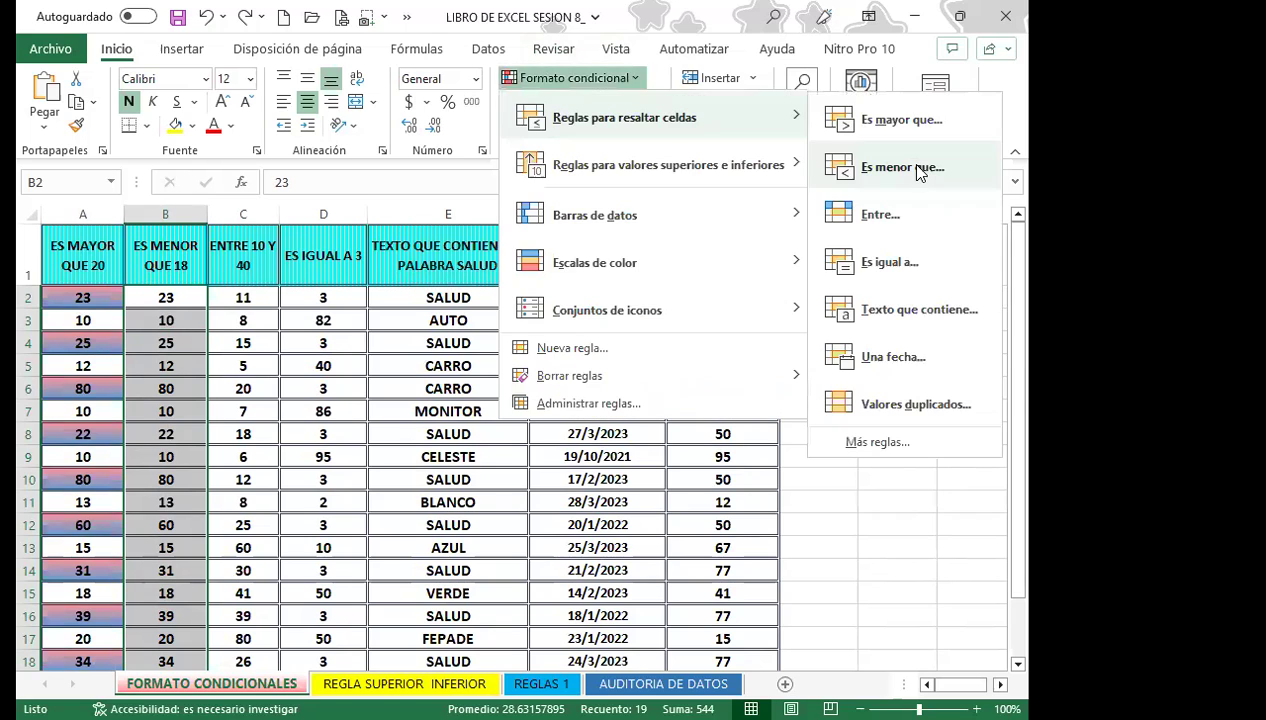
{"action": "left_click", "coordinate": [902, 167]}
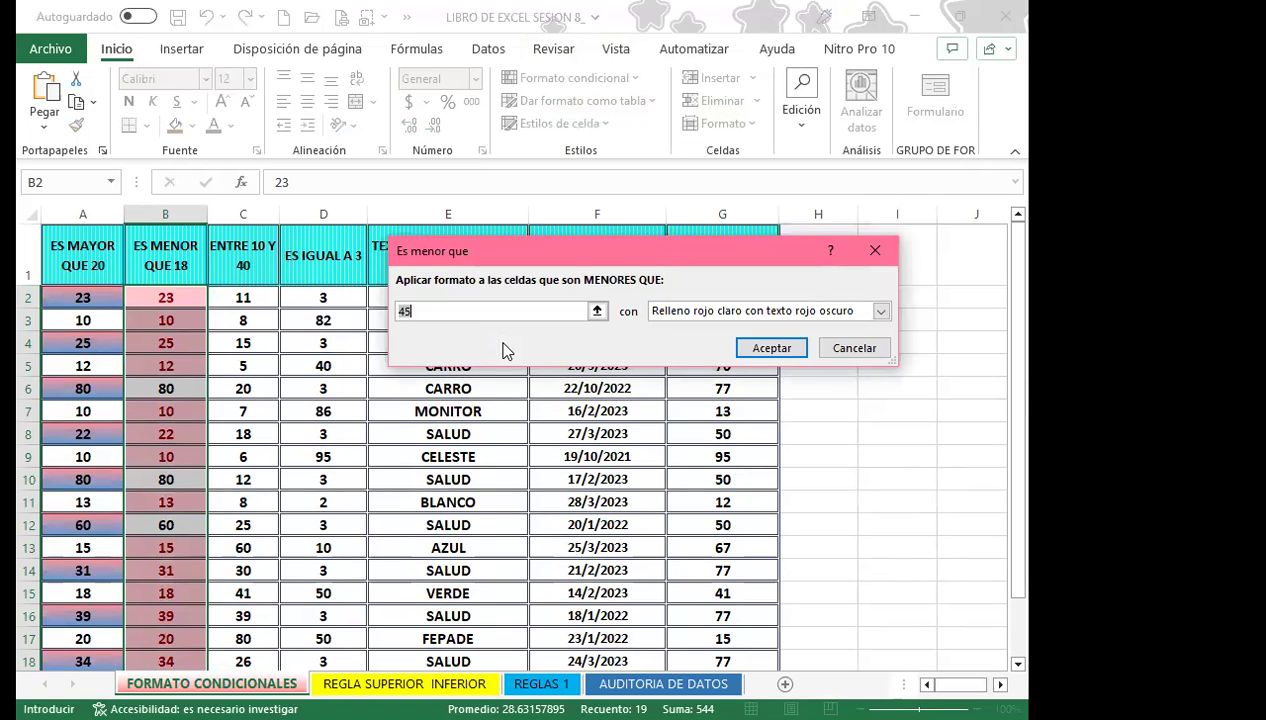
Set the threshold to 18 with 'Relleno amarillo con texto amarillo oscuro' and apply it.
{"action": "type", "text": "18"}
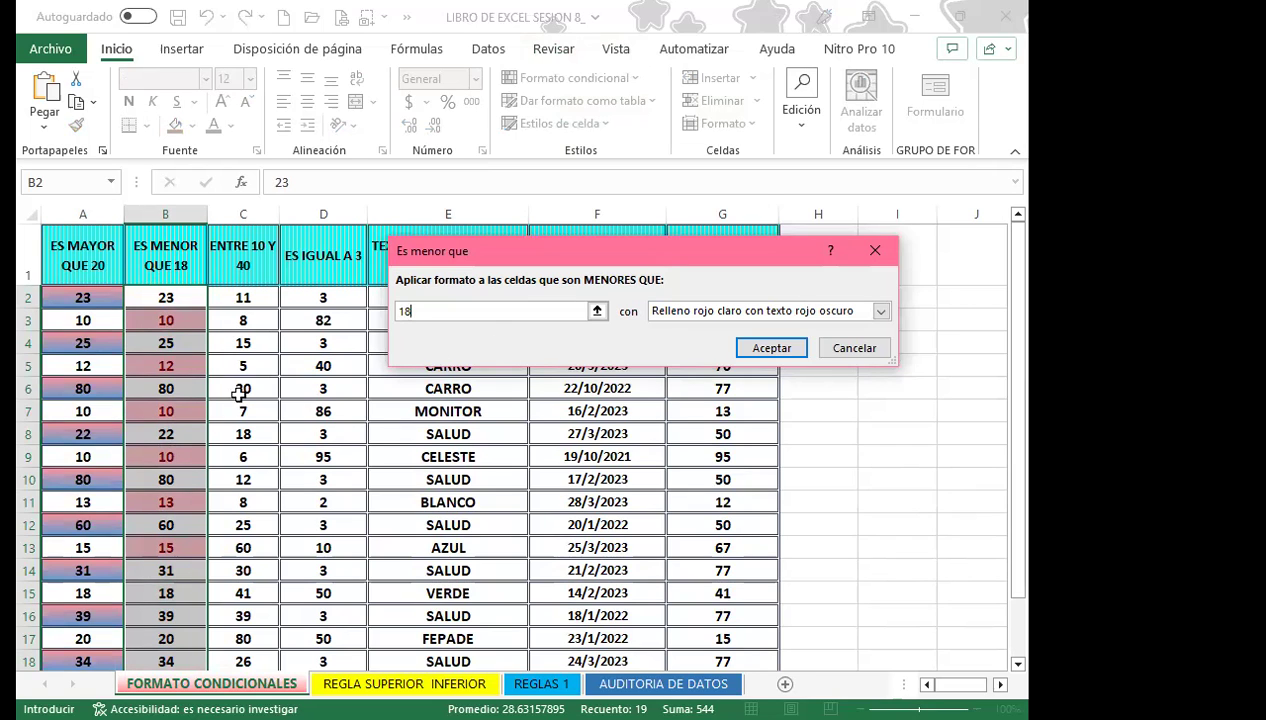
{"action": "left_click", "coordinate": [880, 311]}
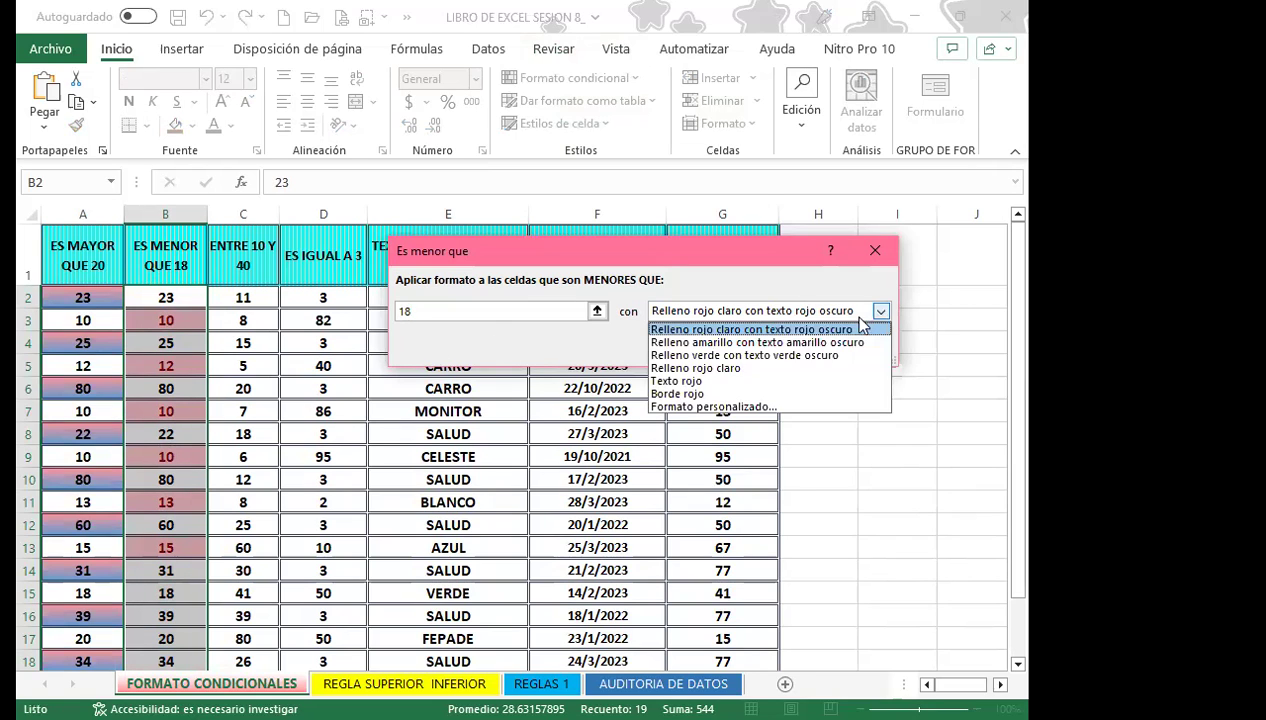
{"action": "left_click", "coordinate": [800, 342]}
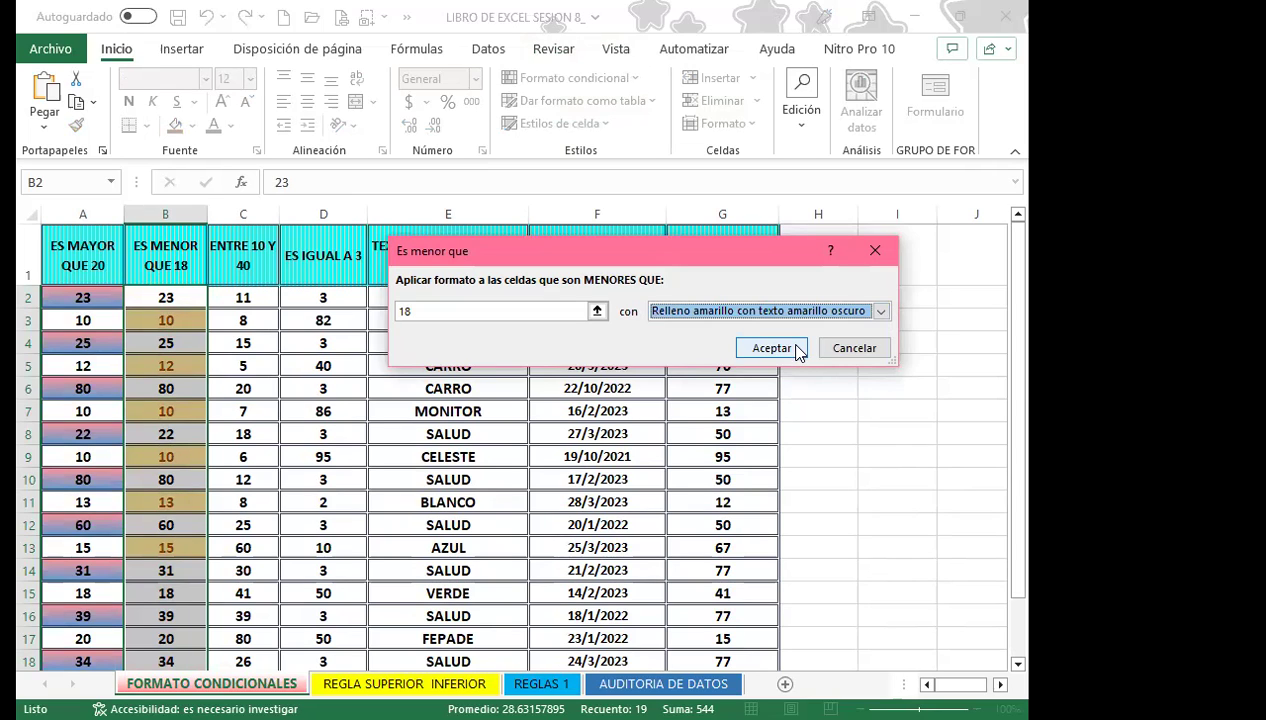
{"action": "left_click", "coordinate": [777, 356]}
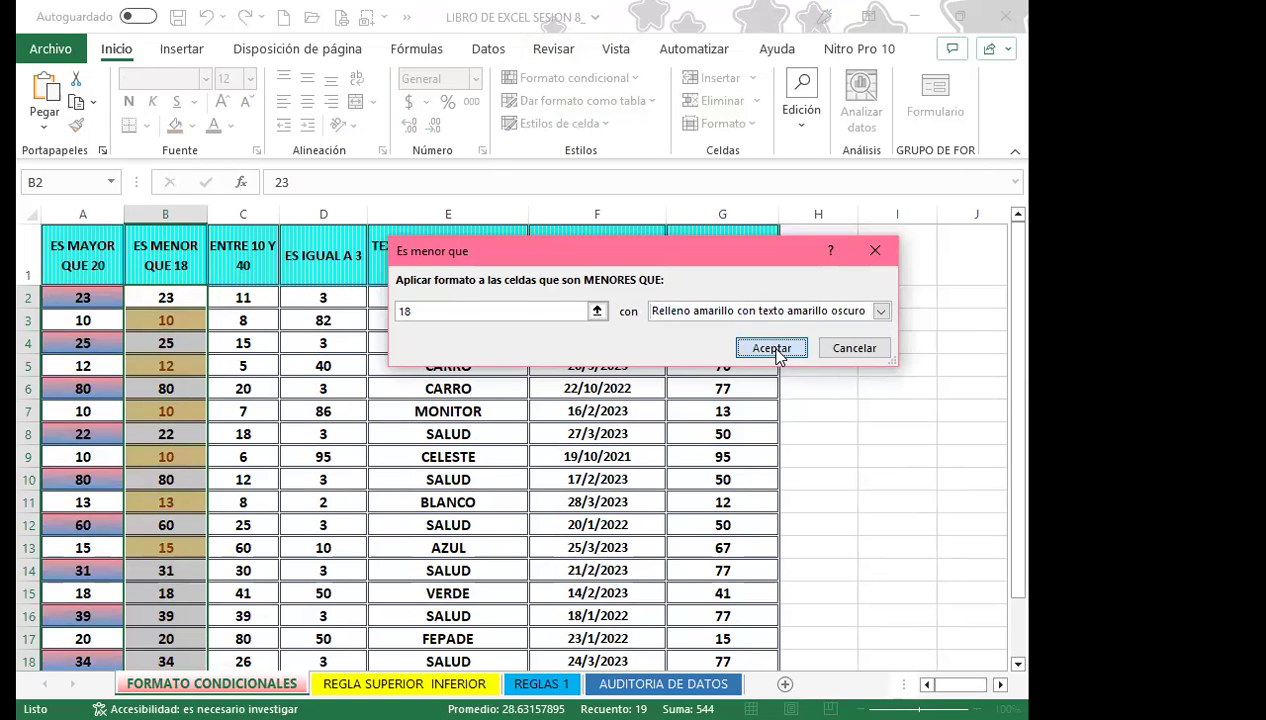
{"action": "scroll", "coordinate": [190, 430], "scroll_direction": "down", "scroll_amount": 1}
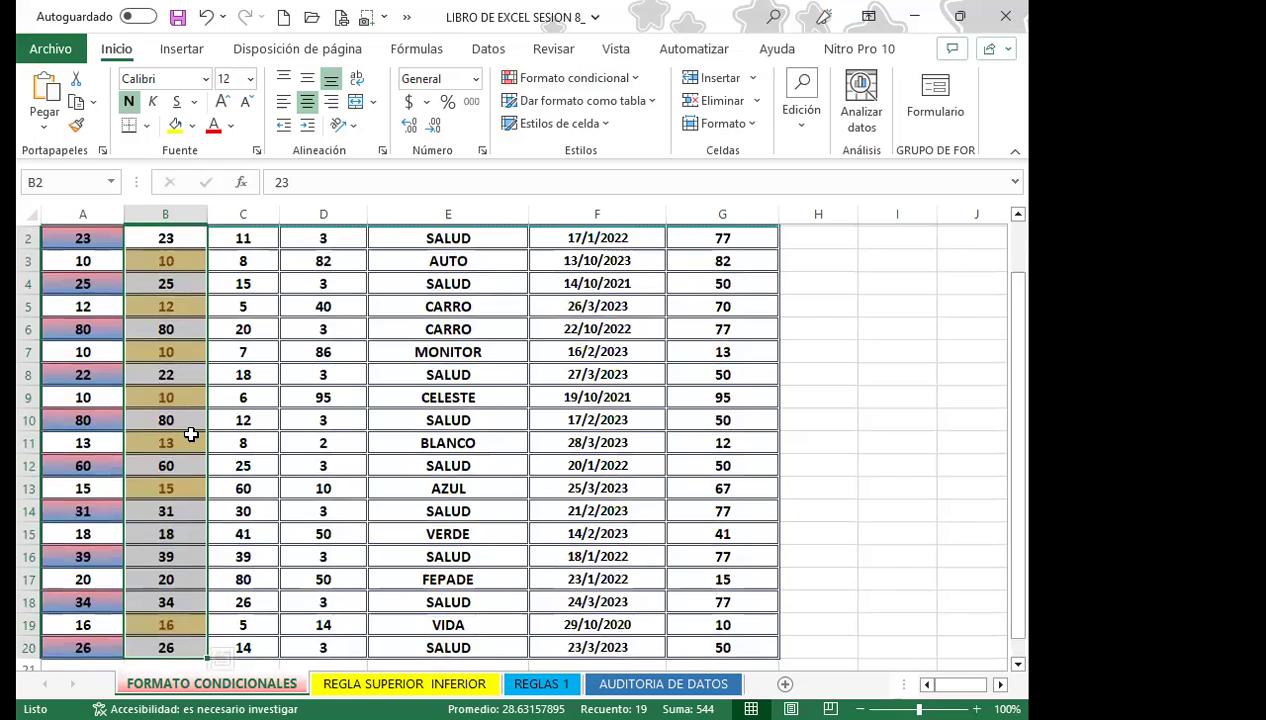
Enter 10 in B16 to check it picks up the yellow highlight.
{"action": "scroll", "coordinate": [190, 437], "scroll_direction": "up", "scroll_amount": 1}
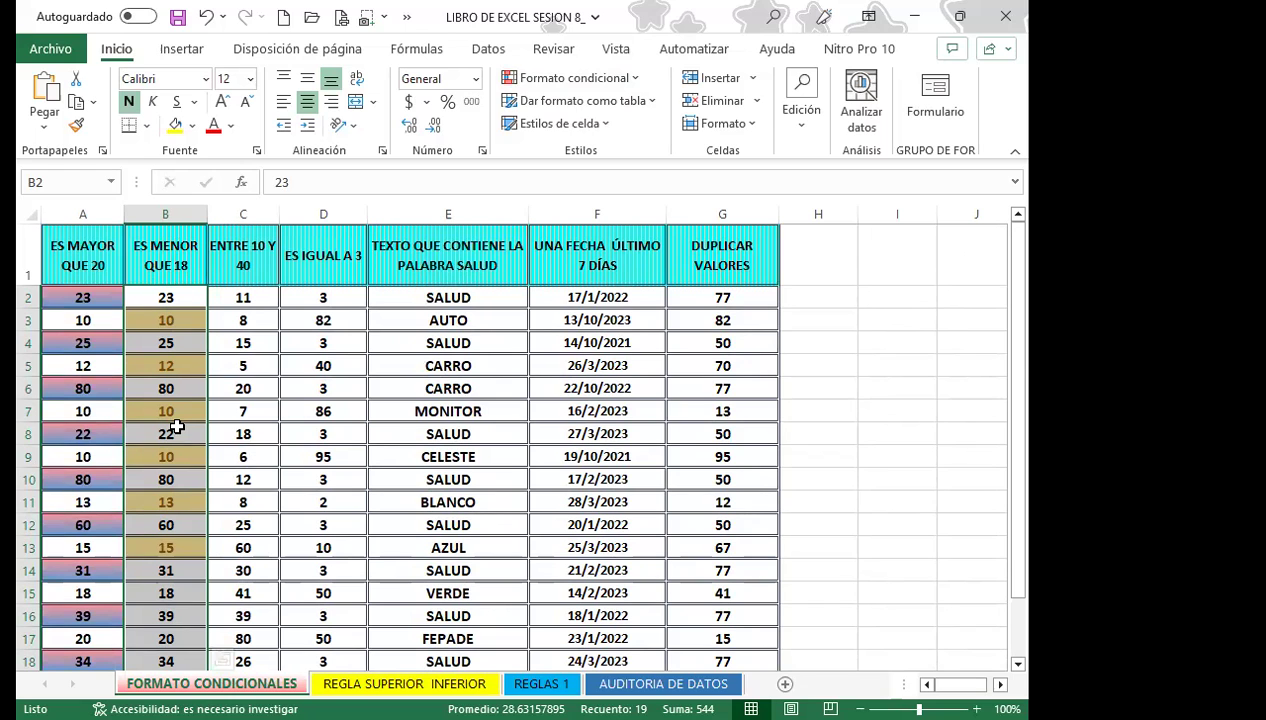
{"action": "scroll", "coordinate": [183, 530], "scroll_direction": "down", "scroll_amount": 1}
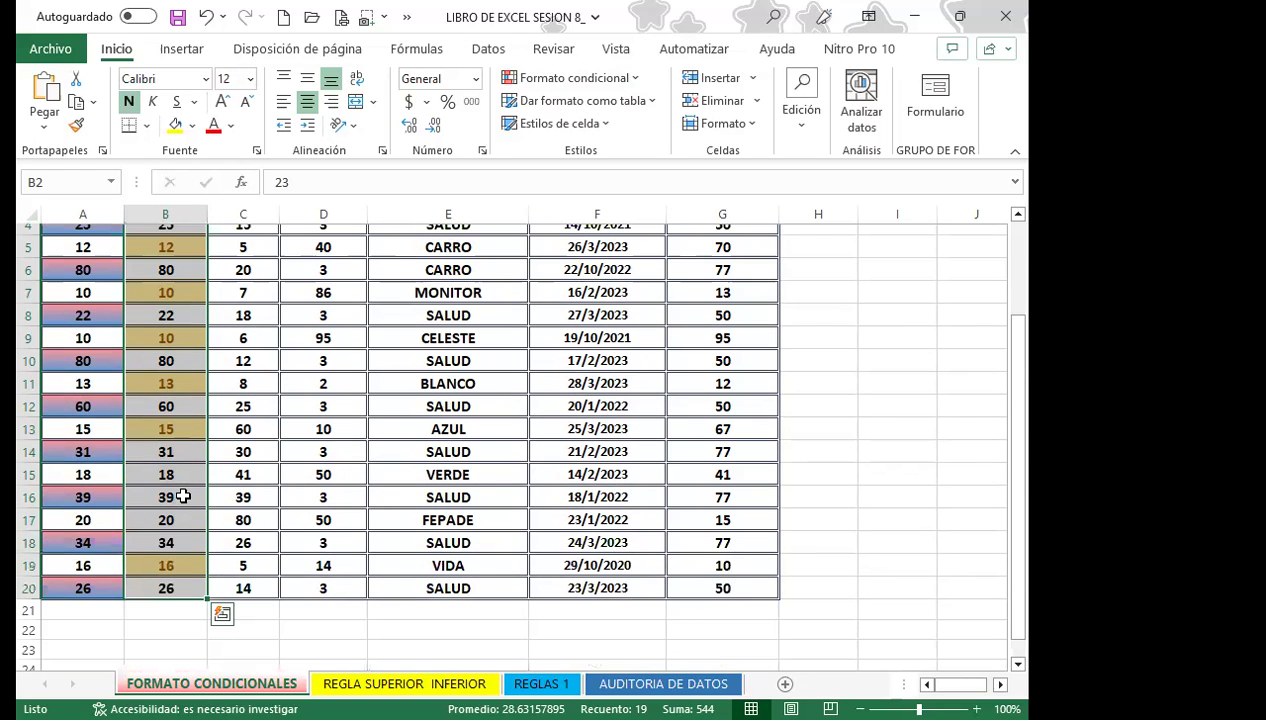
{"action": "left_click", "coordinate": [183, 497]}
{"action": "scroll", "coordinate": [296, 464], "scroll_direction": "up", "scroll_amount": 1}
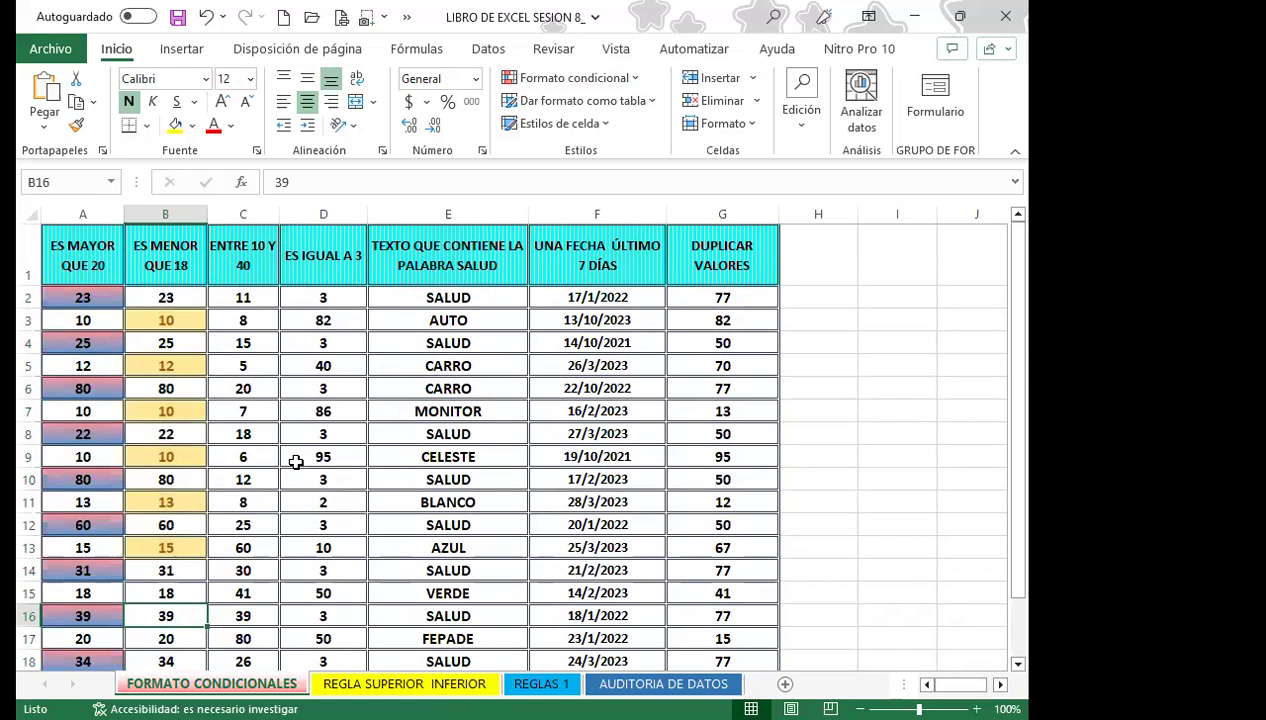
{"action": "scroll", "coordinate": [295, 461], "scroll_direction": "down", "scroll_amount": 1}
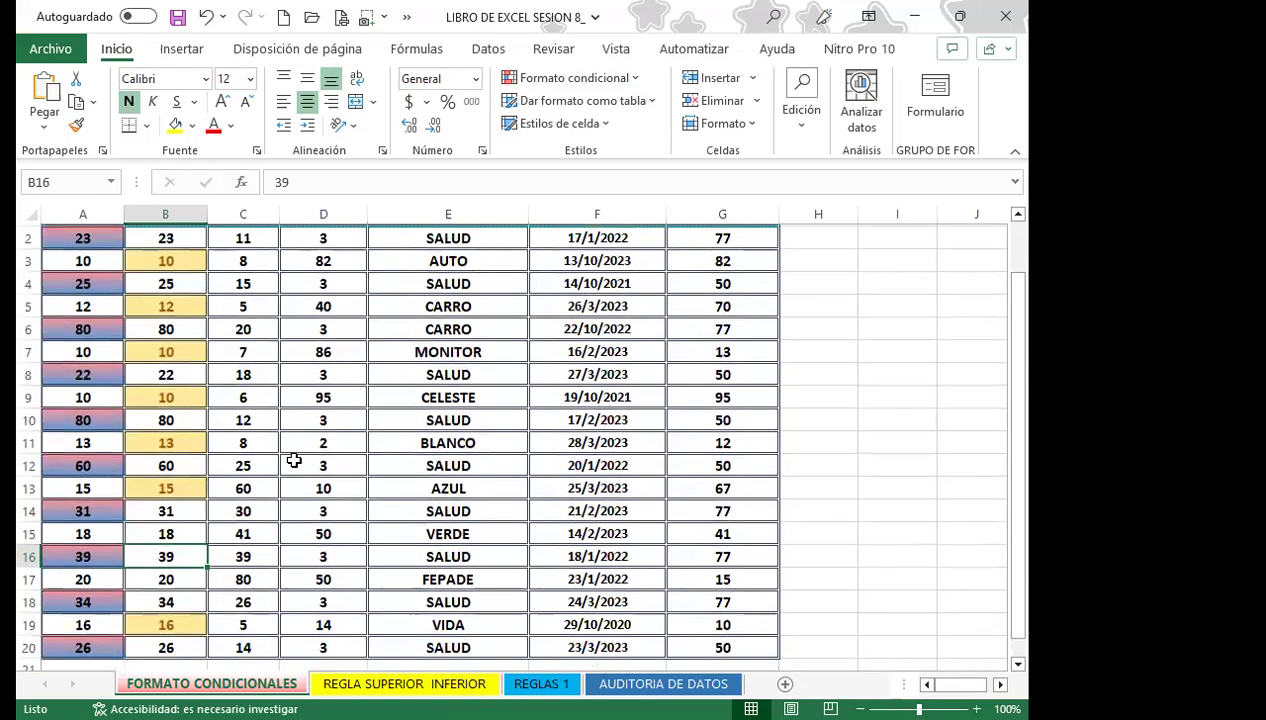
{"action": "type", "text": "10"}
{"action": "key", "text": "Return"}
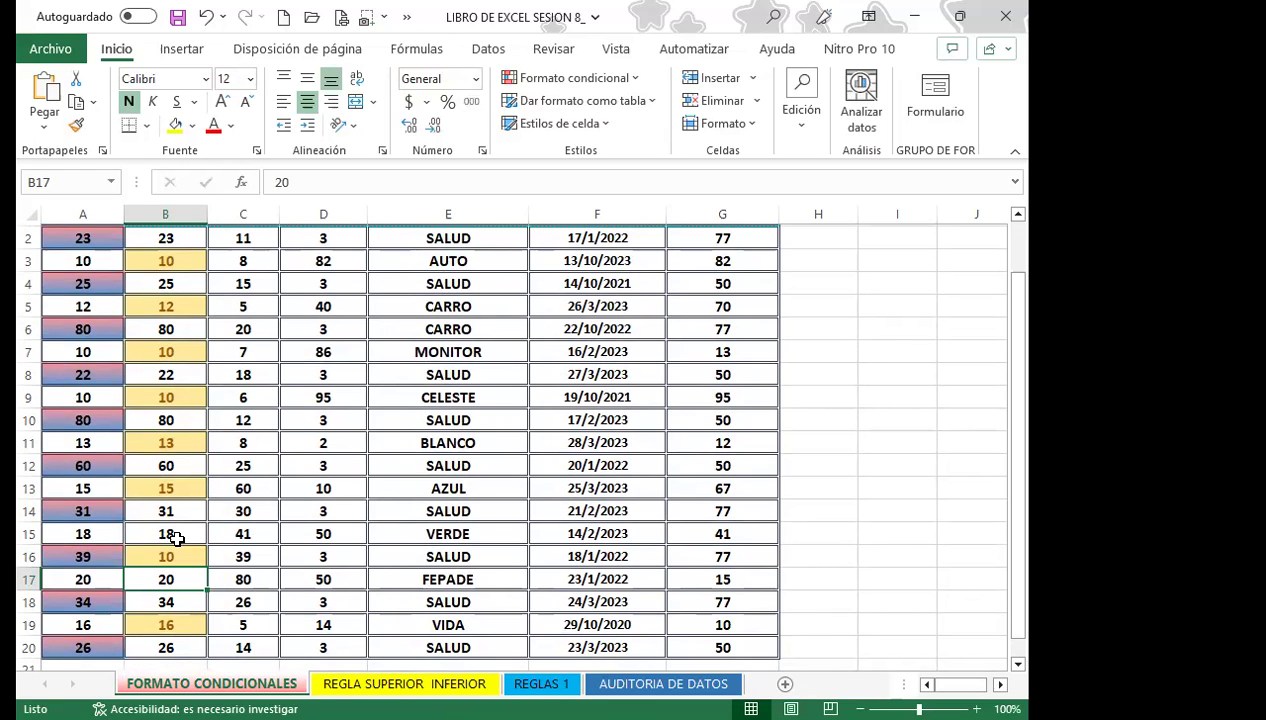
{"action": "scroll", "coordinate": [166, 462], "scroll_direction": "up", "scroll_amount": 1}
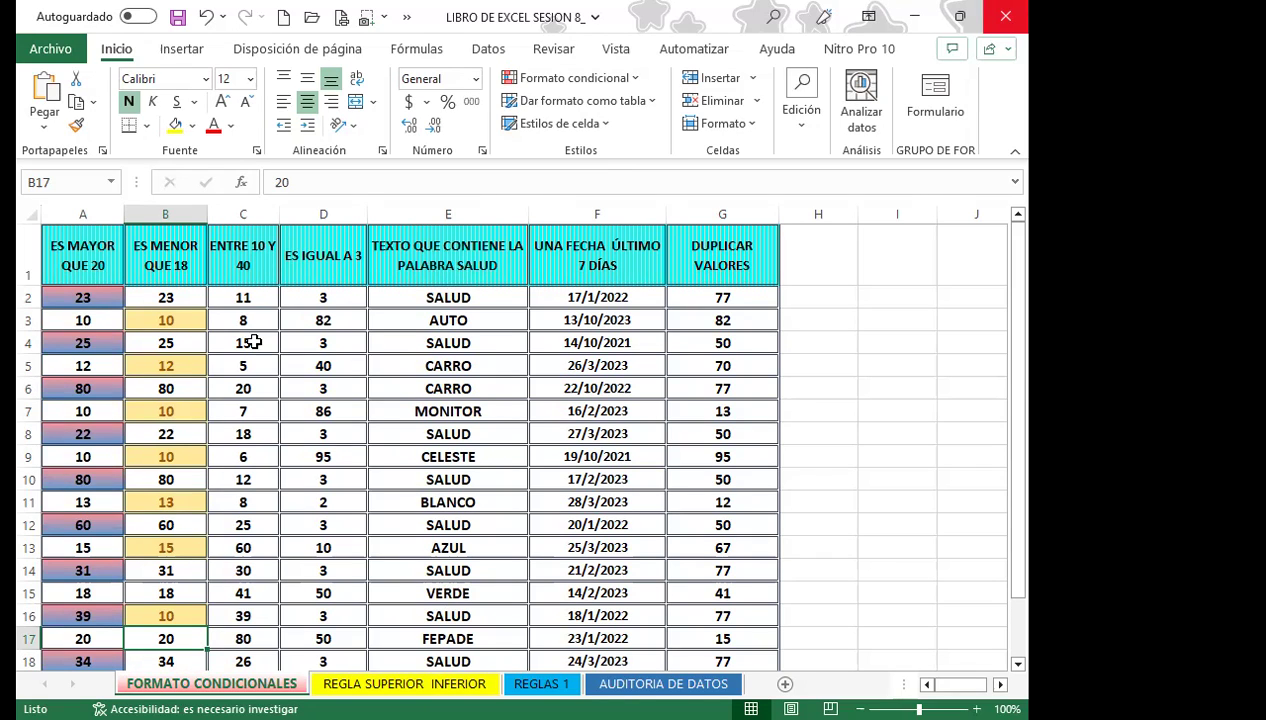
Select C2:C20 and choose the Entre rule under Reglas para resaltar celdas.
{"action": "mouse_move", "coordinate": [242, 297]}
{"action": "left_mouse_down"}
{"action": "mouse_move", "coordinate": [165, 600]}
{"action": "mouse_move", "coordinate": [242, 622]}
{"action": "left_mouse_up"}
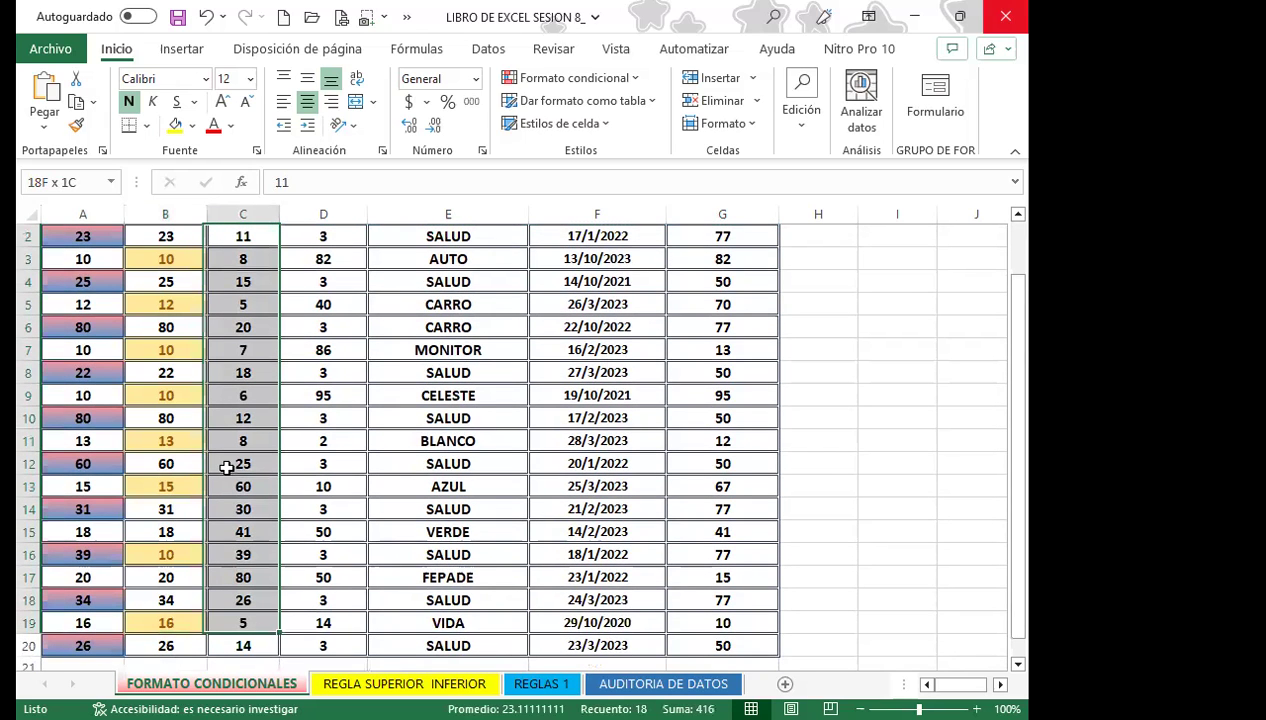
{"action": "scroll", "coordinate": [215, 276], "scroll_direction": "up", "scroll_amount": 1}
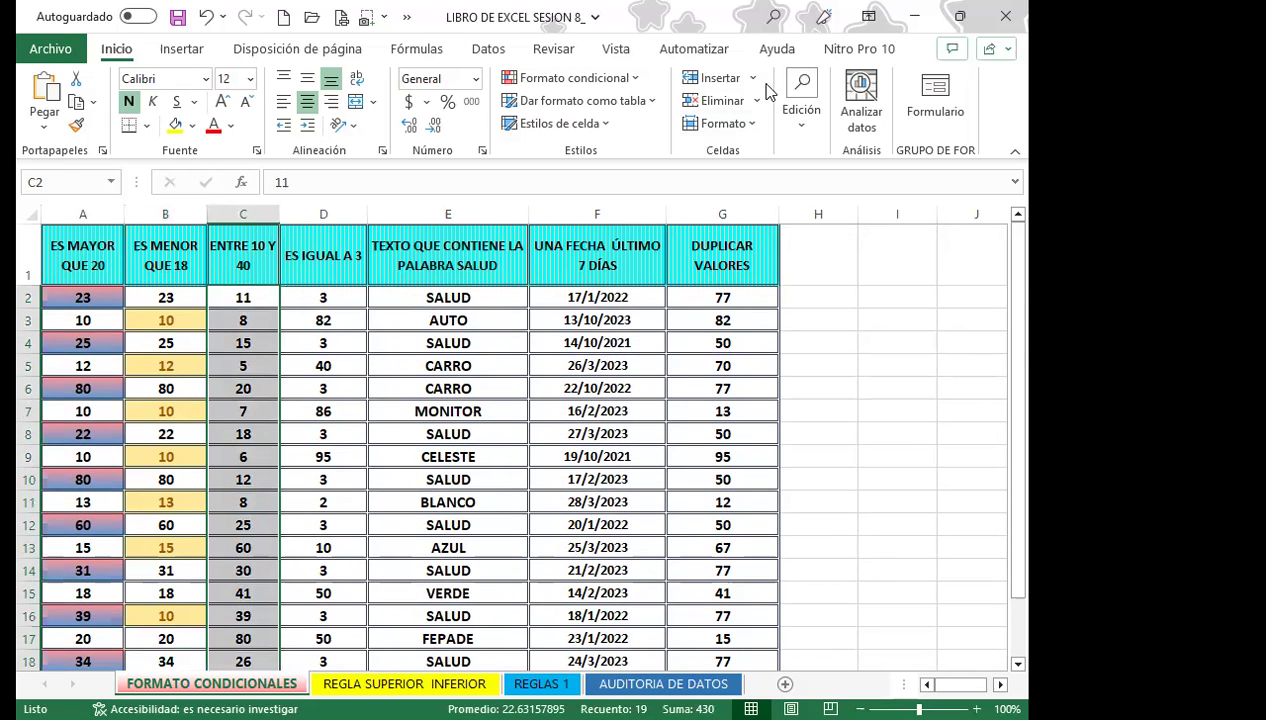
{"action": "left_click", "coordinate": [628, 76]}
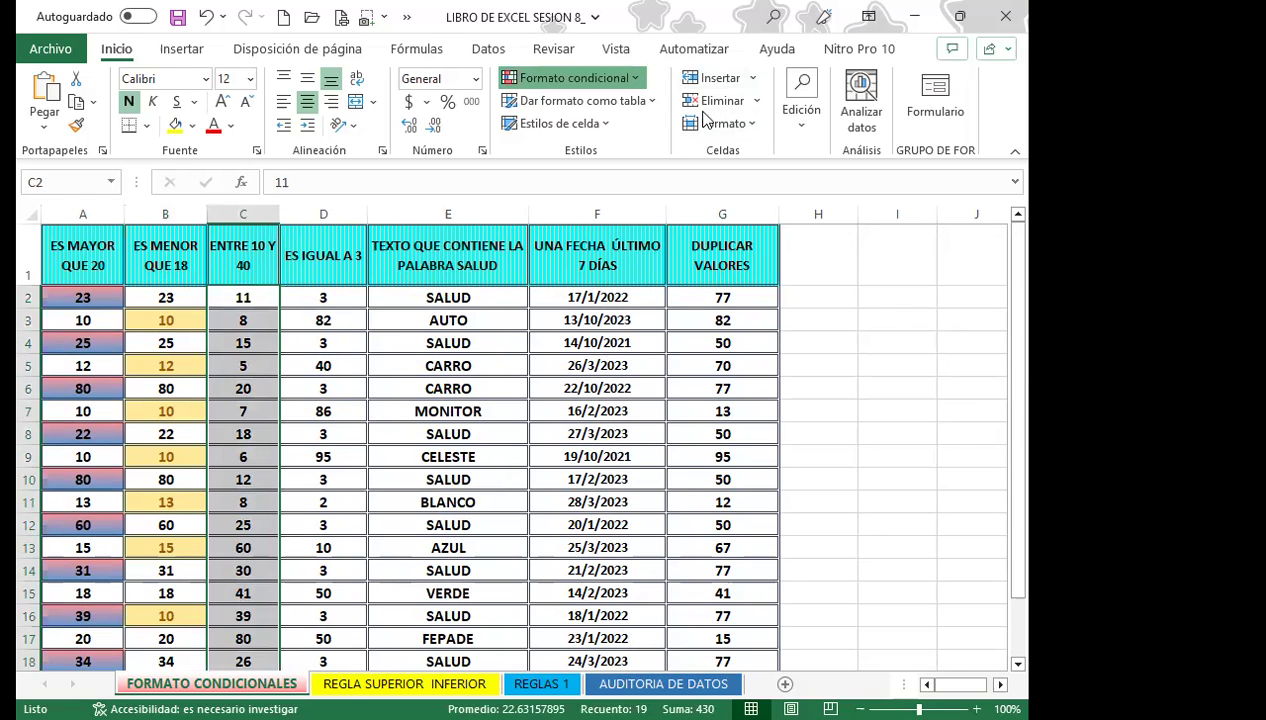
{"action": "mouse_move", "coordinate": [760, 117]}
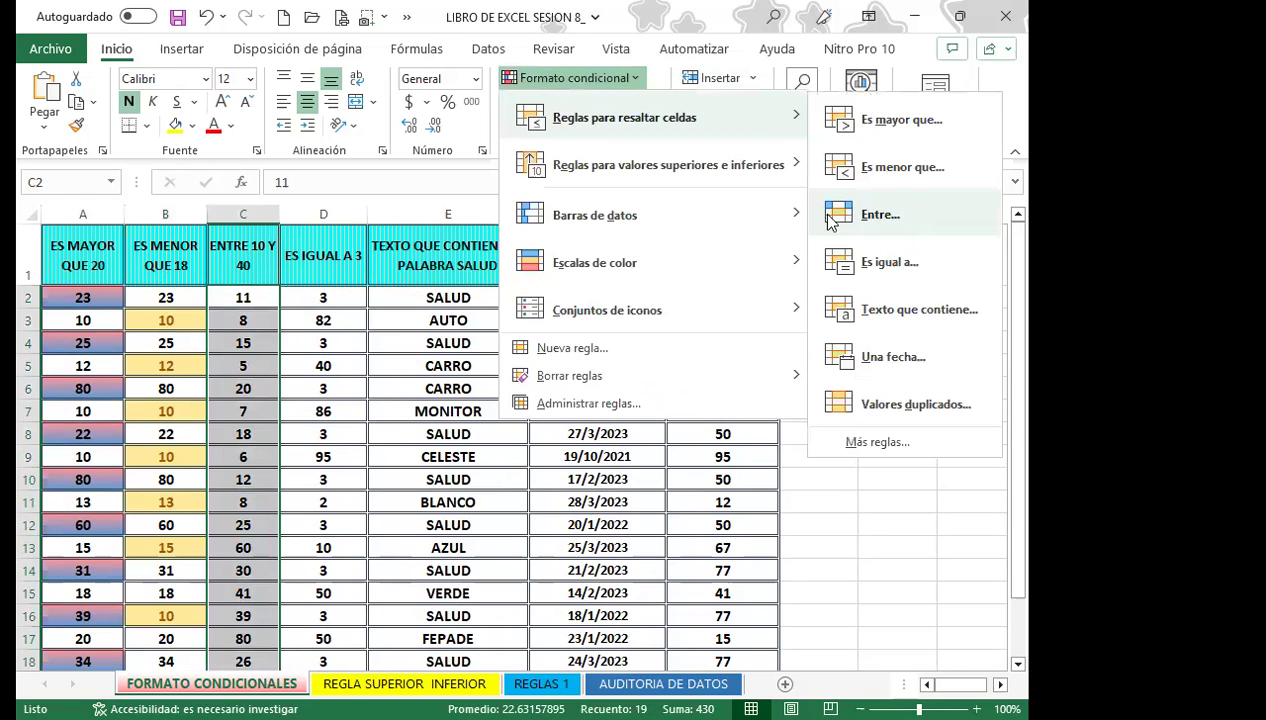
{"action": "left_click", "coordinate": [895, 222]}
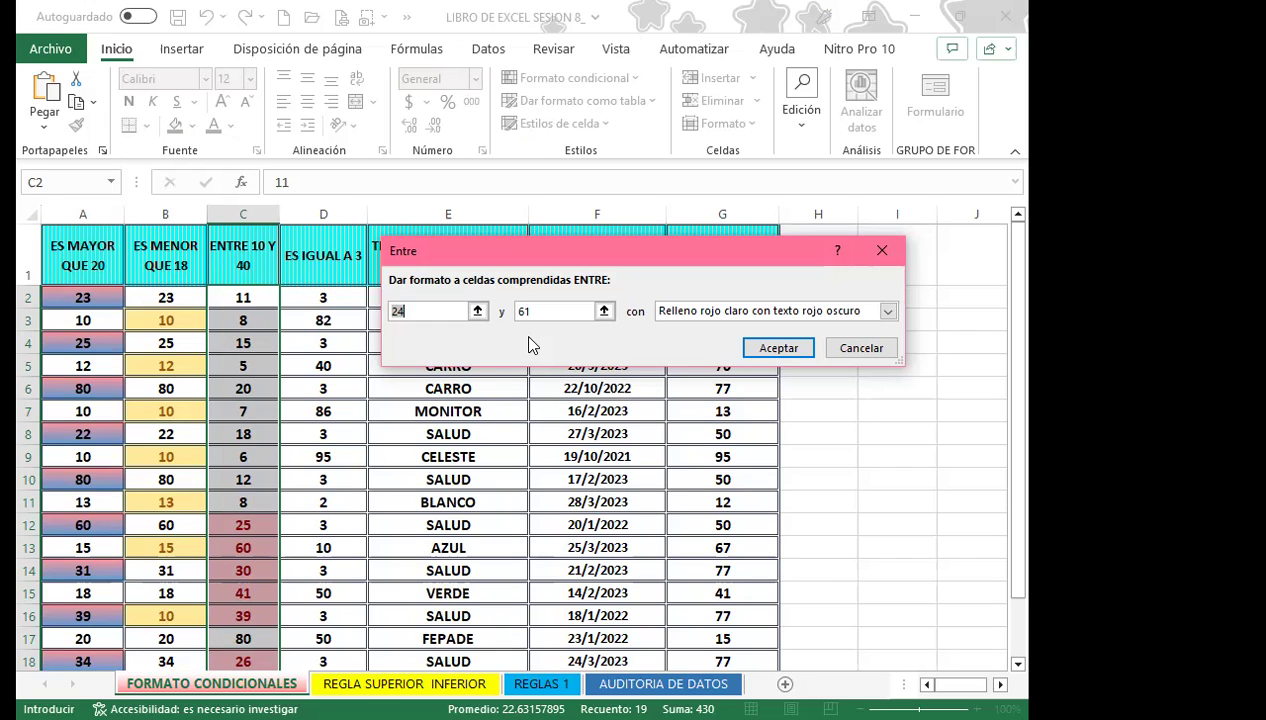
Enter 10 and 40 as the Entre limits and apply the light red fill.
{"action": "type", "text": "10"}
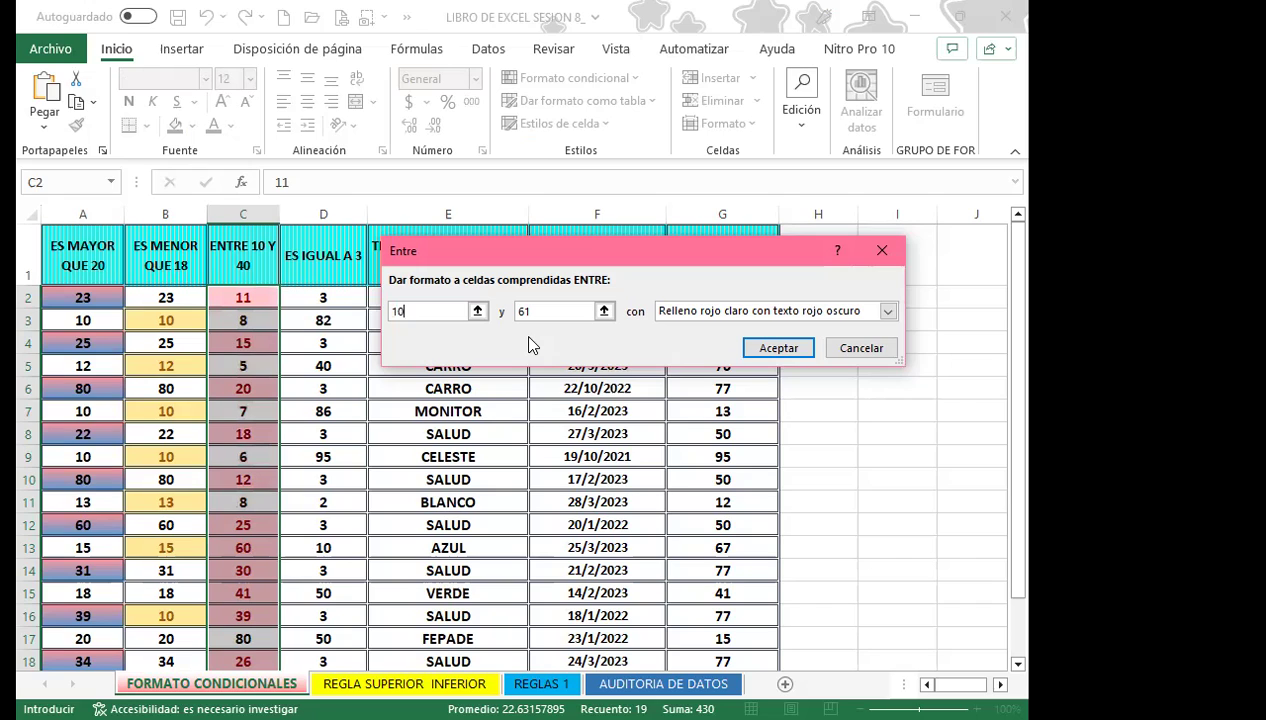
{"action": "left_click", "coordinate": [567, 312]}
{"action": "type", "text": "40"}
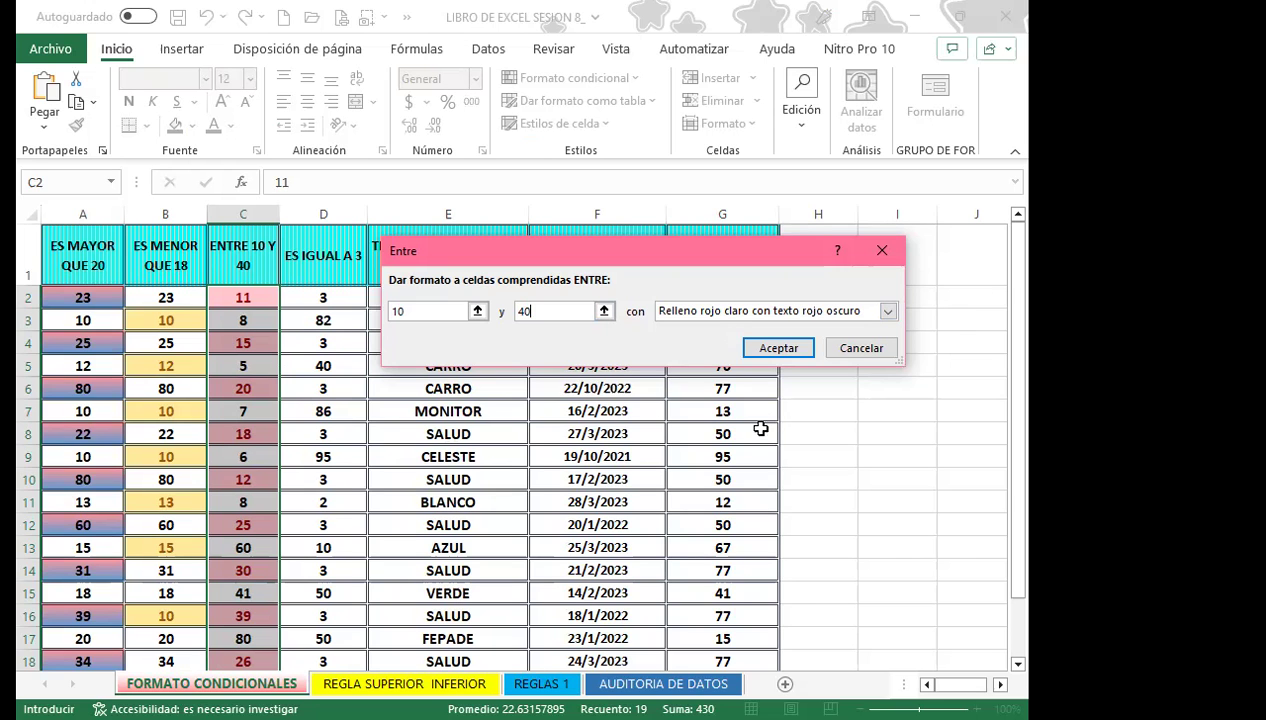
{"action": "left_click", "coordinate": [757, 348]}
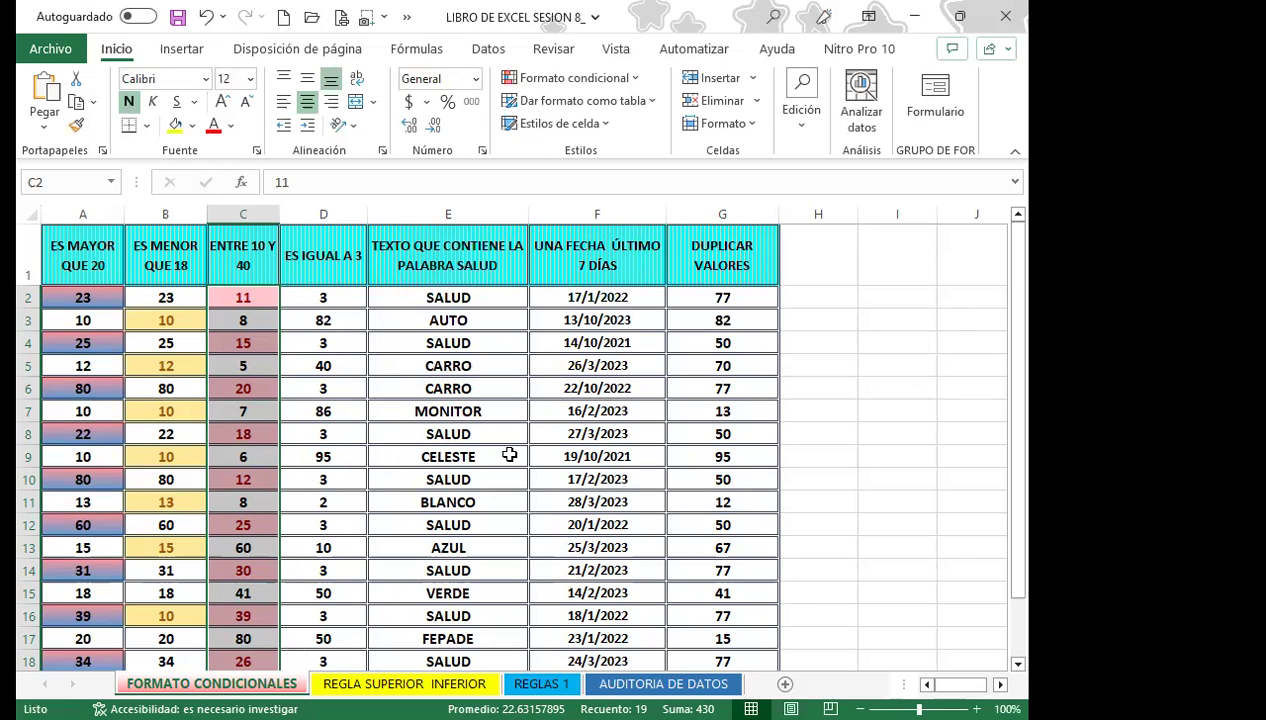
{"action": "scroll", "coordinate": [272, 555], "scroll_direction": "down", "scroll_amount": 1}
{"action": "scroll", "coordinate": [277, 600], "scroll_direction": "down", "scroll_amount": 1}
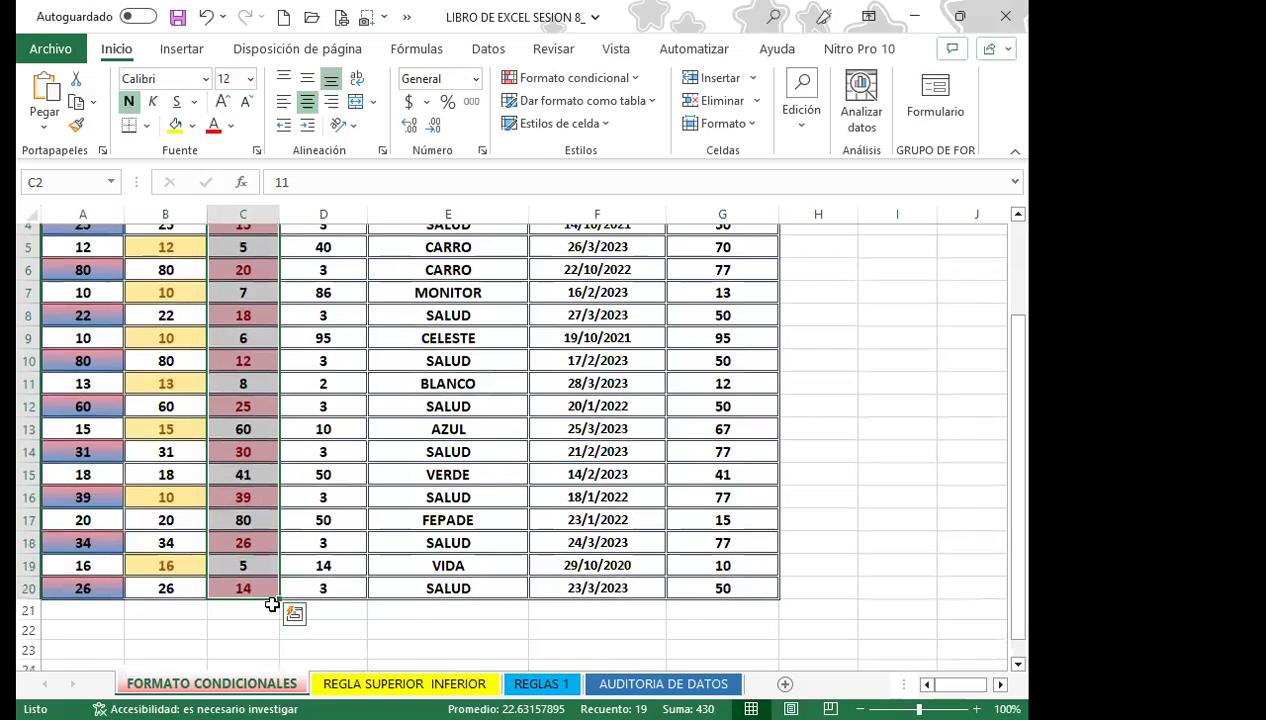
{"action": "scroll", "coordinate": [270, 560], "scroll_direction": "up", "scroll_amount": 2}
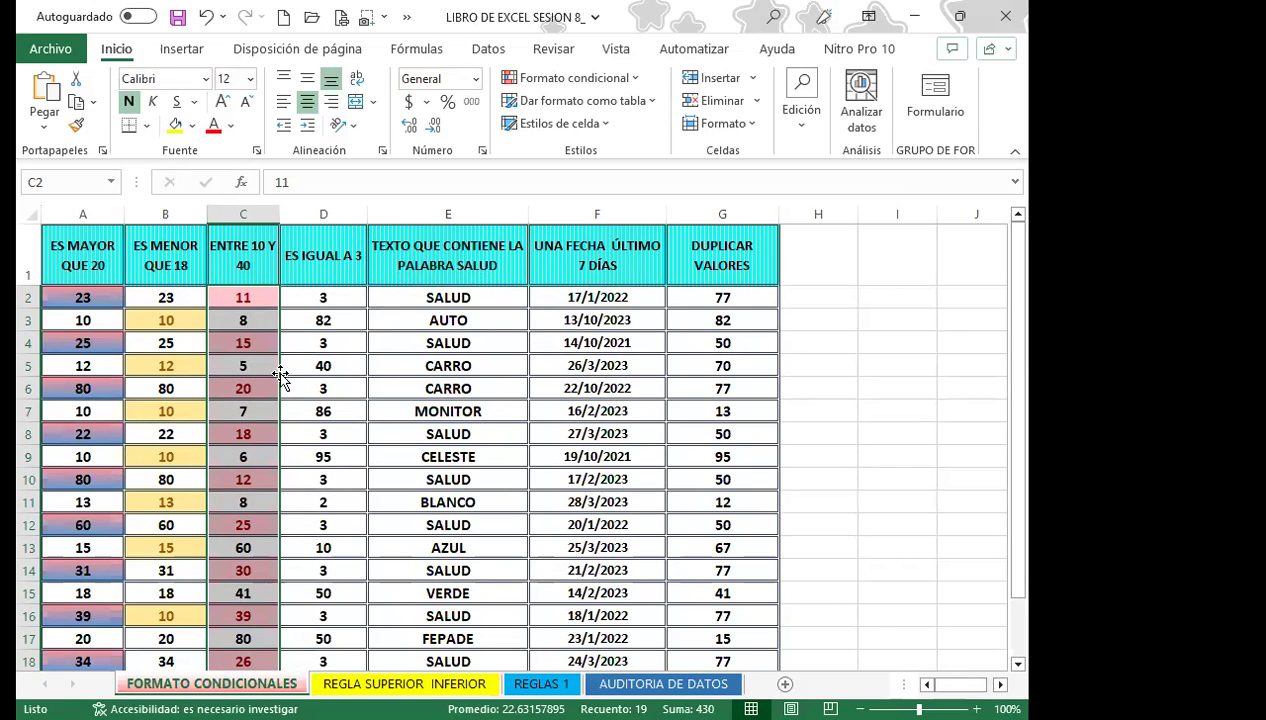
{"action": "left_click", "coordinate": [254, 362]}
{"action": "scroll", "coordinate": [254, 448], "scroll_direction": "down", "scroll_amount": 1}
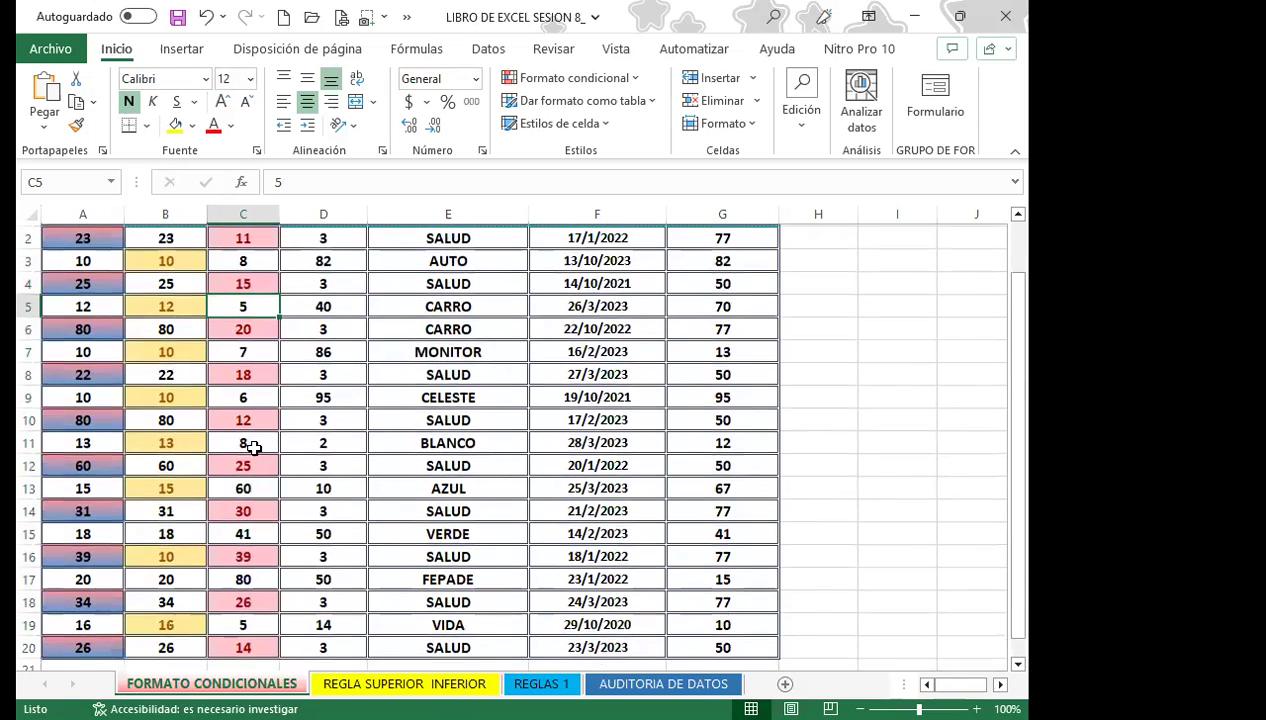
{"action": "scroll", "coordinate": [263, 540], "scroll_direction": "down", "scroll_amount": 2}
{"action": "scroll", "coordinate": [250, 480], "scroll_direction": "up", "scroll_amount": 3}
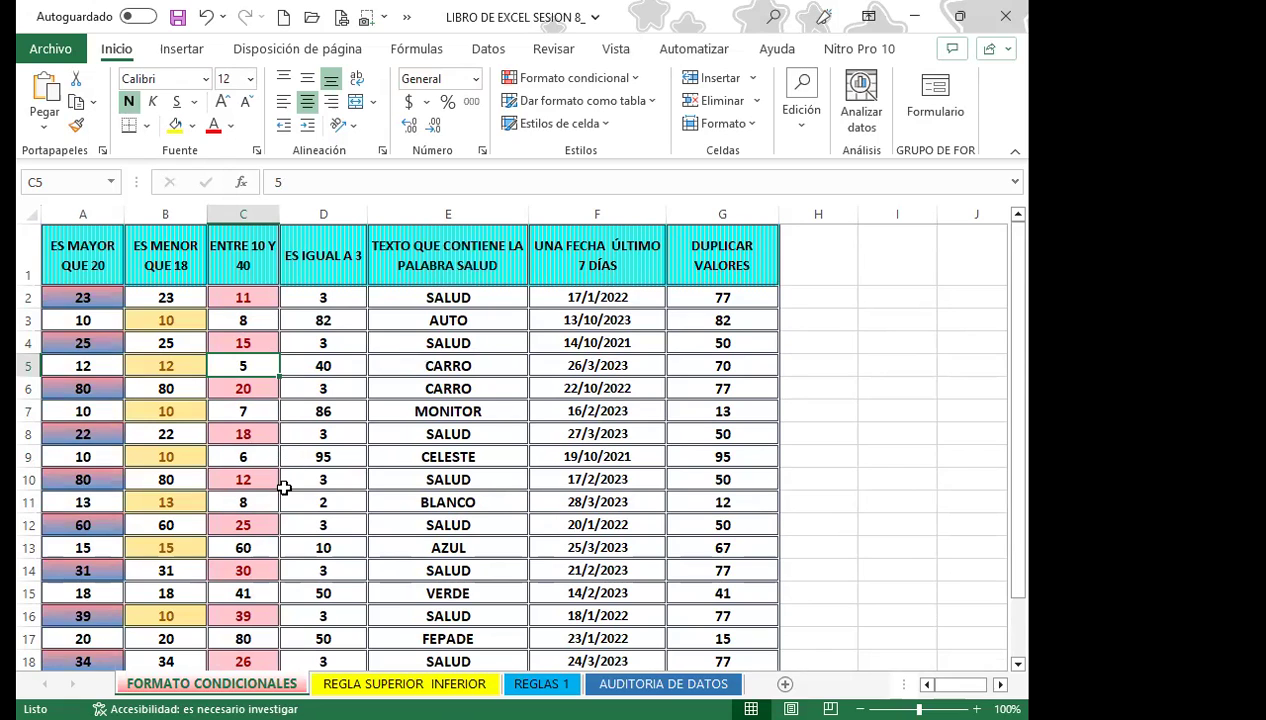
{"action": "scroll", "coordinate": [266, 519], "scroll_direction": "down", "scroll_amount": 1}
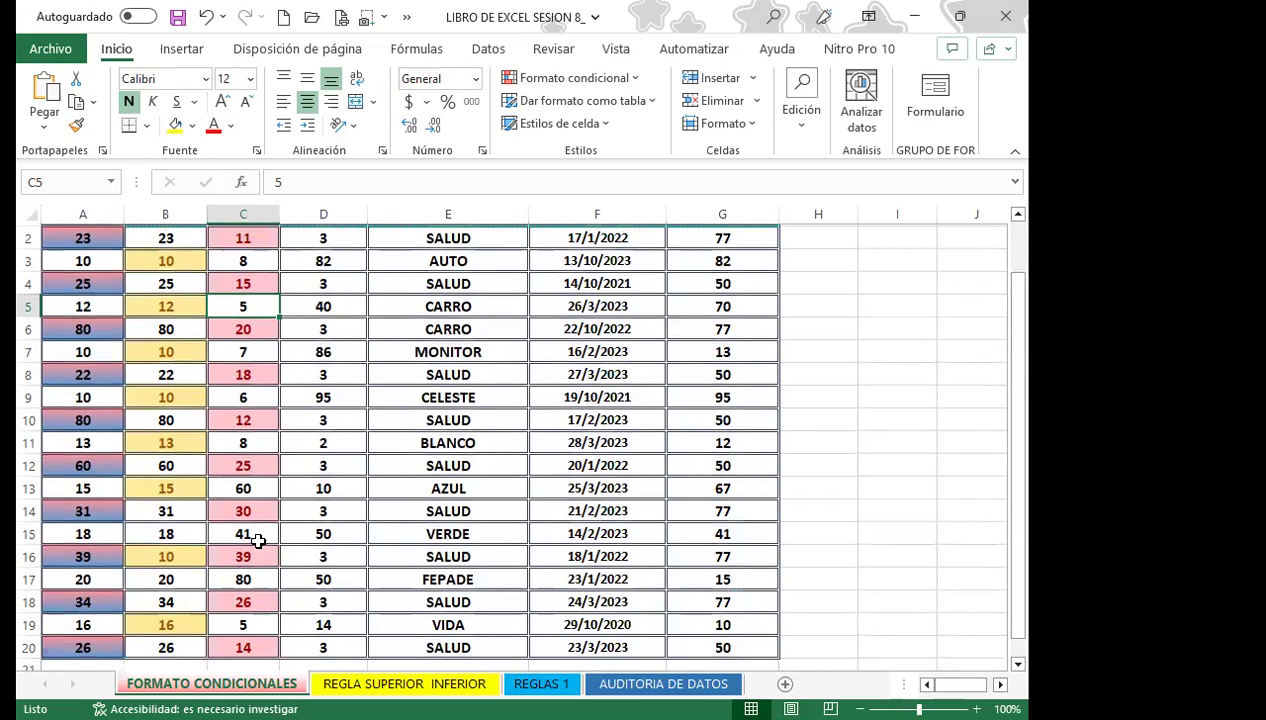
{"action": "scroll", "coordinate": [252, 538], "scroll_direction": "down", "scroll_amount": 1}
{"action": "scroll", "coordinate": [215, 540], "scroll_direction": "up", "scroll_amount": 1}
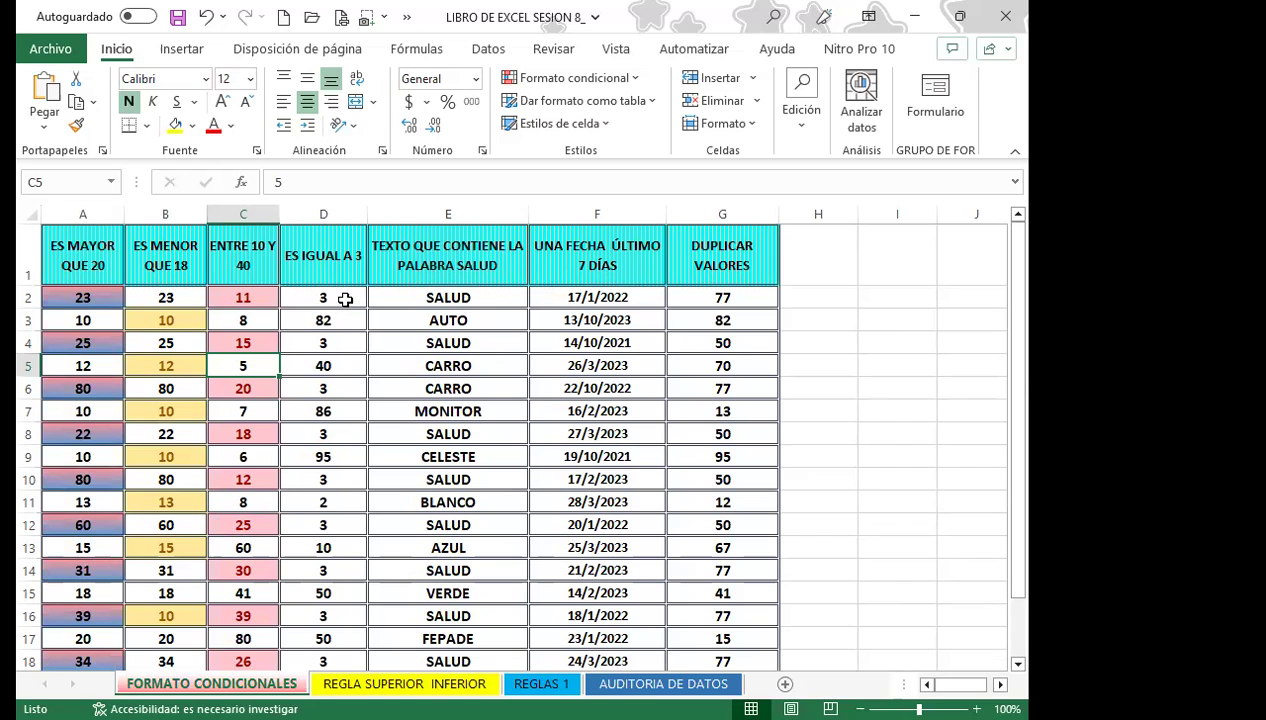
Select D2:D20 and start an Es igual a rule with value 3.
{"action": "left_click_drag", "start_coordinate": [345, 298], "coordinate": [340, 623]}
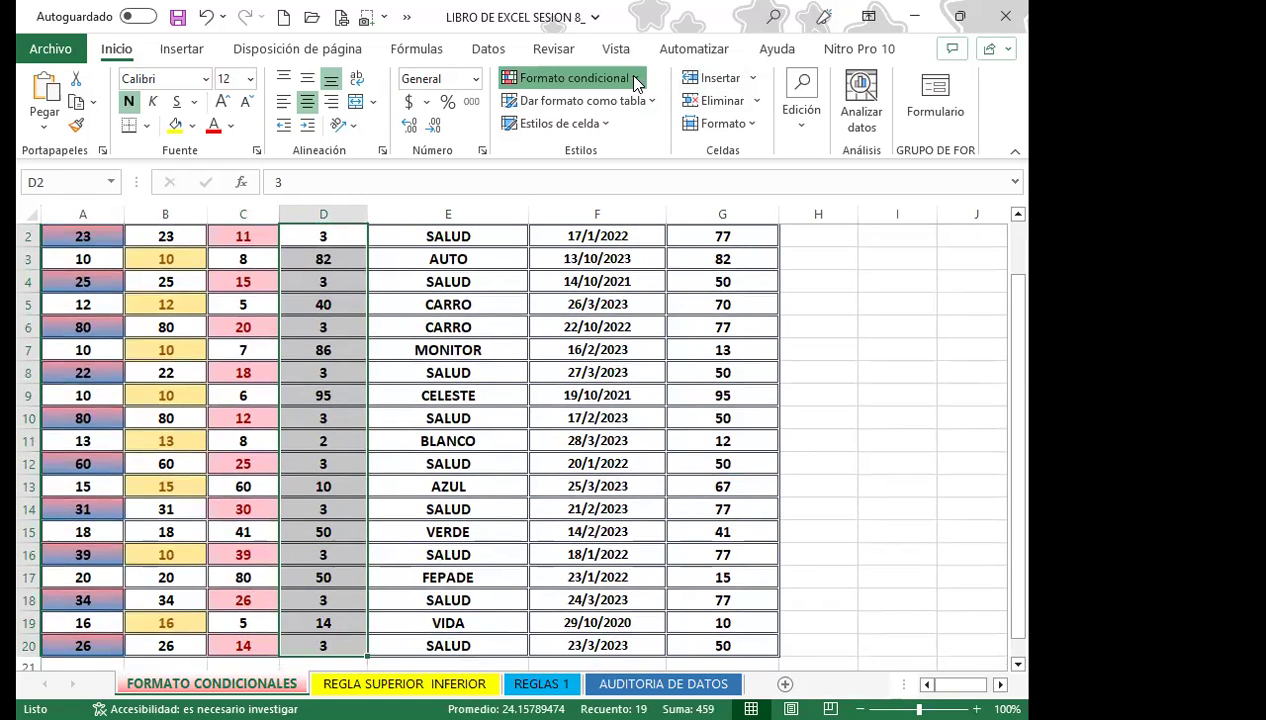
{"action": "left_click", "coordinate": [570, 78]}
{"action": "mouse_move", "coordinate": [700, 117]}
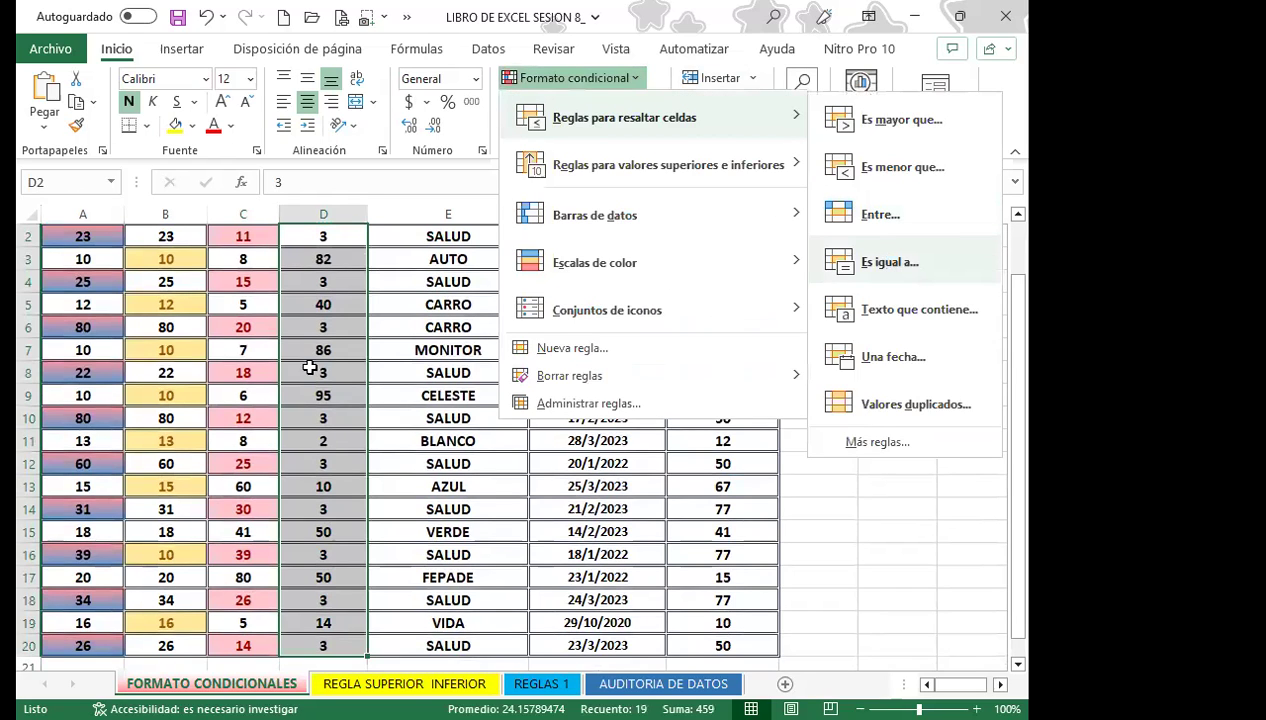
{"action": "key", "text": "Return"}
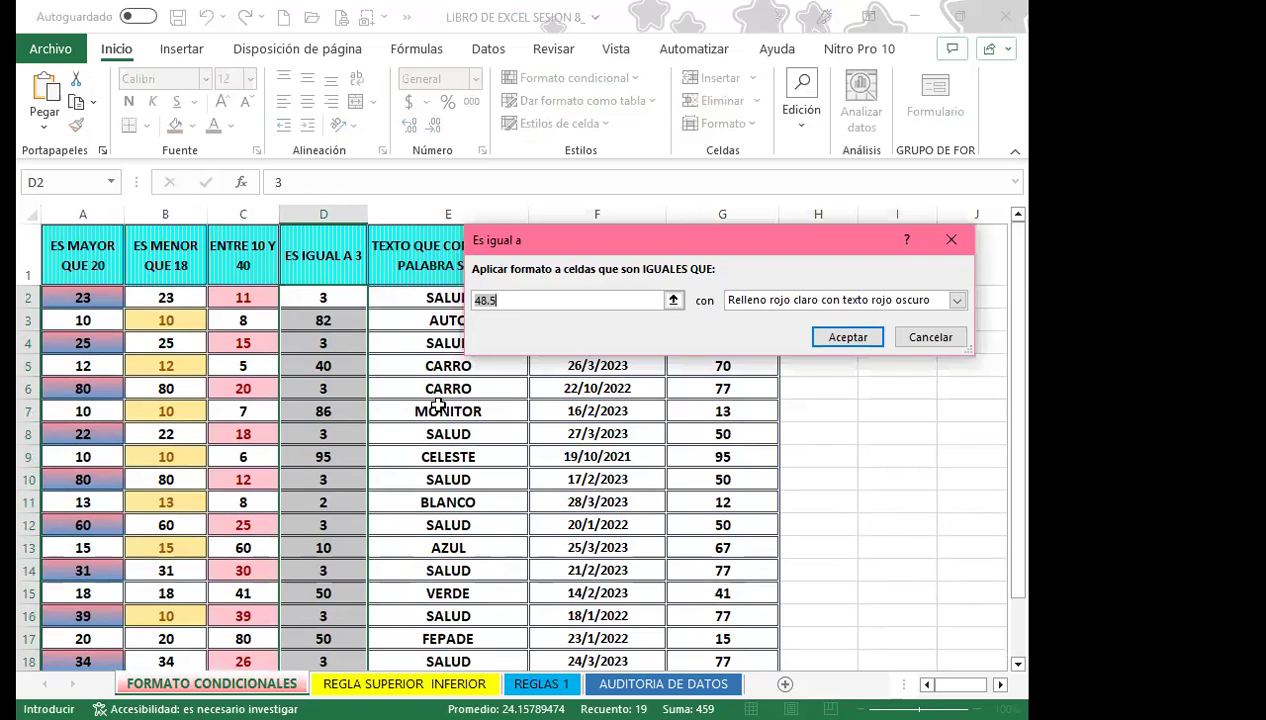
{"action": "type", "text": "3"}
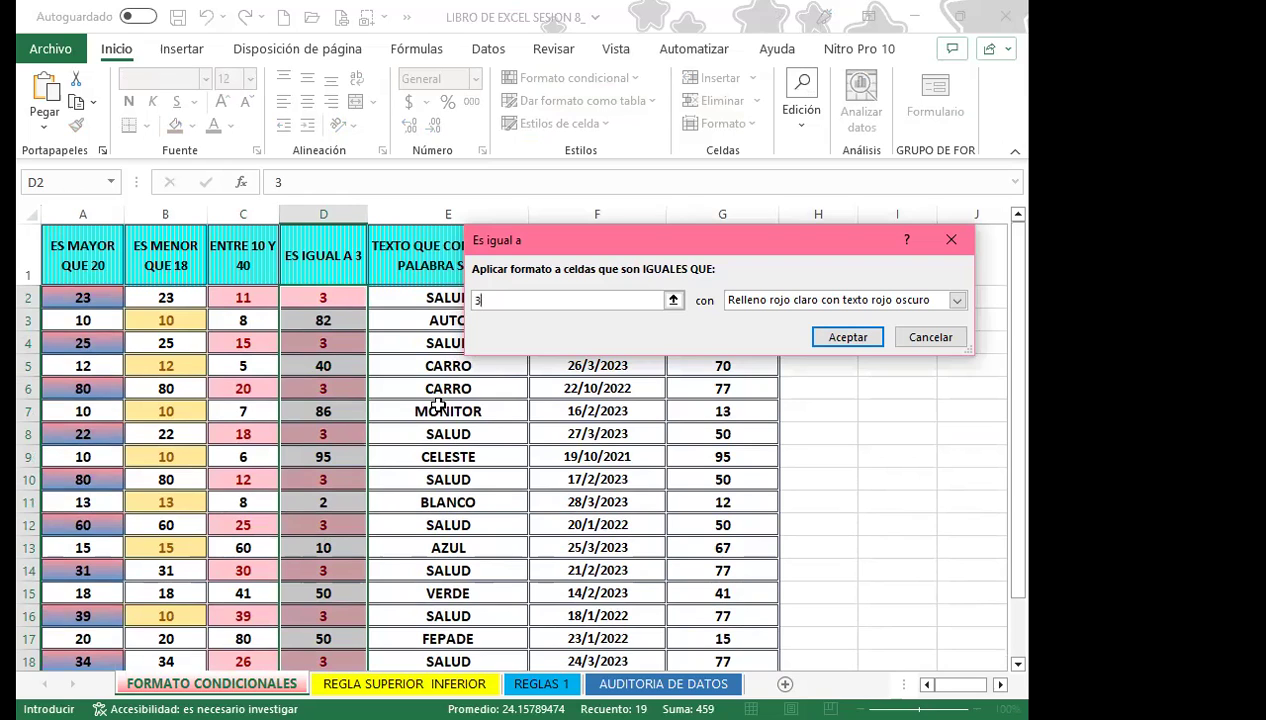
Use a custom light-green vertical-stripe pattern as the format and apply the rule.
{"action": "left_click", "coordinate": [957, 300]}
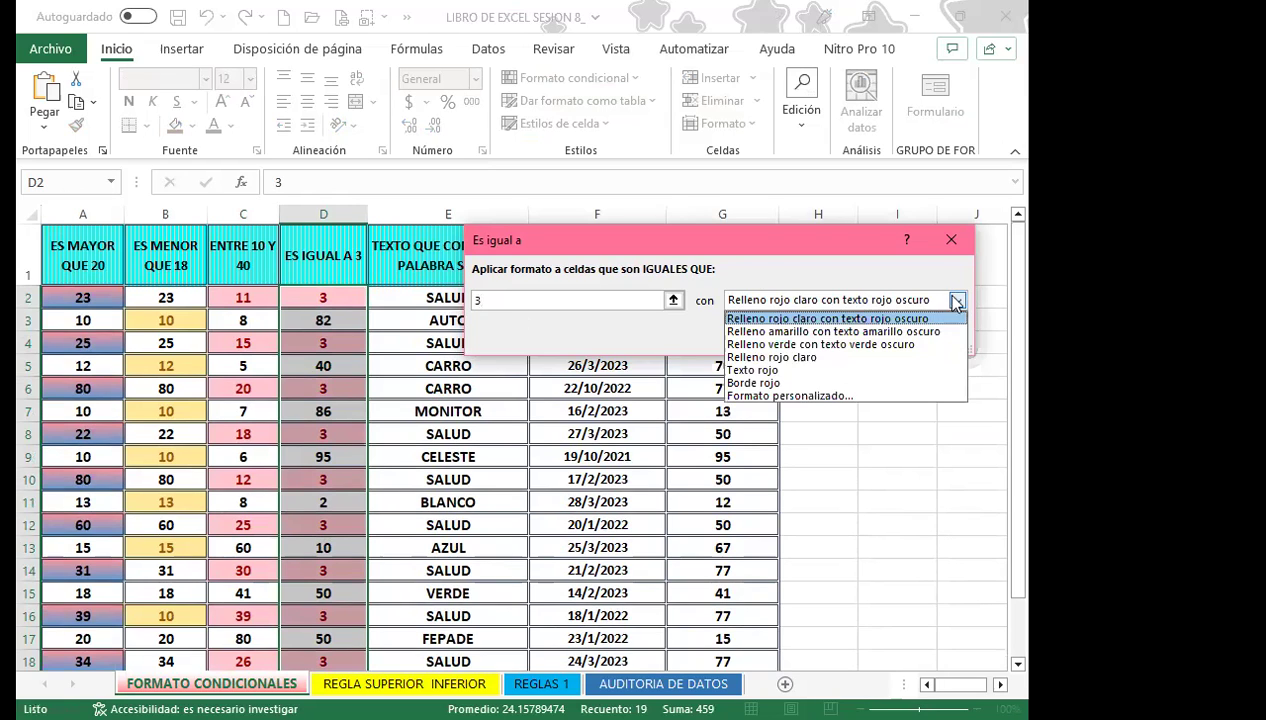
{"action": "left_click", "coordinate": [810, 398]}
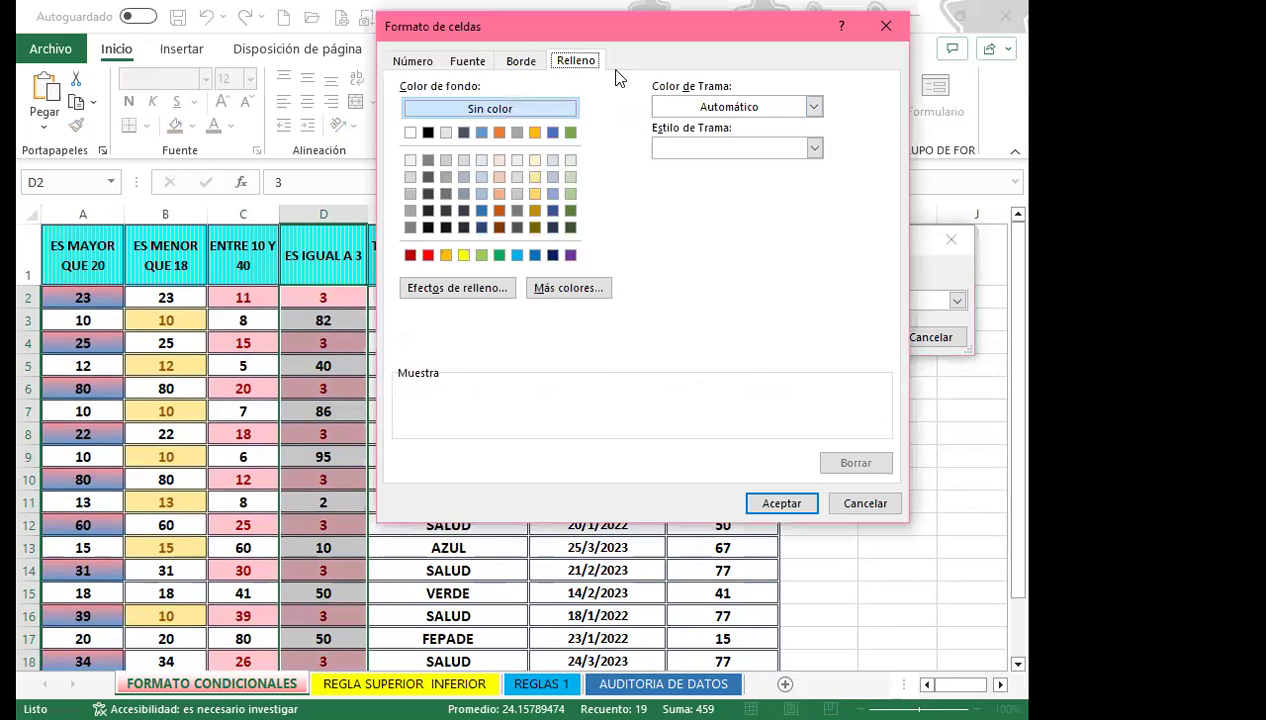
{"action": "left_click", "coordinate": [814, 106]}
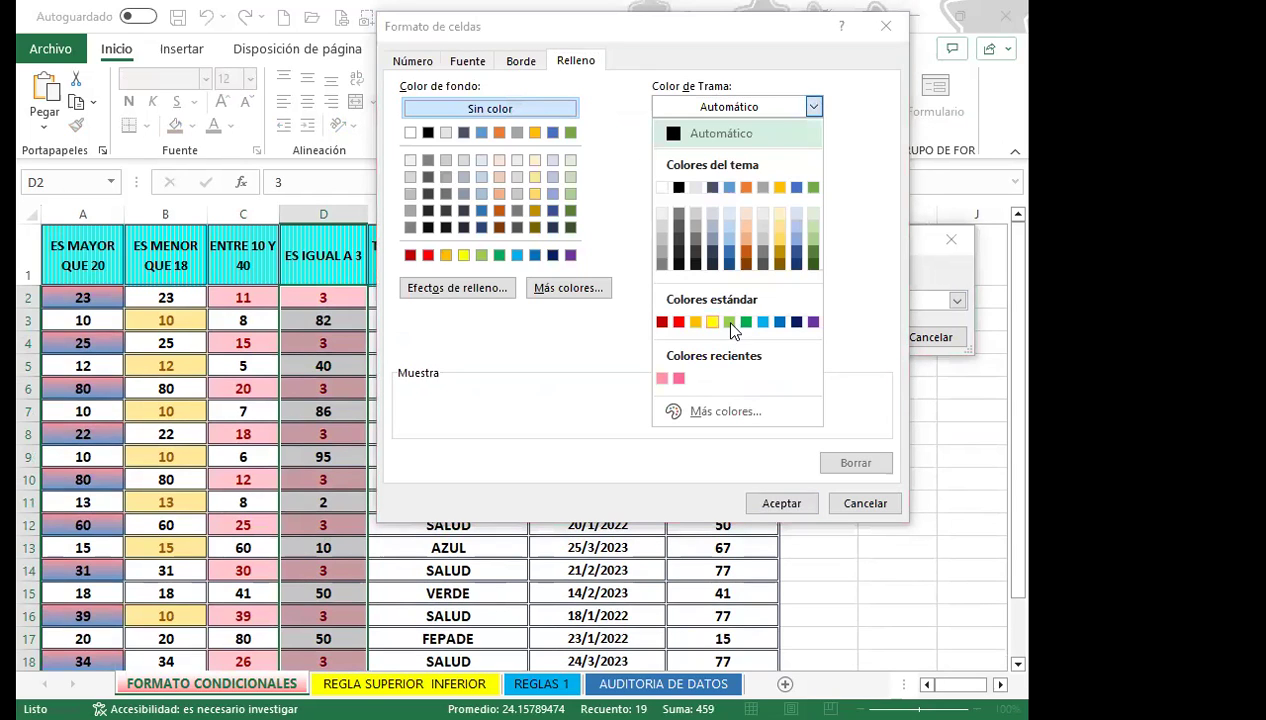
{"action": "left_click", "coordinate": [729, 321]}
{"action": "left_click", "coordinate": [814, 148]}
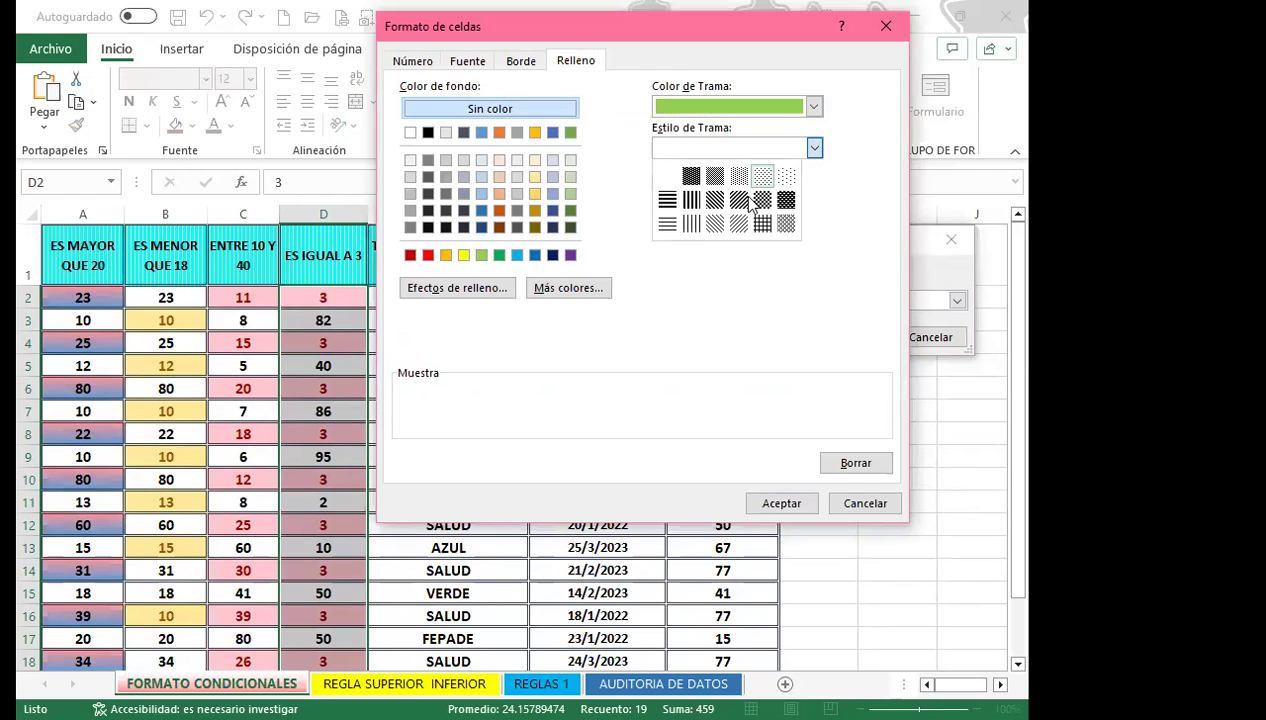
{"action": "left_click", "coordinate": [692, 228]}
{"action": "left_click", "coordinate": [796, 506]}
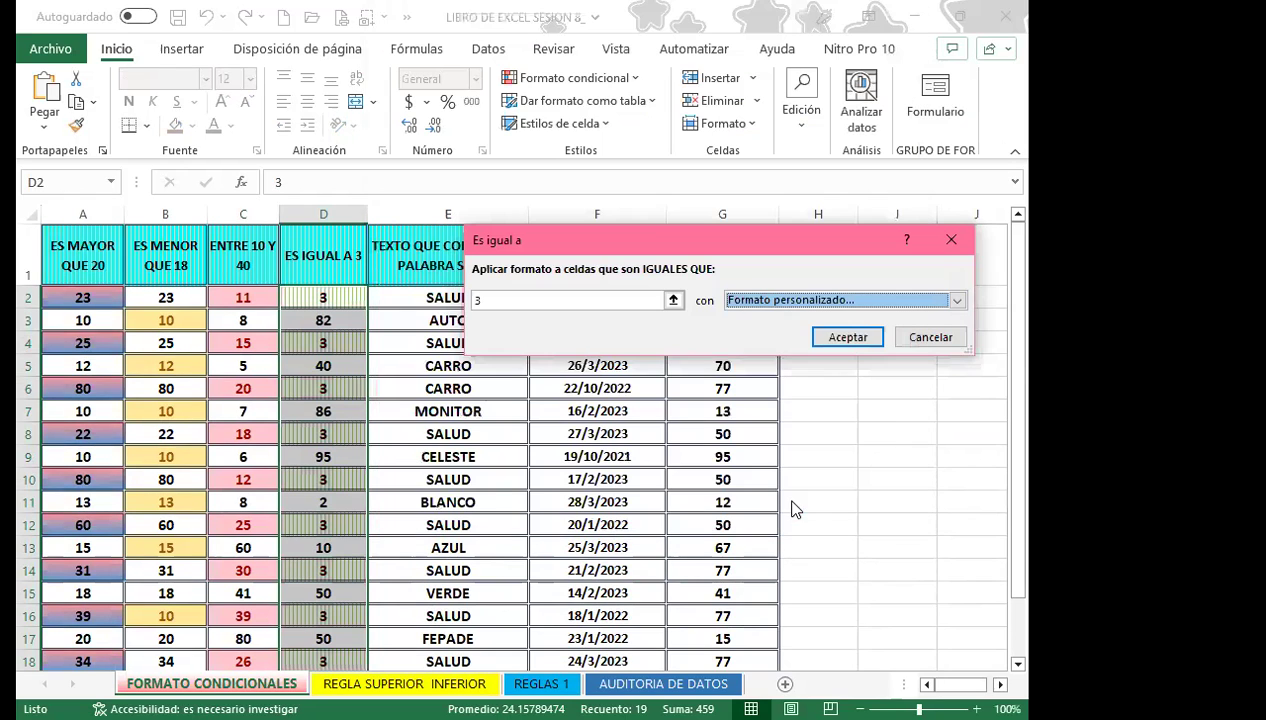
{"action": "left_click", "coordinate": [847, 338]}
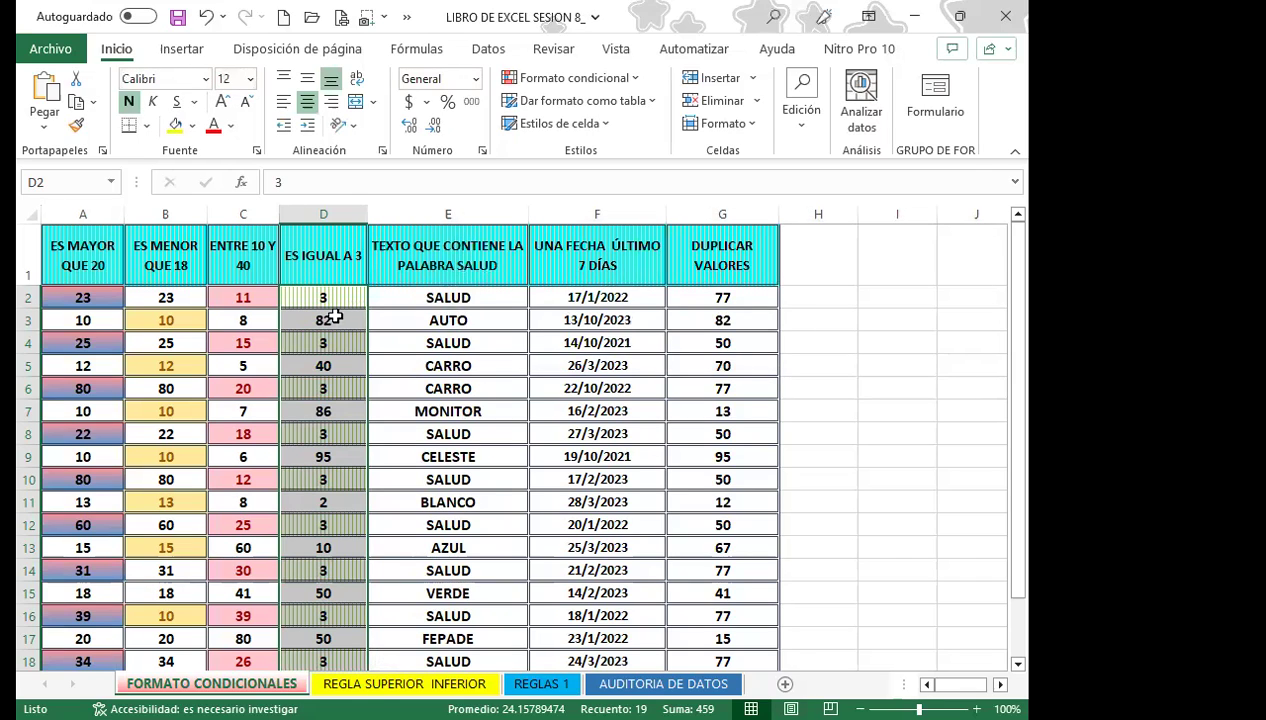
Test the rule by entering 5 in D4, then undo back to 3.
{"action": "left_click", "coordinate": [345, 300]}
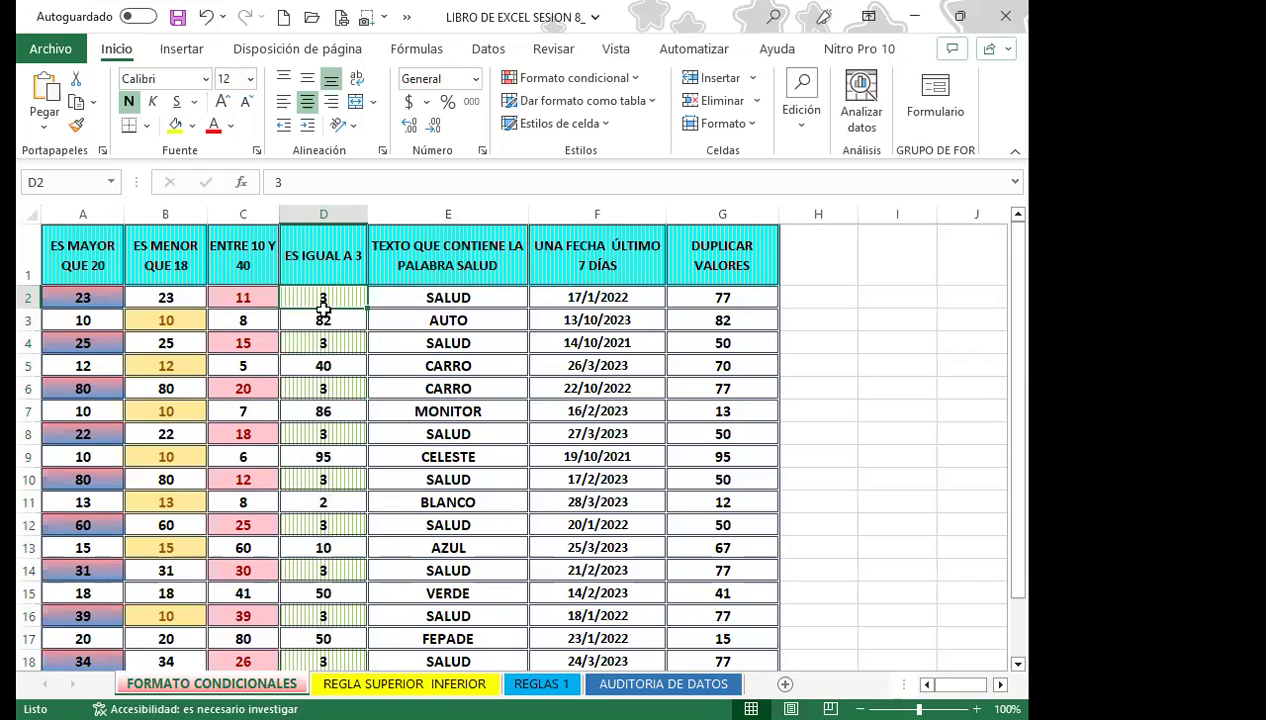
{"action": "left_click", "coordinate": [353, 342]}
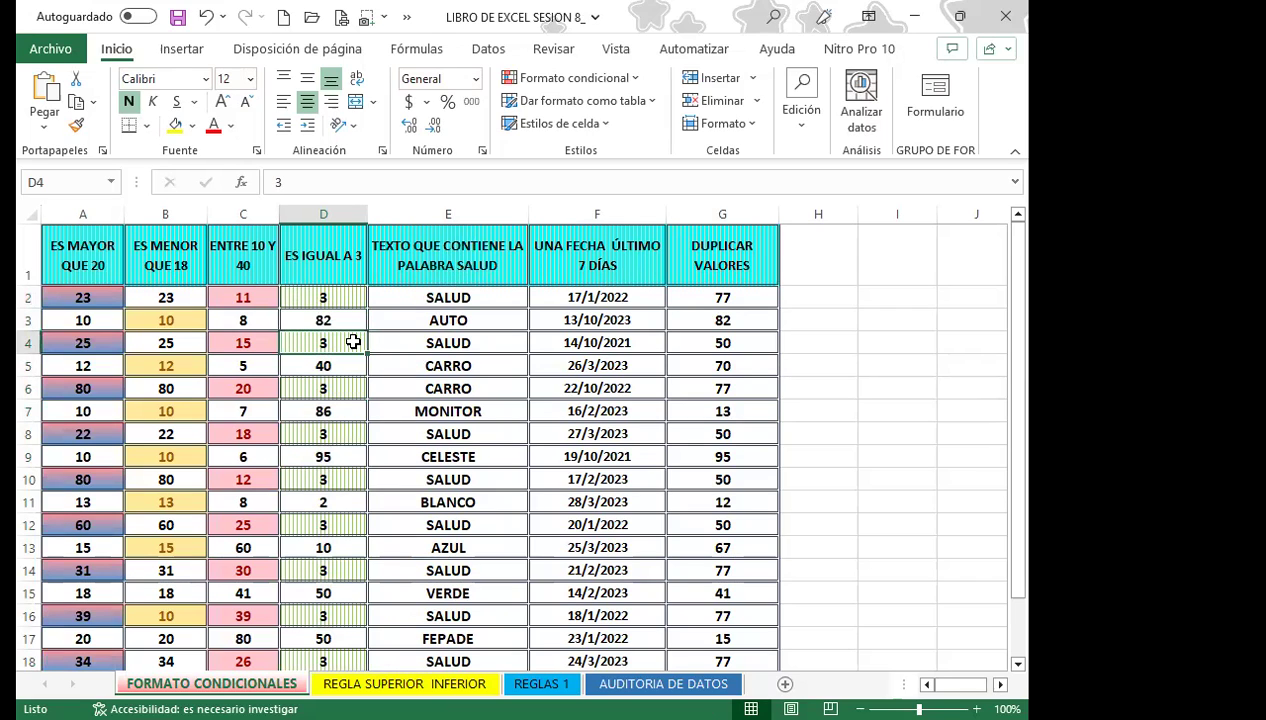
{"action": "type", "text": "5"}
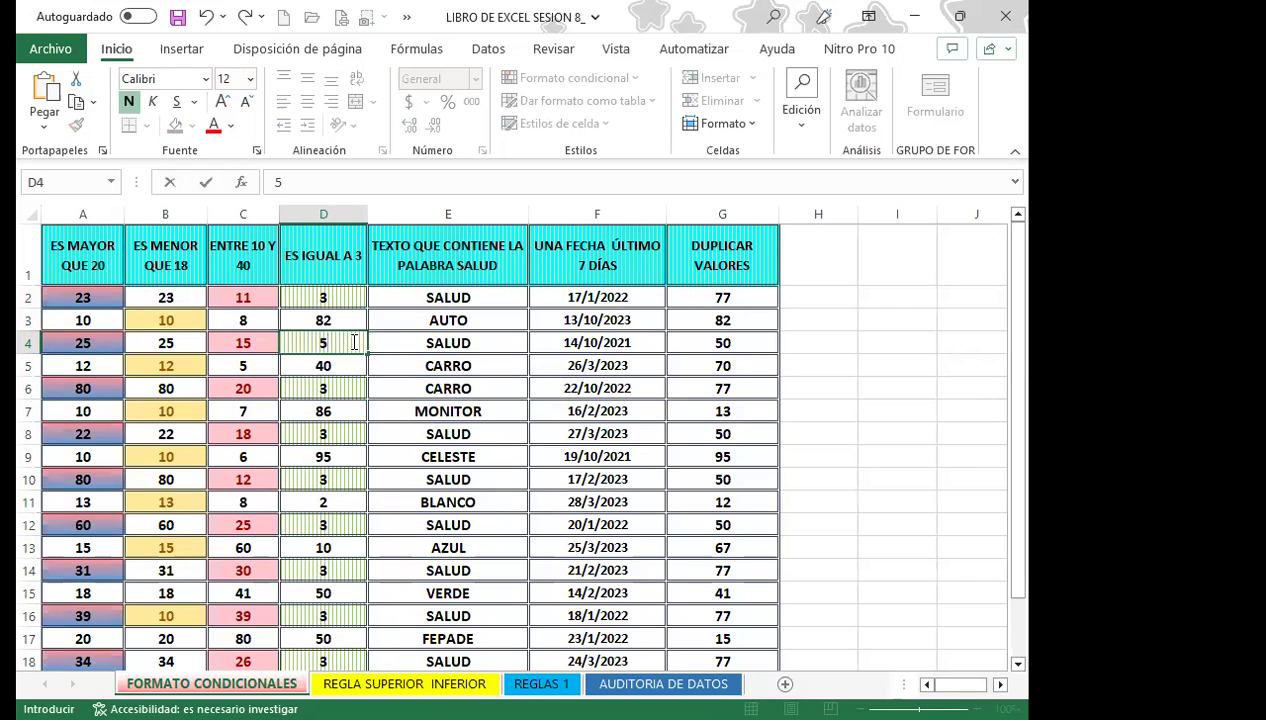
{"action": "key", "text": "Return"}
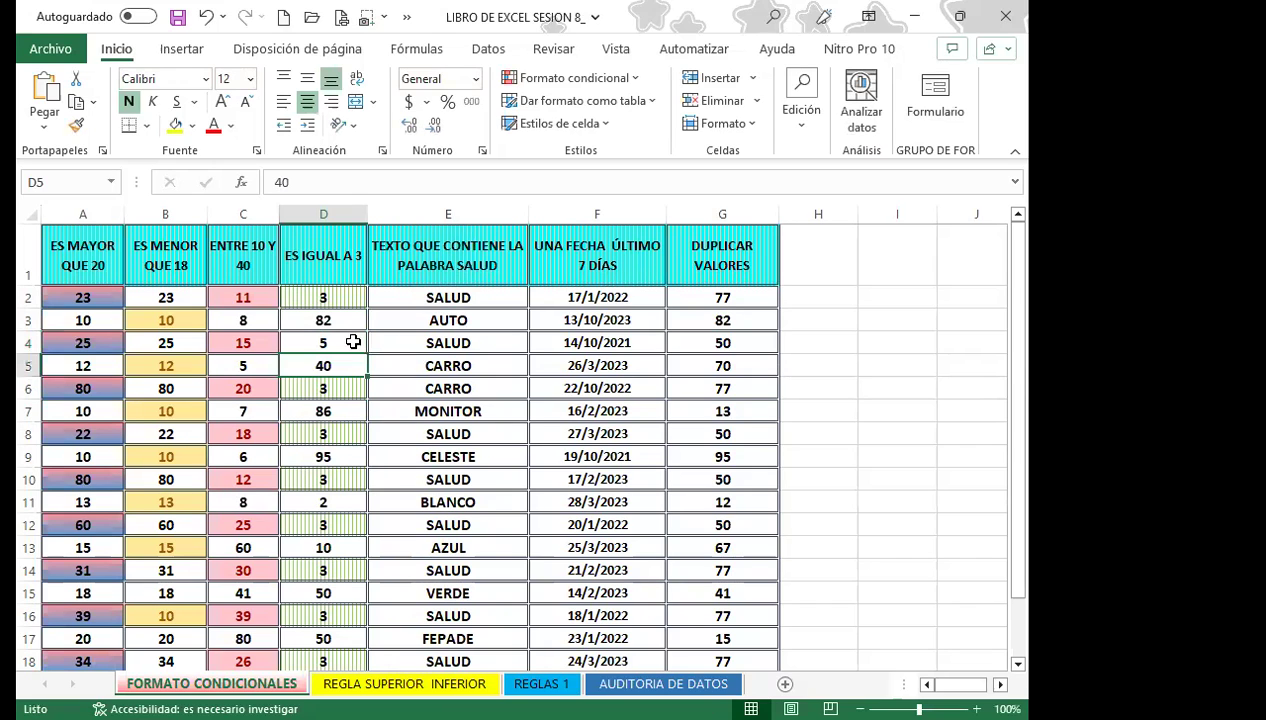
{"action": "key", "text": "ctrl+z"}
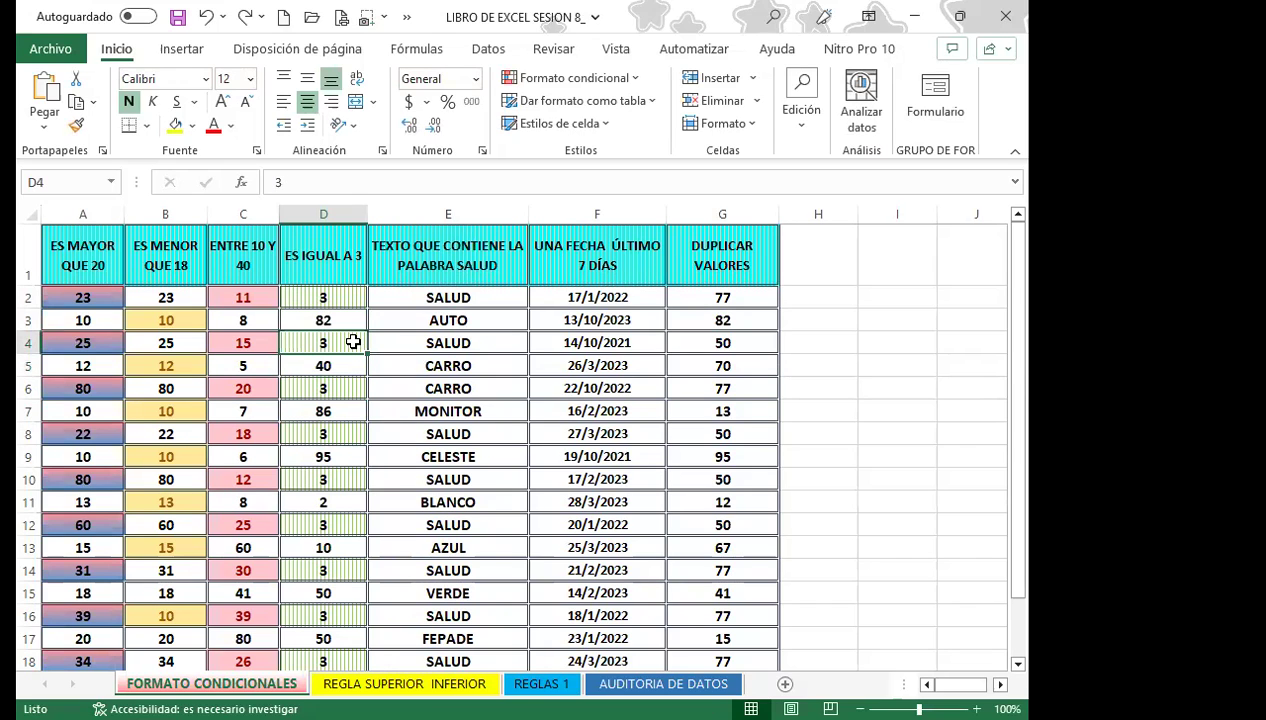
Reselect column D and reopen the Es igual a highlighting rule.
{"action": "left_click_drag", "start_coordinate": [338, 297], "coordinate": [450, 660]}
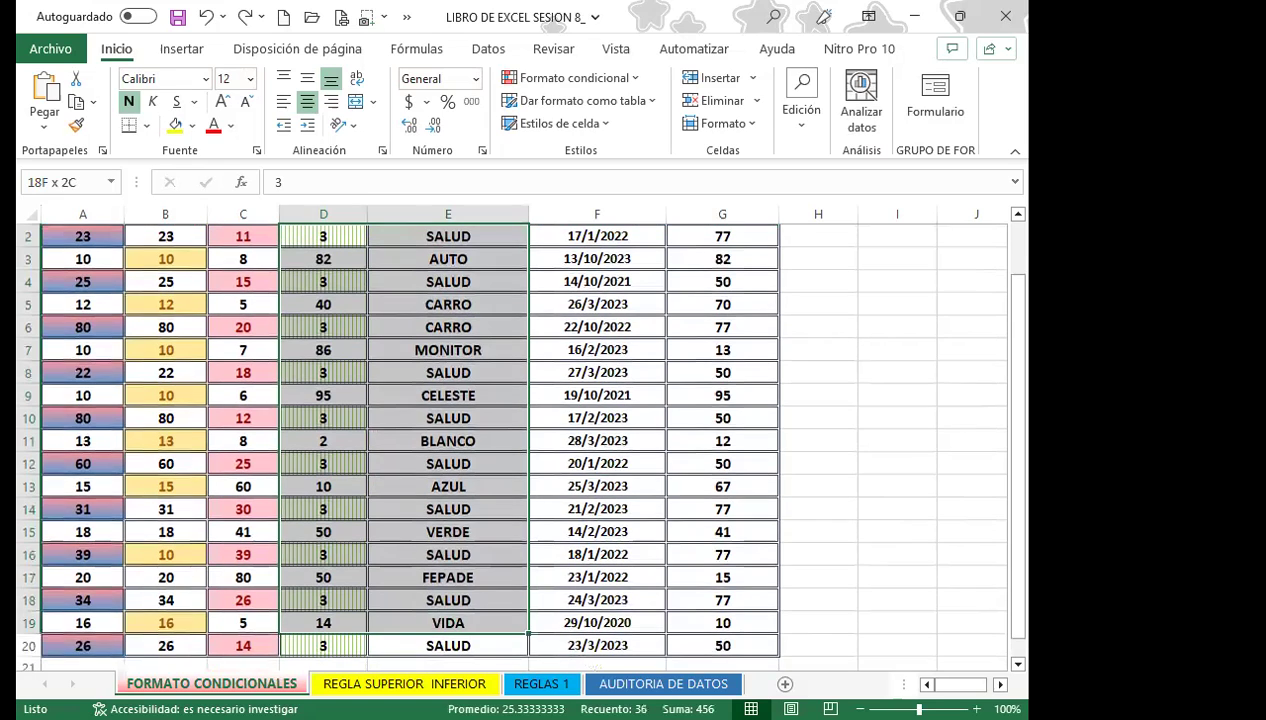
{"action": "scroll", "coordinate": [319, 325], "scroll_direction": "up", "scroll_amount": 1}
{"action": "left_click", "coordinate": [323, 297]}
{"action": "left_click", "coordinate": [640, 78]}
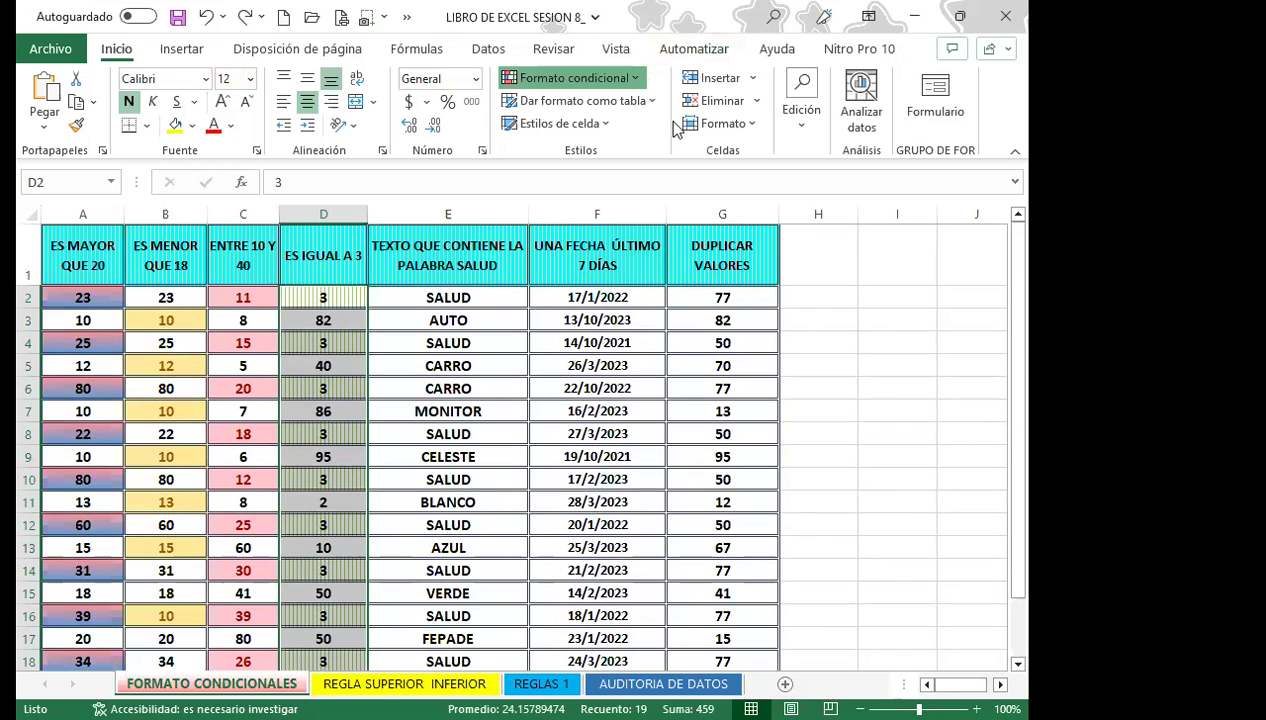
{"action": "left_click", "coordinate": [912, 272]}
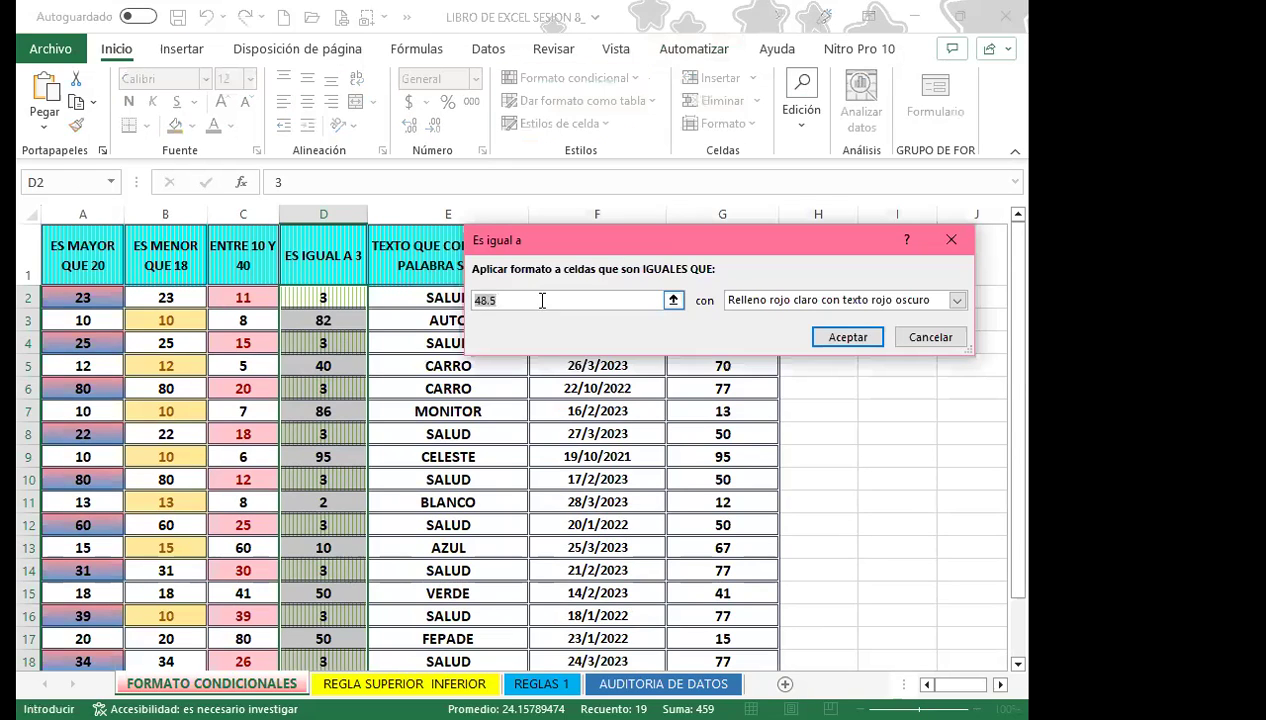
{"action": "left_click", "coordinate": [512, 301]}
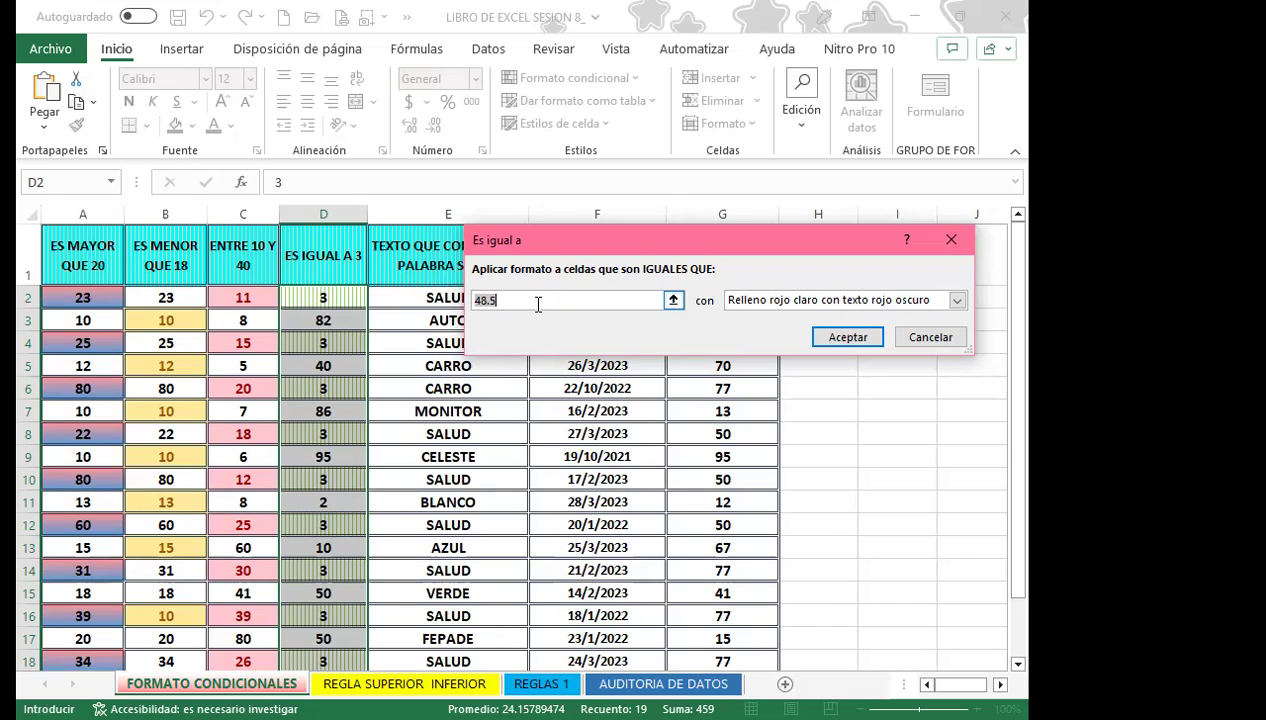
Highlight column D cells equal to $D$3 with green fill and dark green text.
{"action": "left_click", "coordinate": [341, 318]}
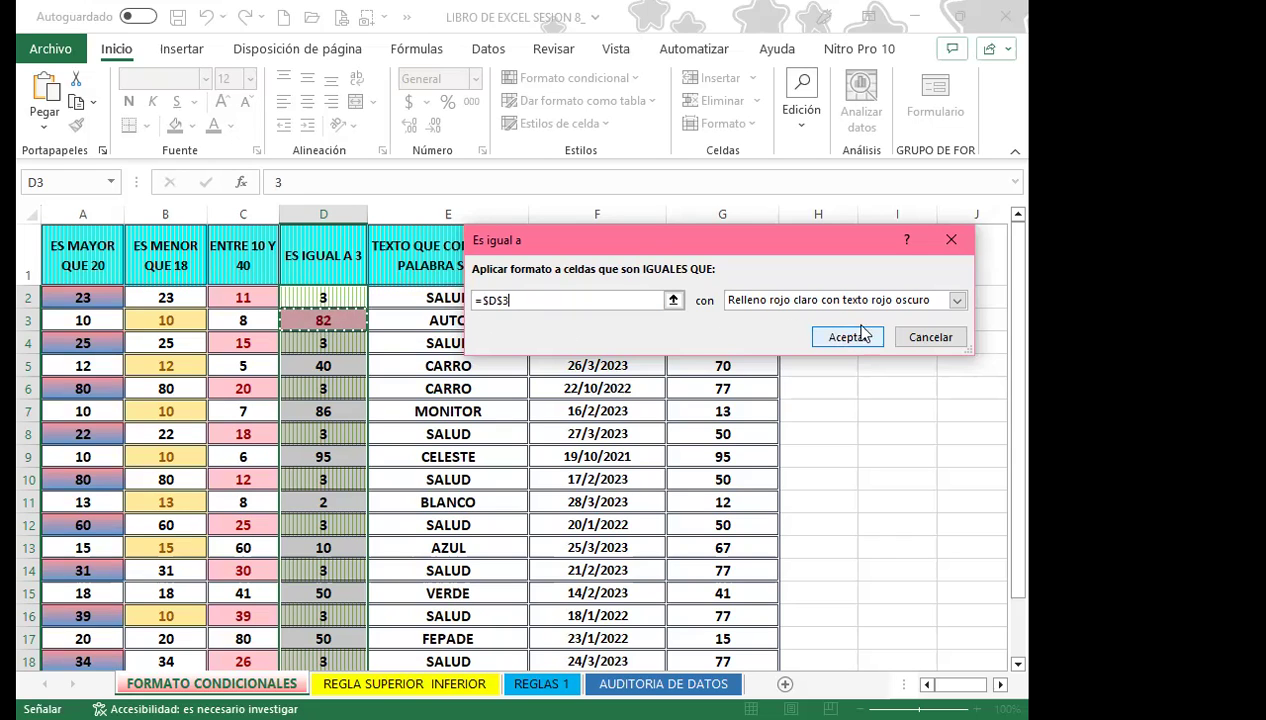
{"action": "left_click", "coordinate": [955, 300]}
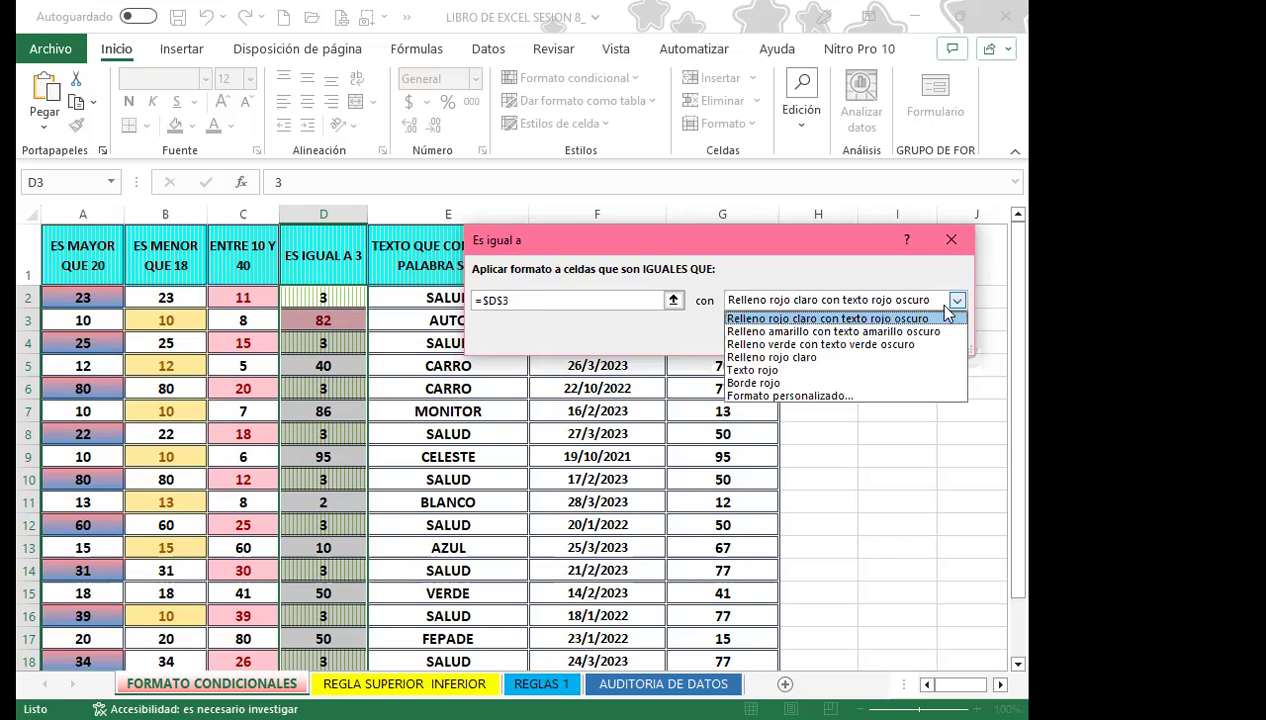
{"action": "left_click", "coordinate": [800, 357]}
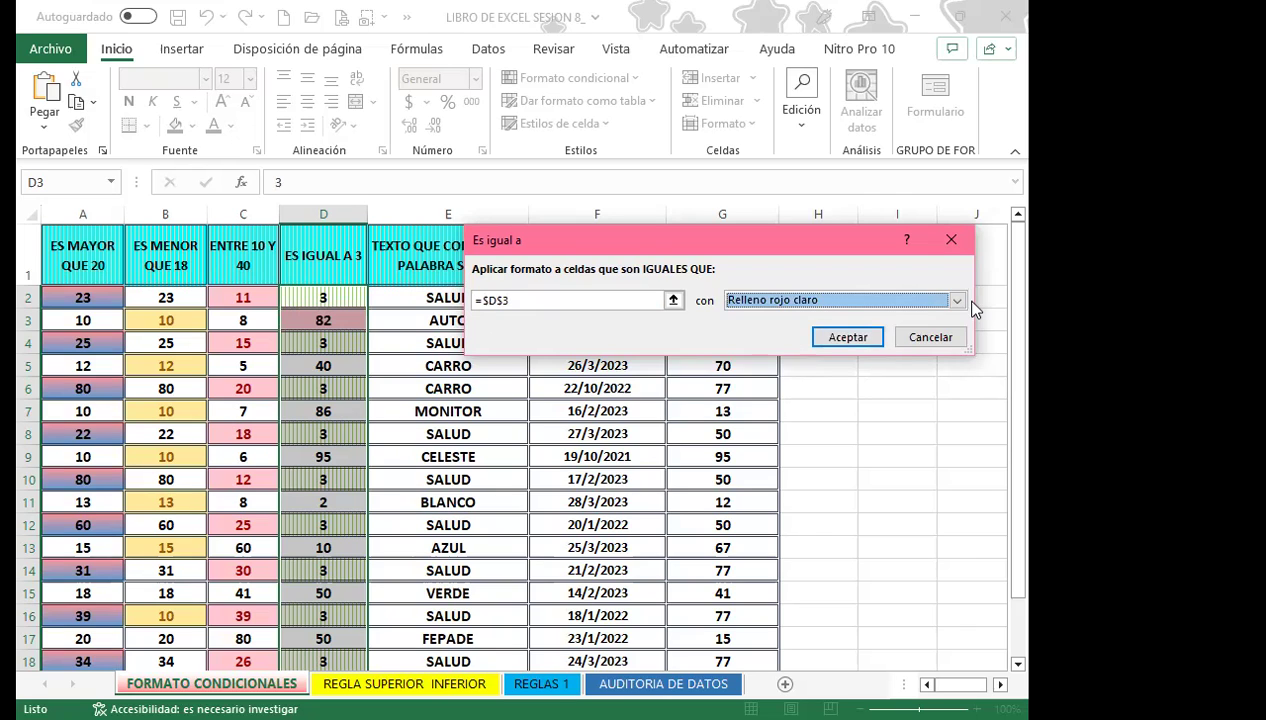
{"action": "left_click", "coordinate": [957, 301]}
{"action": "left_click", "coordinate": [800, 344]}
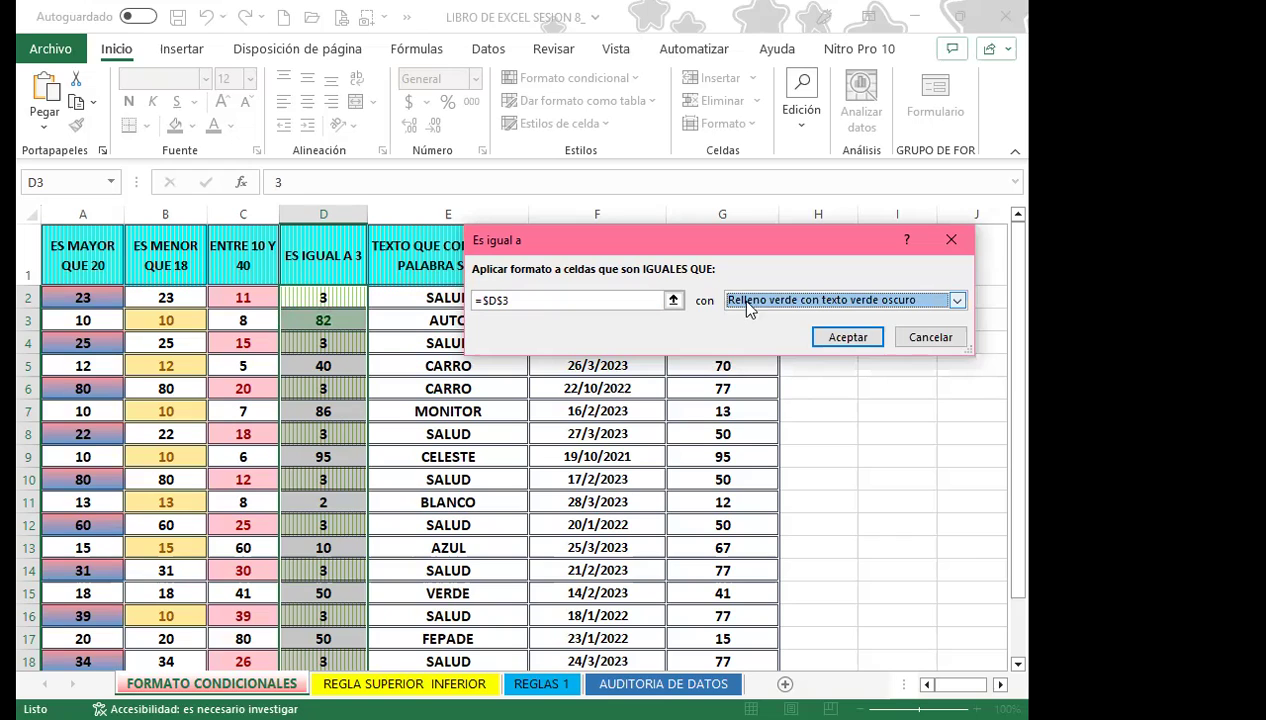
{"action": "left_click", "coordinate": [852, 338]}
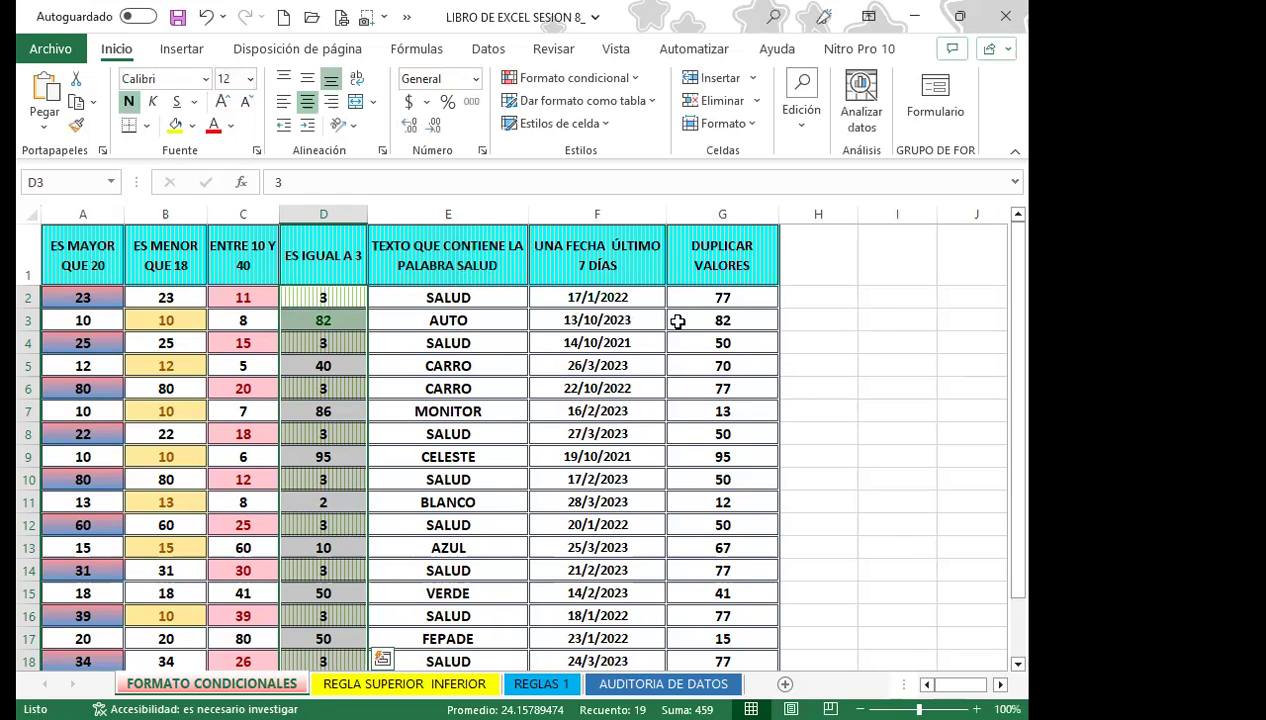
Enter 82 in D11 and D14, correcting a mistyped 83 in D14.
{"action": "left_click", "coordinate": [340, 495]}
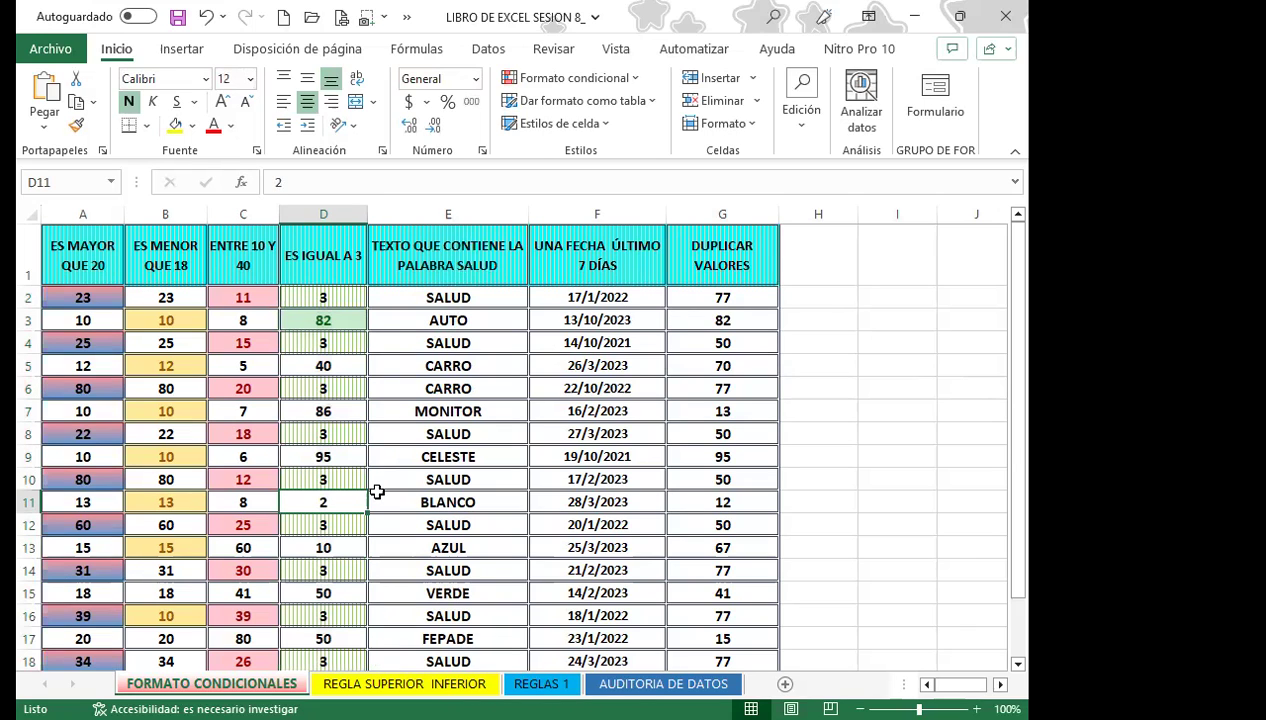
{"action": "type", "text": "82"}
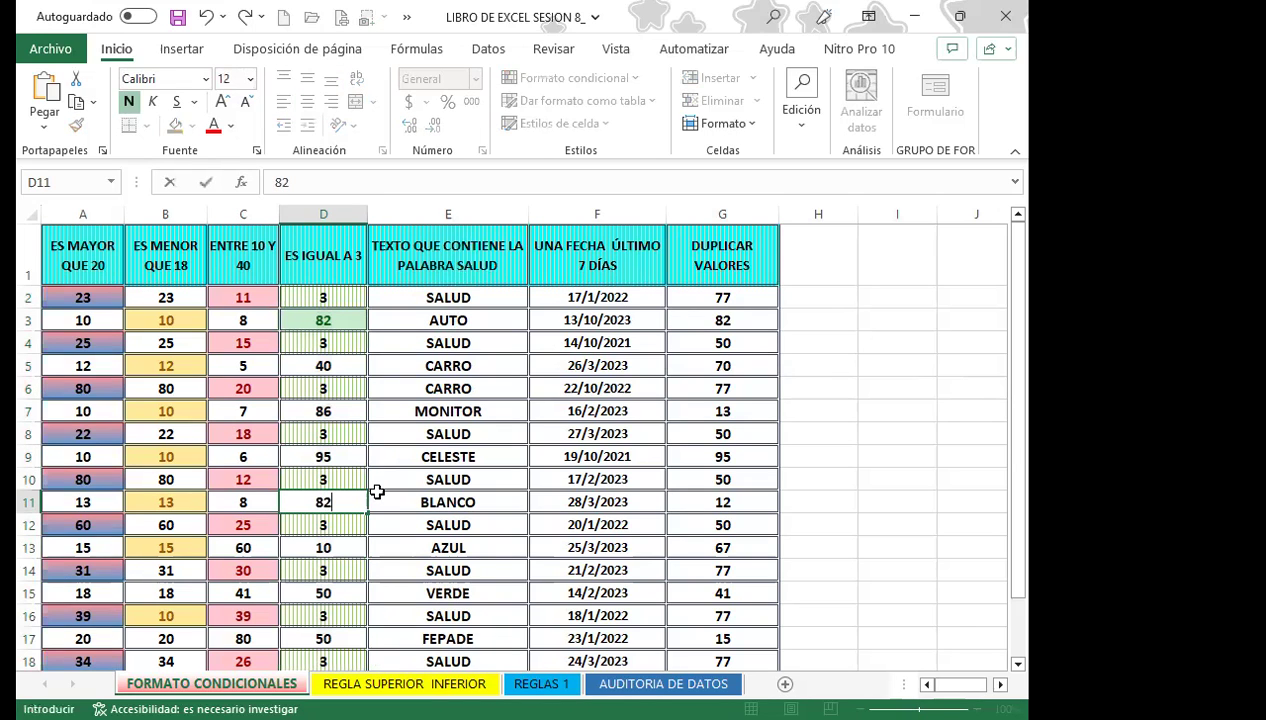
{"action": "key", "text": "Return"}
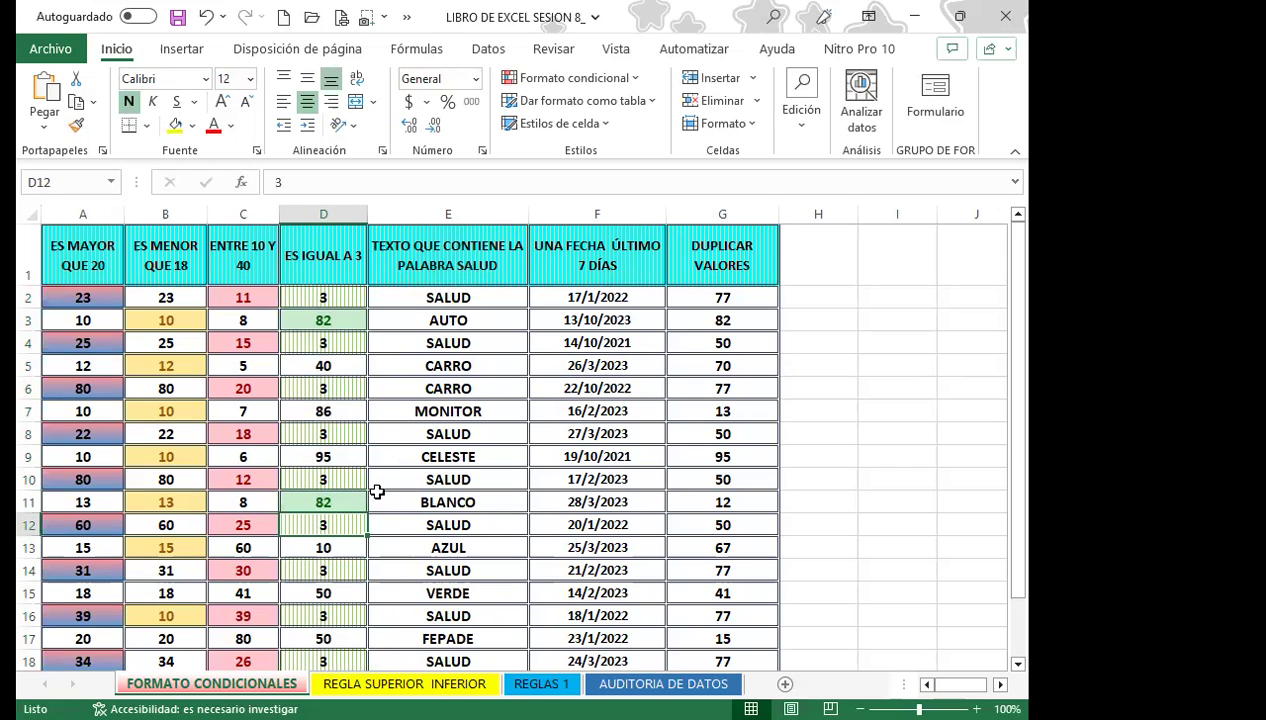
{"action": "key", "text": "Return"}
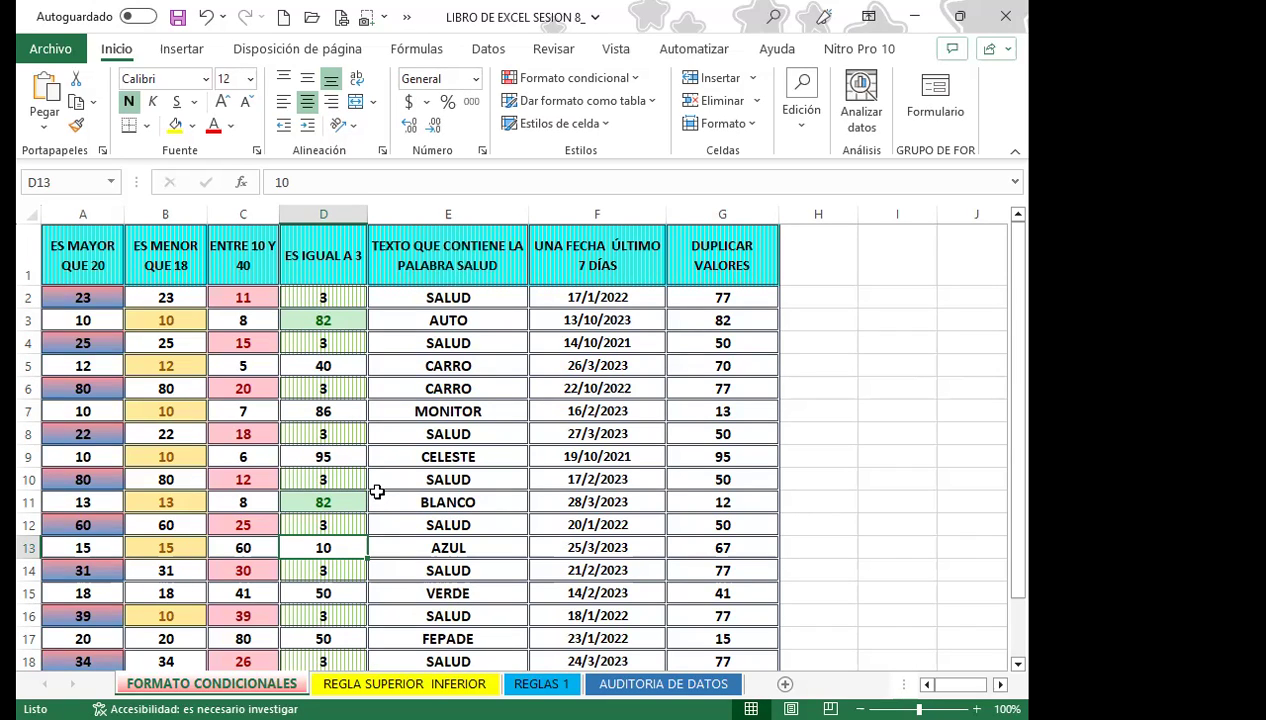
{"action": "key", "text": "Down"}
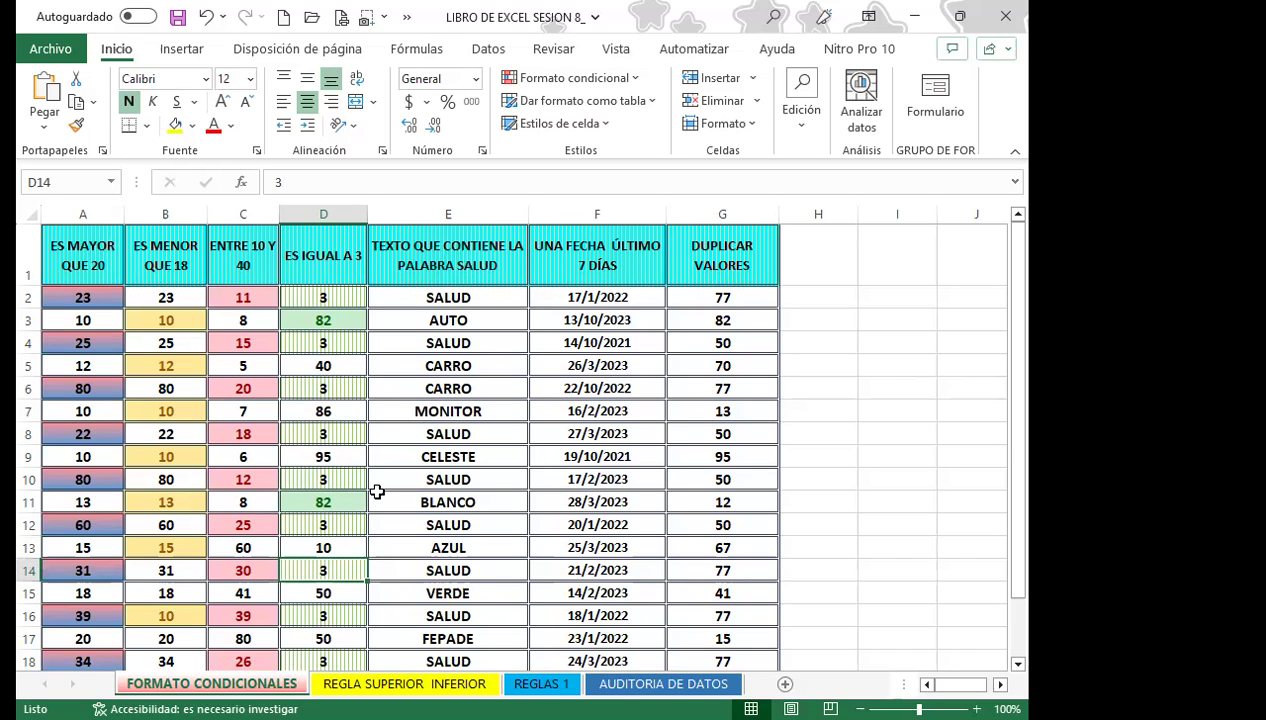
{"action": "type", "text": "83"}
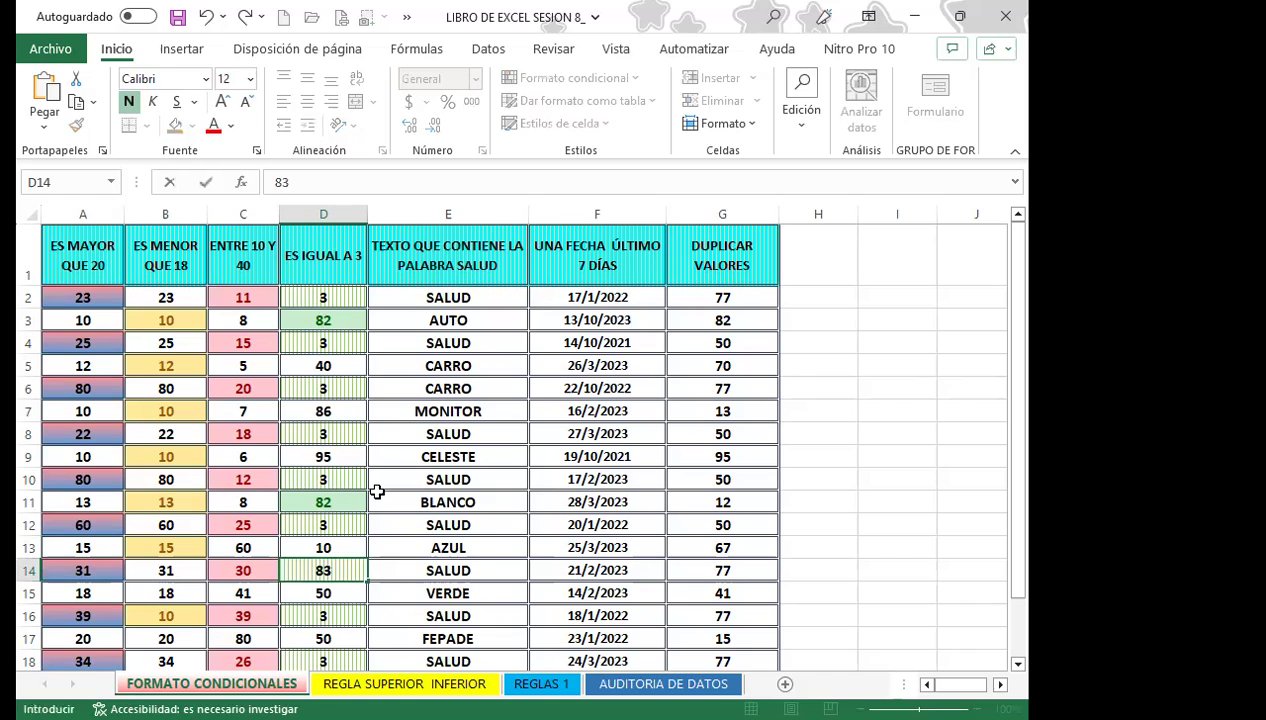
{"action": "key", "text": "Return"}
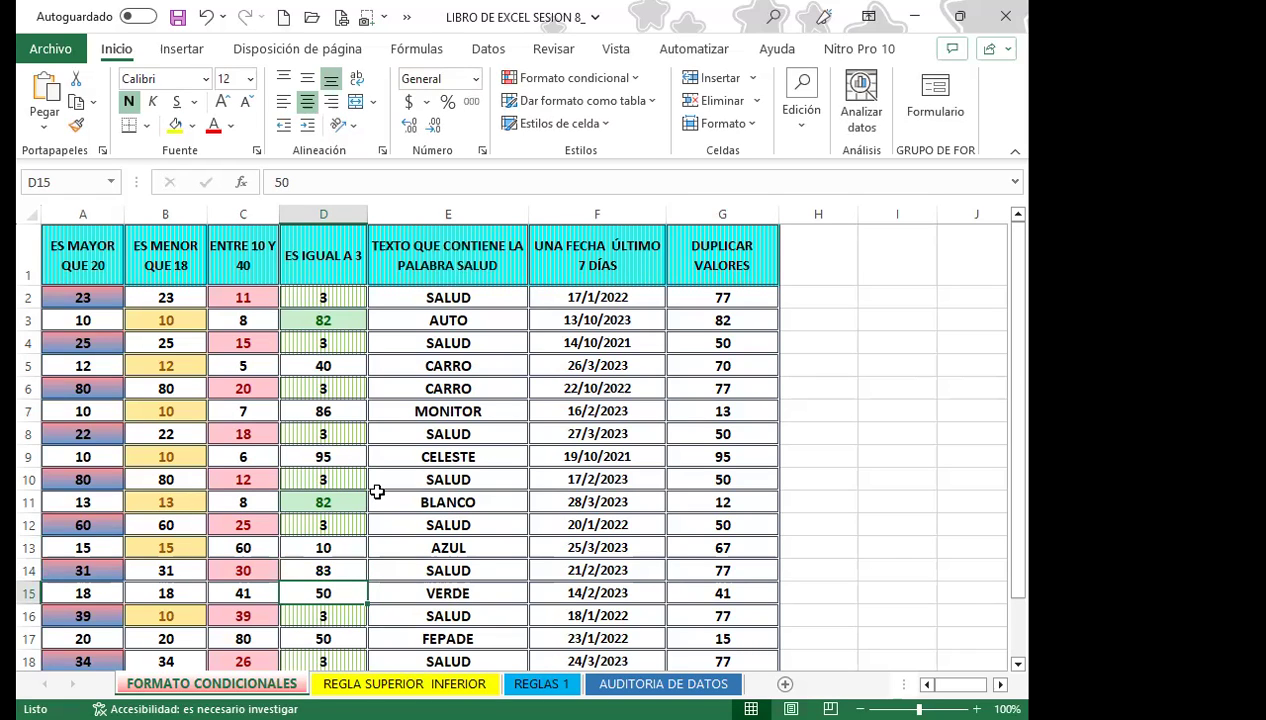
{"action": "key", "text": "Up"}
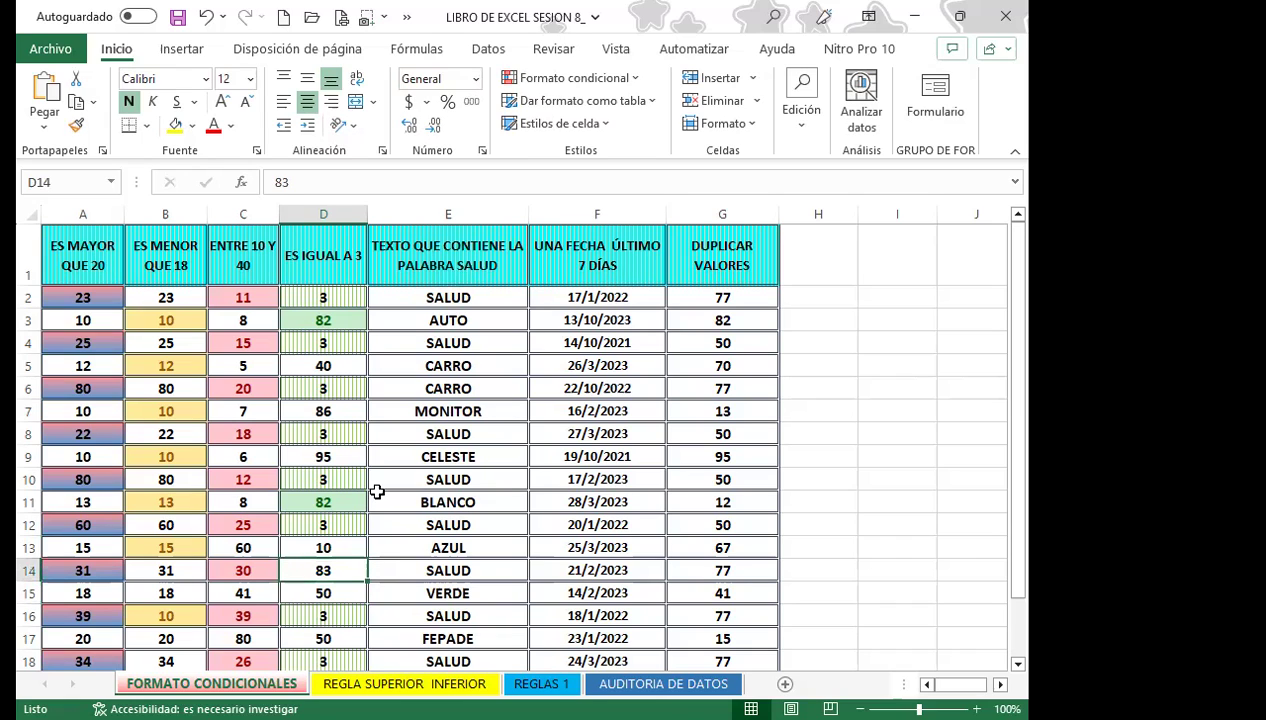
{"action": "type", "text": "82"}
{"action": "key", "text": "Return"}
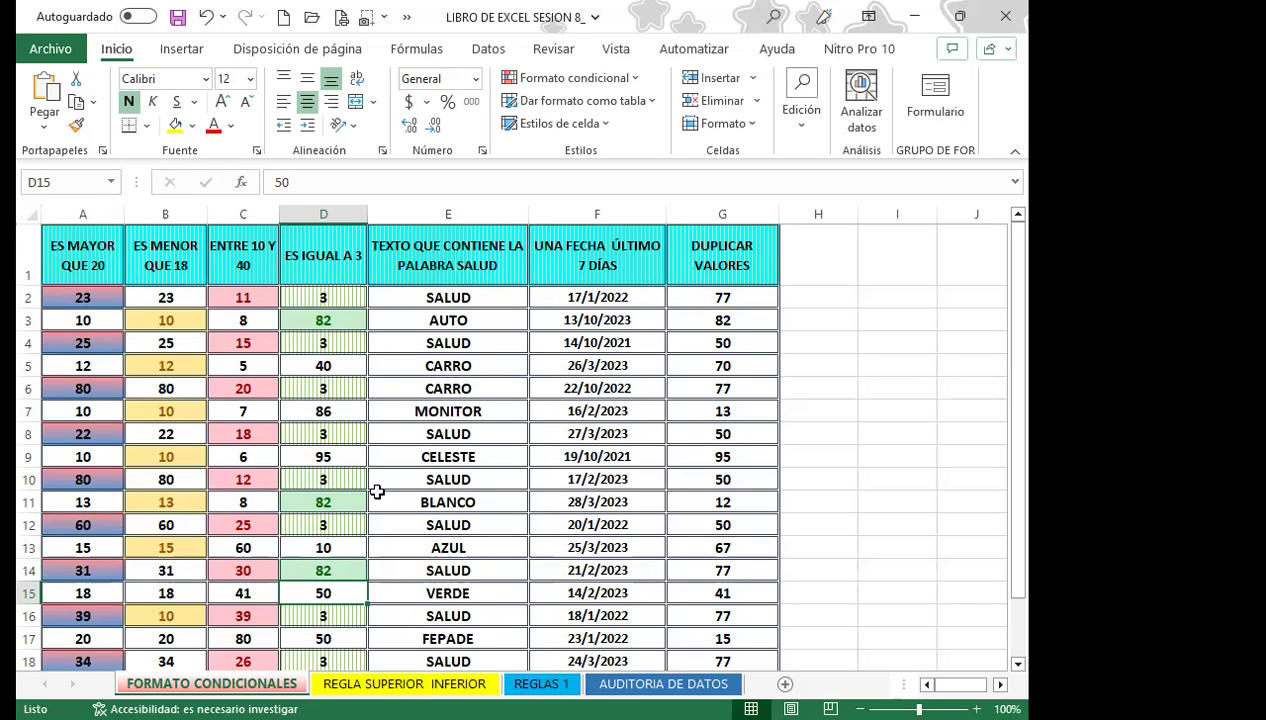
Change D3 to 40, D16 to 82 and D18 to 40.
{"action": "left_click", "coordinate": [343, 316]}
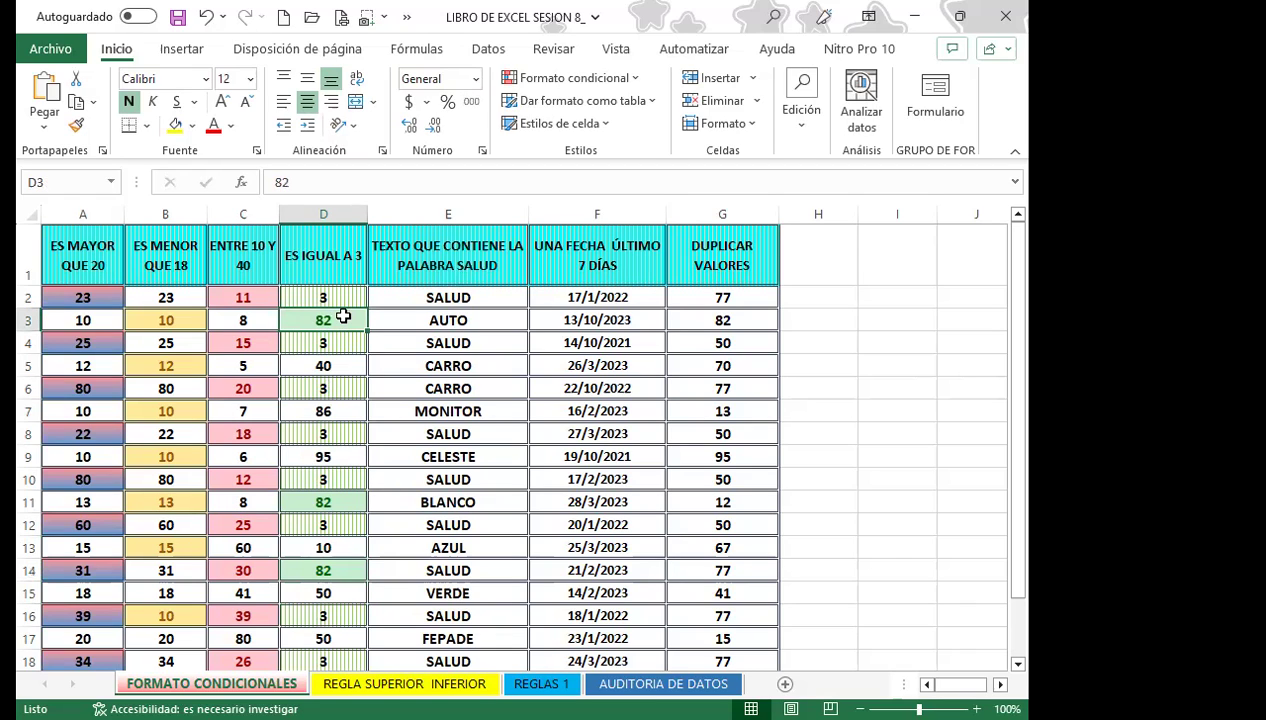
{"action": "type", "text": "40"}
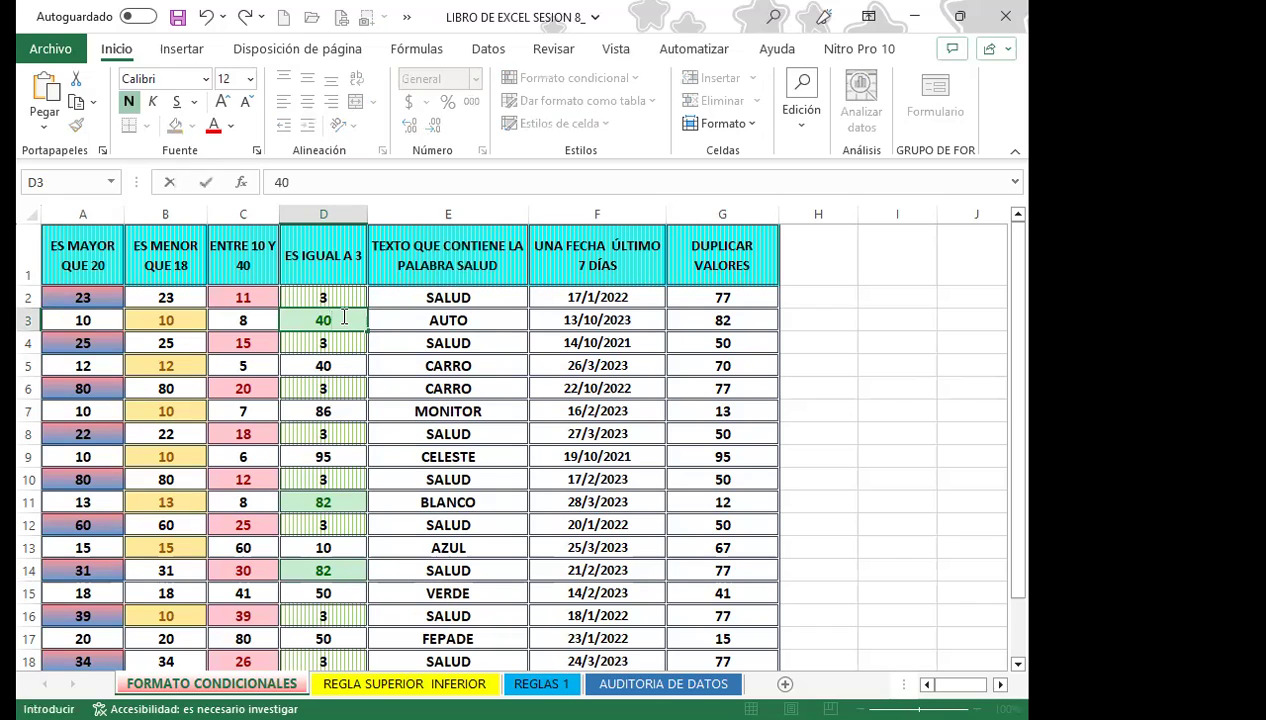
{"action": "key", "text": "Return"}
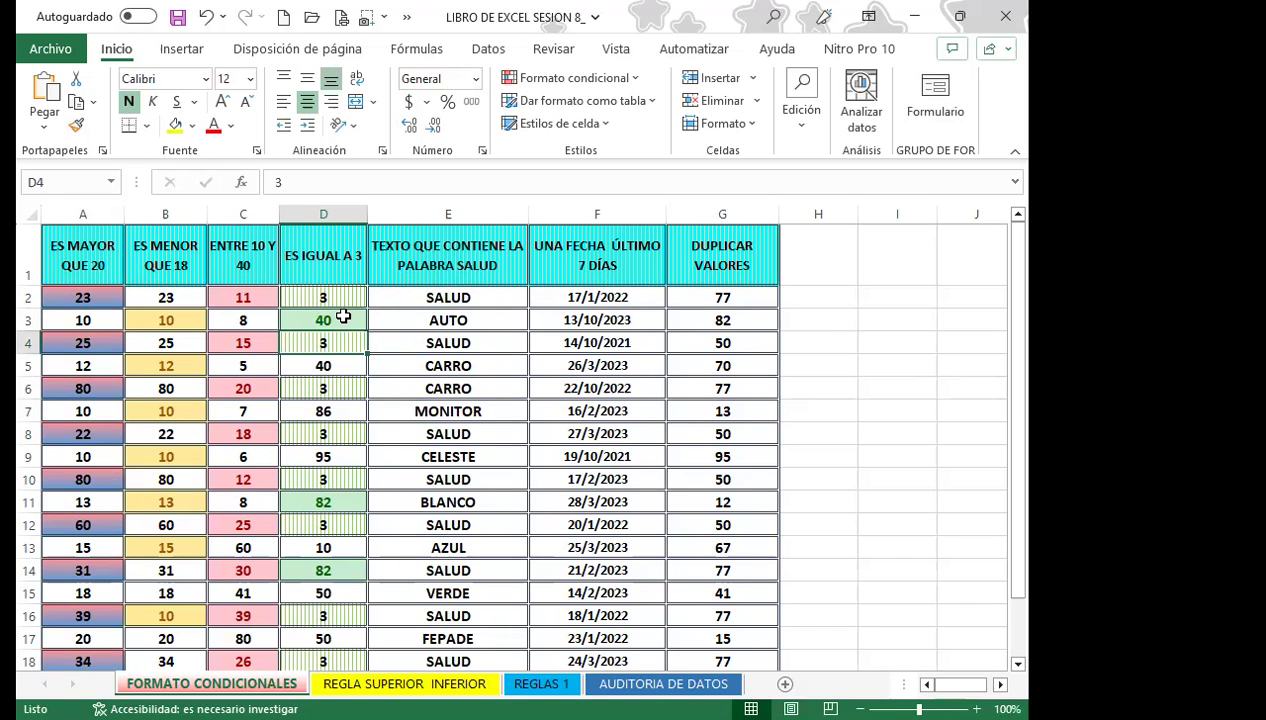
{"action": "left_click", "coordinate": [341, 616]}
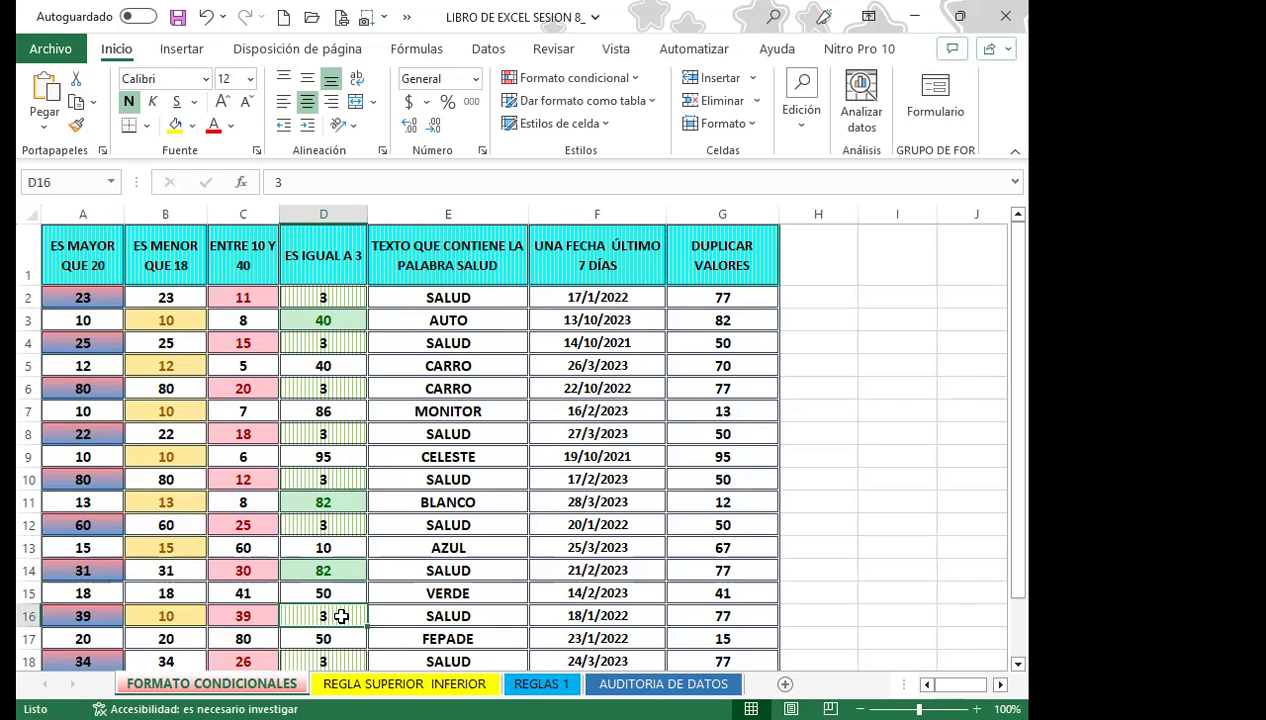
{"action": "type", "text": "82"}
{"action": "key", "text": "Return"}
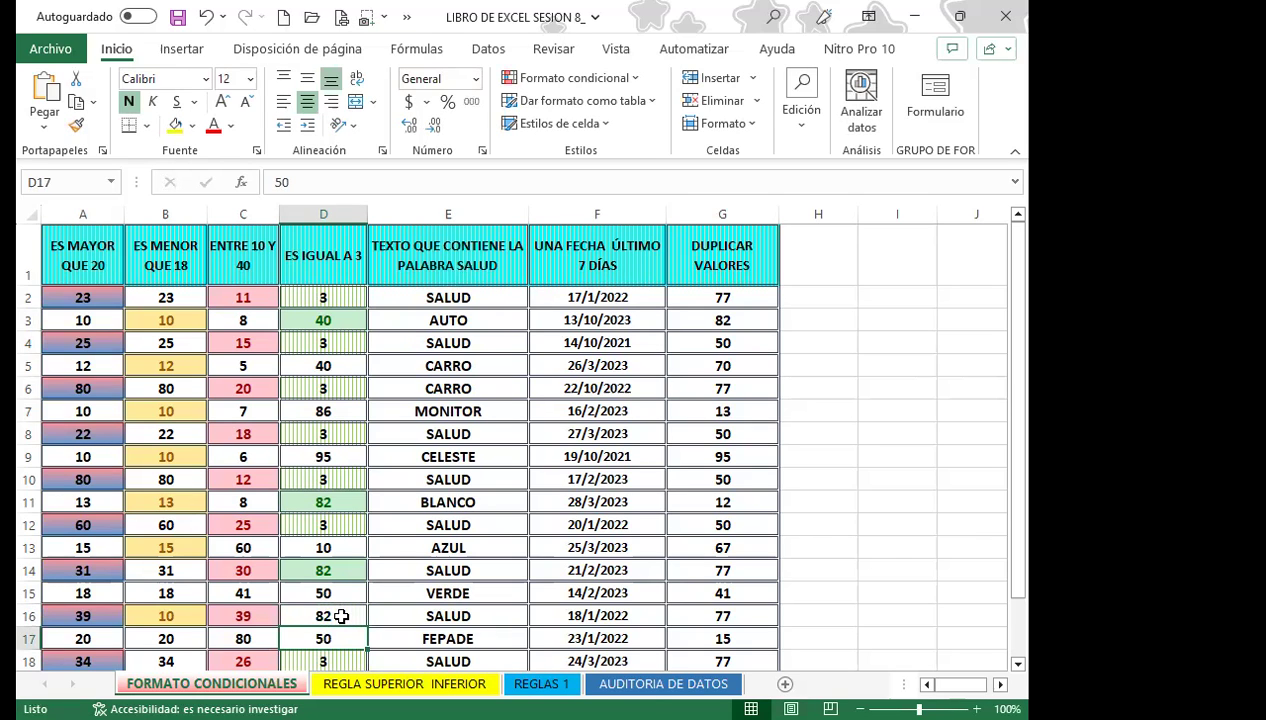
{"action": "scroll", "coordinate": [339, 620], "scroll_direction": "down", "scroll_amount": 1}
{"action": "left_click", "coordinate": [347, 543]}
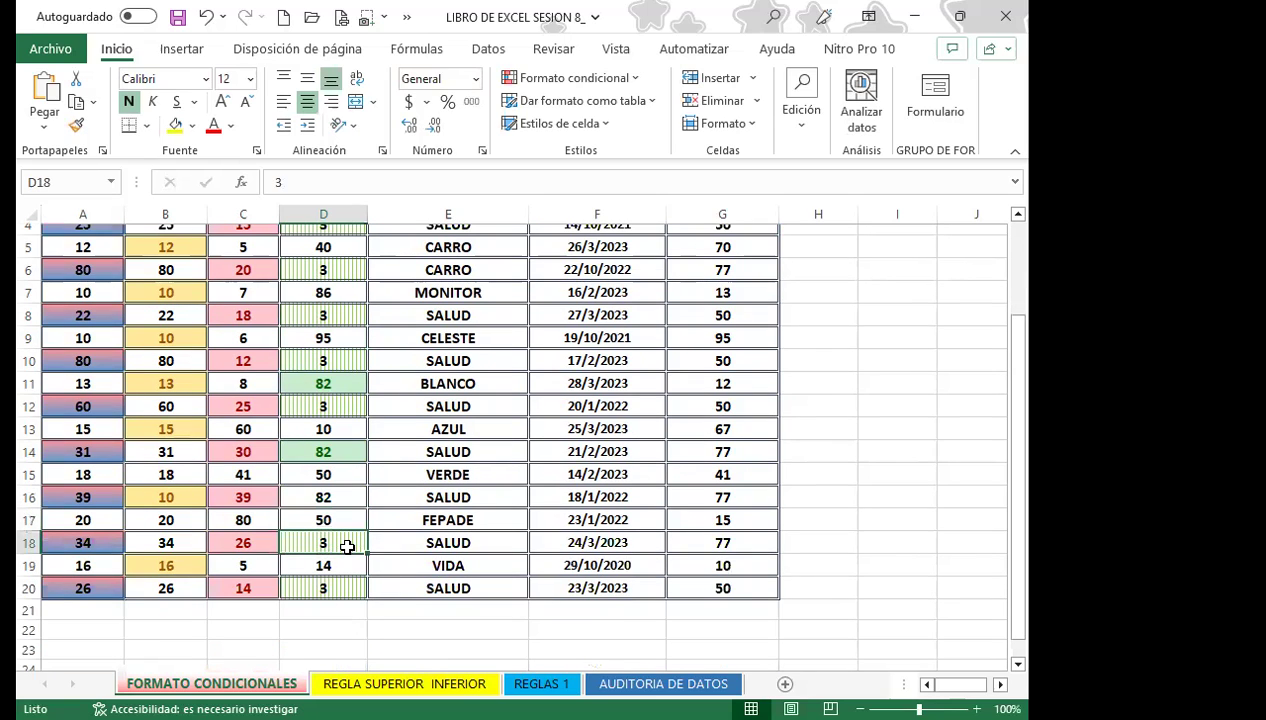
{"action": "type", "text": "40"}
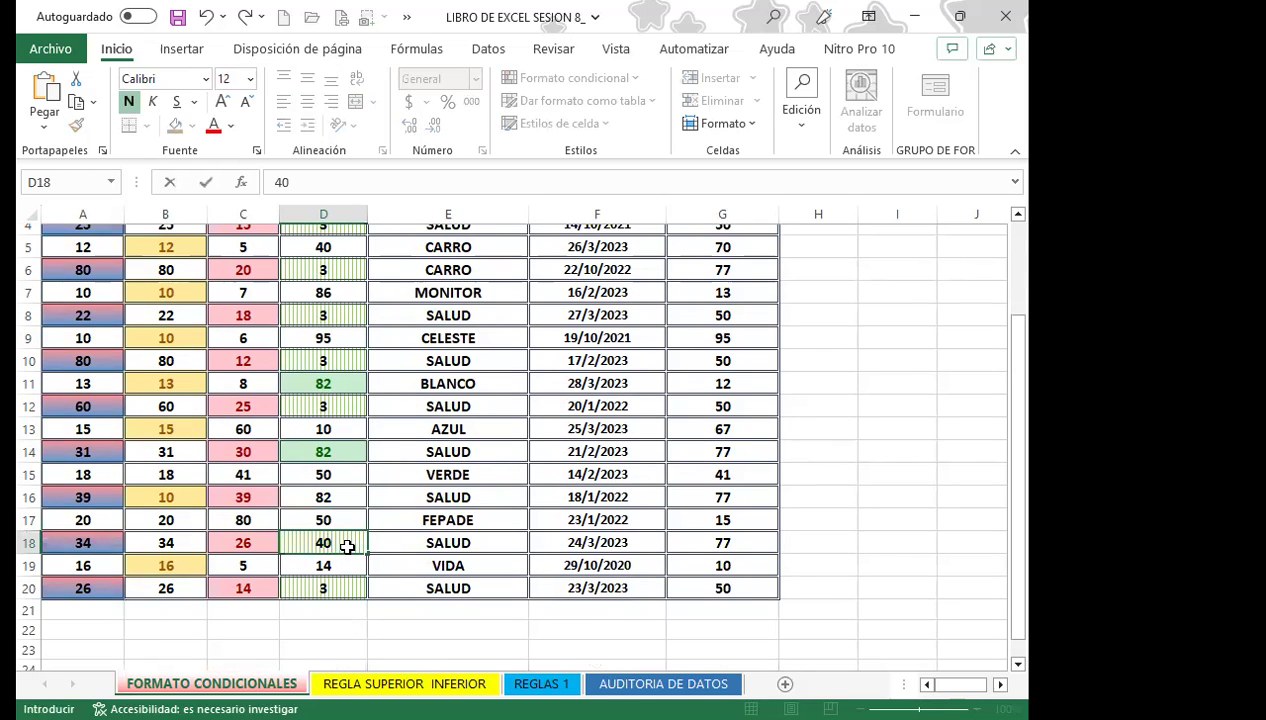
{"action": "key", "text": "Return"}
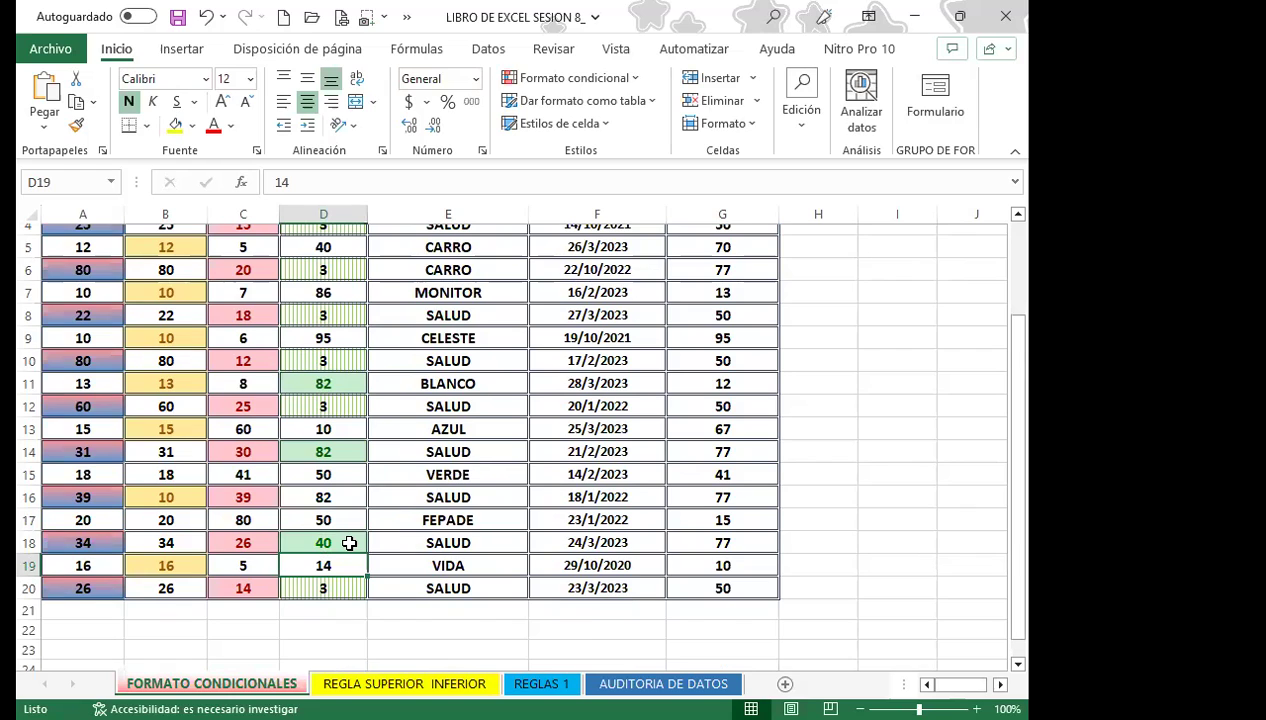
{"action": "scroll", "coordinate": [345, 540], "scroll_direction": "up", "scroll_amount": 1}
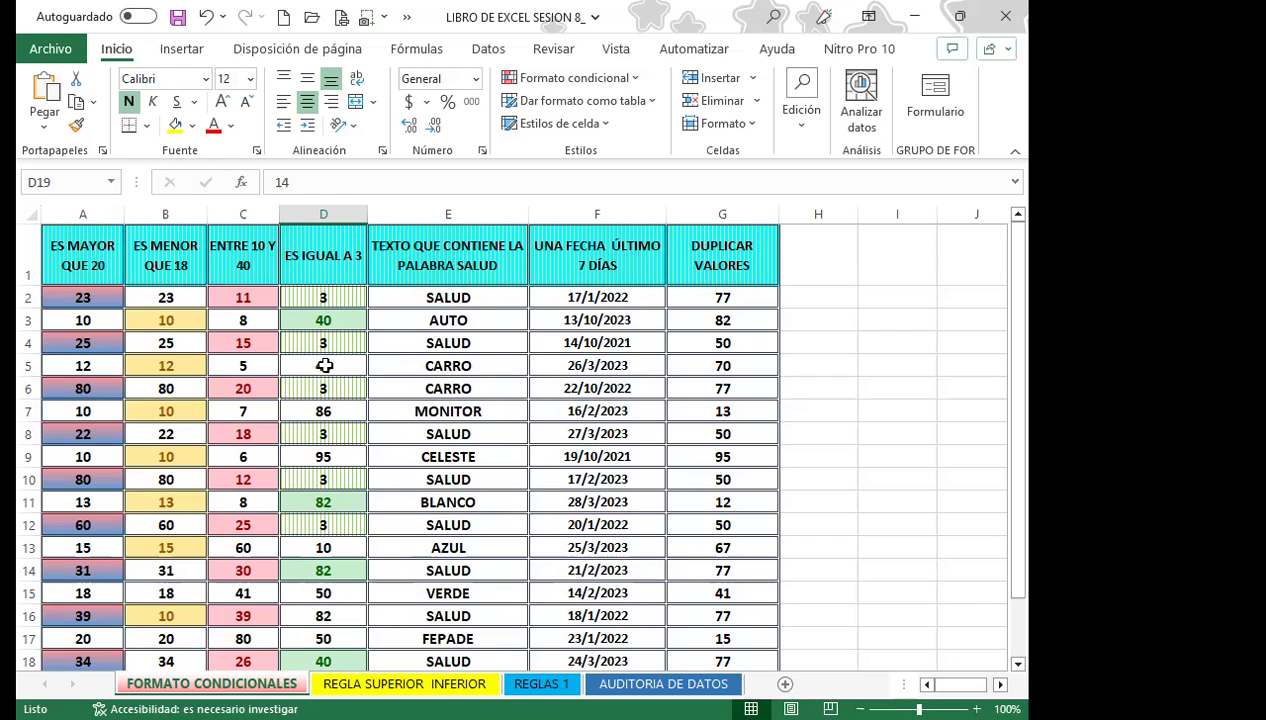
After checking D11 and D18, set D17 to 40 so it turns green.
{"action": "scroll", "coordinate": [345, 571], "scroll_direction": "down", "scroll_amount": 1}
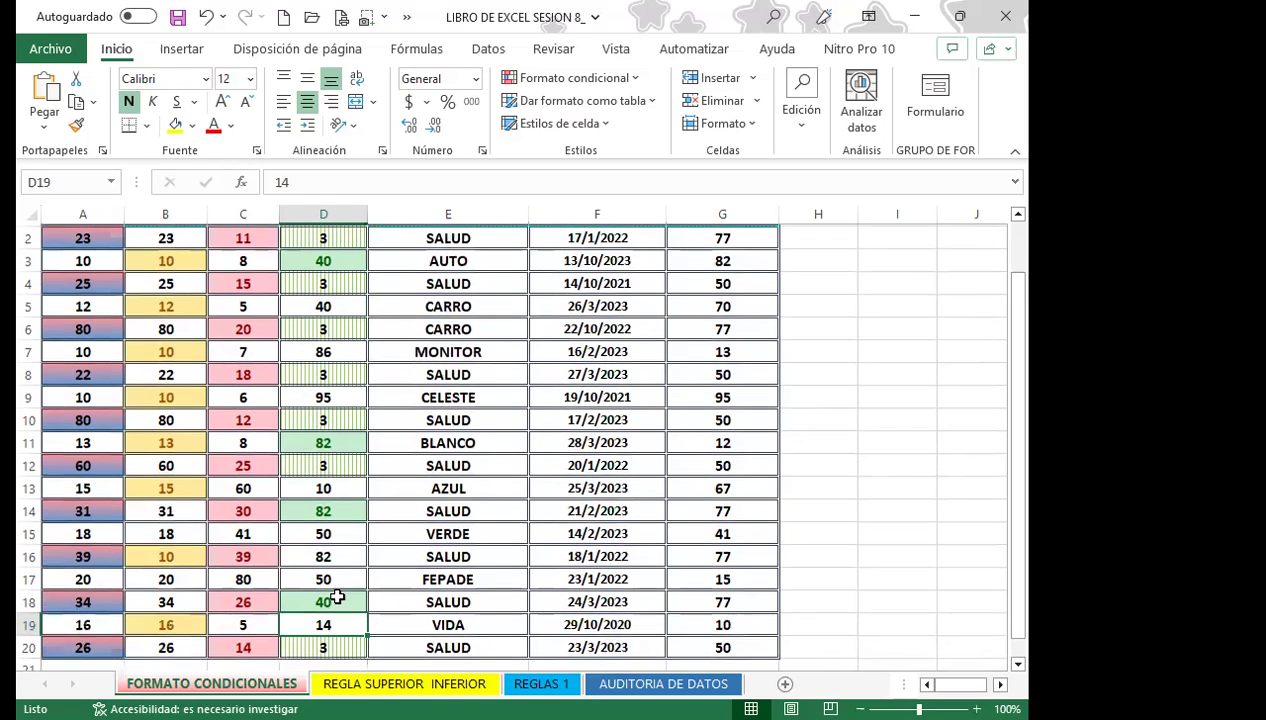
{"action": "left_click", "coordinate": [313, 442]}
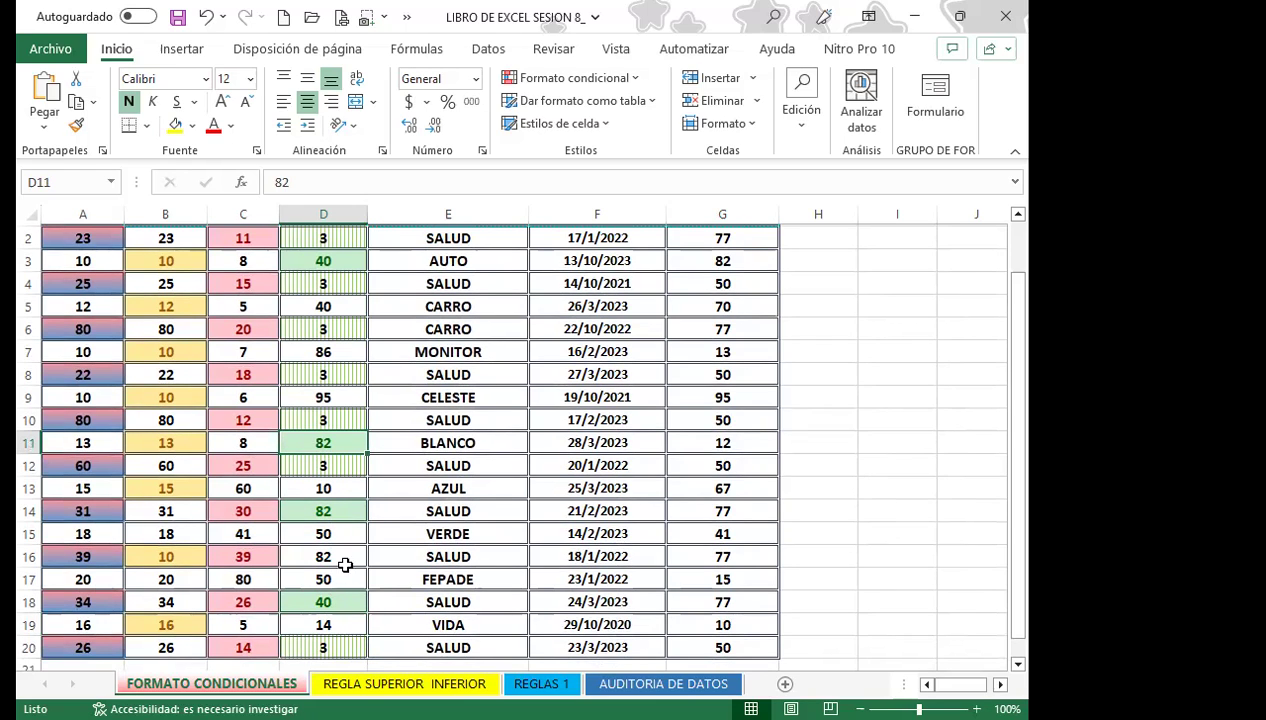
{"action": "left_click", "coordinate": [344, 598]}
{"action": "left_click", "coordinate": [343, 575]}
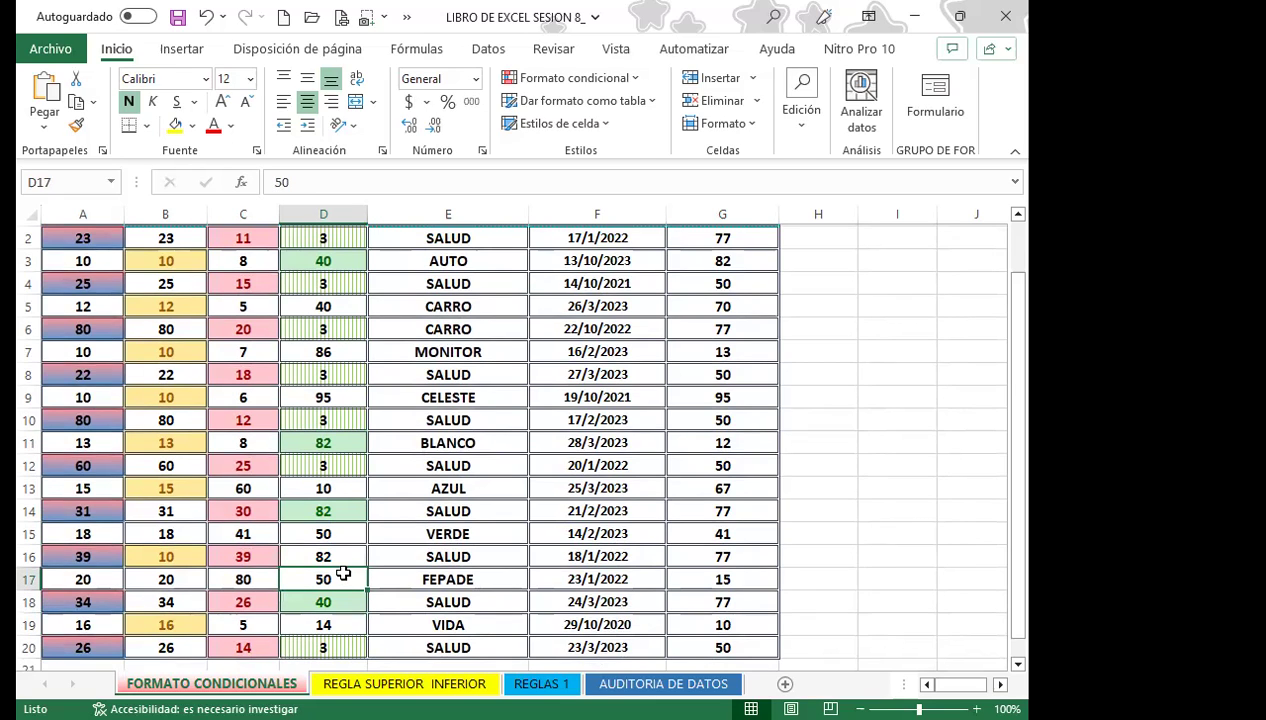
{"action": "type", "text": "40"}
{"action": "key", "text": "Return"}
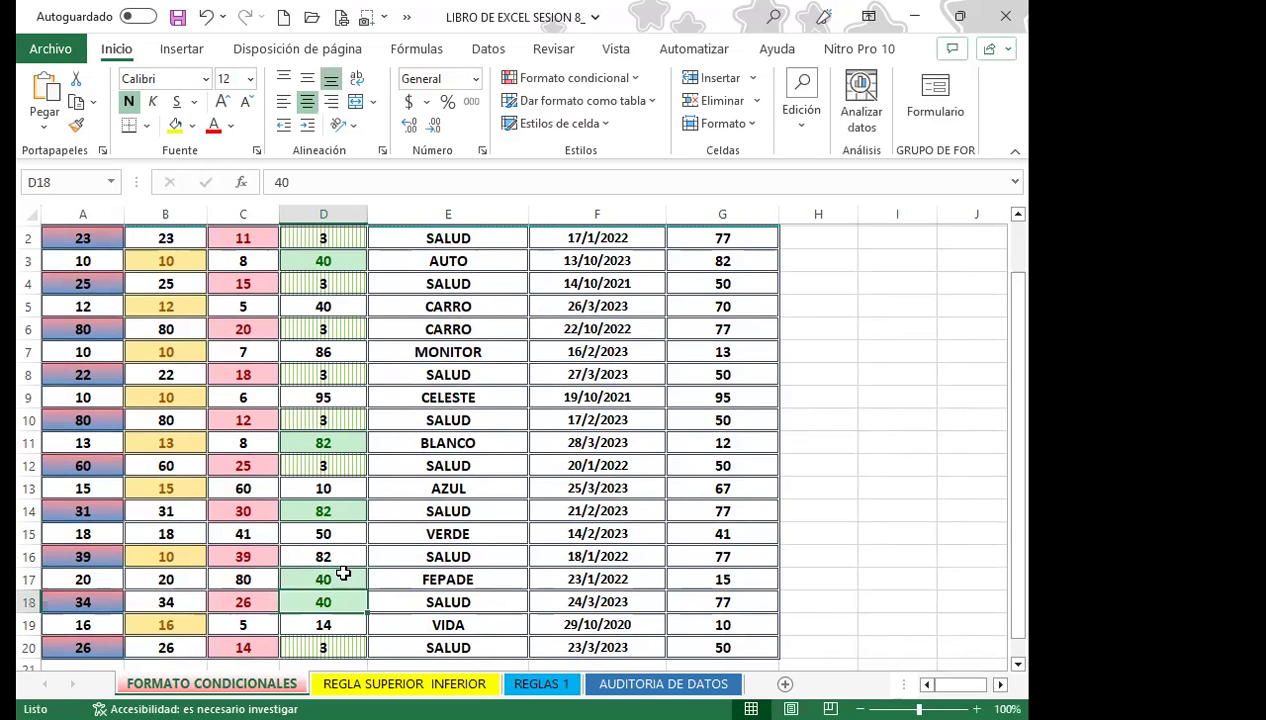
{"action": "scroll", "coordinate": [315, 420], "scroll_direction": "up", "scroll_amount": 1}
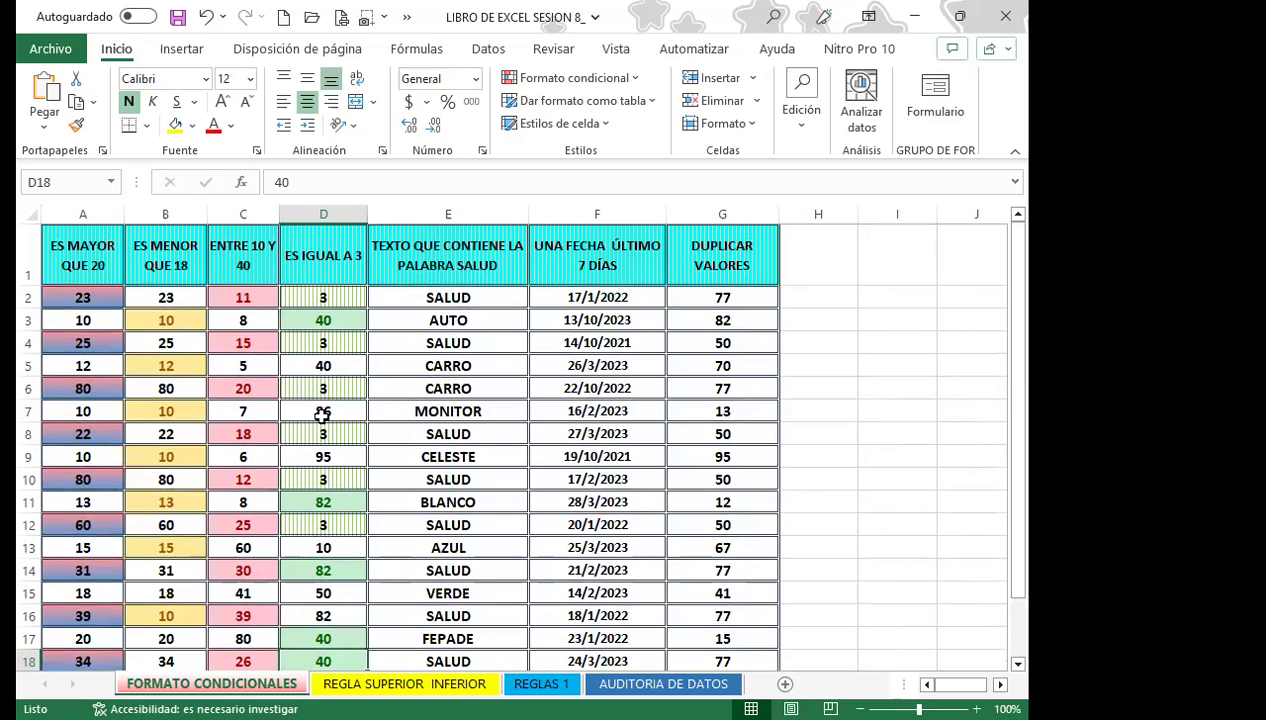
{"action": "left_click", "coordinate": [401, 300]}
Select E2:E18 and start a 'Texto que contiene' rule, moving its dialog clear of column E.
{"action": "left_click_drag", "start_coordinate": [401, 300], "coordinate": [415, 622]}
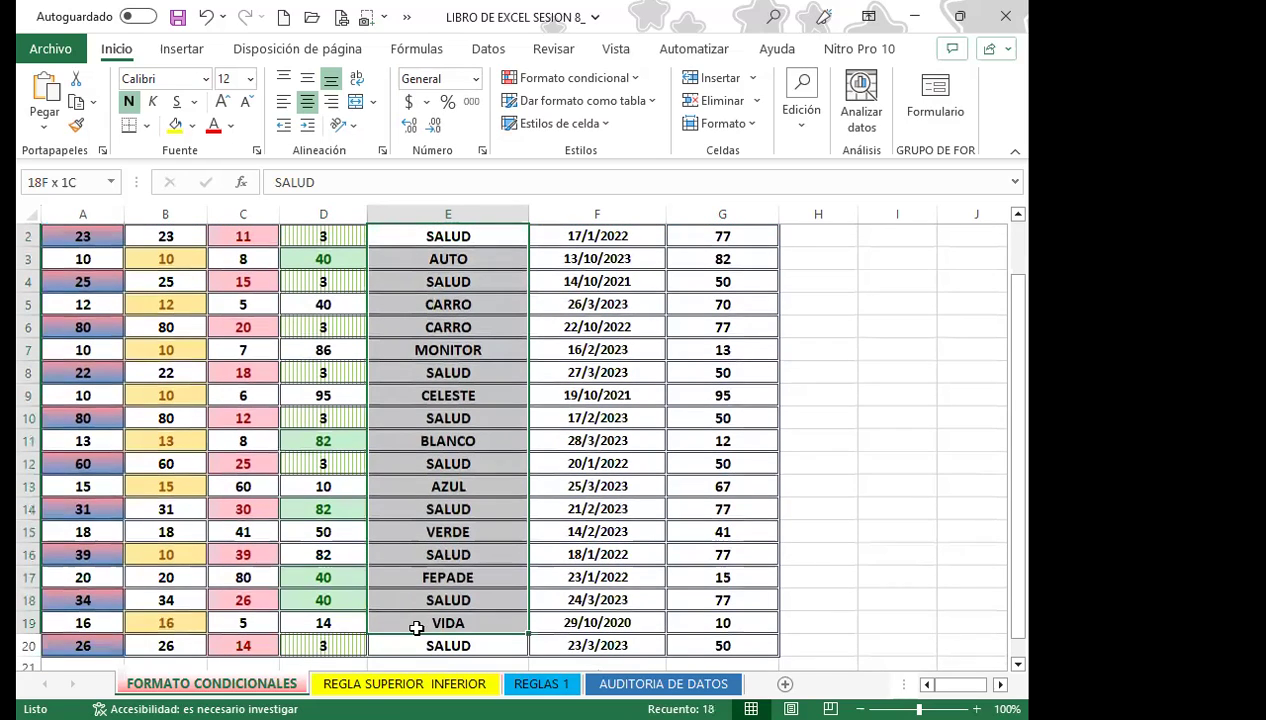
{"action": "scroll", "coordinate": [430, 272], "scroll_direction": "up", "scroll_amount": 1}
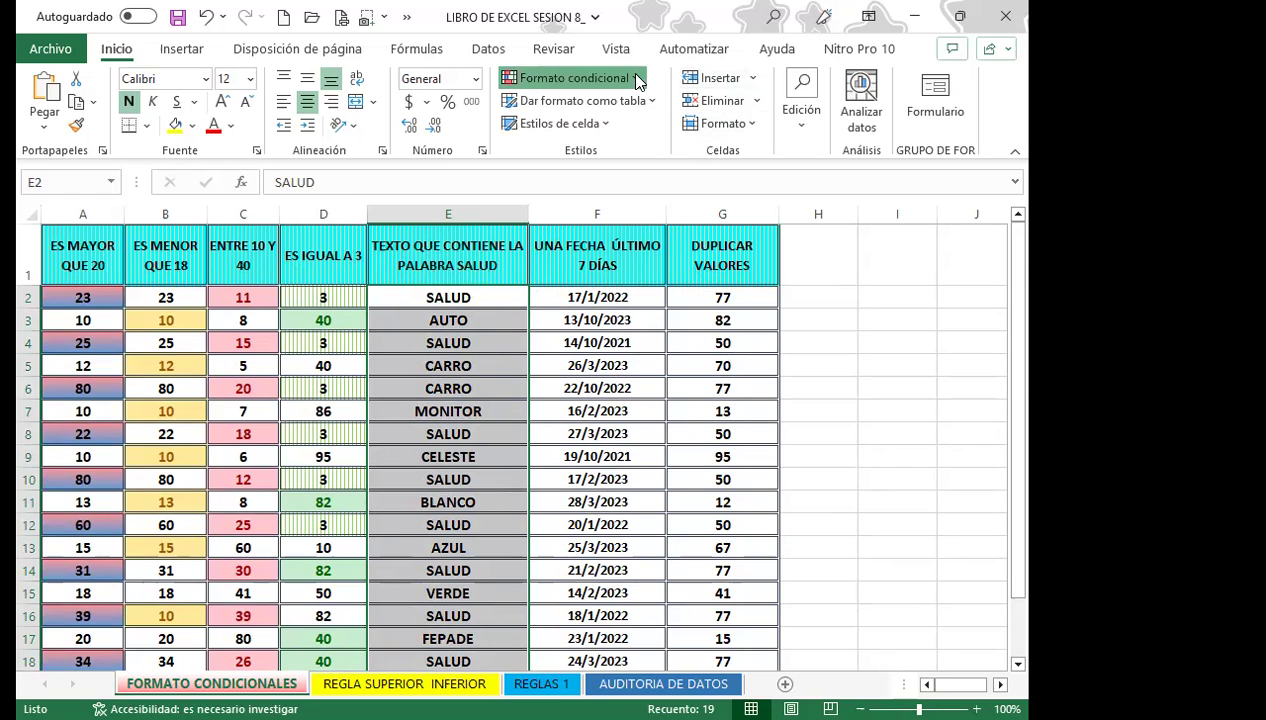
{"action": "left_click", "coordinate": [575, 78]}
{"action": "mouse_move", "coordinate": [700, 117]}
{"action": "left_click", "coordinate": [918, 310]}
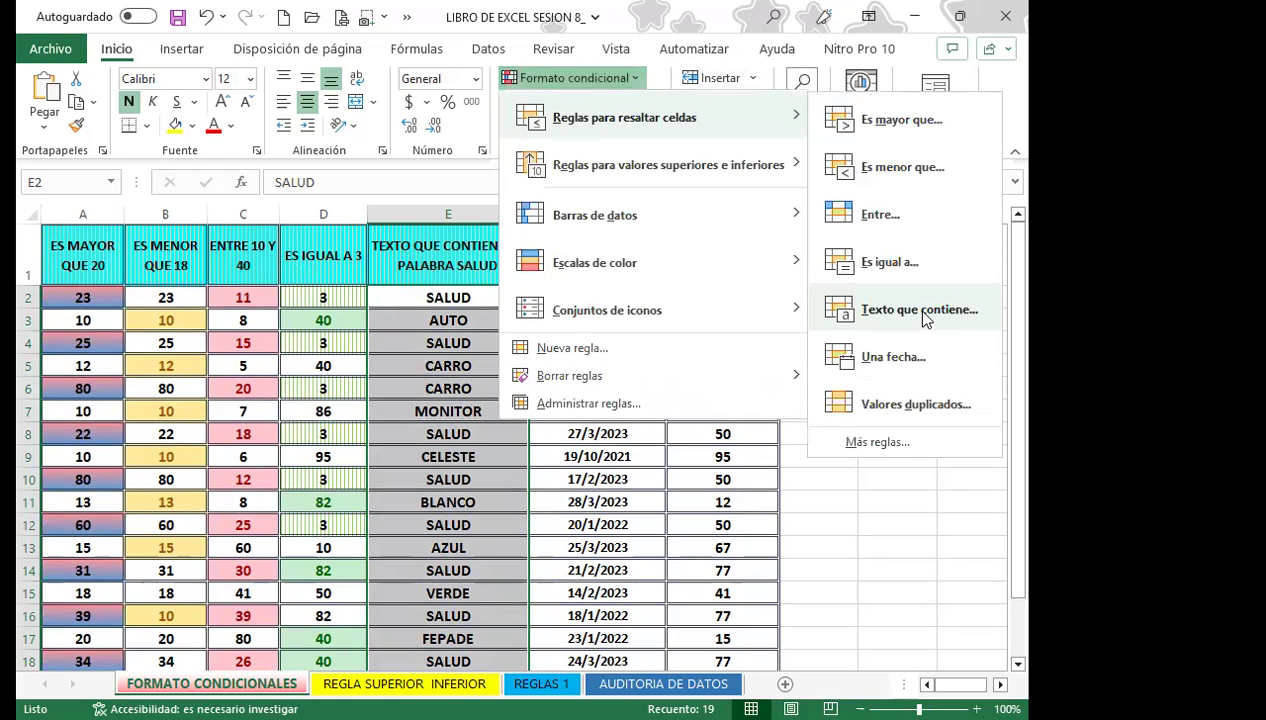
{"action": "left_click_drag", "start_coordinate": [593, 243], "coordinate": [660, 251]}
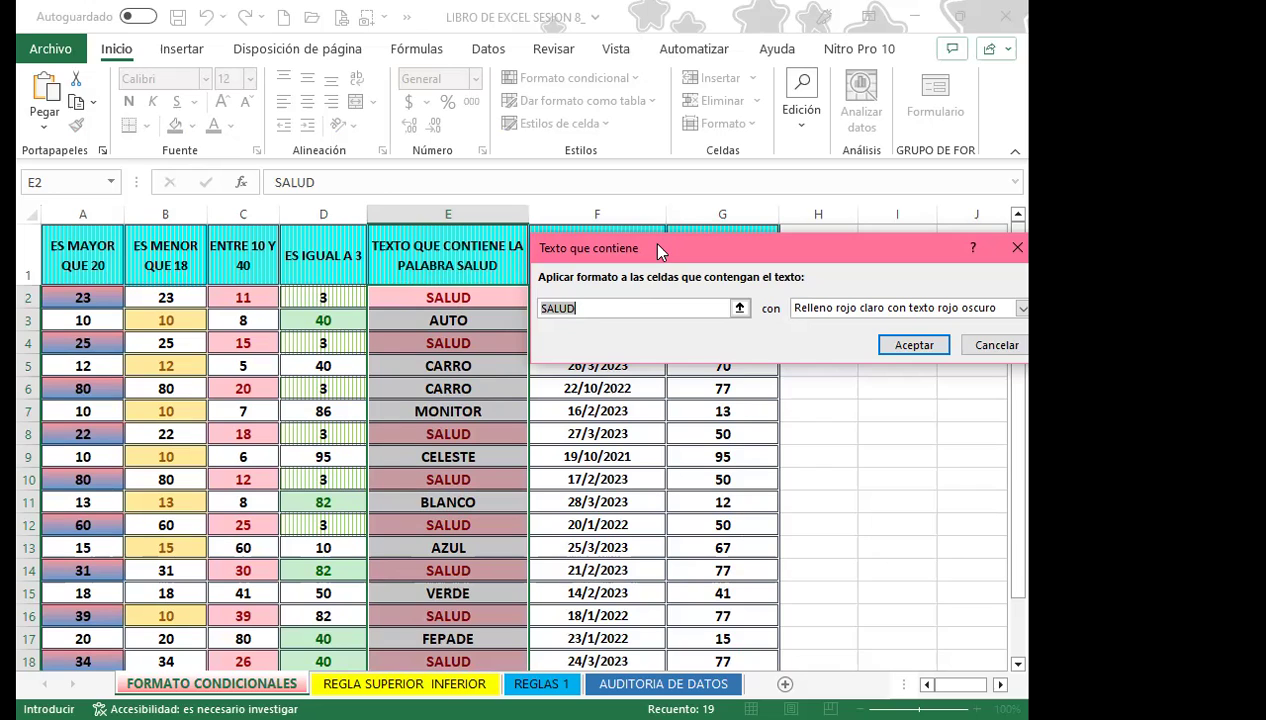
Switch the SALUD rule's highlight from the presets to a custom format.
{"action": "left_click", "coordinate": [1022, 308]}
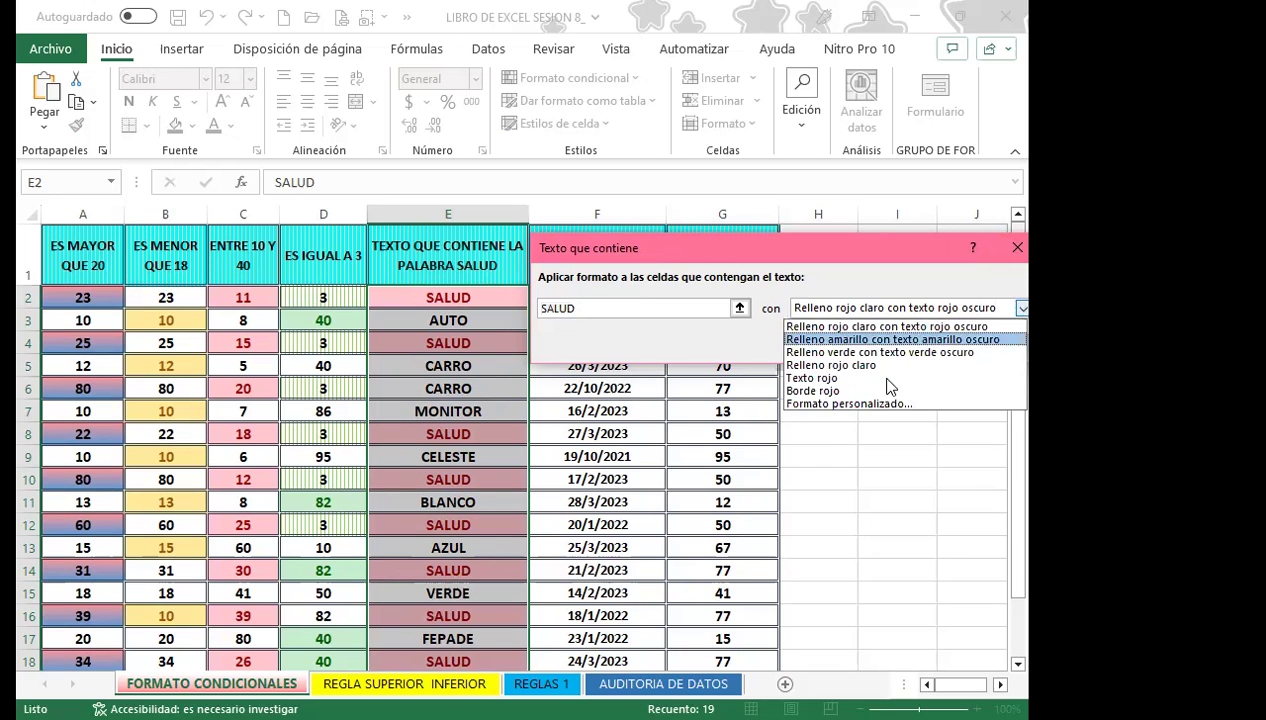
{"action": "left_click", "coordinate": [828, 391]}
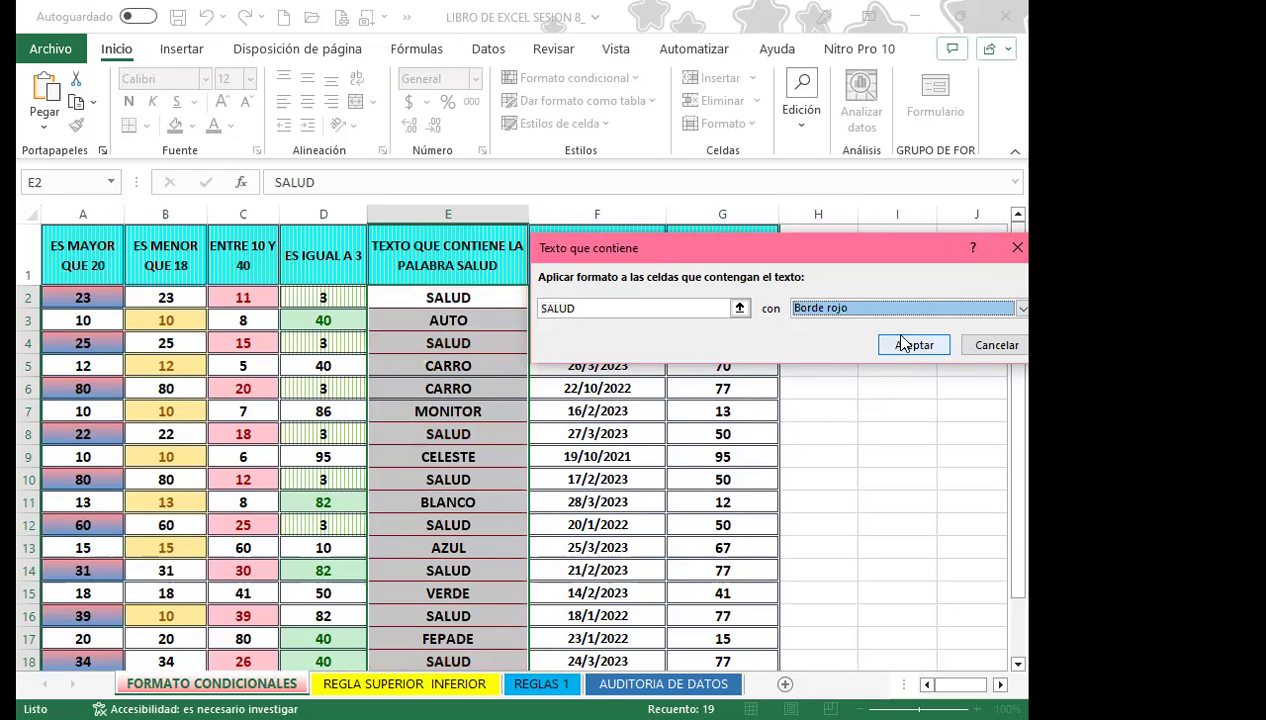
{"action": "left_click", "coordinate": [924, 307]}
{"action": "left_click", "coordinate": [824, 404]}
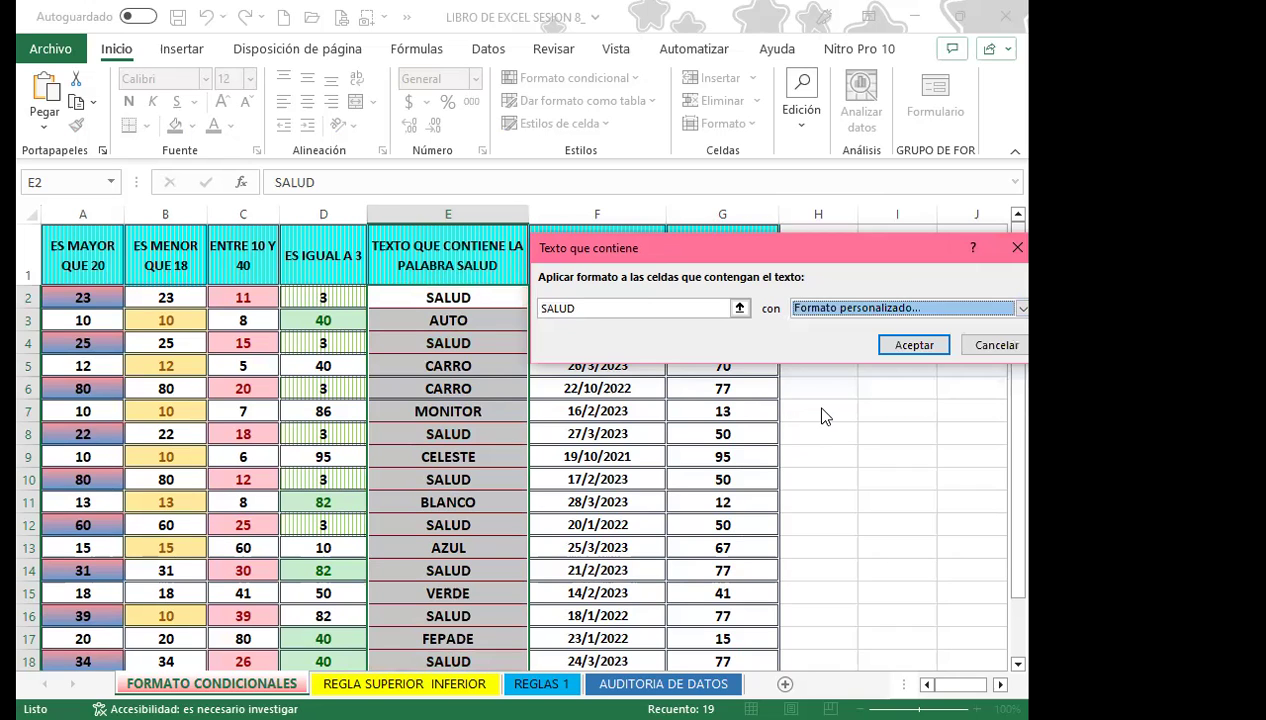
Give SALUD cells a dark orange-to-gold gradient fill and confirm the rule.
{"action": "left_click", "coordinate": [528, 289]}
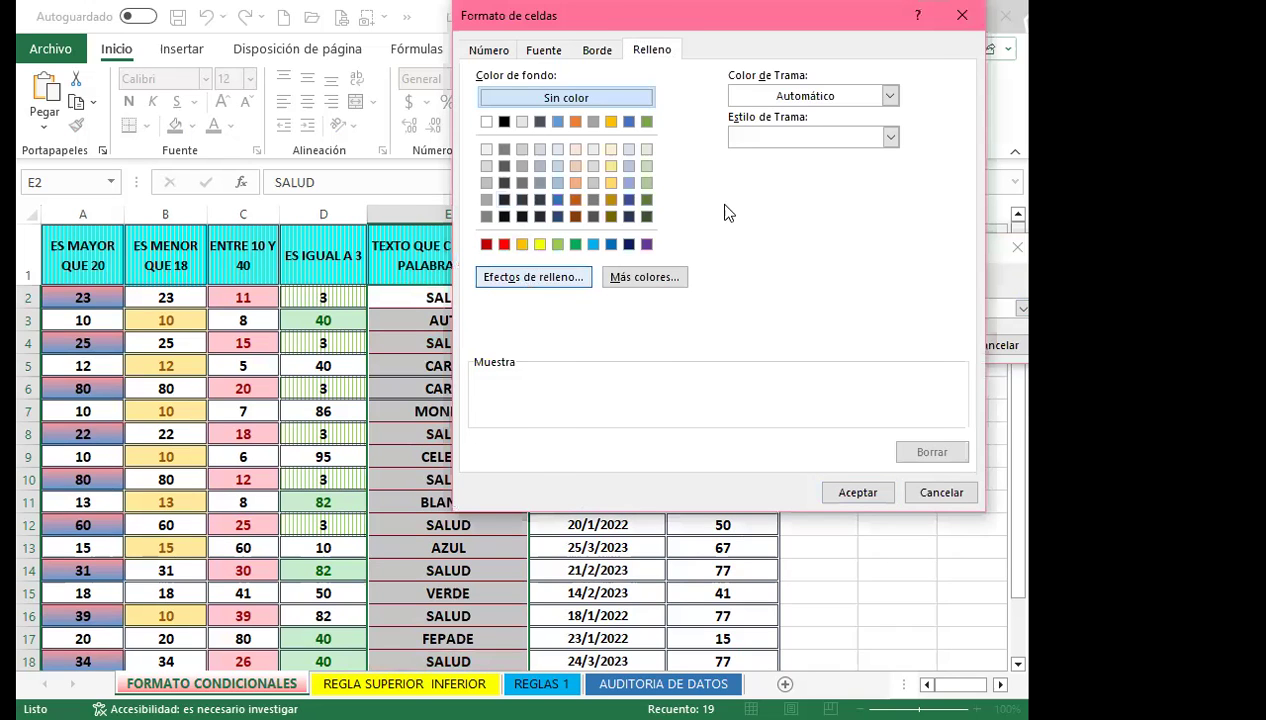
{"action": "left_click", "coordinate": [803, 136]}
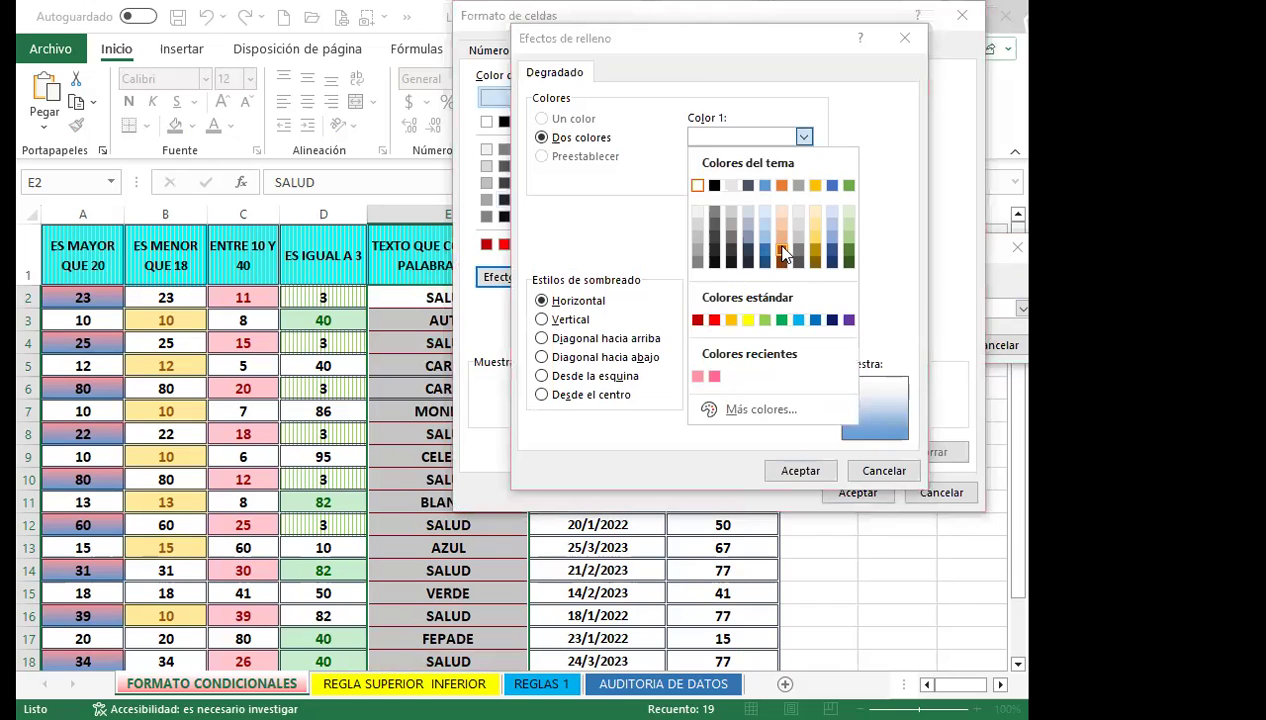
{"action": "left_click", "coordinate": [781, 250]}
{"action": "left_click", "coordinate": [803, 178]}
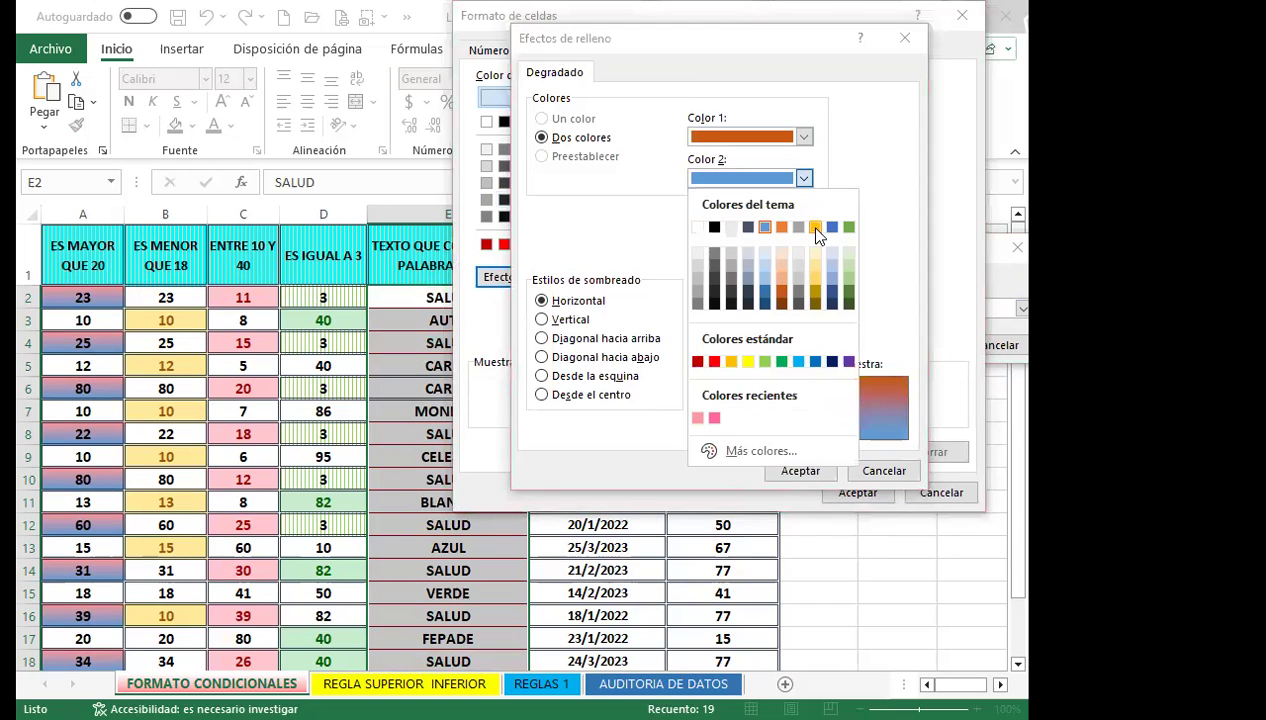
{"action": "left_click", "coordinate": [814, 228]}
{"action": "left_click", "coordinate": [800, 471]}
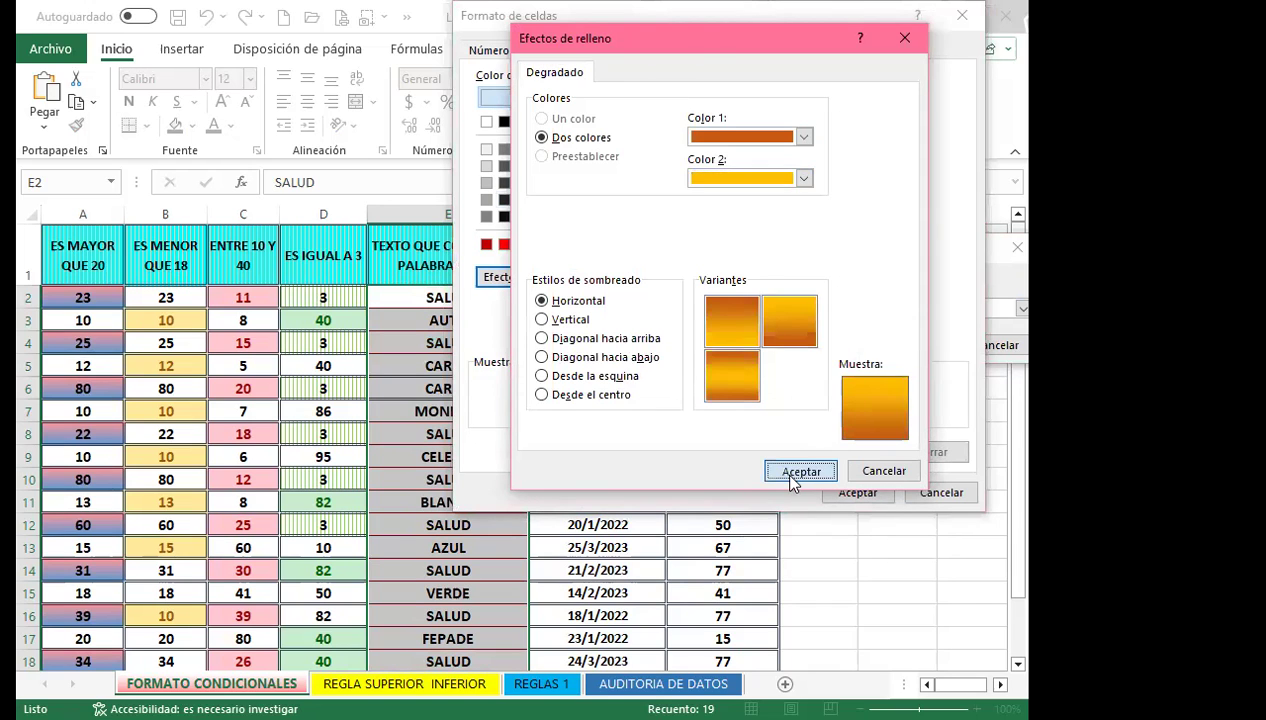
{"action": "left_click", "coordinate": [857, 492]}
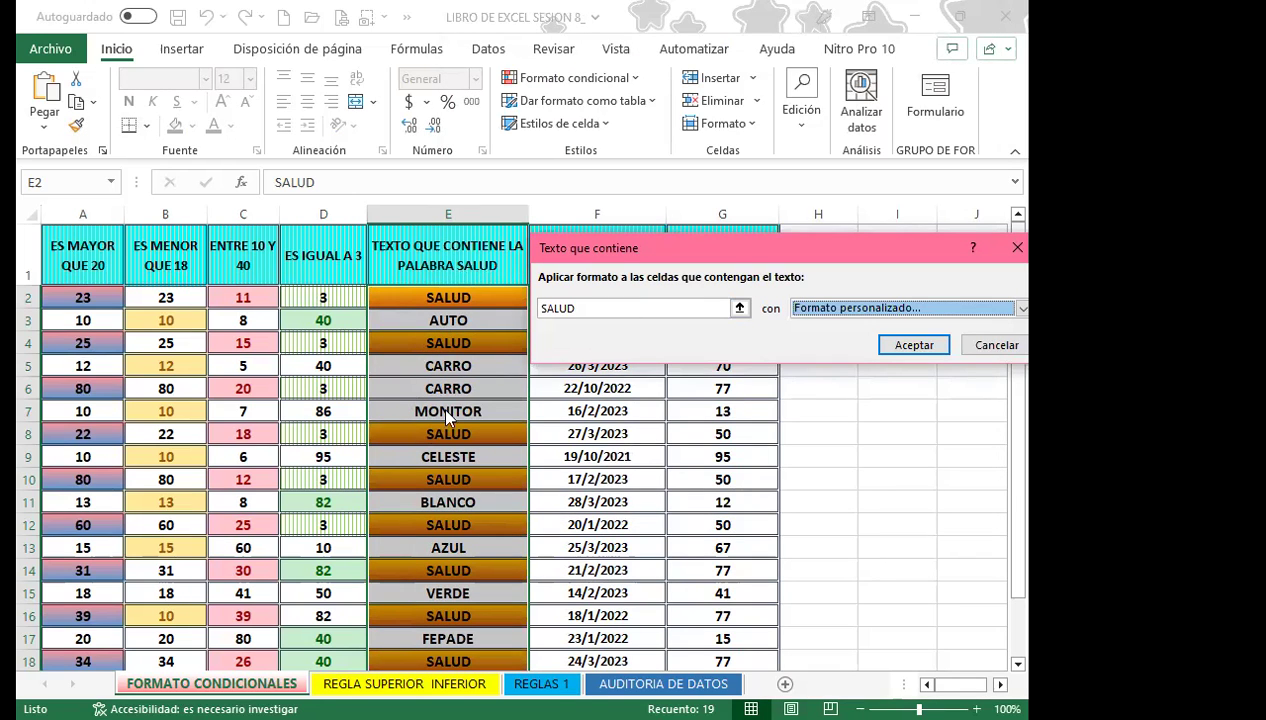
{"action": "left_click", "coordinate": [889, 338]}
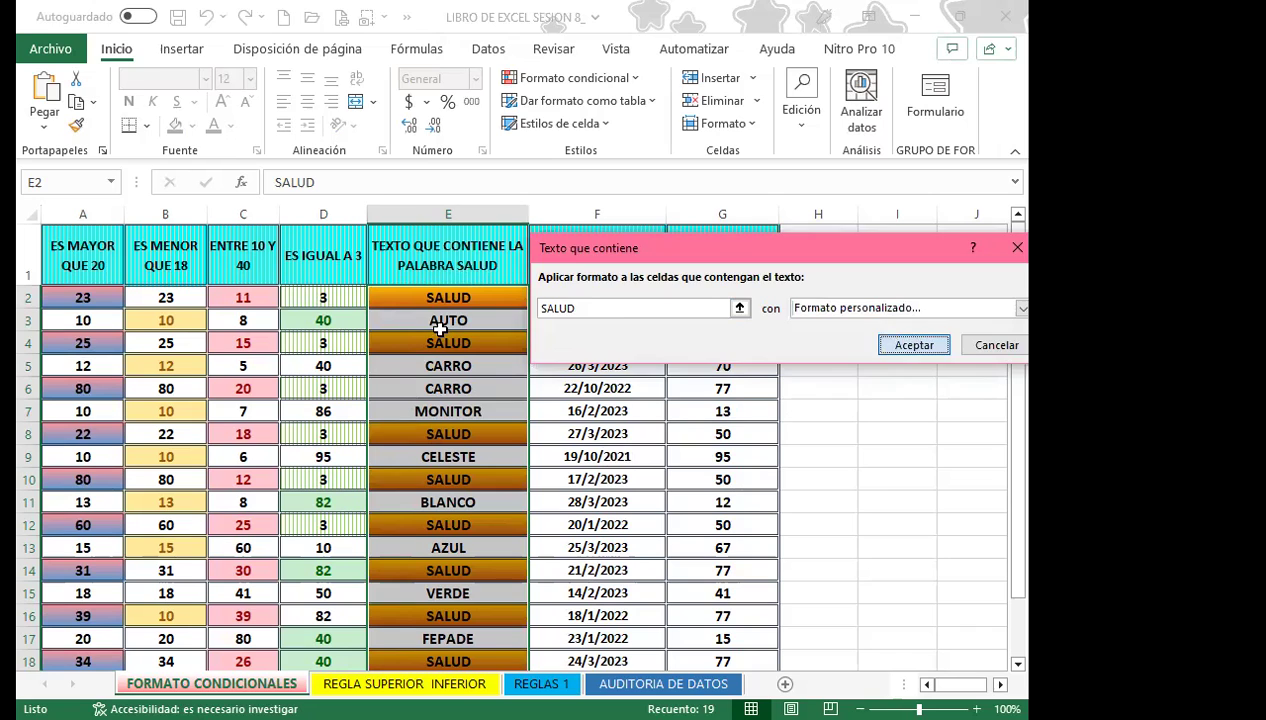
{"action": "left_click", "coordinate": [889, 338]}
{"action": "left_click", "coordinate": [518, 428]}
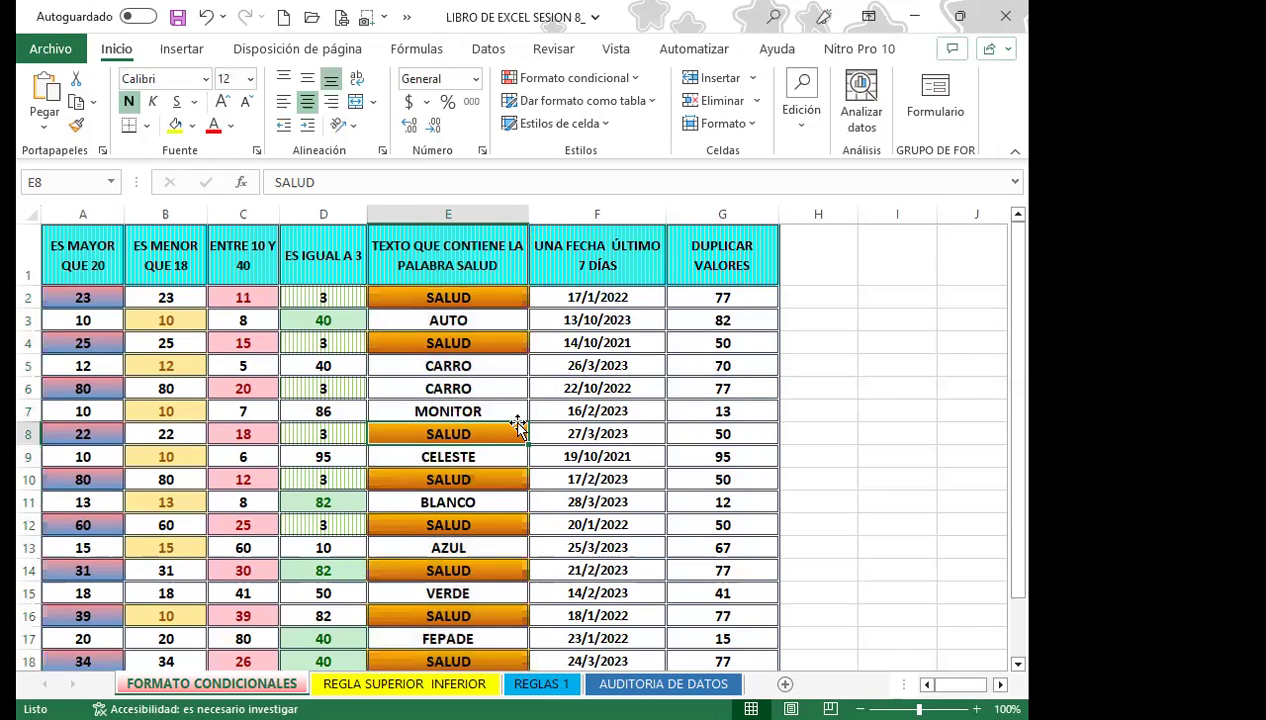
Type carro in E8 and CARRO in E9, then scroll to check the highlights.
{"action": "type", "text": "carro"}
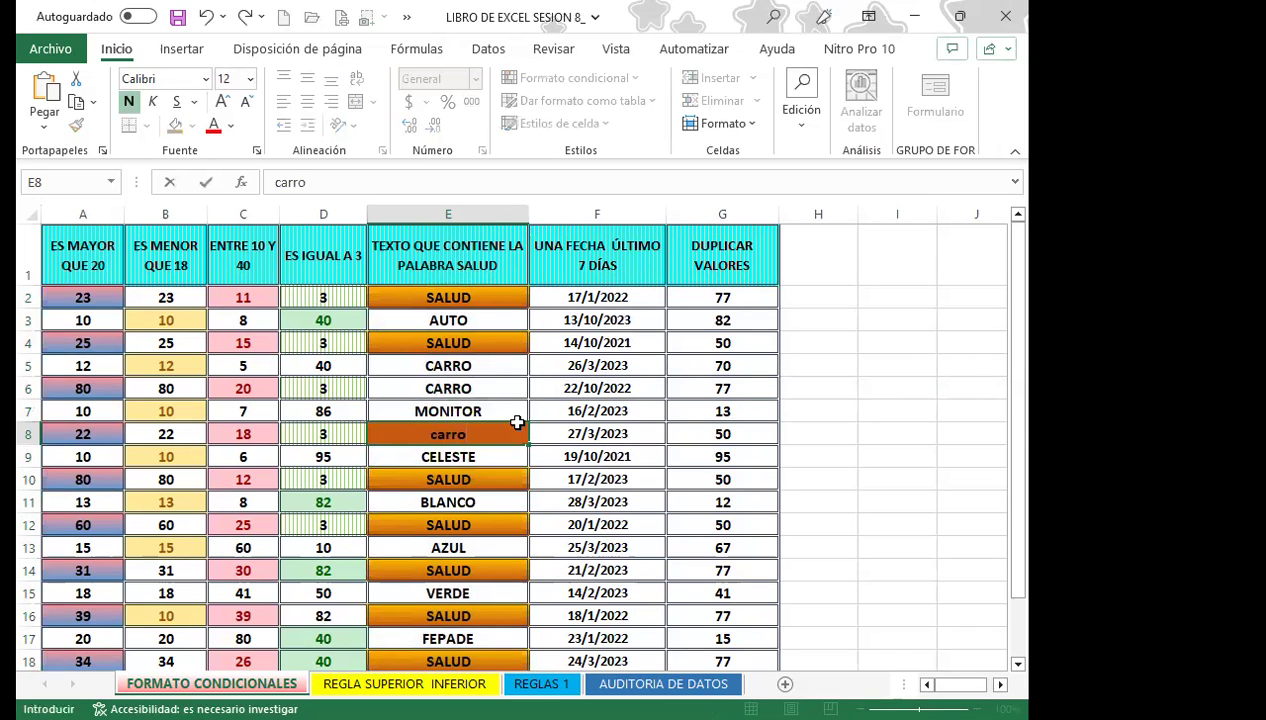
{"action": "key", "text": "Return"}
{"action": "type", "text": "CARRO"}
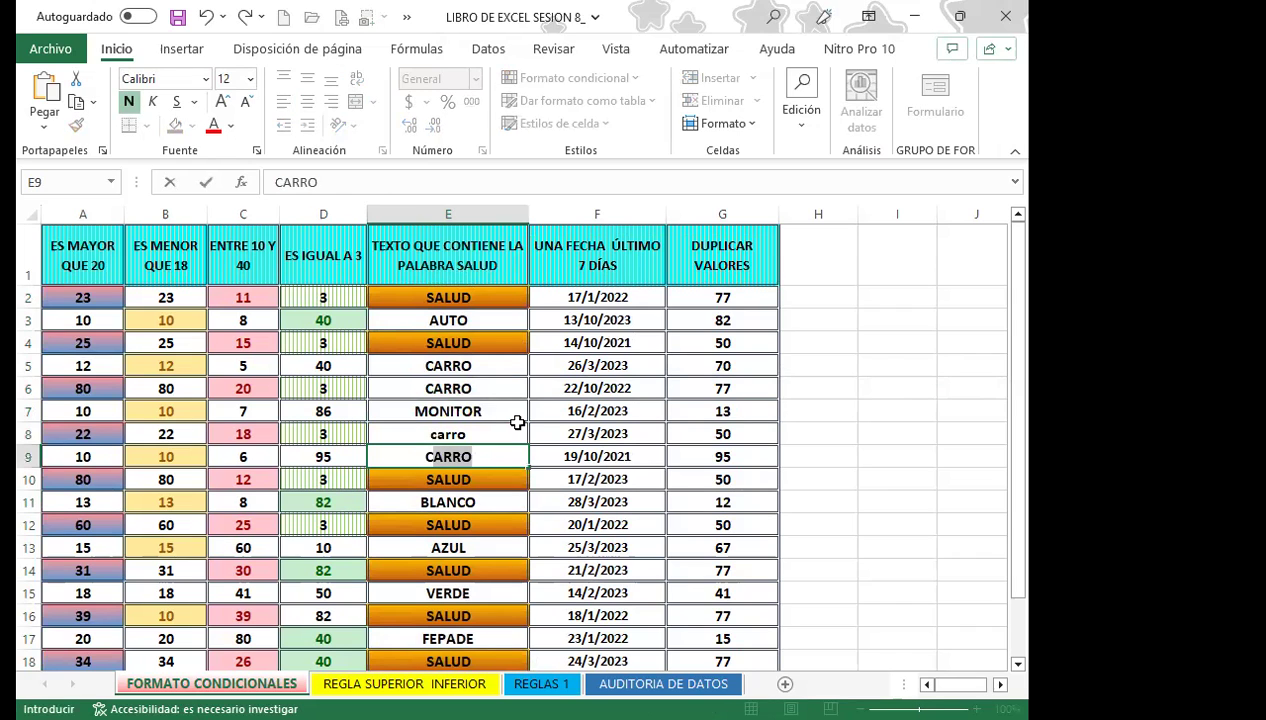
{"action": "key", "text": "Return"}
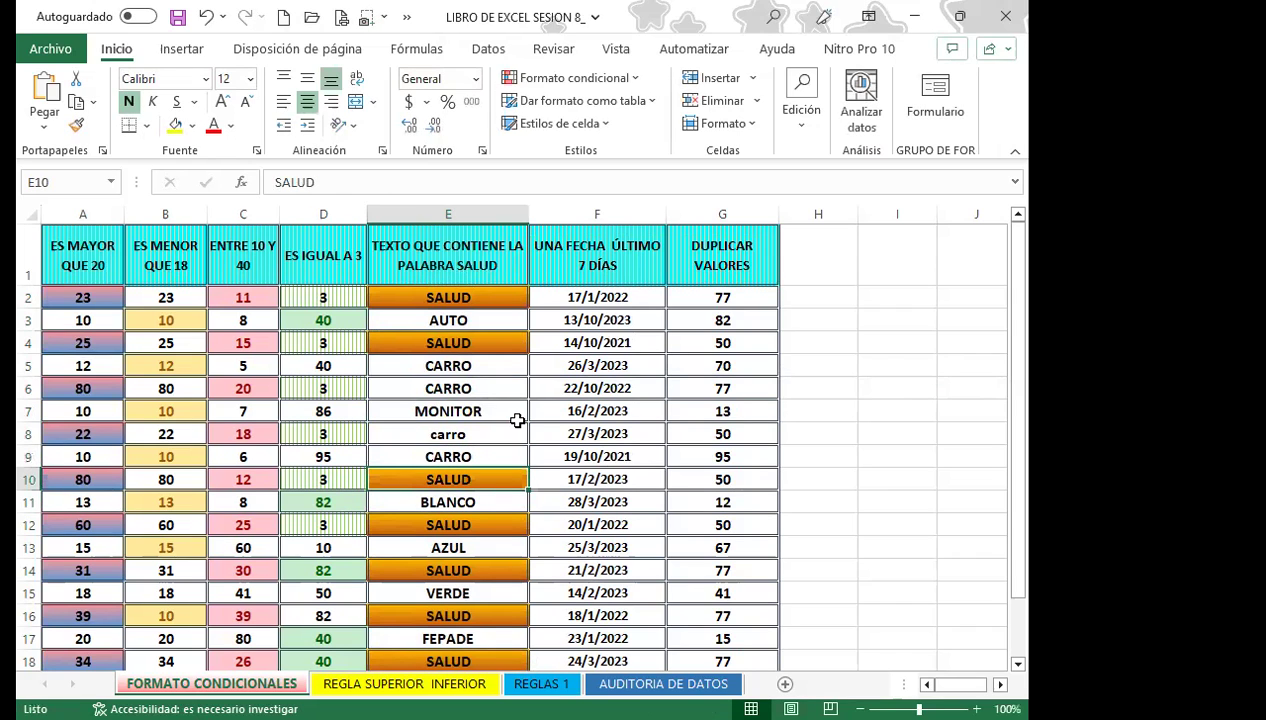
{"action": "scroll", "coordinate": [487, 498], "scroll_direction": "down", "scroll_amount": 1}
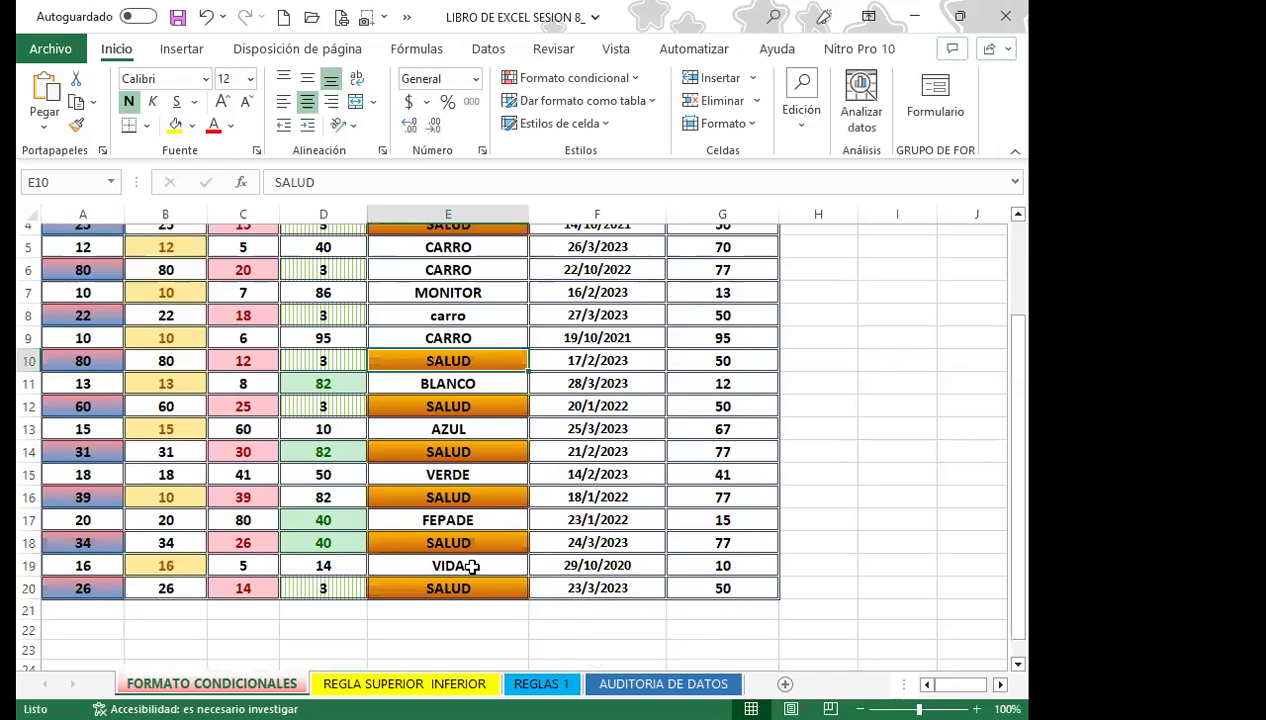
{"action": "scroll", "coordinate": [467, 560], "scroll_direction": "up", "scroll_amount": 1}
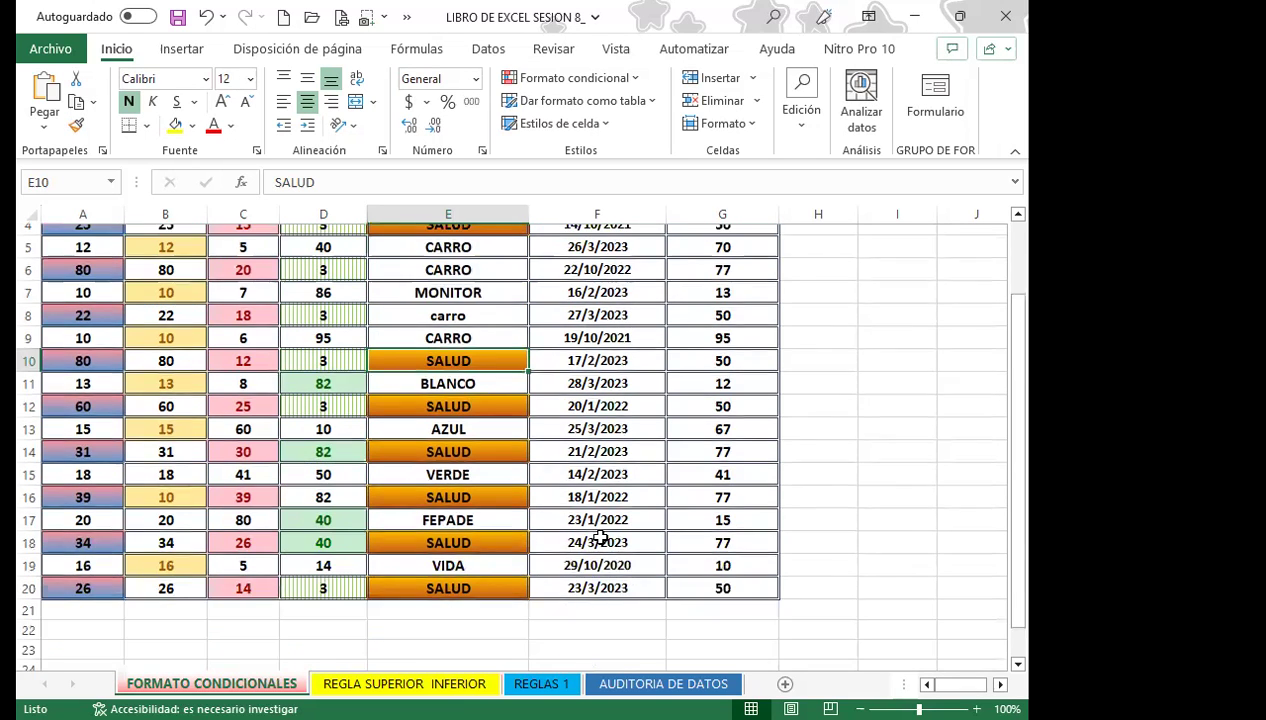
{"action": "scroll", "coordinate": [590, 530], "scroll_direction": "down", "scroll_amount": 1}
{"action": "scroll", "coordinate": [582, 505], "scroll_direction": "down", "scroll_amount": 1}
{"action": "scroll", "coordinate": [572, 490], "scroll_direction": "up", "scroll_amount": 2}
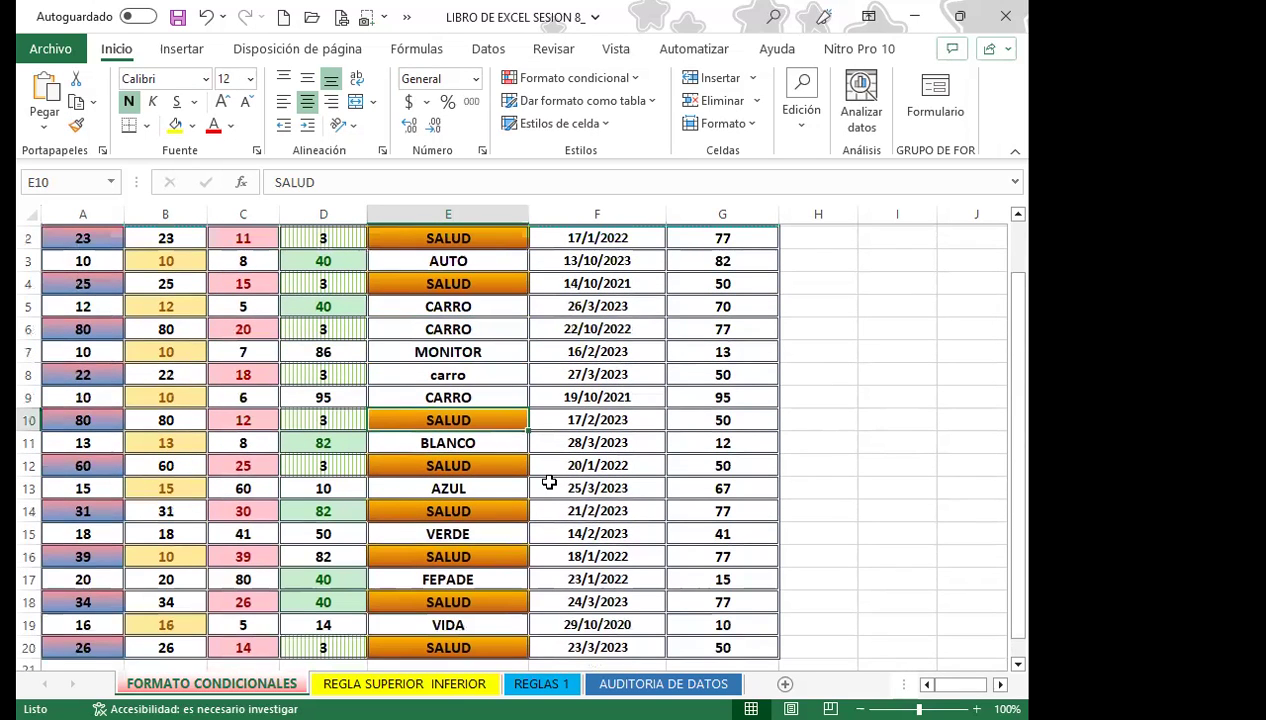
Enter 23/5/2023 in F14, 22/5/2023 in F12 and 21/5/2023 in F10.
{"action": "left_click", "coordinate": [561, 465]}
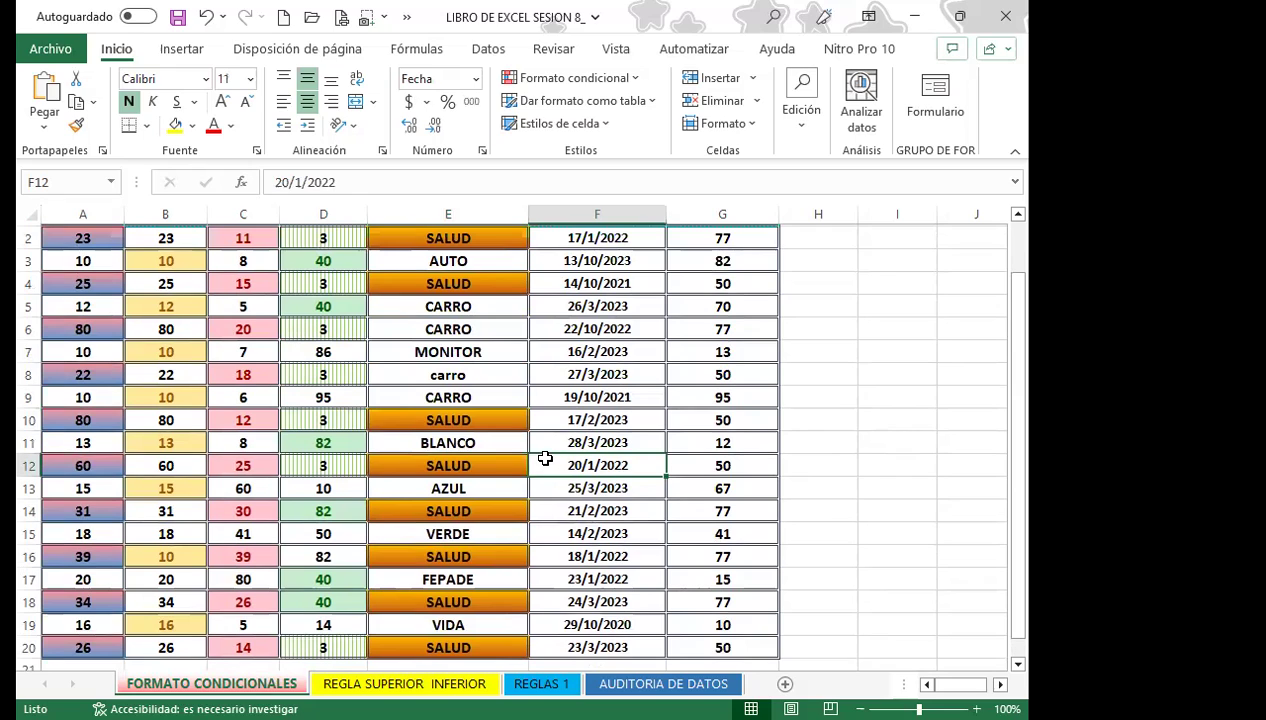
{"action": "left_click", "coordinate": [561, 514]}
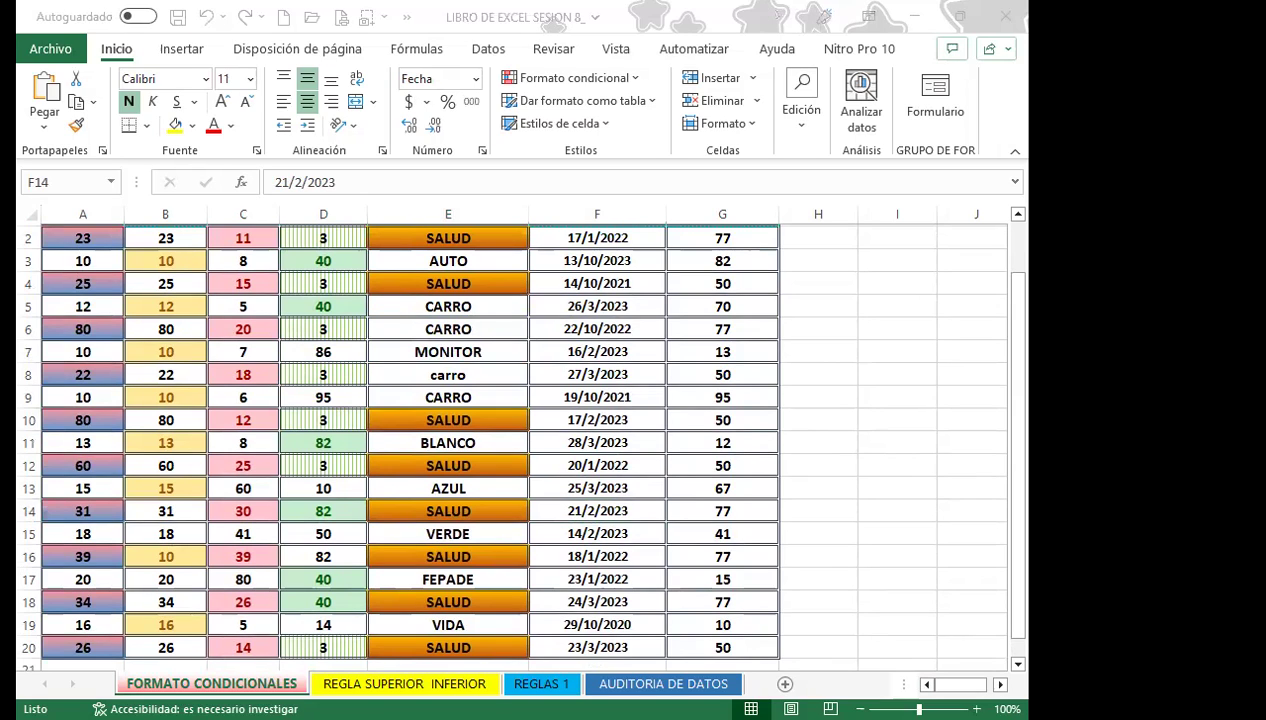
{"action": "left_click", "coordinate": [563, 513]}
{"action": "type", "text": "23/5/202"}
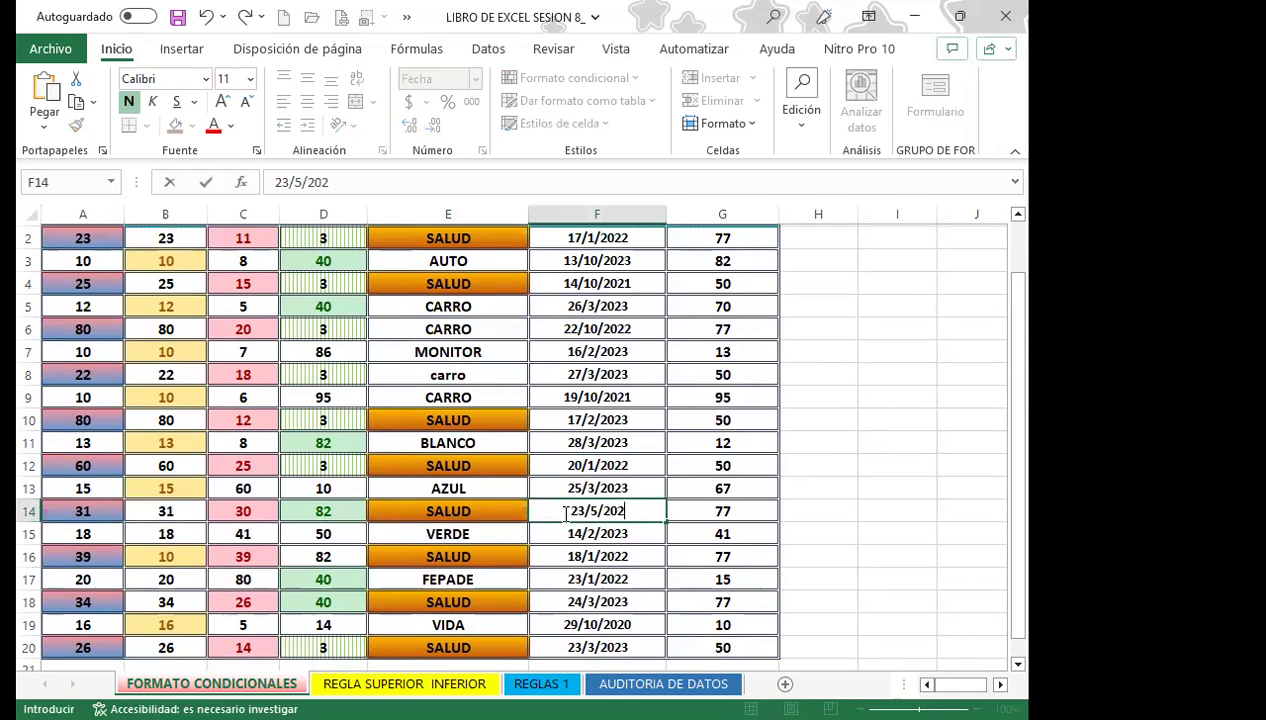
{"action": "type", "text": "3"}
{"action": "key", "text": "Up"}
{"action": "key", "text": "Up"}
{"action": "type", "text": "22/5/2023"}
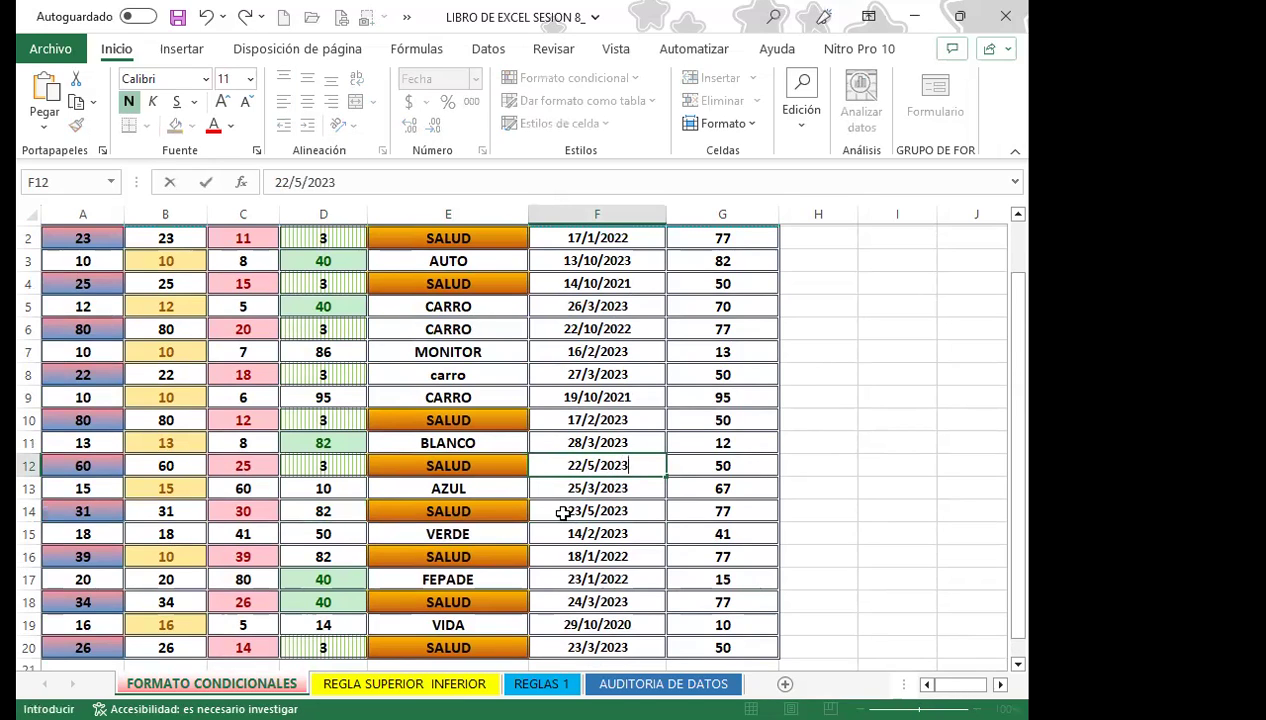
{"action": "key", "text": "Up"}
{"action": "key", "text": "Up"}
{"action": "type", "text": "21/5/"}
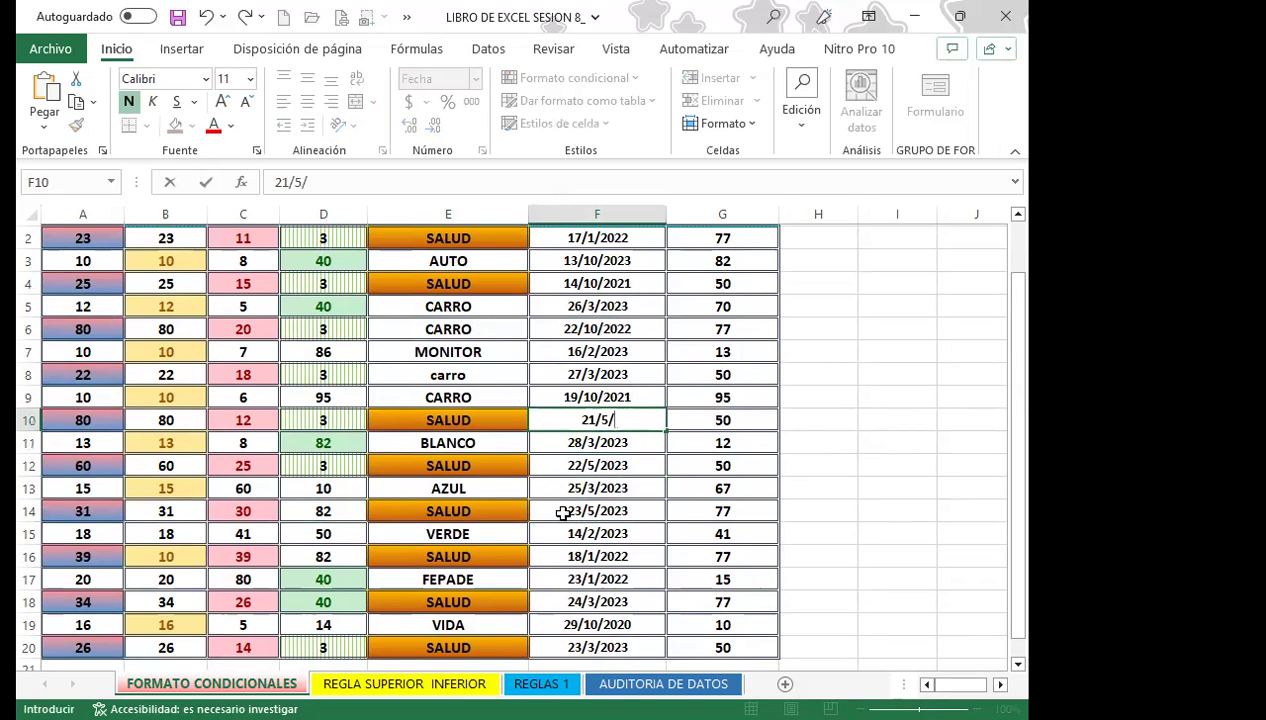
{"action": "type", "text": "2023"}
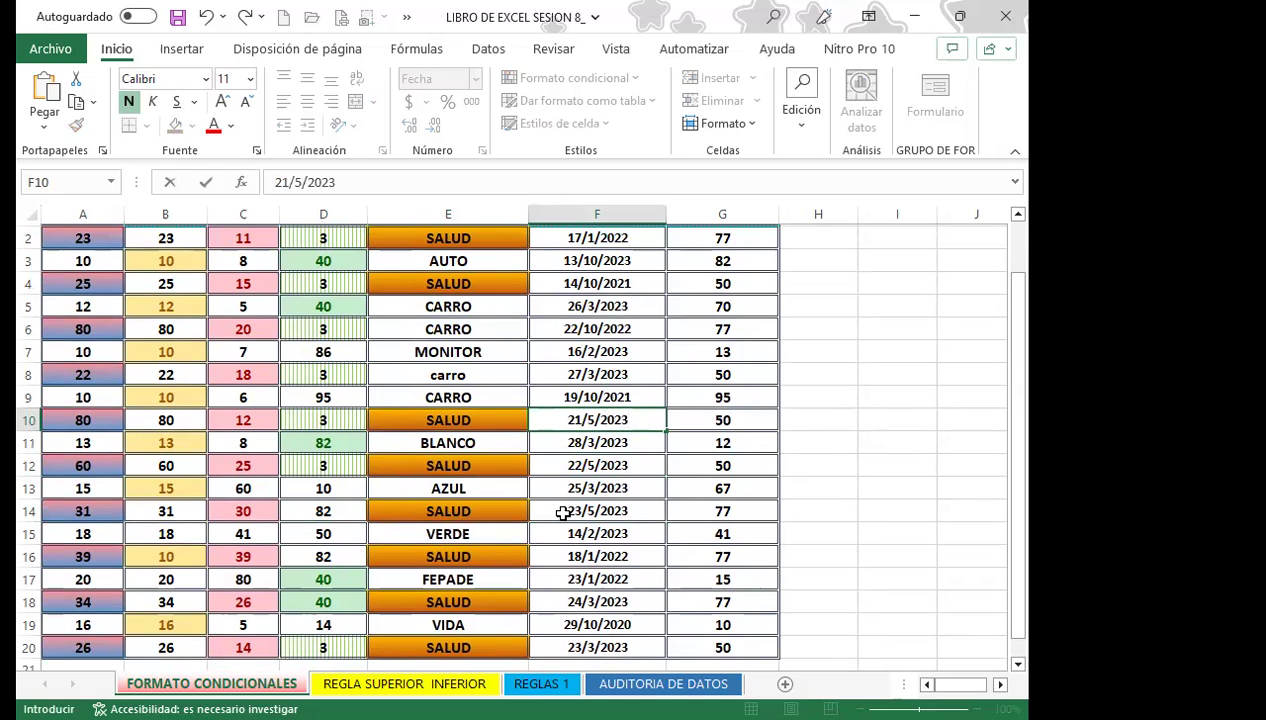
{"action": "key", "text": "Up"}
{"action": "key", "text": "Up"}
Enter 20/5/2023 in F8 and 19/5/2023 in F5, then select F2:F20.
{"action": "type", "text": "20/5/2023"}
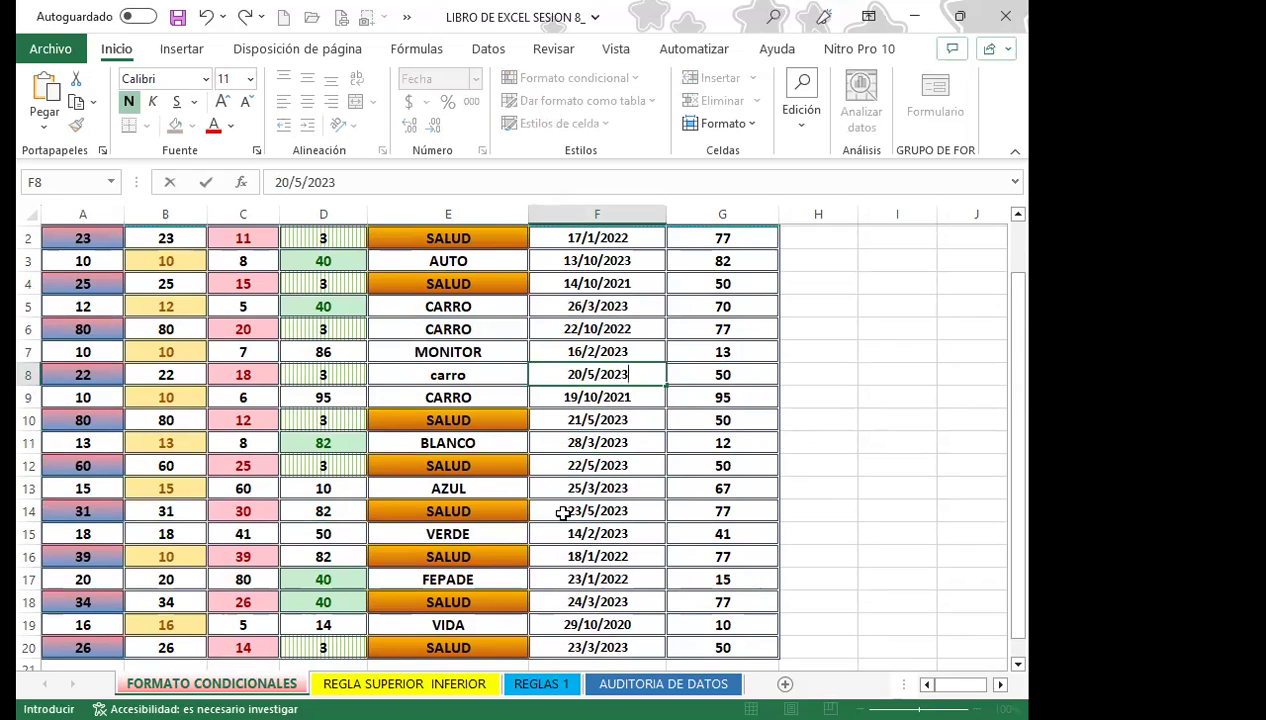
{"action": "key", "text": "Up"}
{"action": "key", "text": "Up"}
{"action": "key", "text": "Up"}
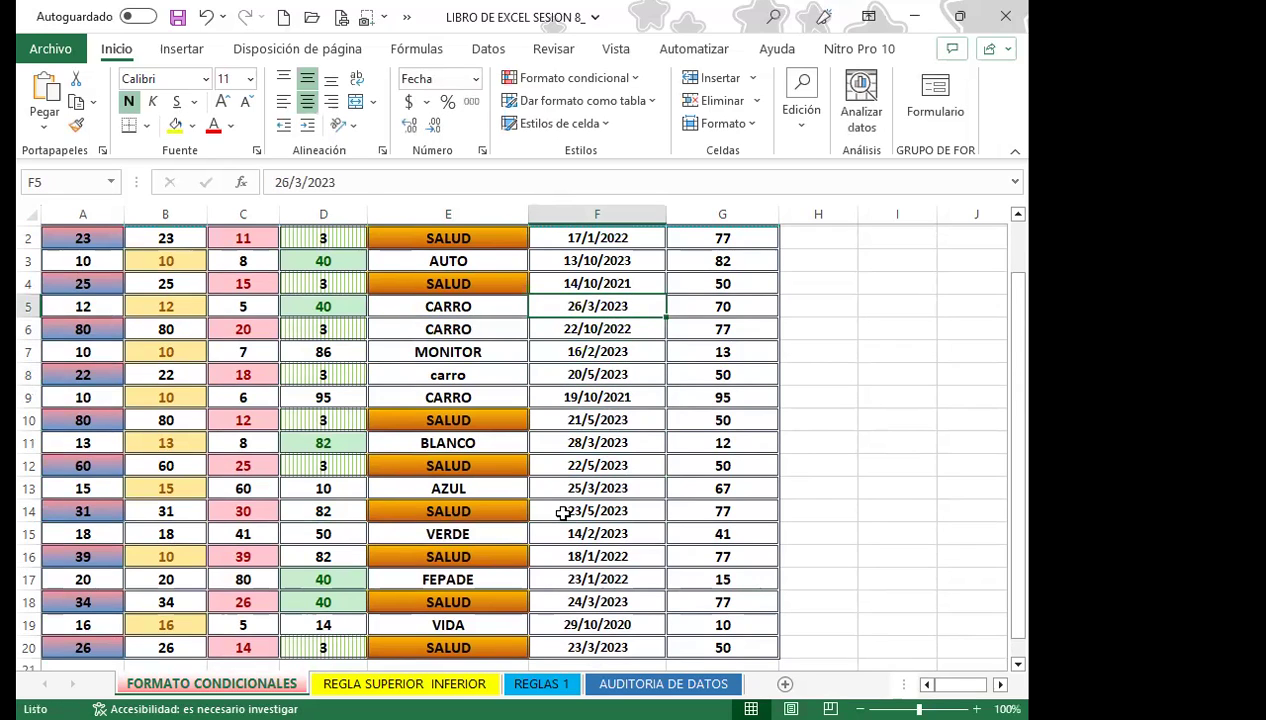
{"action": "type", "text": "19/5/2023"}
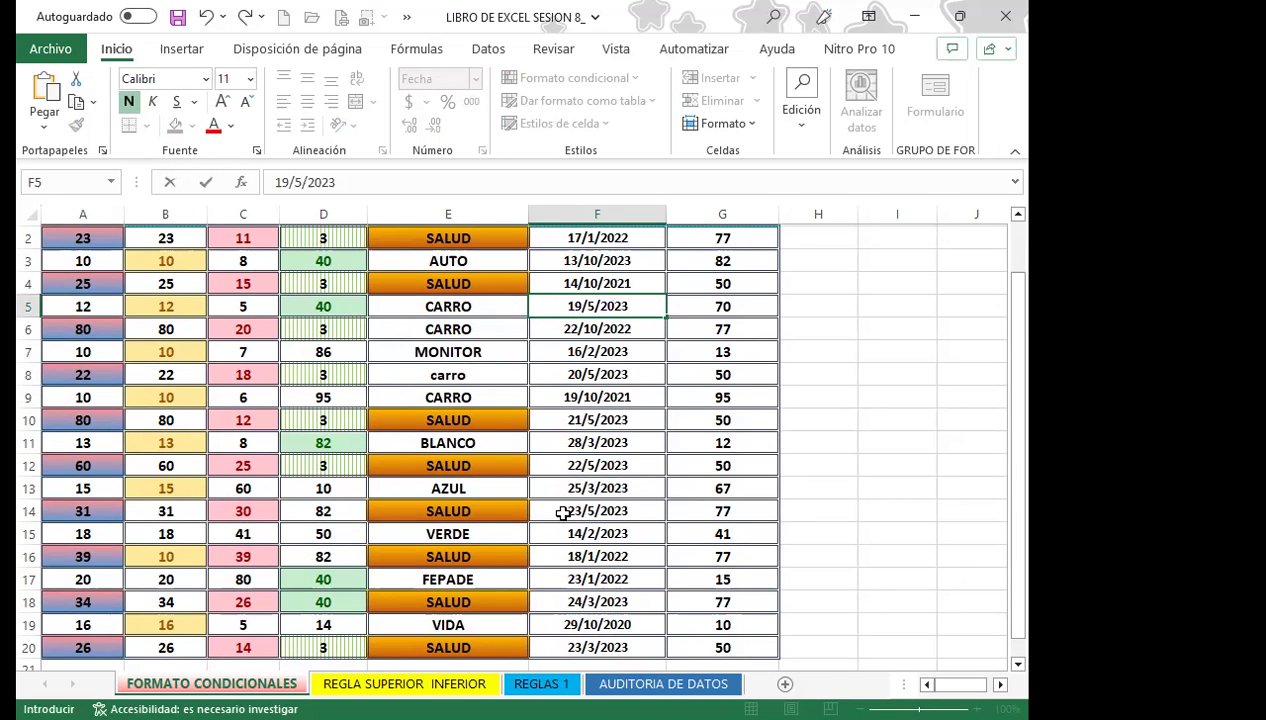
{"action": "left_click", "coordinate": [560, 557]}
{"action": "scroll", "coordinate": [594, 491], "scroll_direction": "up", "scroll_amount": 1}
{"action": "mouse_move", "coordinate": [574, 294]}
{"action": "left_mouse_down"}
{"action": "mouse_move", "coordinate": [597, 585]}
{"action": "mouse_move", "coordinate": [578, 645]}
{"action": "left_mouse_up"}
{"action": "scroll", "coordinate": [557, 461], "scroll_direction": "up", "scroll_amount": 1}
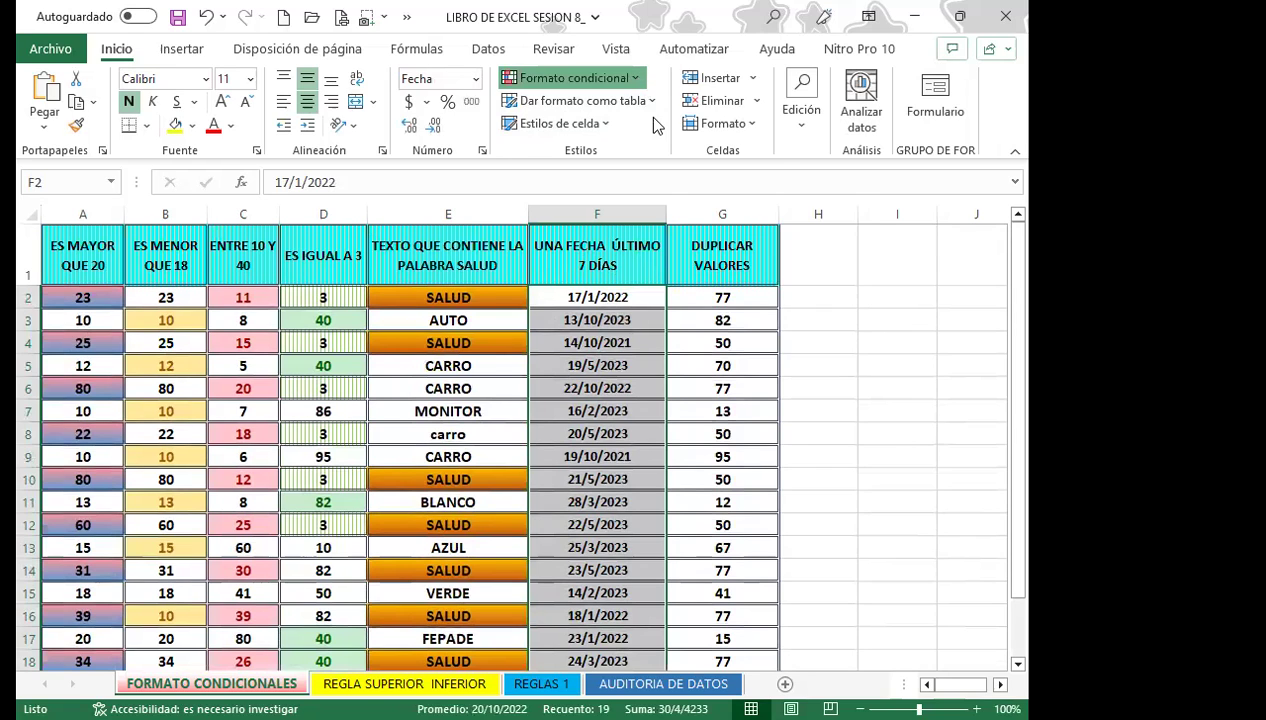
Start a 'Una fecha' rule for the column F dates and show its date-period list.
{"action": "left_click", "coordinate": [575, 78]}
{"action": "mouse_move", "coordinate": [624, 117]}
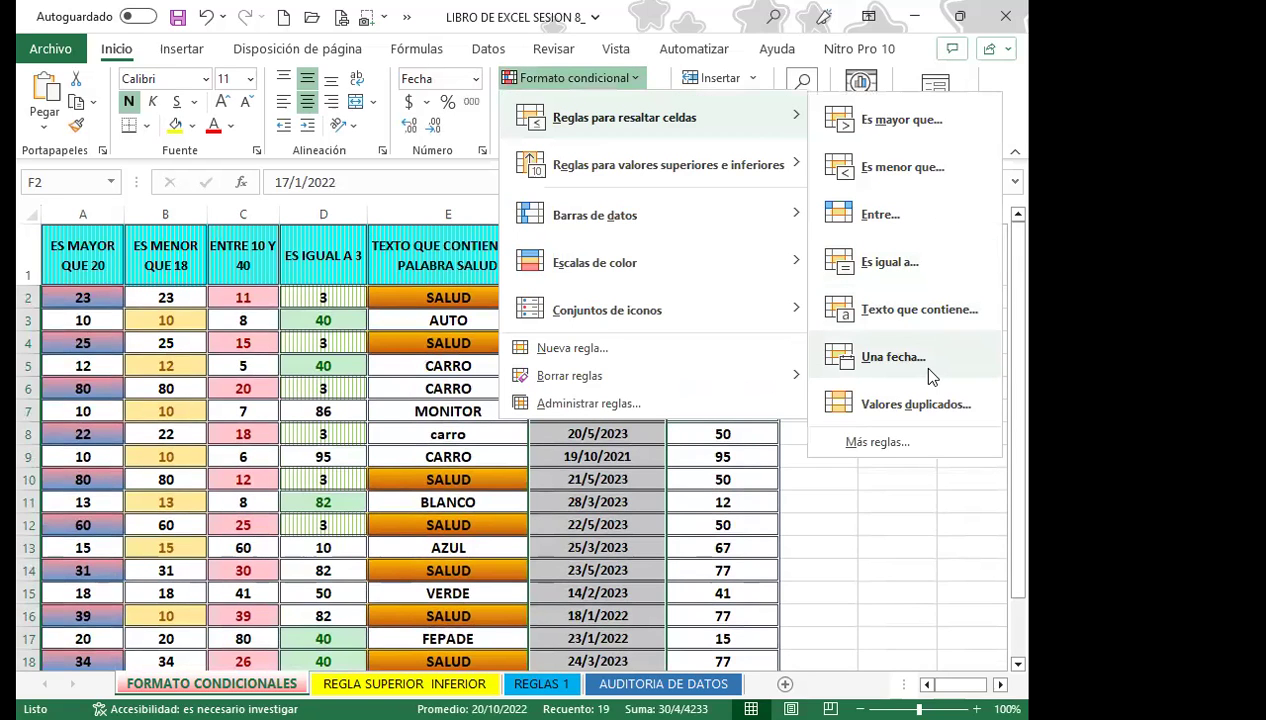
{"action": "left_click", "coordinate": [893, 357]}
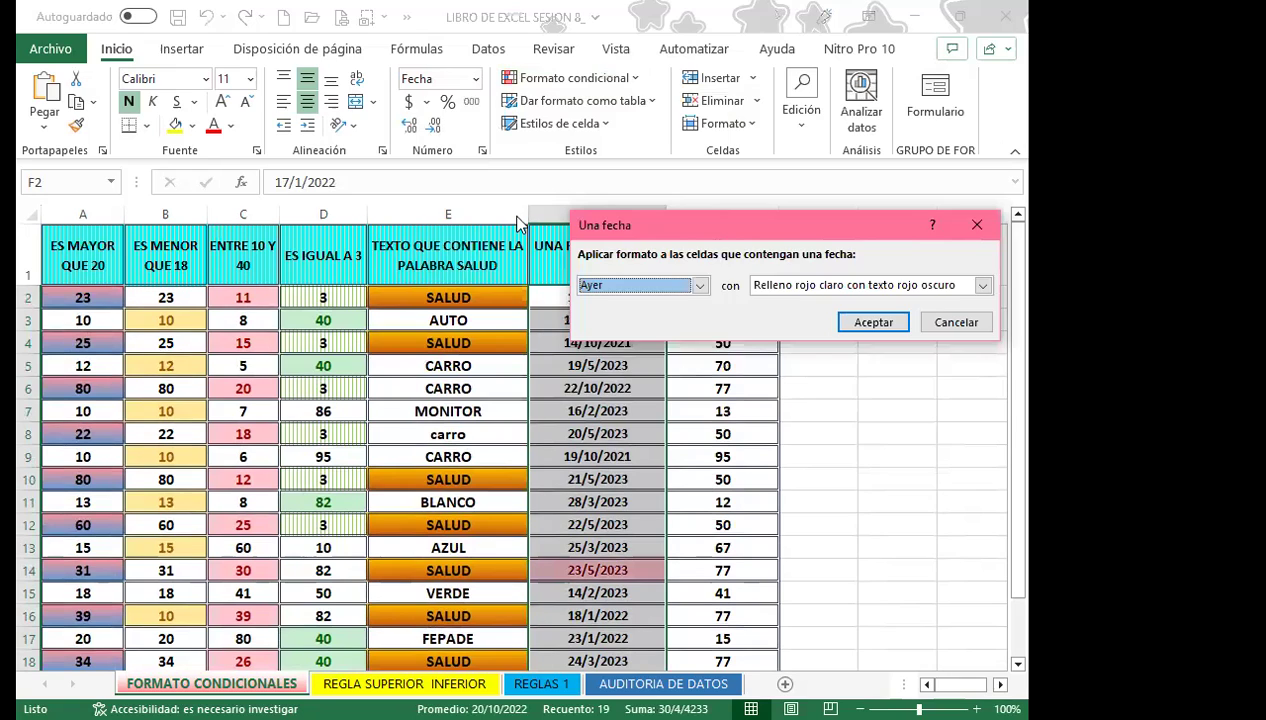
{"action": "left_click_drag", "start_coordinate": [710, 217], "coordinate": [412, 217]}
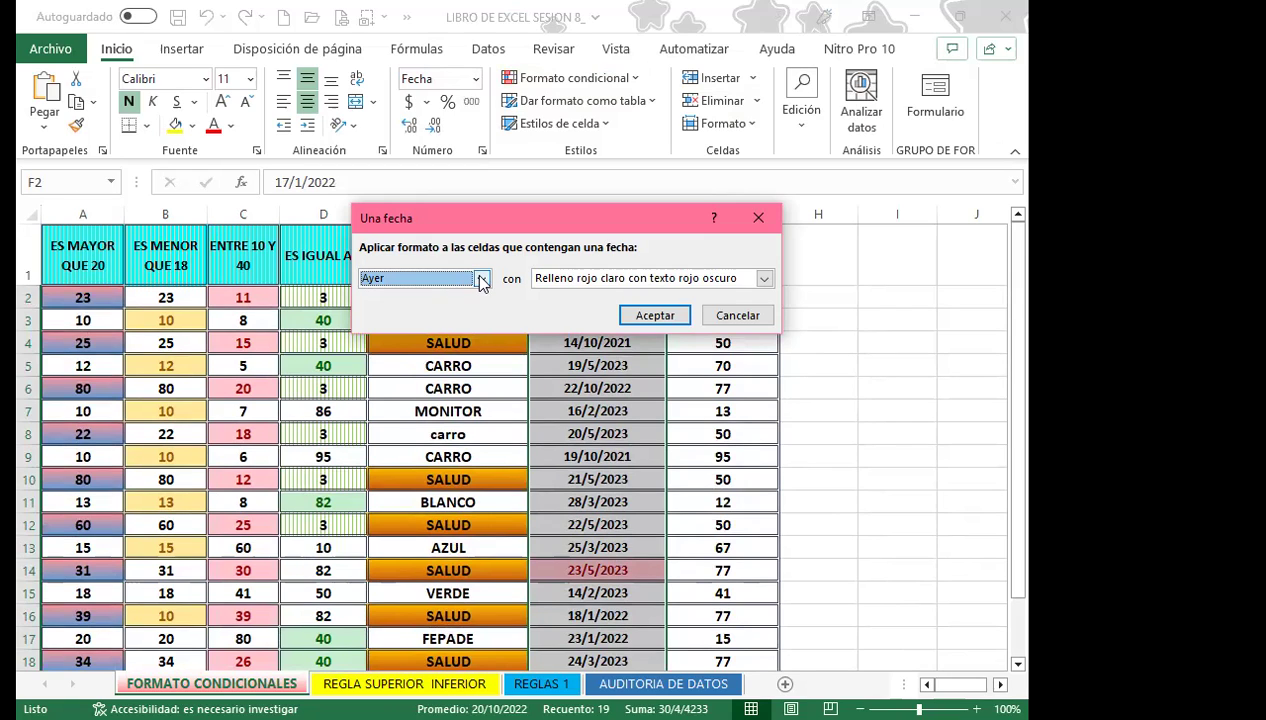
{"action": "left_click", "coordinate": [481, 280]}
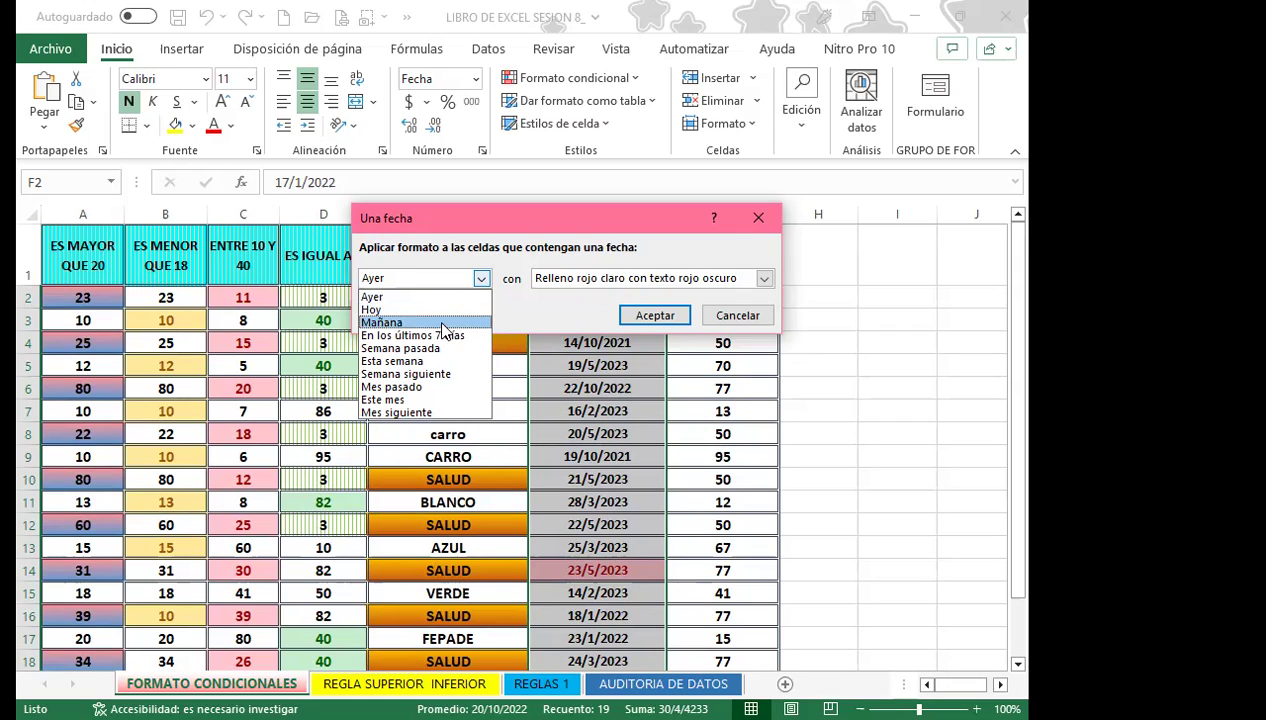
Set the date rule's condition to 'En los últimos 7 días'.
{"action": "left_click", "coordinate": [440, 322]}
{"action": "left_click", "coordinate": [481, 278]}
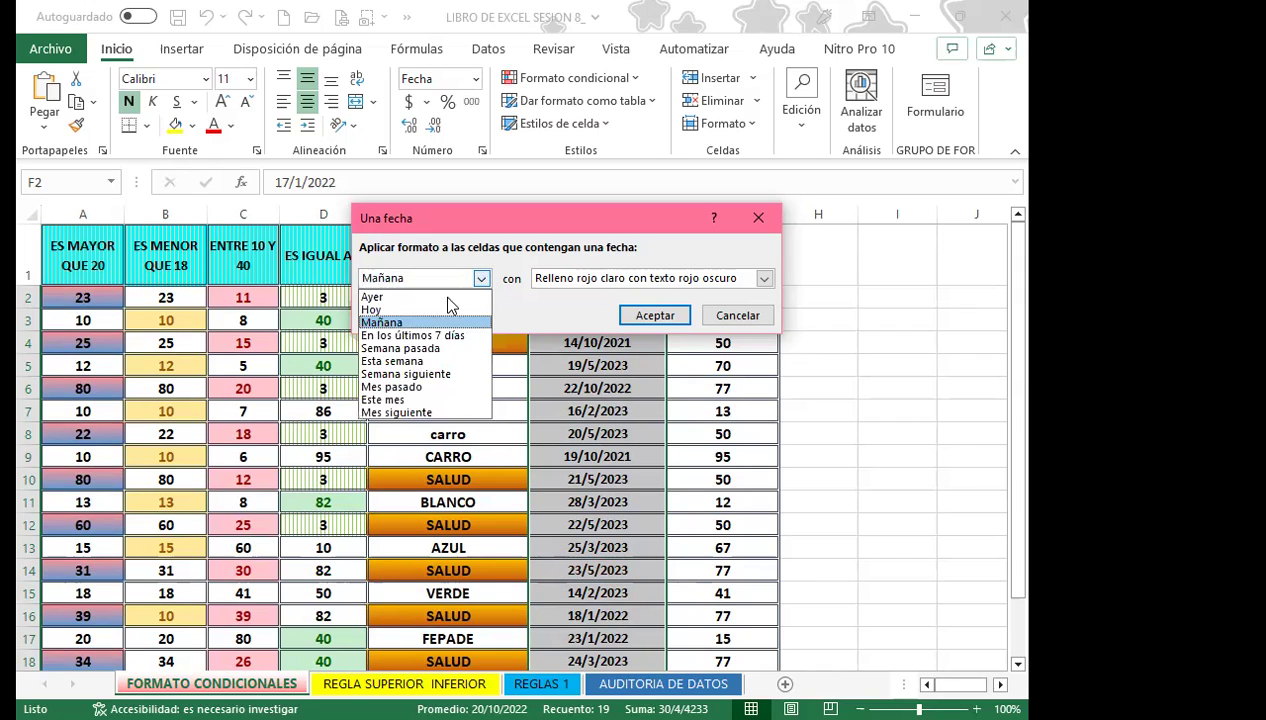
{"action": "left_click", "coordinate": [437, 337]}
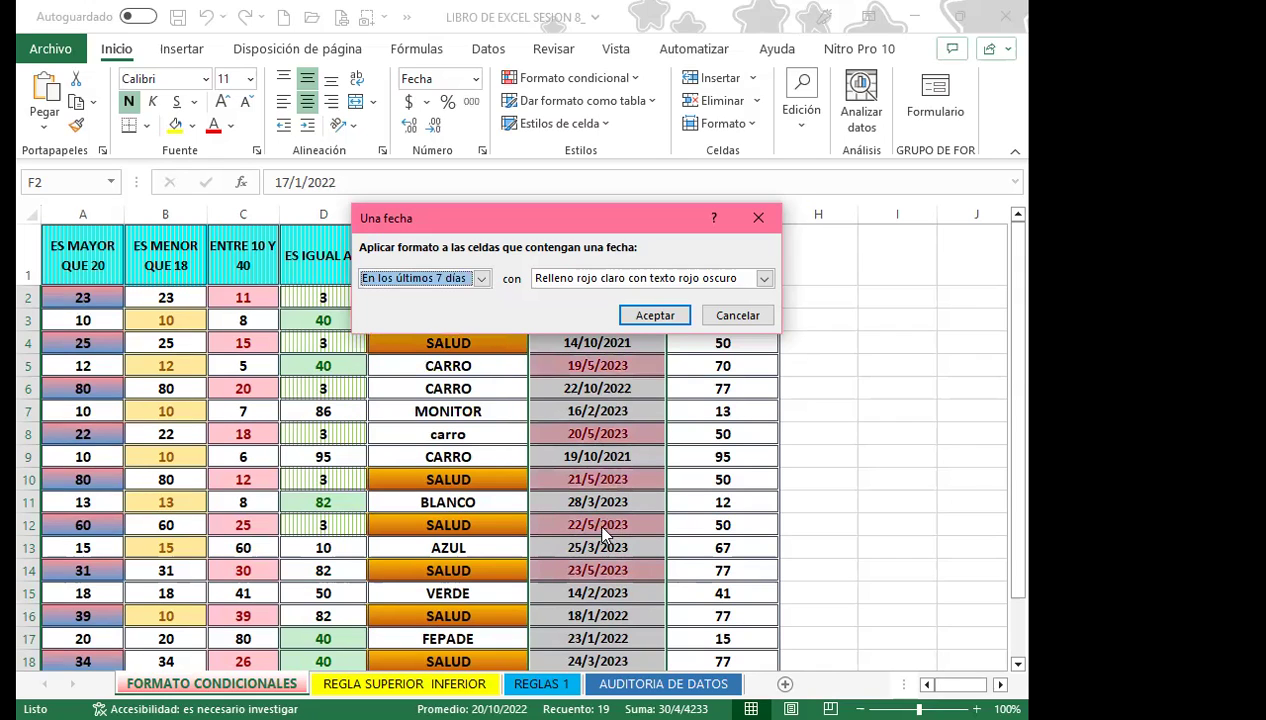
Give those dates a salmon pink thin horizontal-stripe pattern and confirm the rule.
{"action": "left_click", "coordinate": [763, 279]}
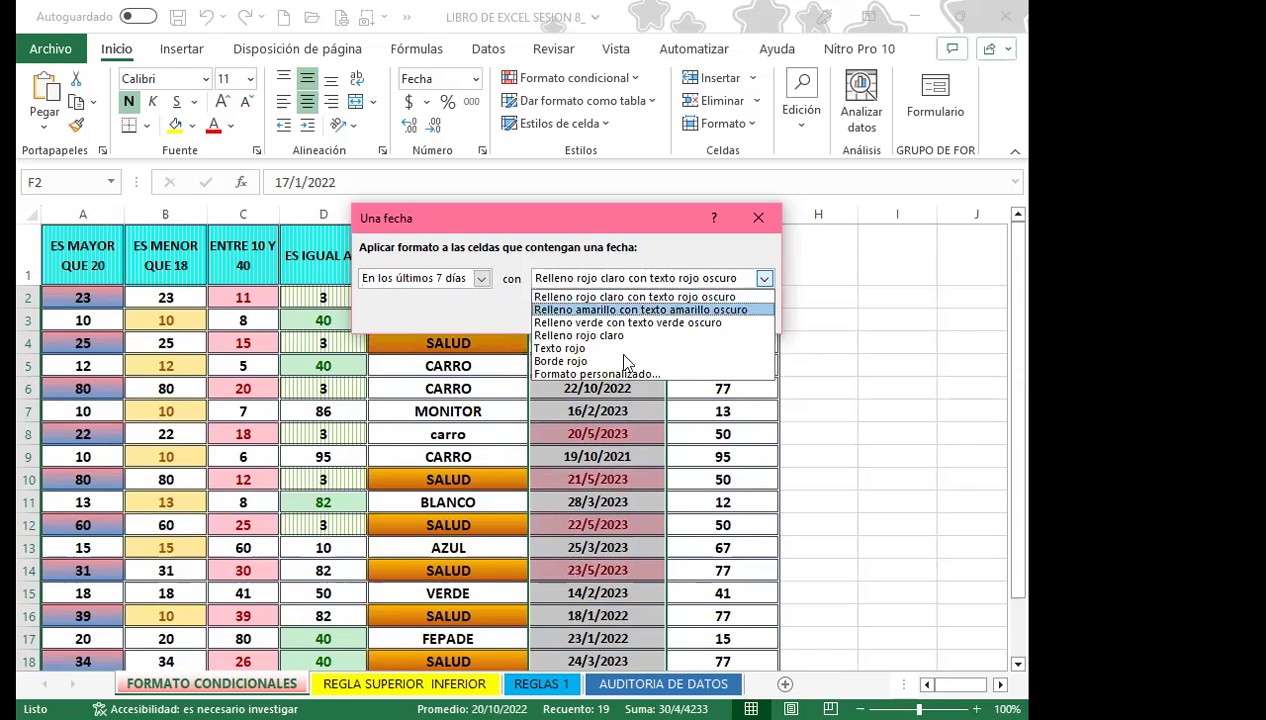
{"action": "left_click", "coordinate": [562, 370]}
{"action": "left_click", "coordinate": [922, 104]}
{"action": "left_click", "coordinate": [772, 375]}
{"action": "left_click", "coordinate": [925, 145]}
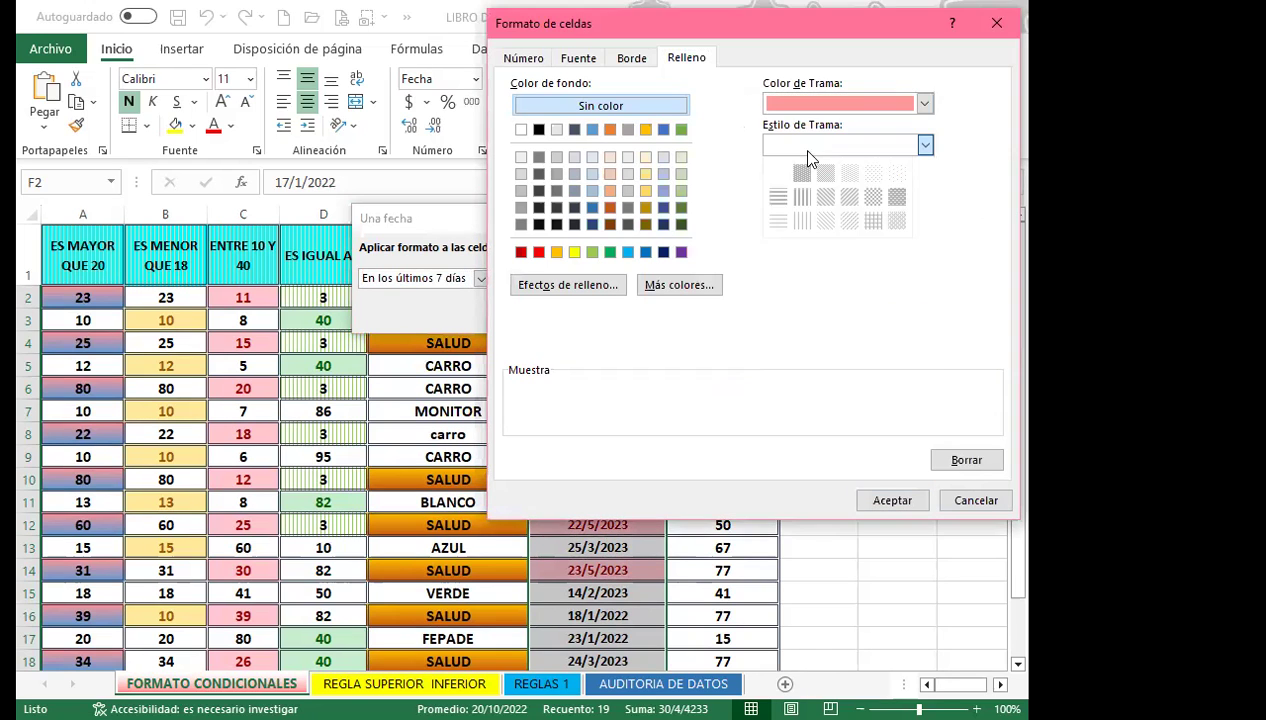
{"action": "left_click", "coordinate": [776, 237]}
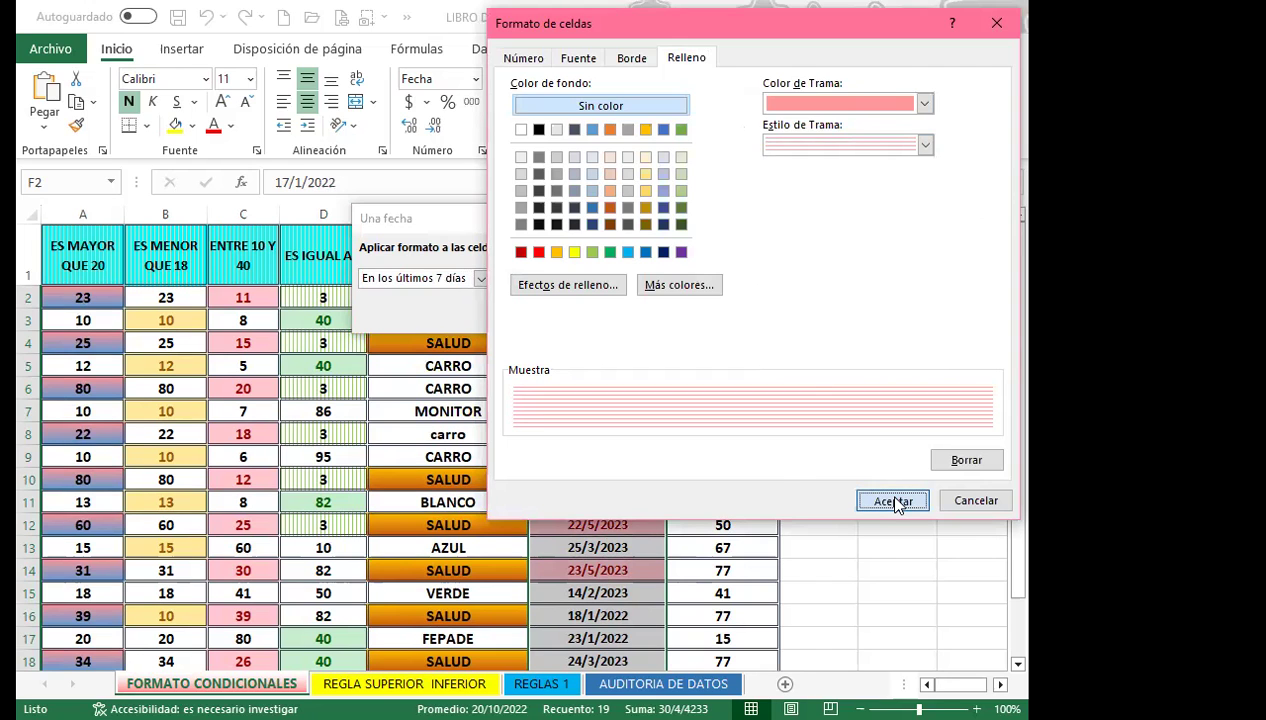
{"action": "left_click", "coordinate": [892, 500]}
{"action": "left_click", "coordinate": [656, 316]}
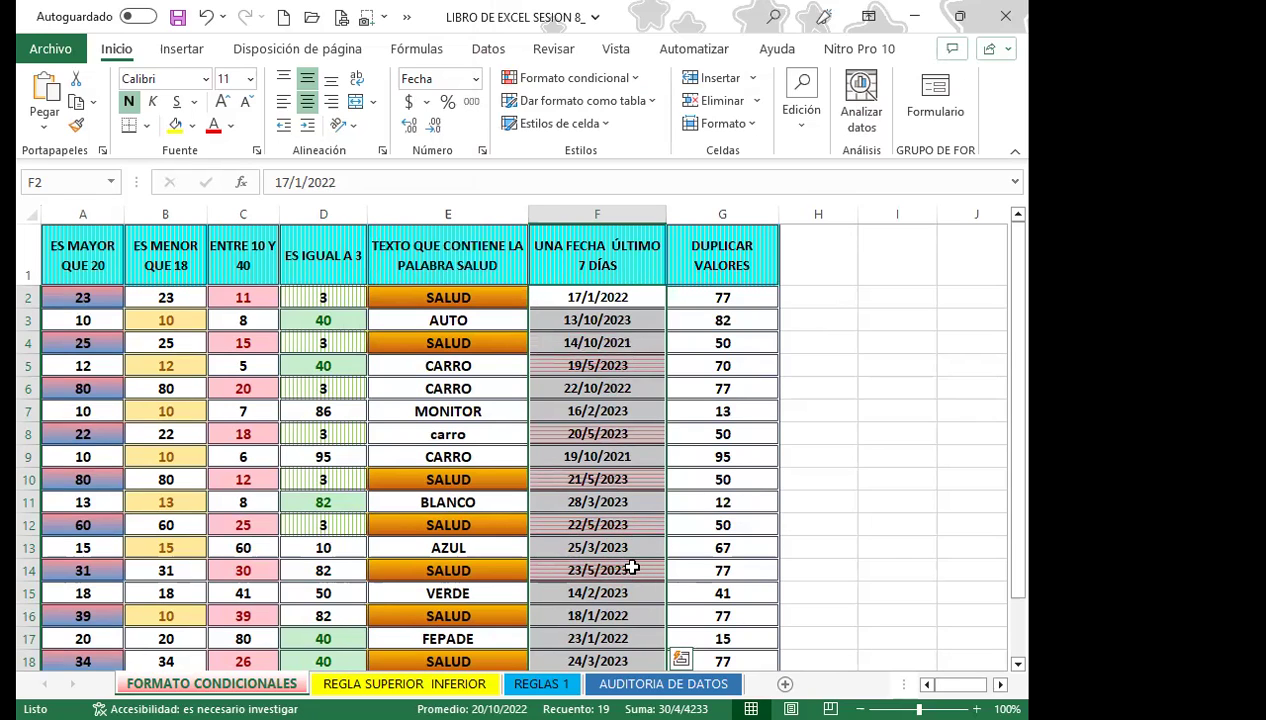
{"action": "left_click", "coordinate": [638, 570]}
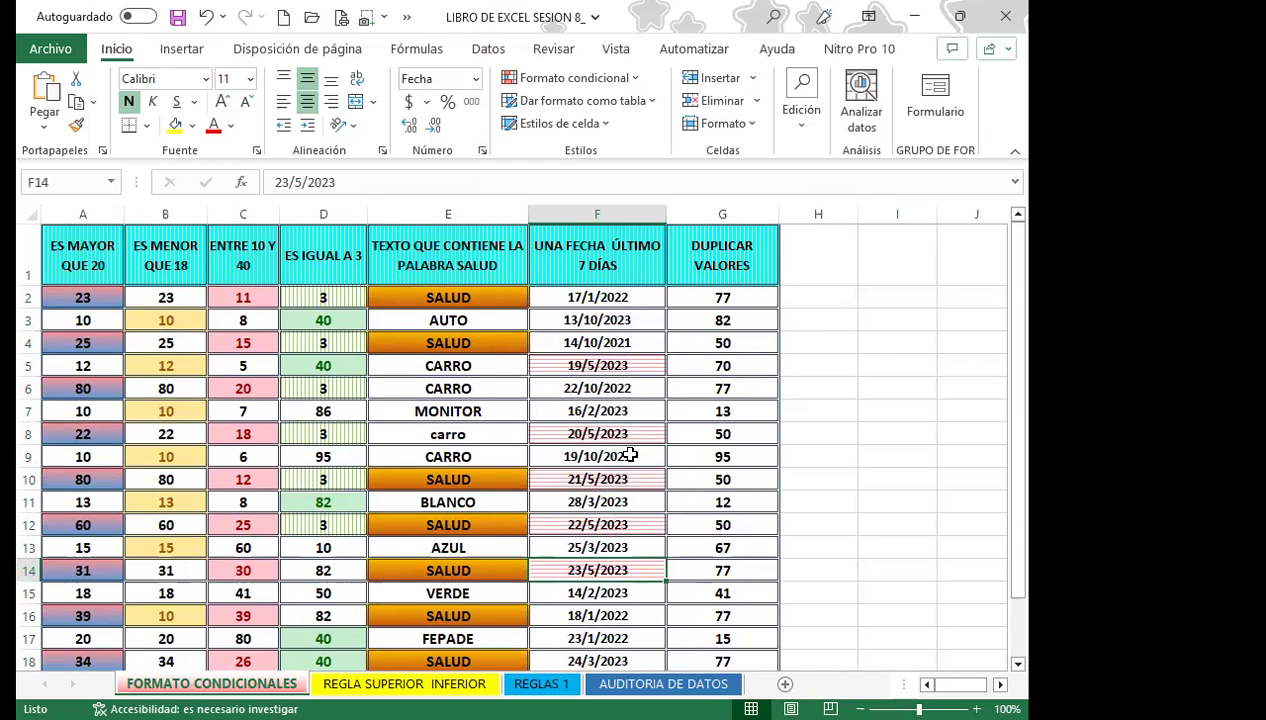
Select G2:G20 and start a Duplicate Values highlight rule for it.
{"action": "scroll", "coordinate": [635, 500], "scroll_direction": "down", "scroll_amount": 1}
{"action": "scroll", "coordinate": [621, 465], "scroll_direction": "up", "scroll_amount": 1}
{"action": "scroll", "coordinate": [626, 508], "scroll_direction": "down", "scroll_amount": 1}
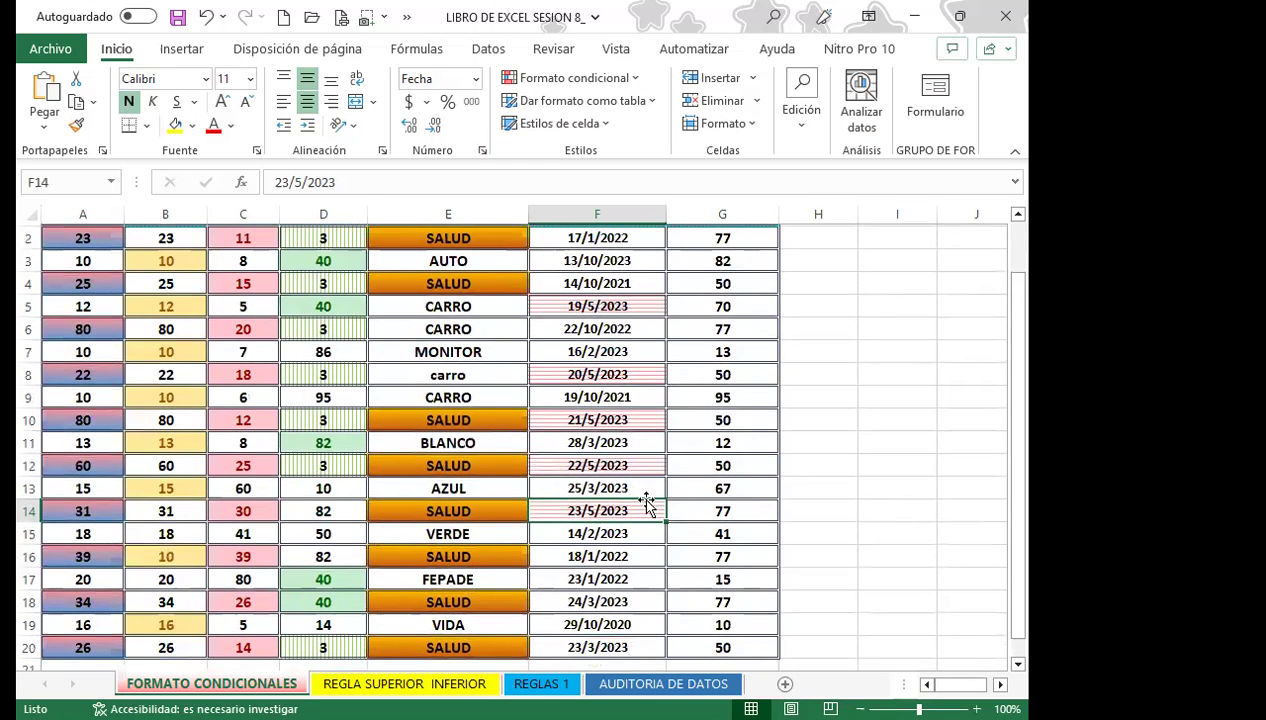
{"action": "scroll", "coordinate": [650, 460], "scroll_direction": "up", "scroll_amount": 1}
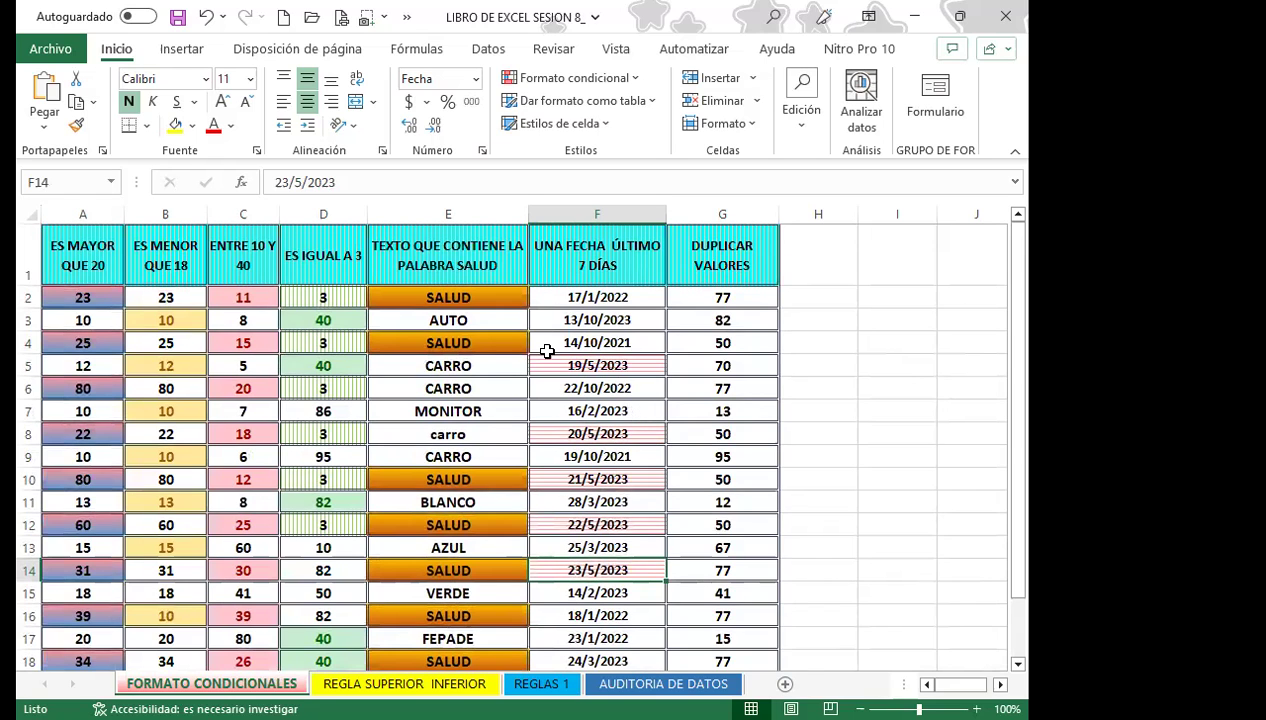
{"action": "mouse_move", "coordinate": [563, 297]}
{"action": "left_mouse_down"}
{"action": "mouse_move", "coordinate": [592, 683]}
{"action": "mouse_move", "coordinate": [593, 621]}
{"action": "left_mouse_up"}
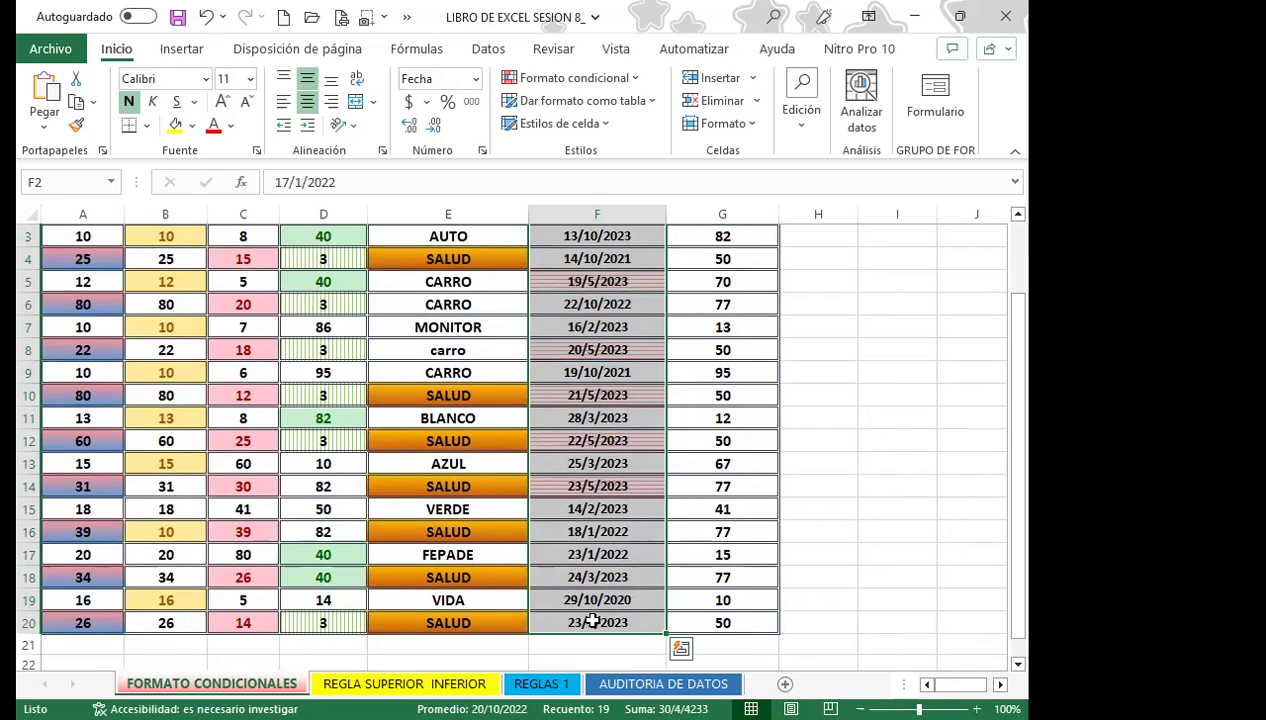
{"action": "scroll", "coordinate": [585, 505], "scroll_direction": "up", "scroll_amount": 1}
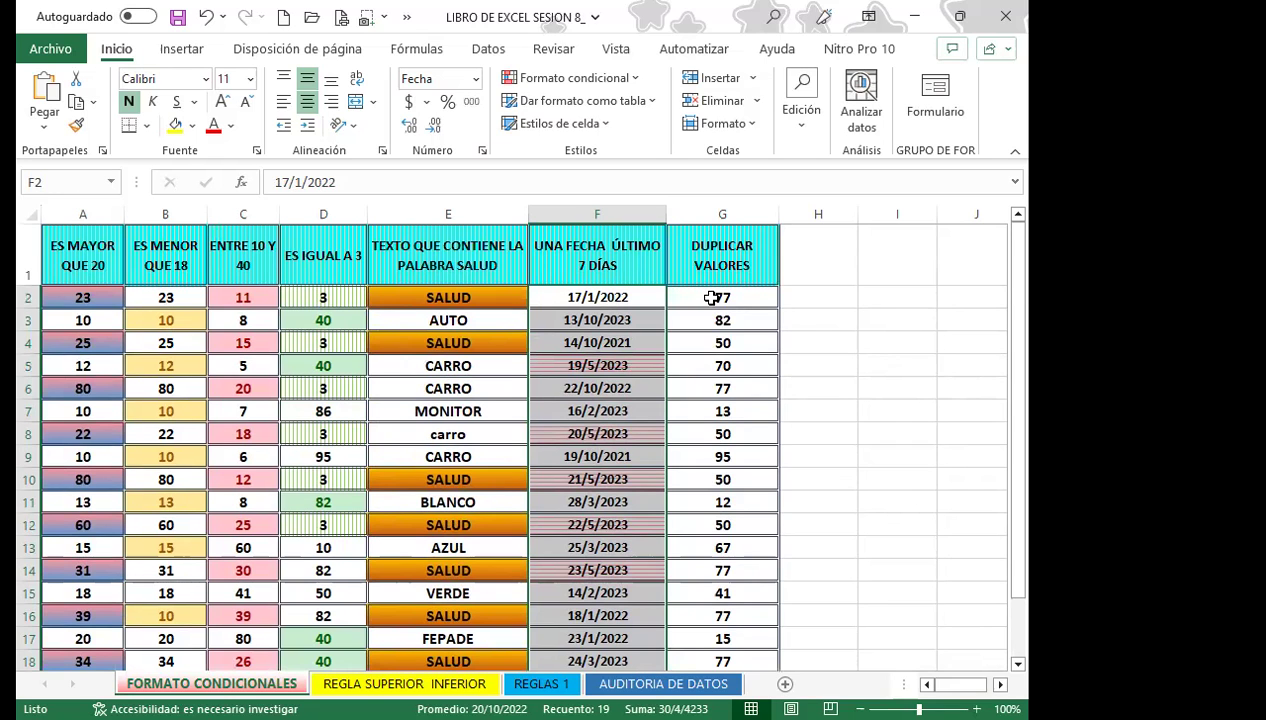
{"action": "mouse_move", "coordinate": [711, 297]}
{"action": "left_mouse_down"}
{"action": "mouse_move", "coordinate": [722, 645]}
{"action": "mouse_move", "coordinate": [722, 622]}
{"action": "mouse_move", "coordinate": [754, 624]}
{"action": "left_mouse_up"}
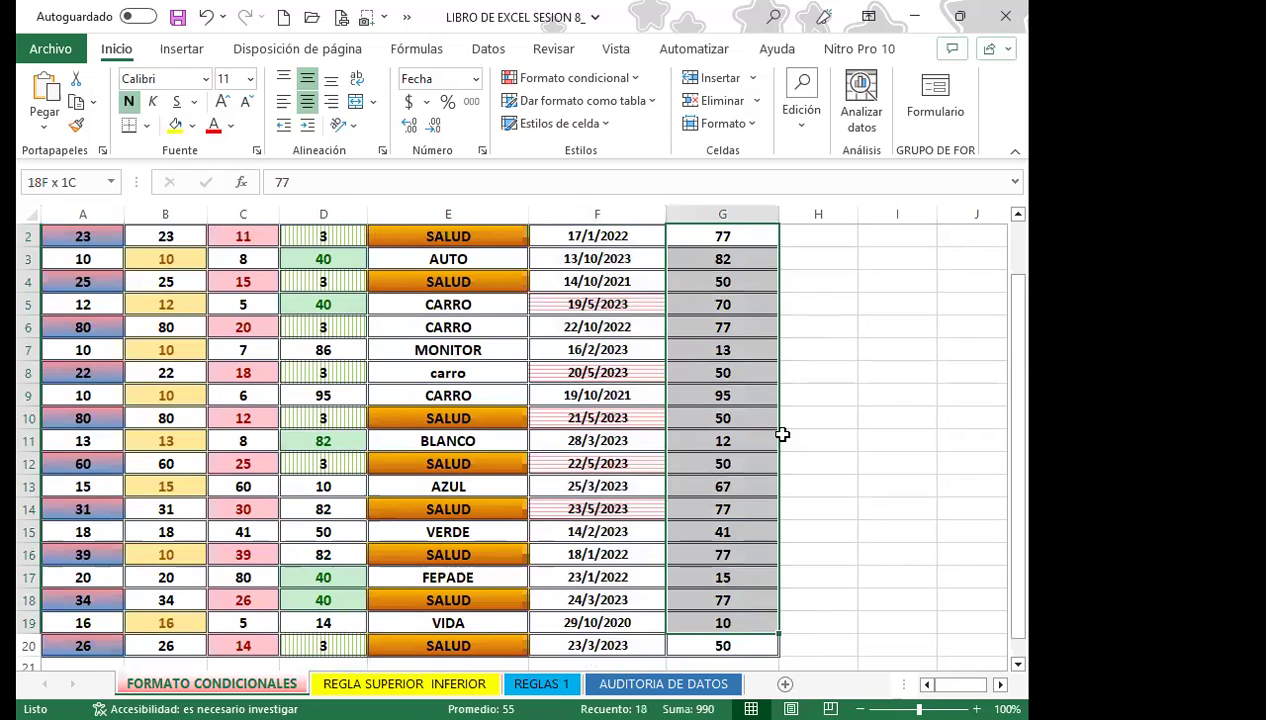
{"action": "scroll", "coordinate": [857, 381], "scroll_direction": "up", "scroll_amount": 1}
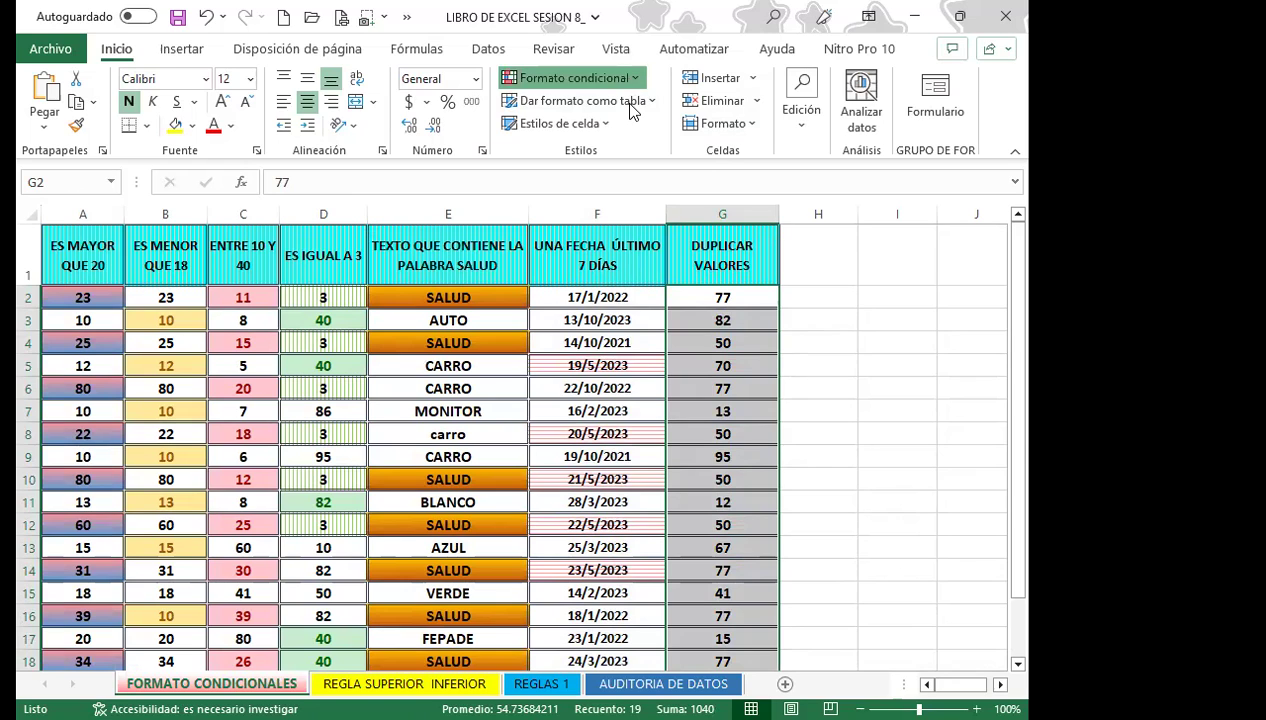
{"action": "mouse_move", "coordinate": [700, 118]}
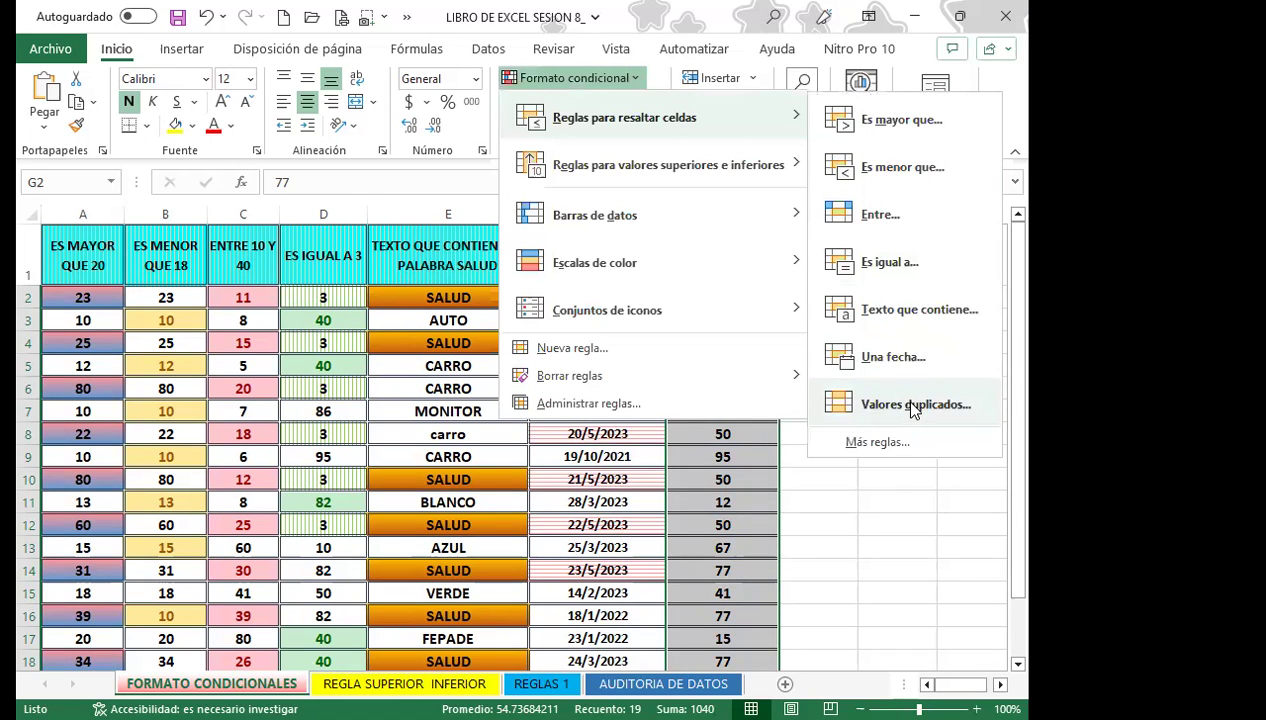
{"action": "left_click", "coordinate": [912, 405]}
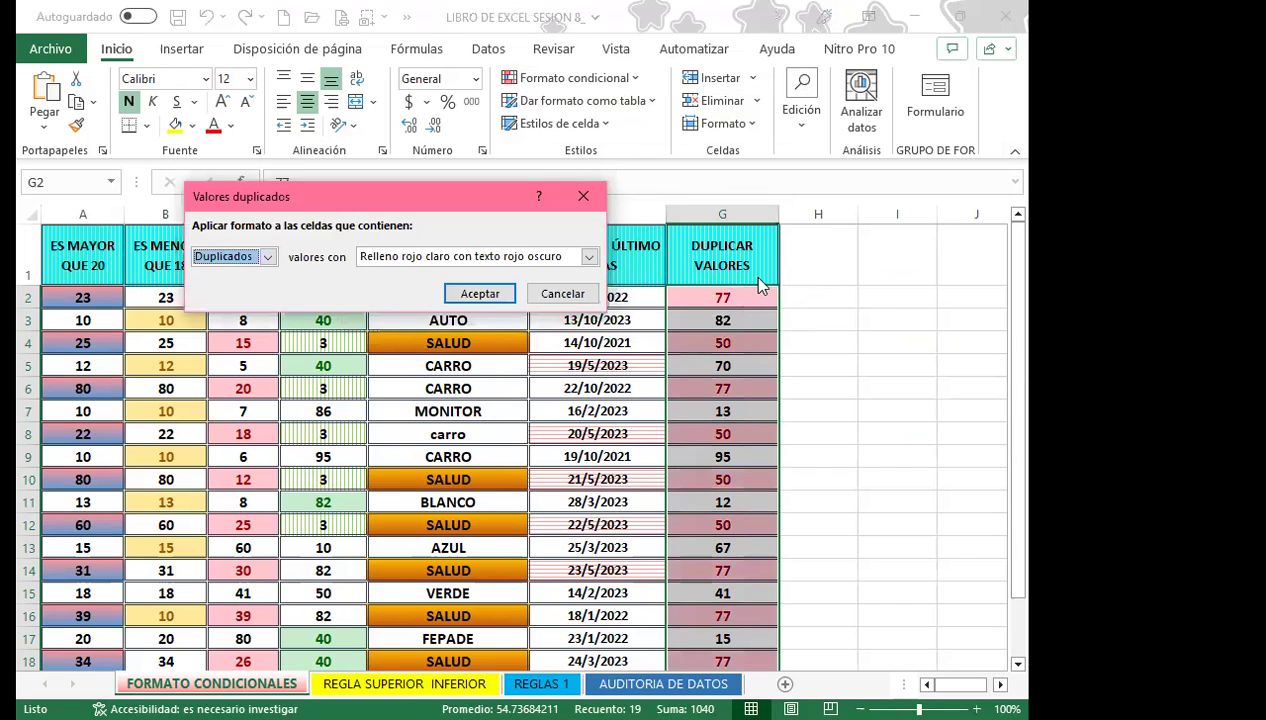
Define a custom horizontal gradient fill with light green as Color 1 for the rule.
{"action": "left_click", "coordinate": [589, 257]}
{"action": "left_click", "coordinate": [385, 352]}
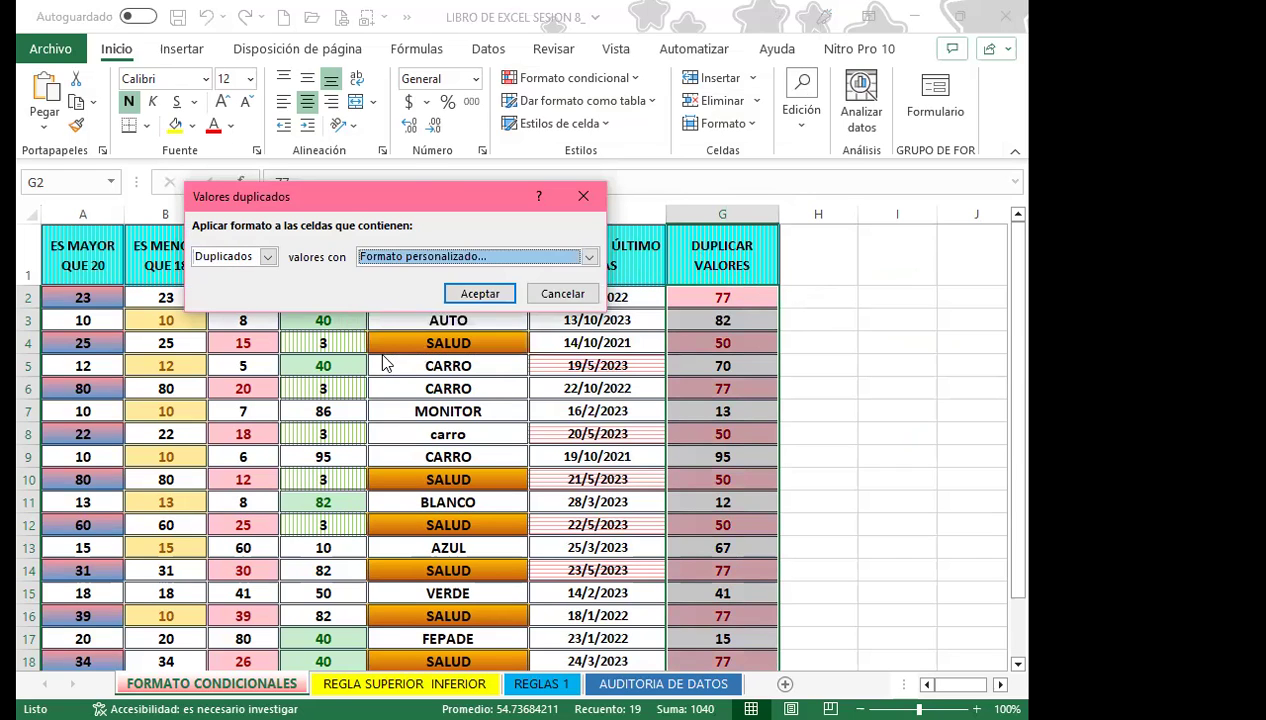
{"action": "left_click", "coordinate": [371, 276]}
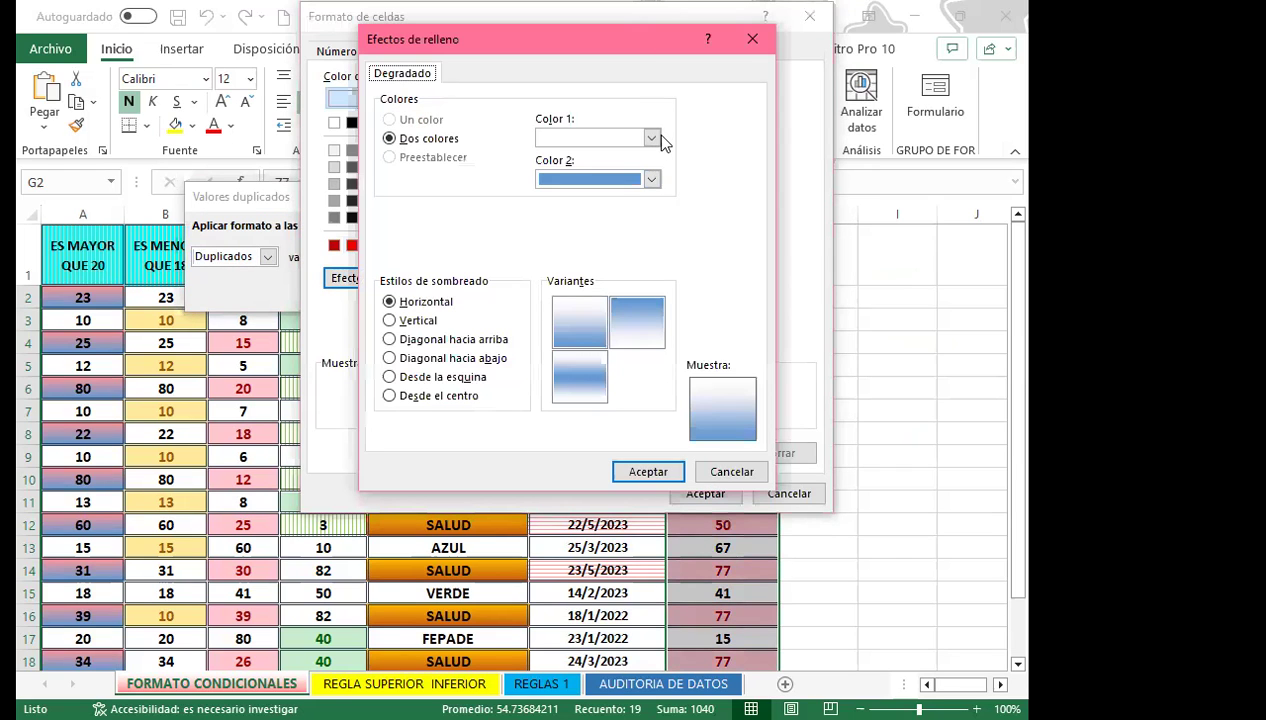
{"action": "left_click", "coordinate": [651, 137]}
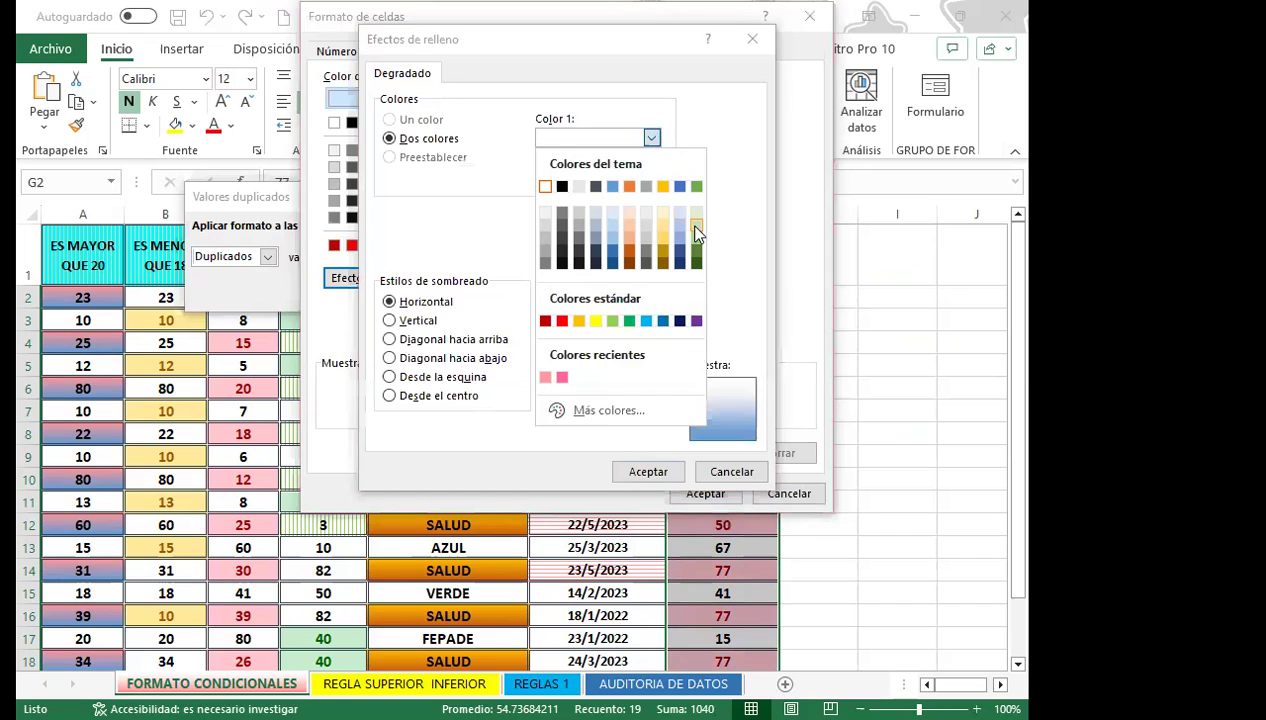
{"action": "left_click", "coordinate": [687, 219]}
{"action": "left_click", "coordinate": [630, 318]}
{"action": "left_click", "coordinate": [572, 328]}
{"action": "left_click", "coordinate": [648, 472]}
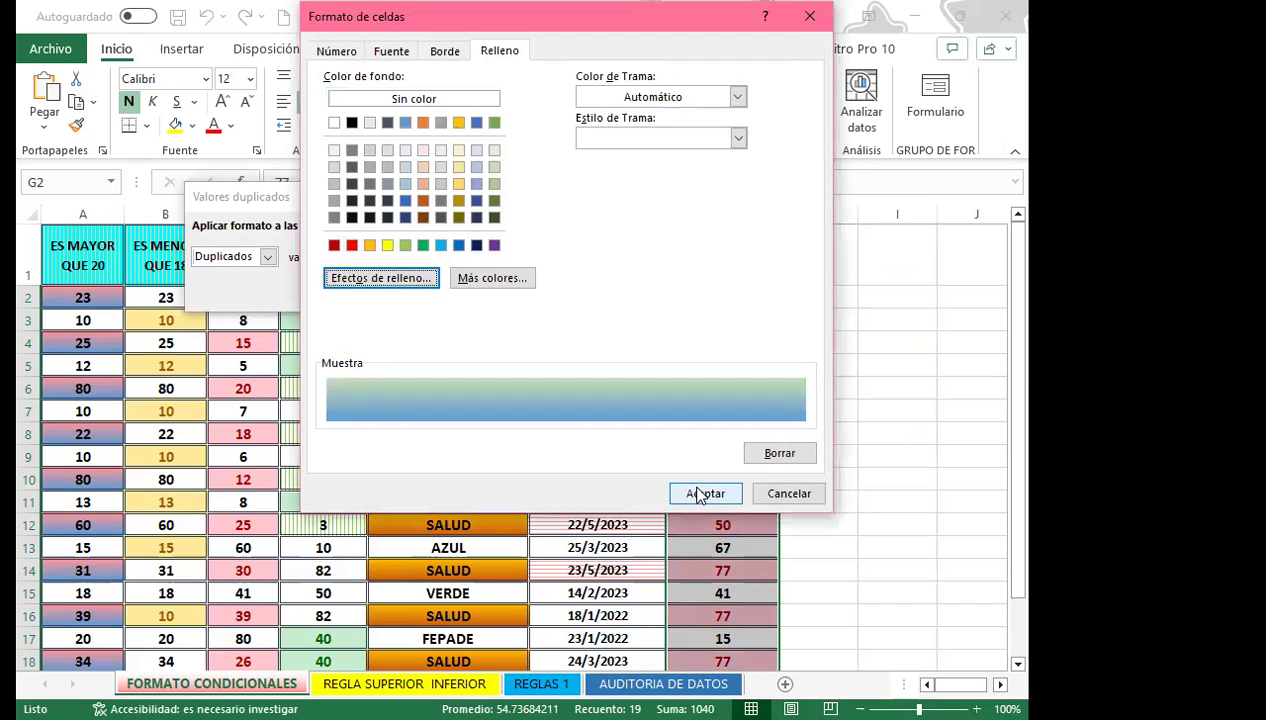
{"action": "left_click", "coordinate": [704, 493]}
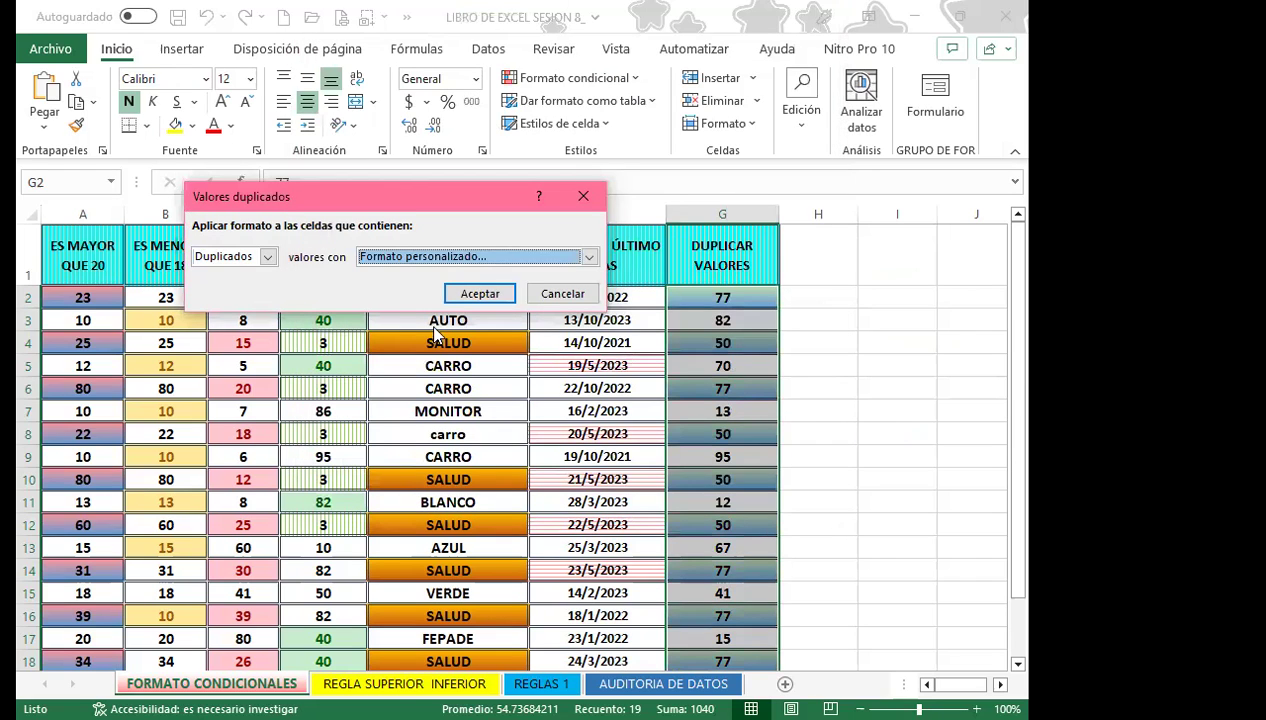
Keep the rule on Duplicate values and apply it to column G.
{"action": "left_click", "coordinate": [267, 257]}
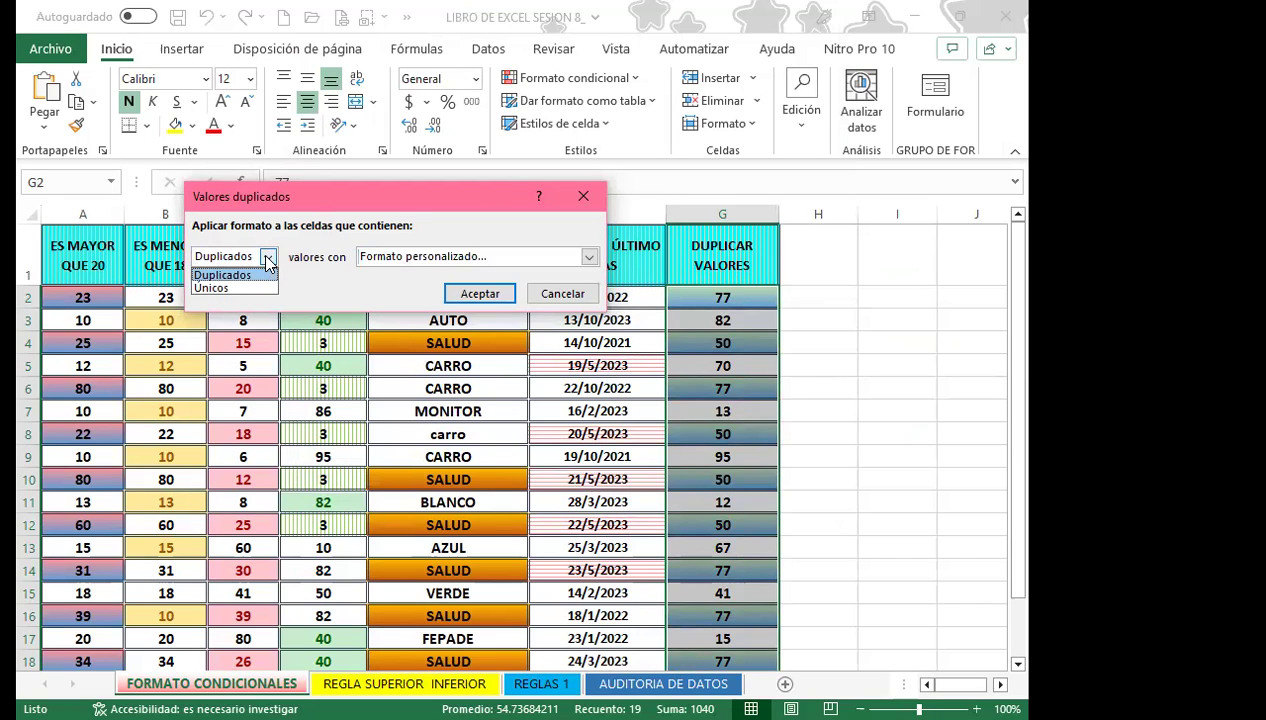
{"action": "left_click", "coordinate": [212, 288]}
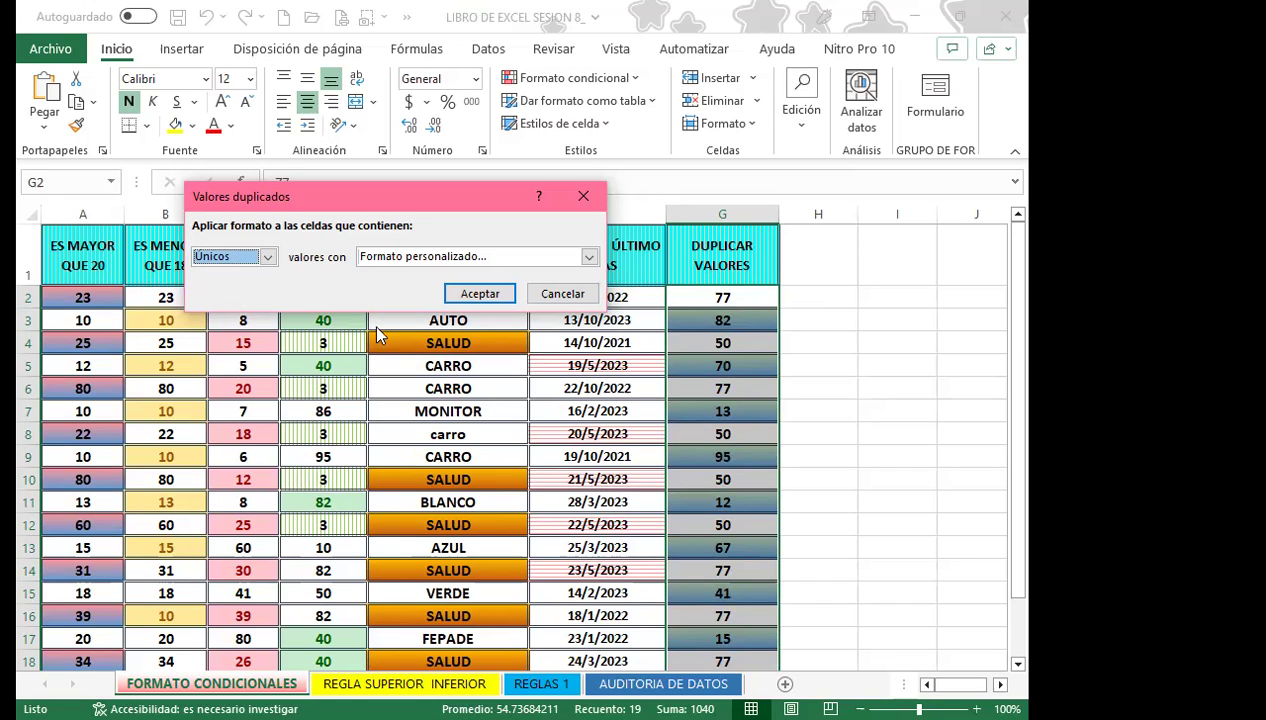
{"action": "left_click", "coordinate": [268, 257]}
{"action": "left_click", "coordinate": [230, 275]}
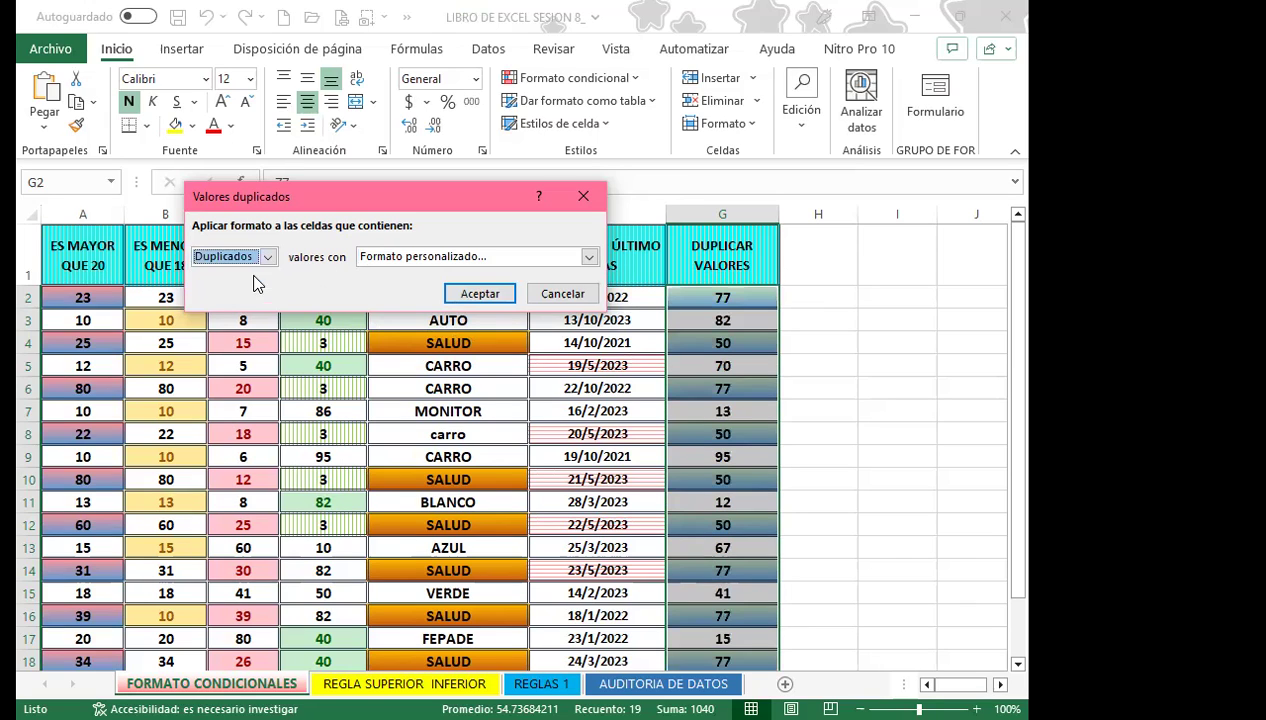
{"action": "left_click", "coordinate": [474, 298]}
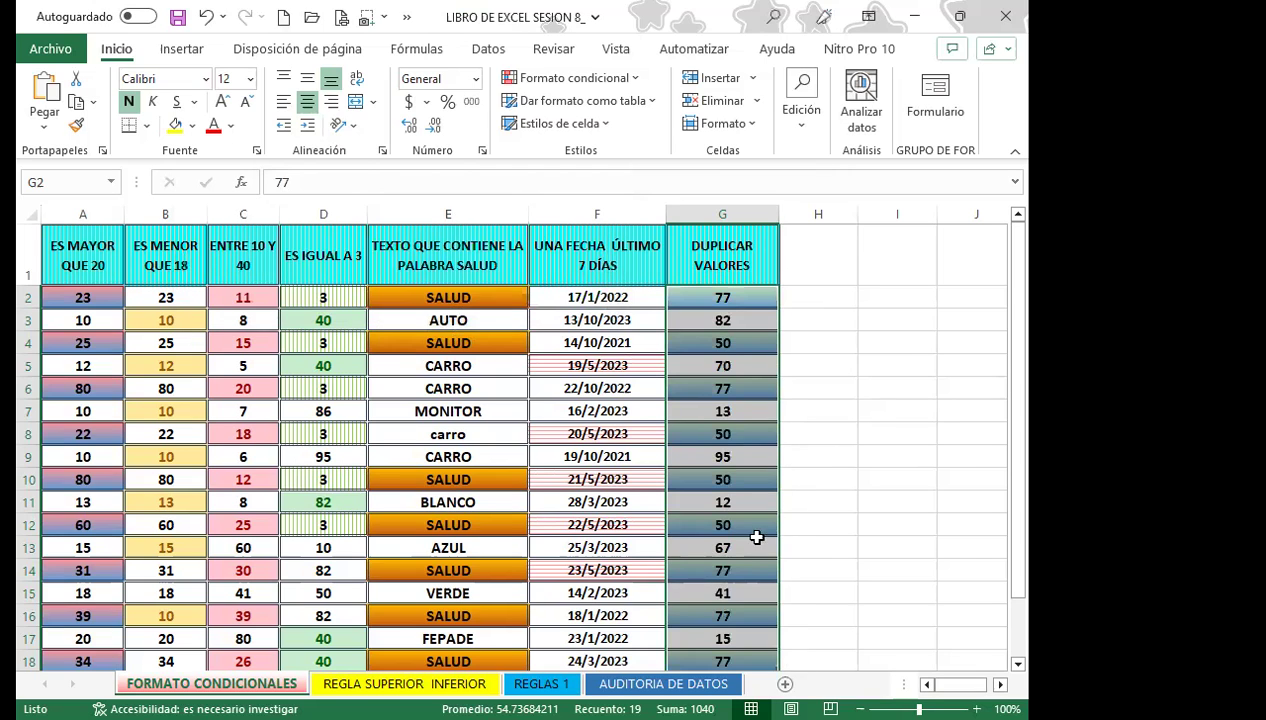
{"action": "scroll", "coordinate": [757, 537], "scroll_direction": "down", "scroll_amount": 1}
{"action": "left_click", "coordinate": [748, 582]}
{"action": "scroll", "coordinate": [764, 461], "scroll_direction": "up", "scroll_amount": 1}
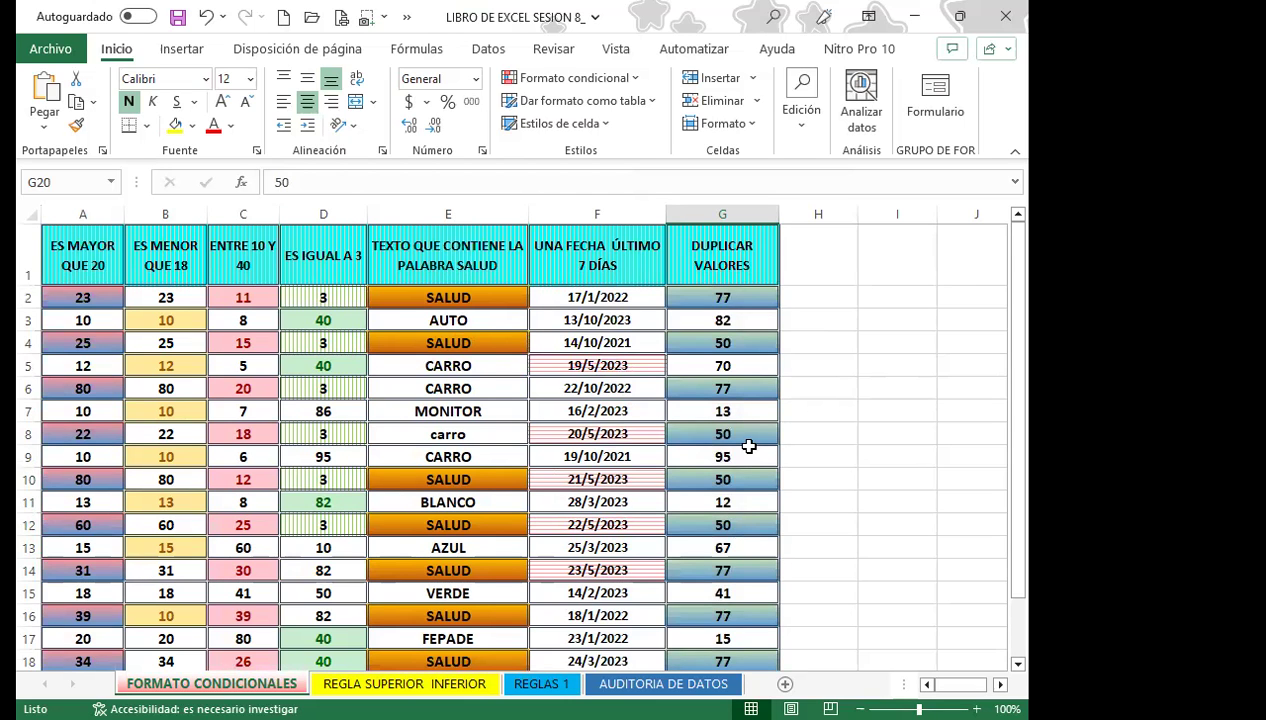
{"action": "scroll", "coordinate": [748, 445], "scroll_direction": "down", "scroll_amount": 2}
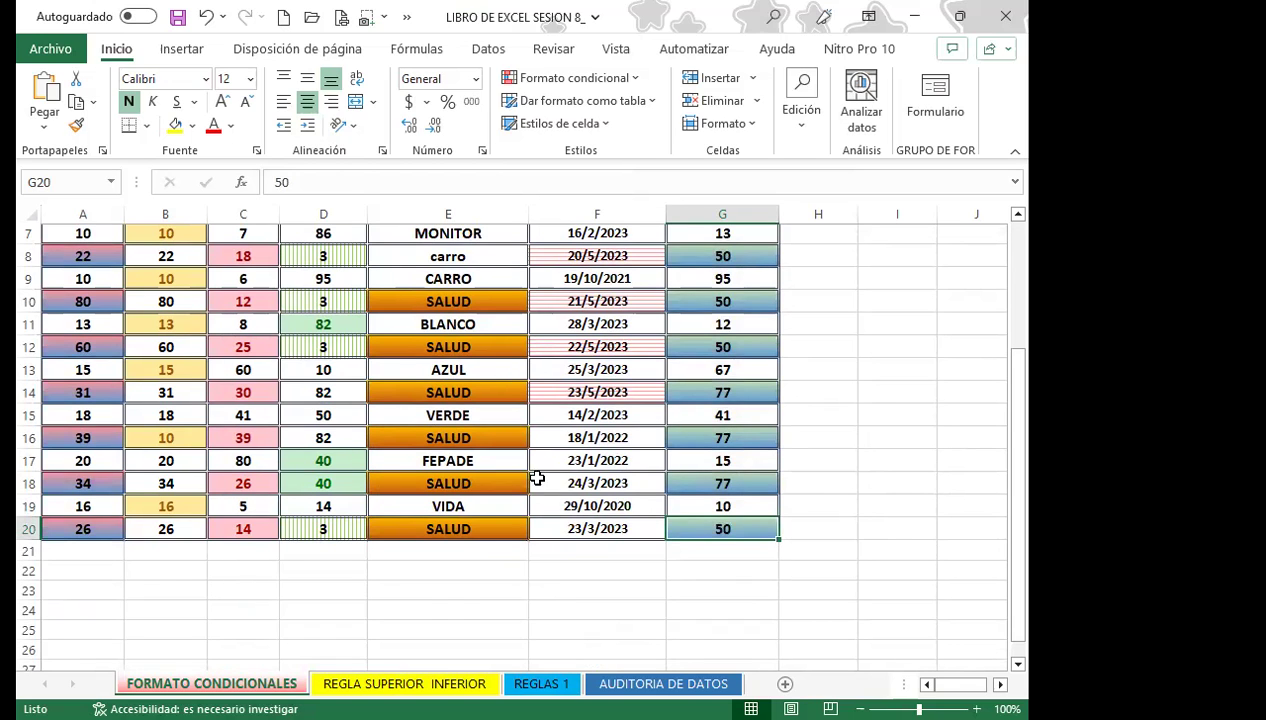
{"action": "scroll", "coordinate": [395, 446], "scroll_direction": "up", "scroll_amount": 2}
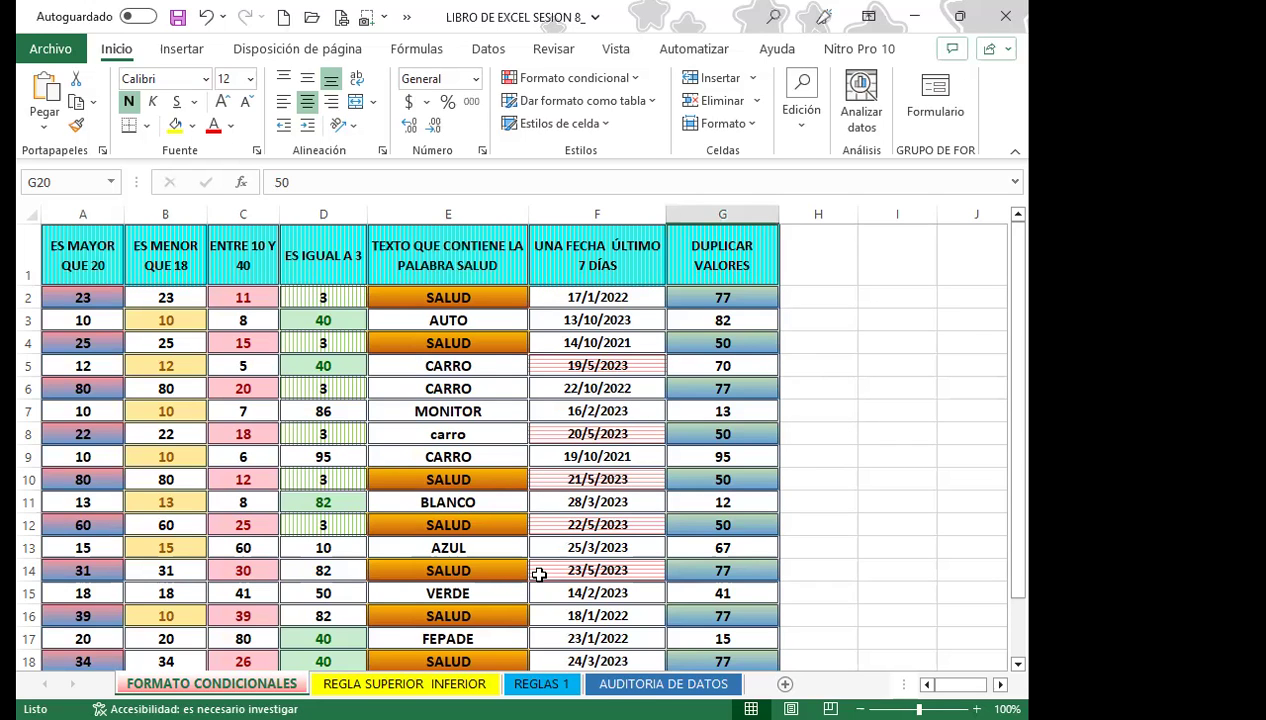
{"action": "scroll", "coordinate": [537, 570], "scroll_direction": "down", "scroll_amount": 1}
{"action": "scroll", "coordinate": [446, 565], "scroll_direction": "down", "scroll_amount": 3}
{"action": "left_click", "coordinate": [440, 566]}
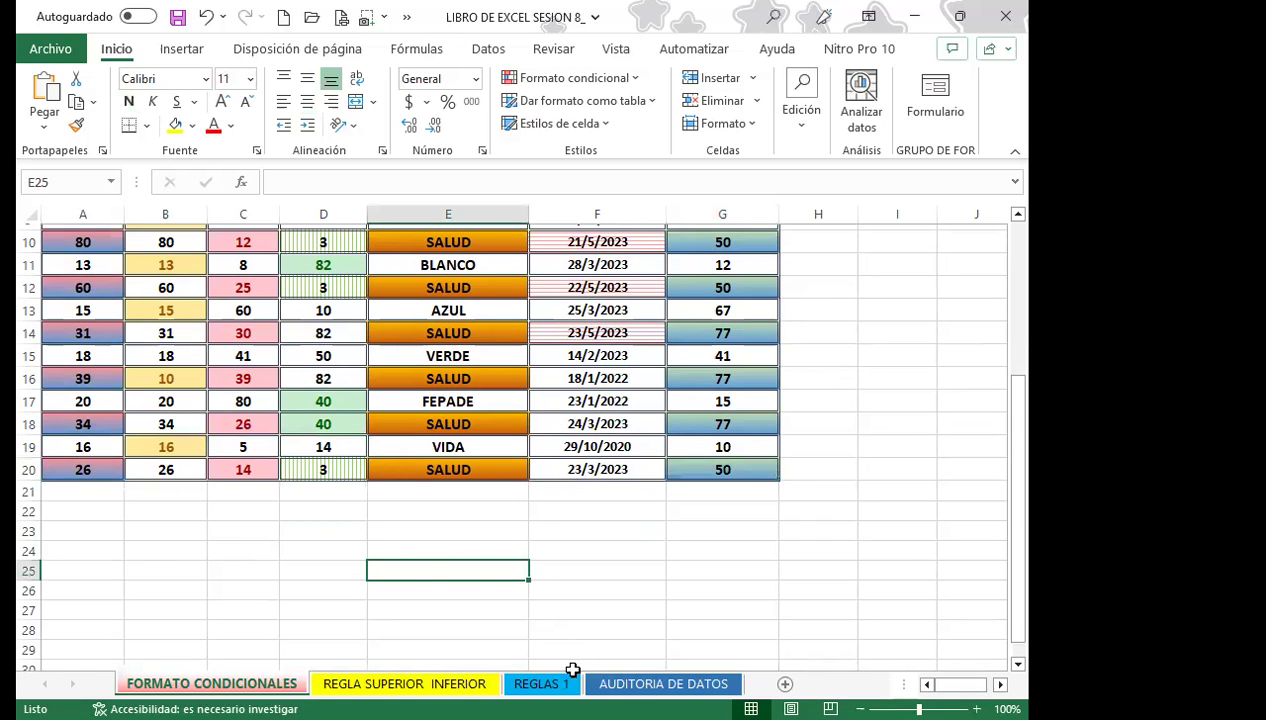
Switch to the REGLAS 1 sheet and scroll through the employee table to column J's tasks.
{"action": "left_click", "coordinate": [541, 684]}
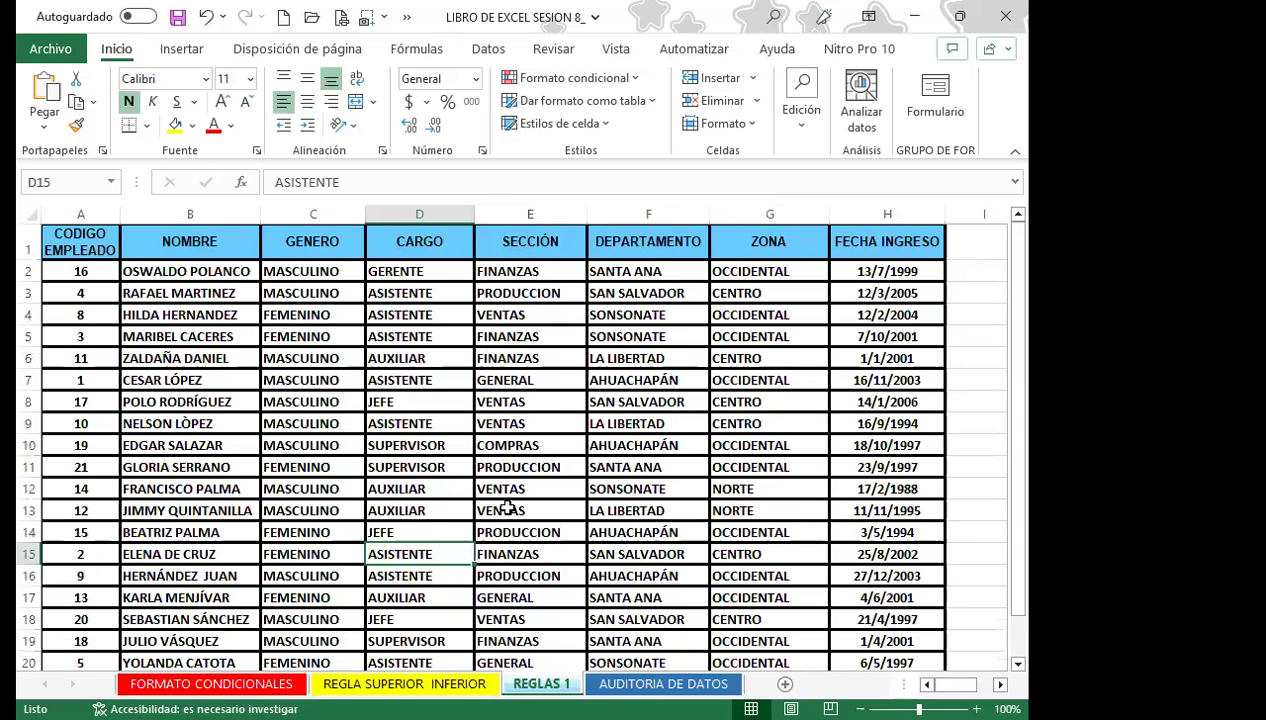
{"action": "scroll", "coordinate": [297, 475], "scroll_direction": "down", "scroll_amount": 1}
{"action": "scroll", "coordinate": [285, 512], "scroll_direction": "down", "scroll_amount": 2}
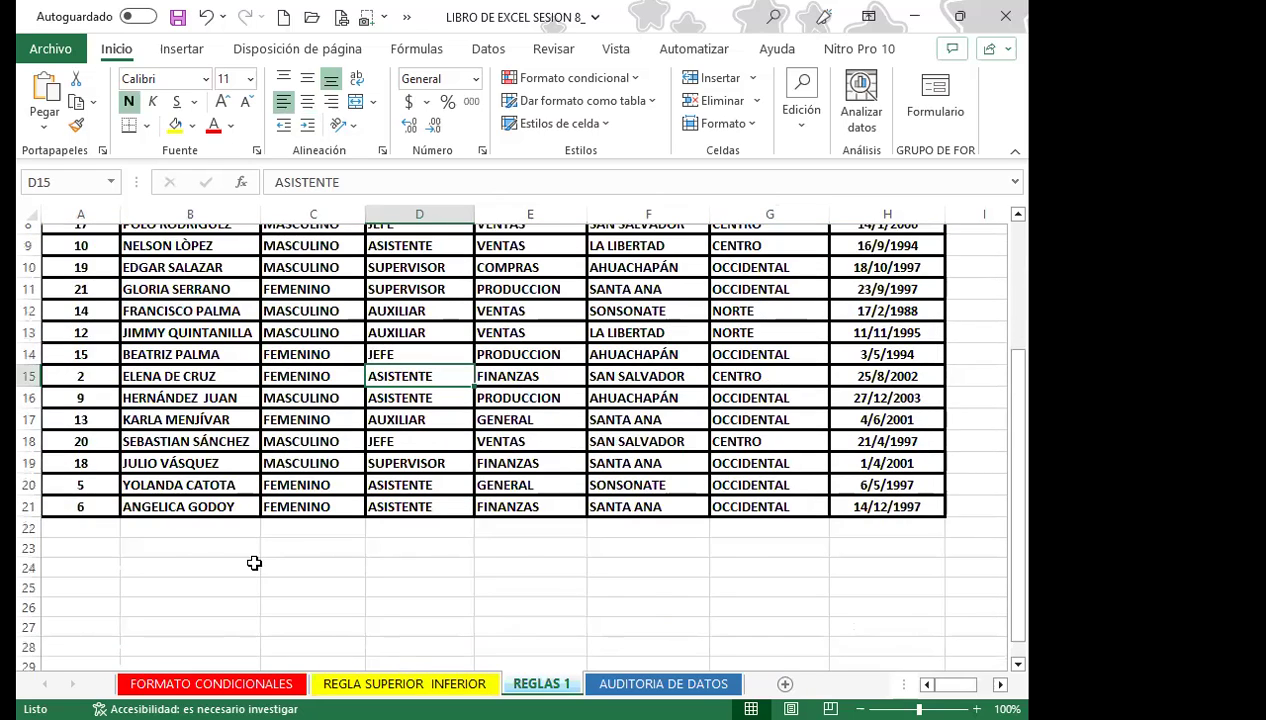
{"action": "scroll", "coordinate": [253, 563], "scroll_direction": "up", "scroll_amount": 3}
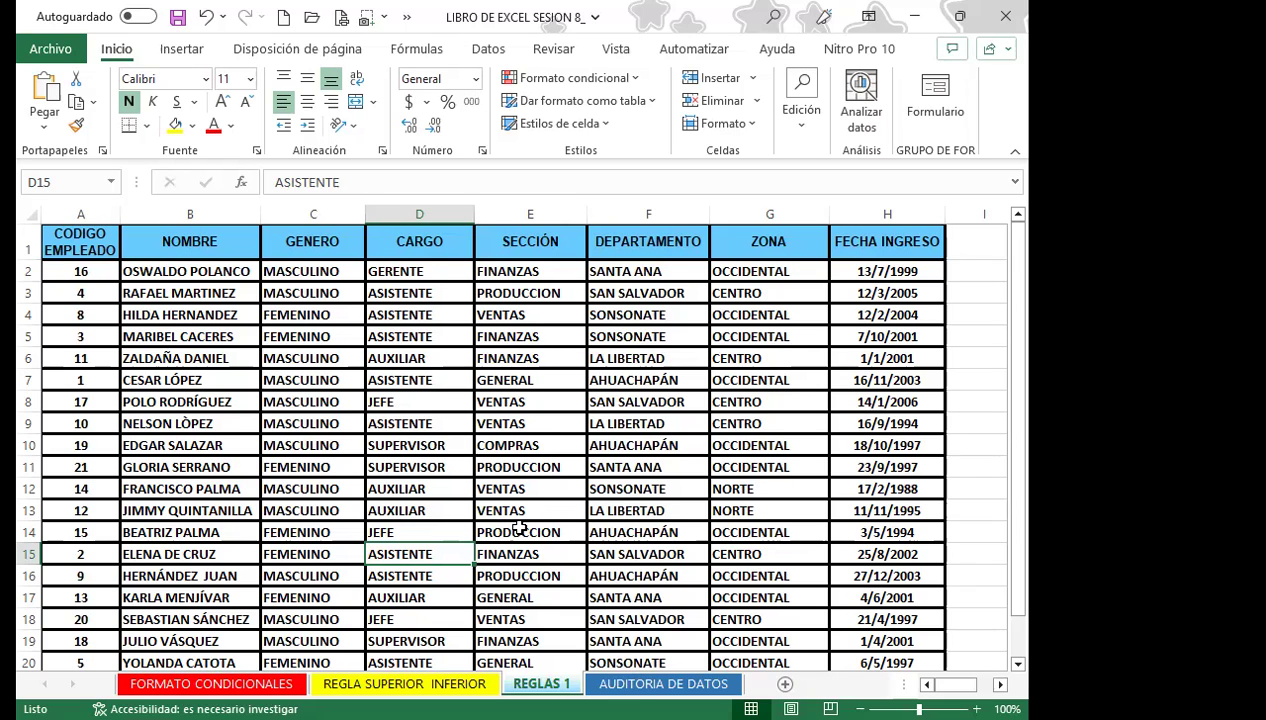
{"action": "scroll", "coordinate": [410, 490], "scroll_direction": "down", "scroll_amount": 2}
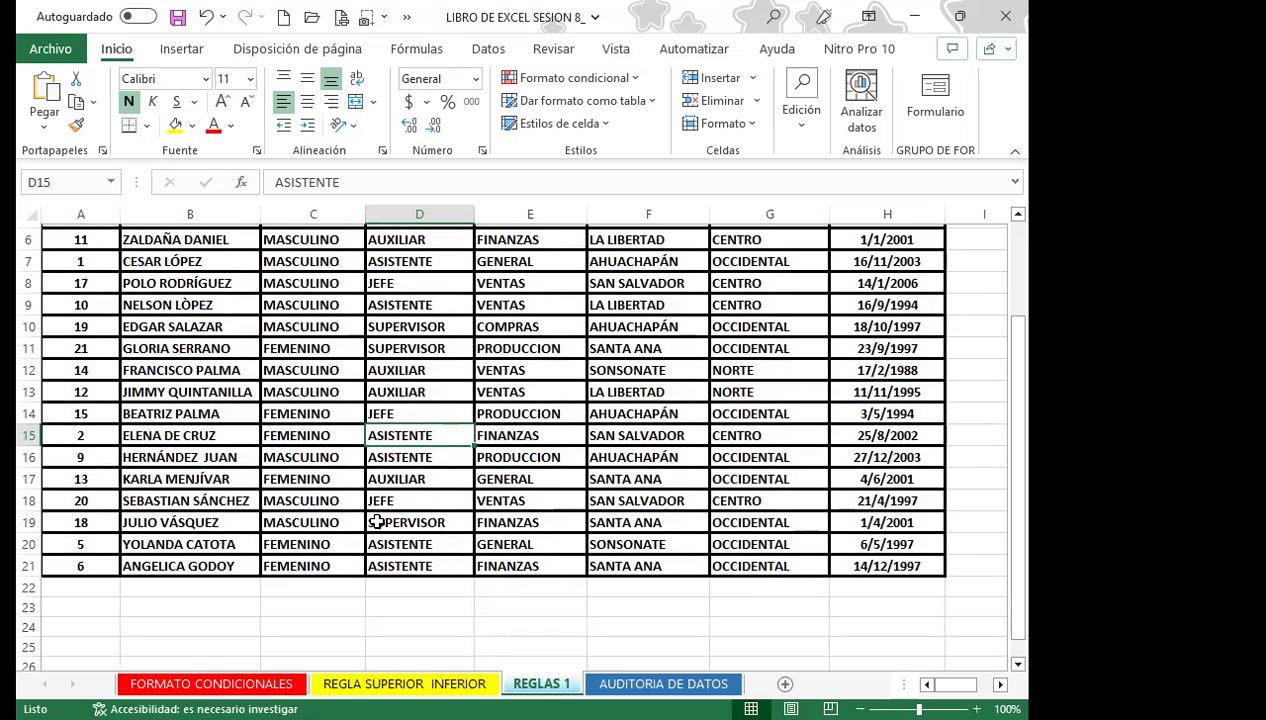
{"action": "scroll", "coordinate": [298, 568], "scroll_direction": "up", "scroll_amount": 2}
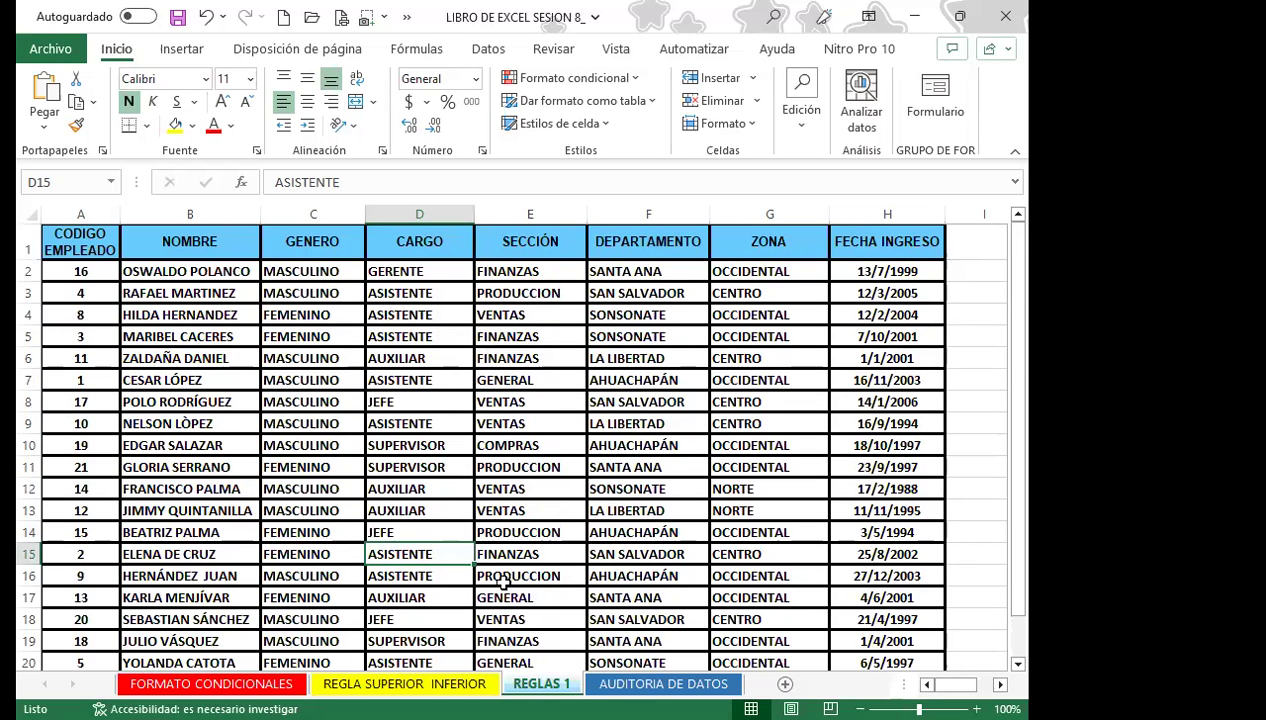
{"action": "scroll", "coordinate": [977, 676], "scroll_direction": "right", "scroll_amount": 3}
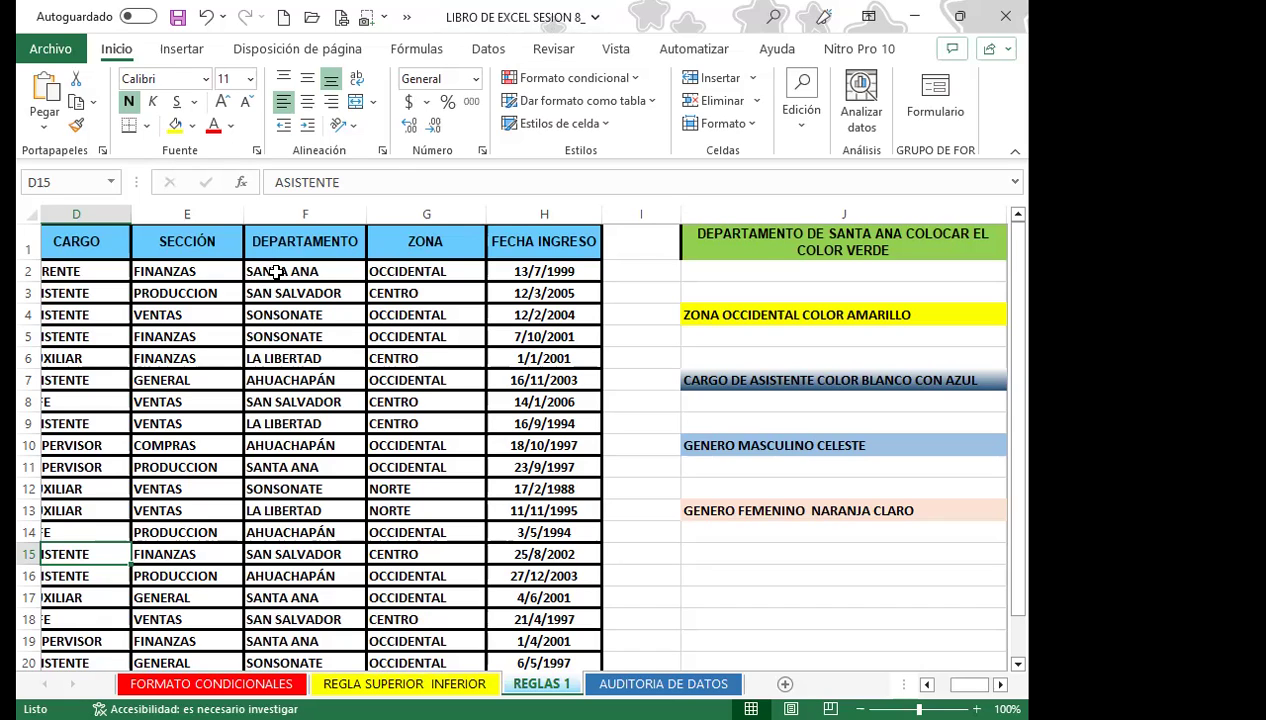
Select the DEPARTAMENTO cells F2 through F21.
{"action": "mouse_move", "coordinate": [276, 271]}
{"action": "left_mouse_down"}
{"action": "mouse_move", "coordinate": [274, 628]}
{"action": "mouse_move", "coordinate": [293, 370]}
{"action": "left_mouse_up"}
{"action": "left_click", "coordinate": [293, 368]}
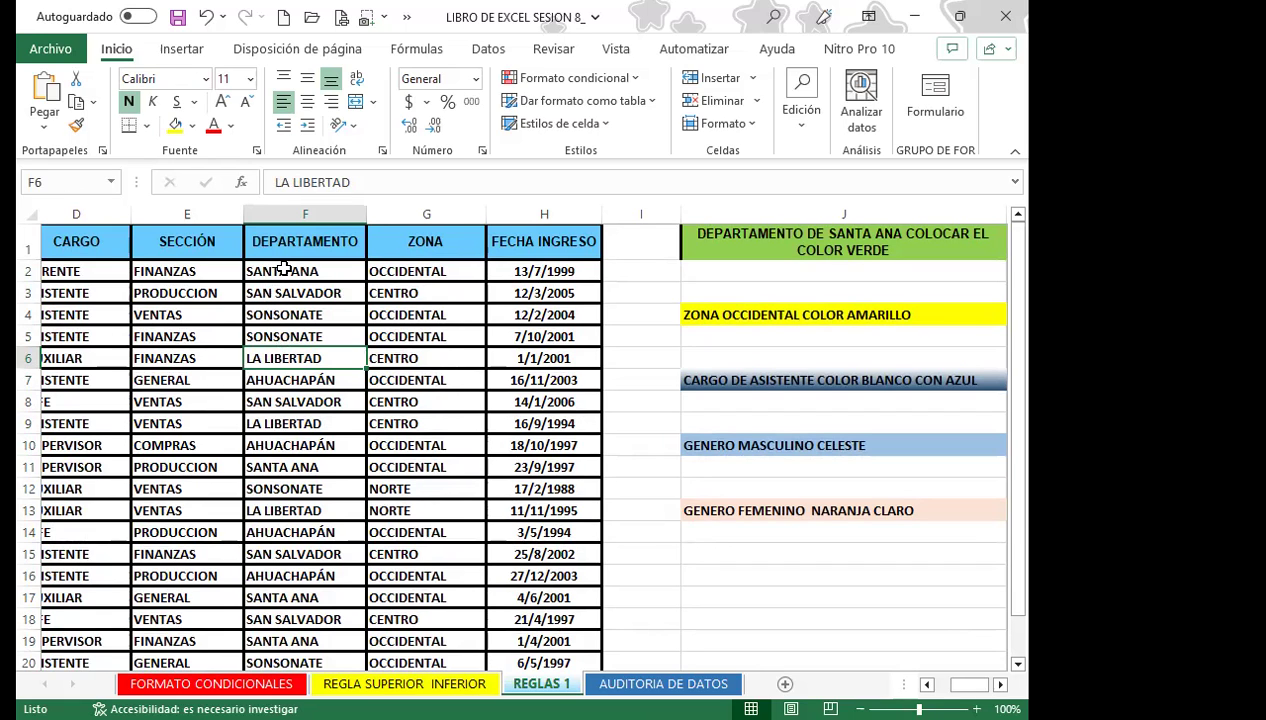
{"action": "left_click_drag", "start_coordinate": [285, 268], "coordinate": [300, 640]}
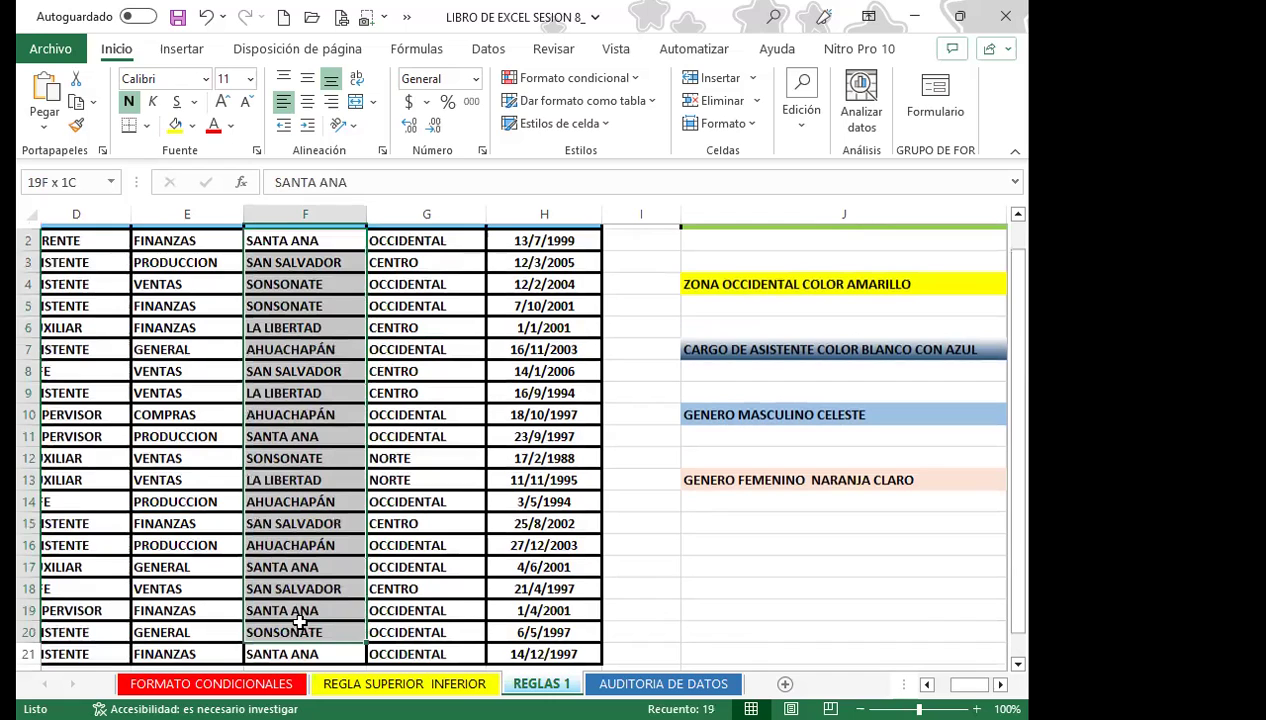
{"action": "left_click_drag", "start_coordinate": [313, 470], "coordinate": [313, 472]}
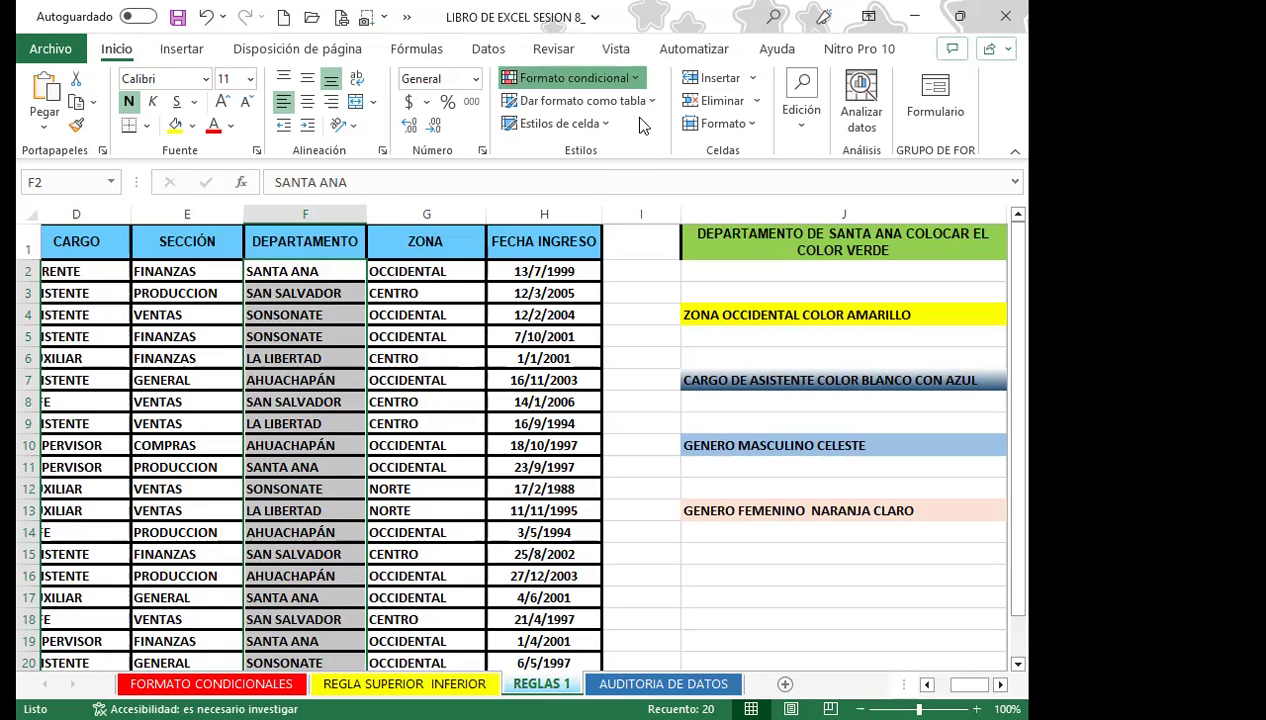
Open the 'Es igual a' highlight rule for the department cells and move its dialog up.
{"action": "left_click", "coordinate": [573, 78]}
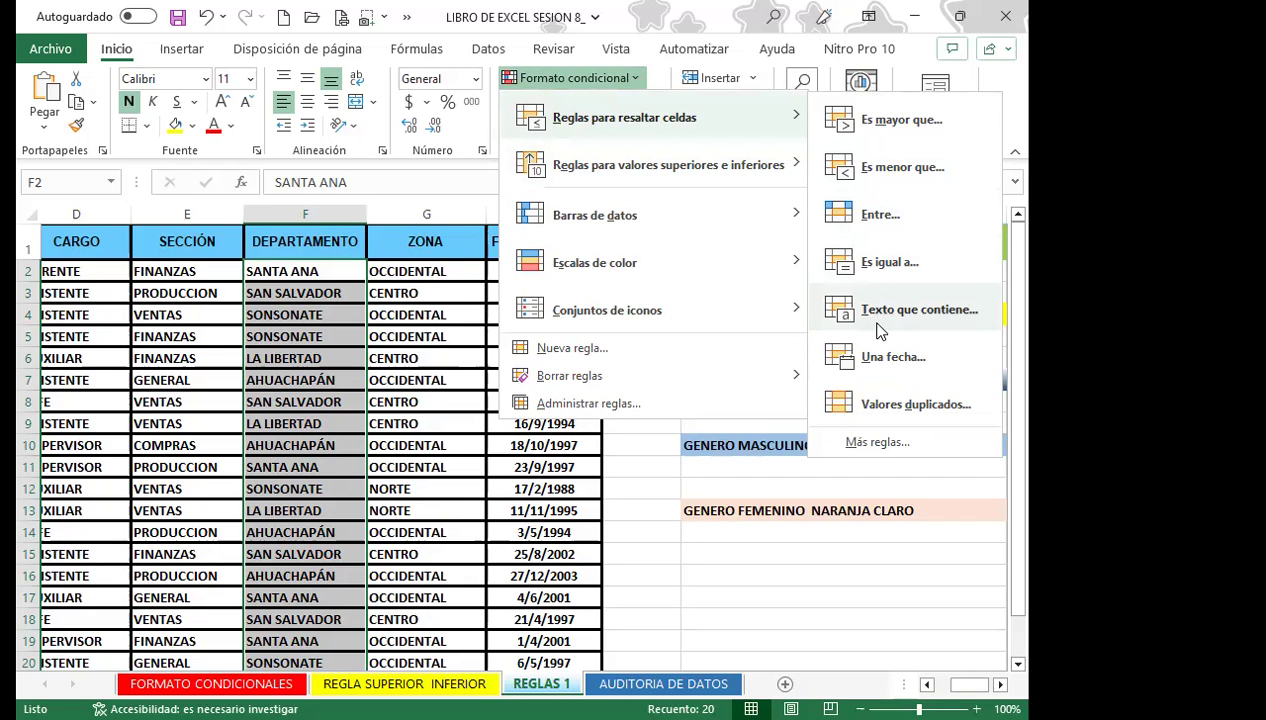
{"action": "left_click", "coordinate": [888, 266]}
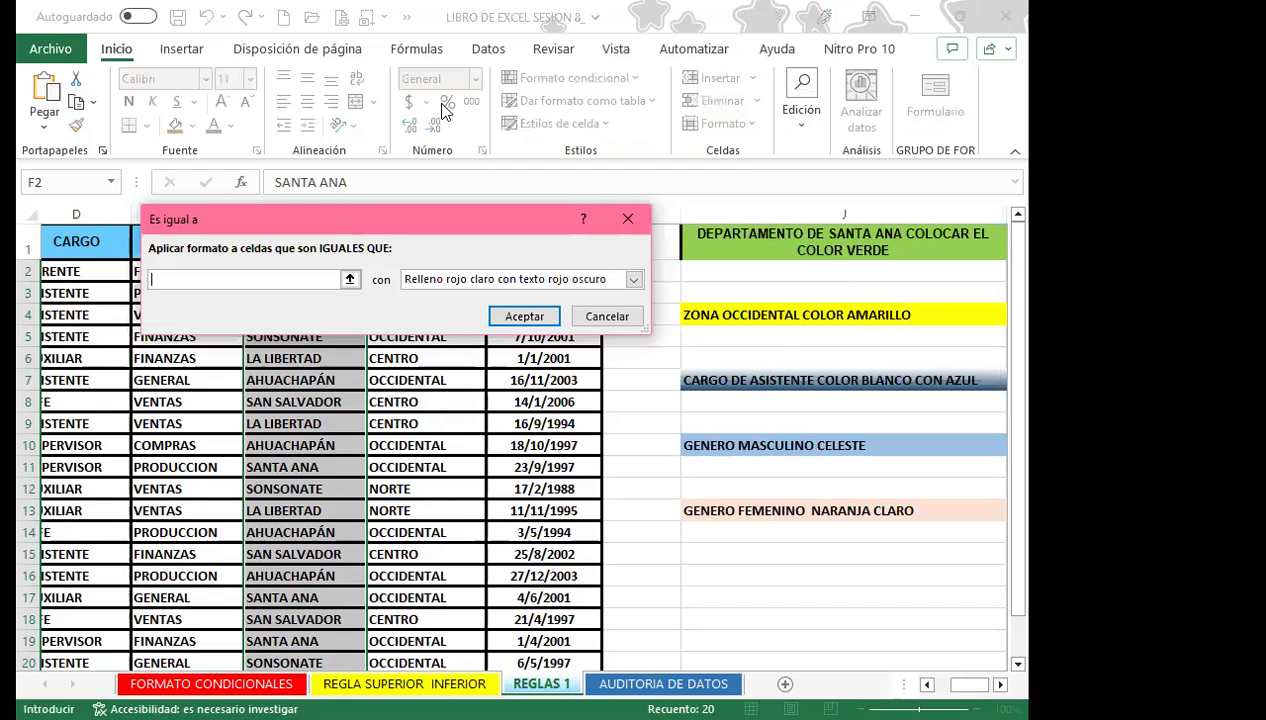
{"action": "left_click_drag", "start_coordinate": [349, 220], "coordinate": [444, 110]}
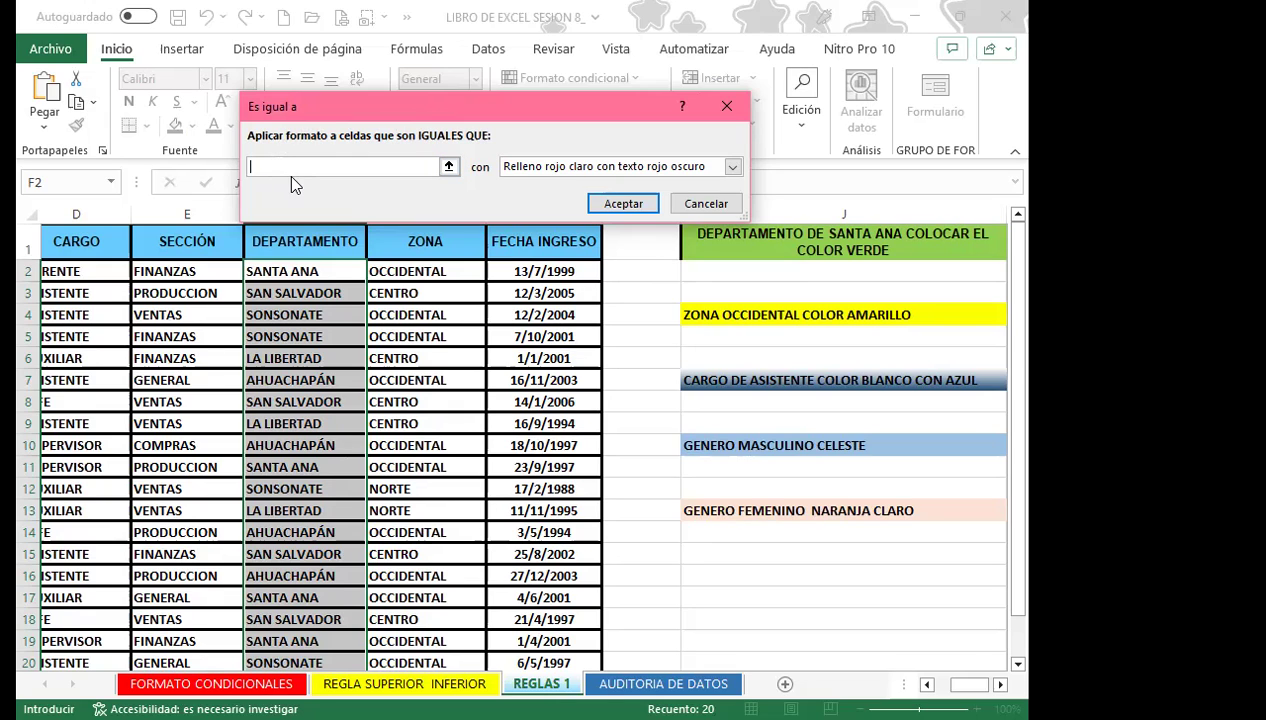
Highlight cells equal to $F$2 (SANTA ANA) with a custom green fill.
{"action": "left_click", "coordinate": [289, 276]}
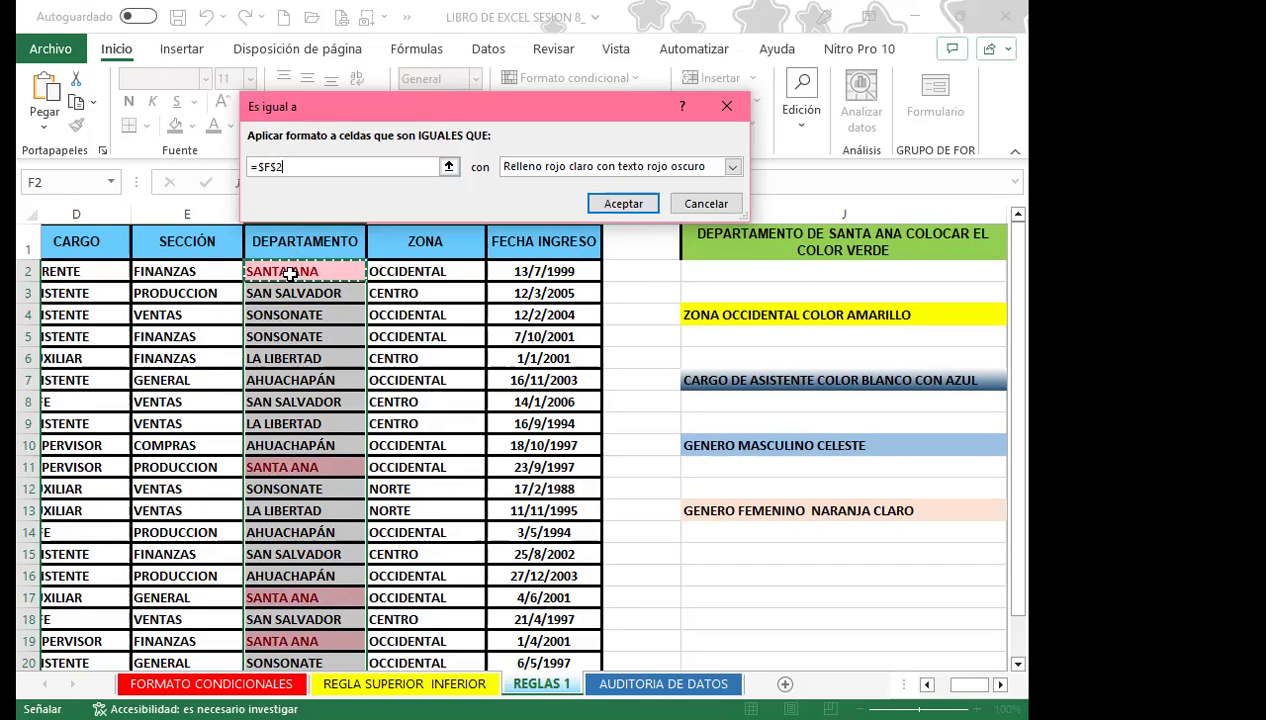
{"action": "left_click", "coordinate": [733, 170]}
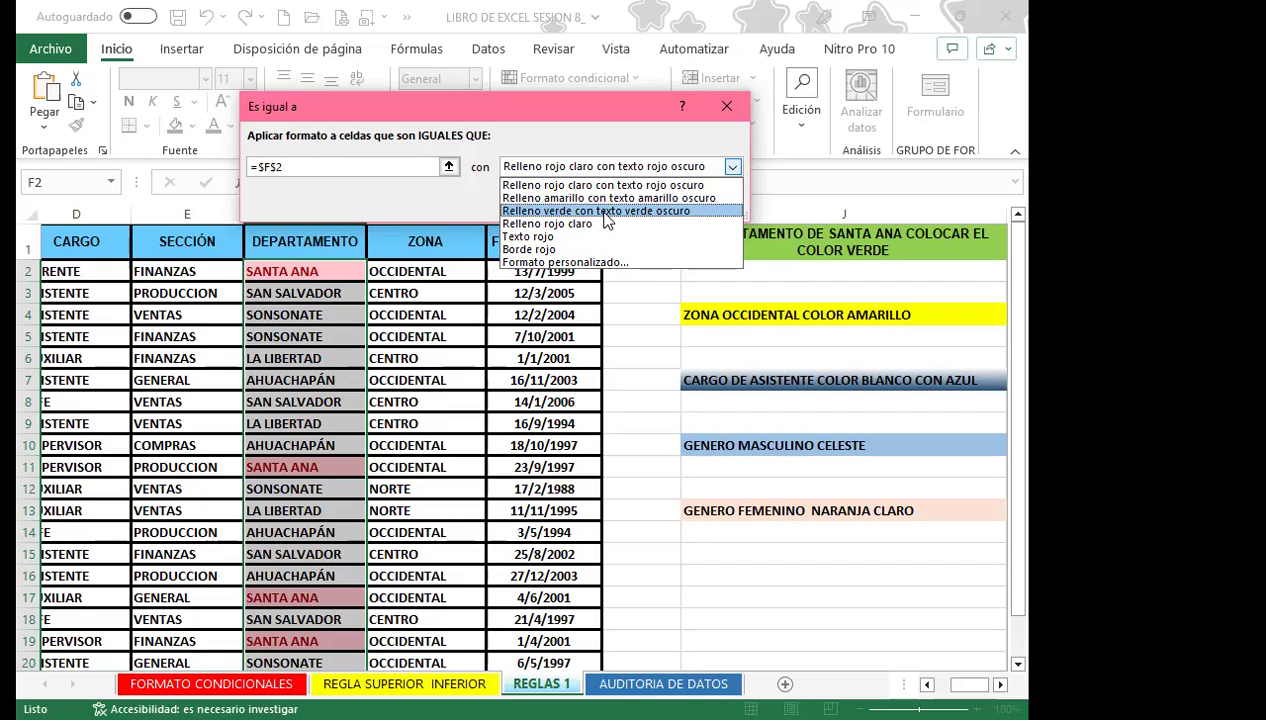
{"action": "left_click", "coordinate": [578, 262]}
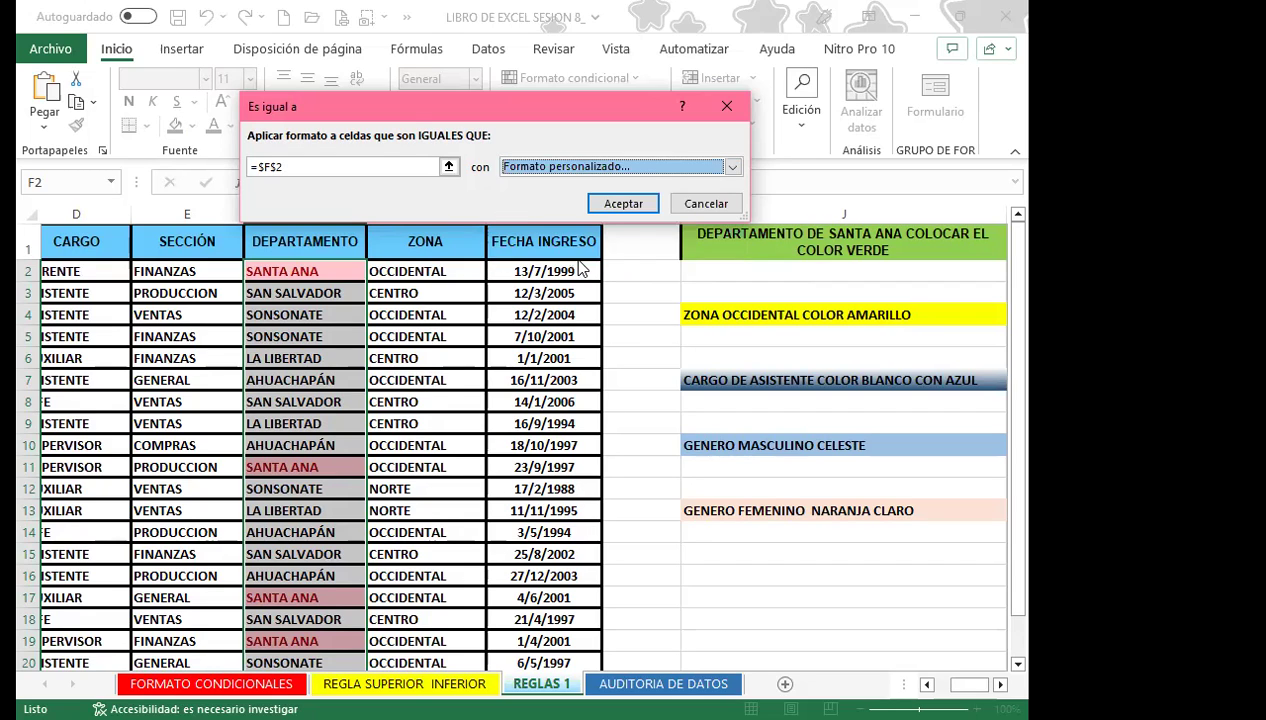
{"action": "left_click", "coordinate": [233, 244]}
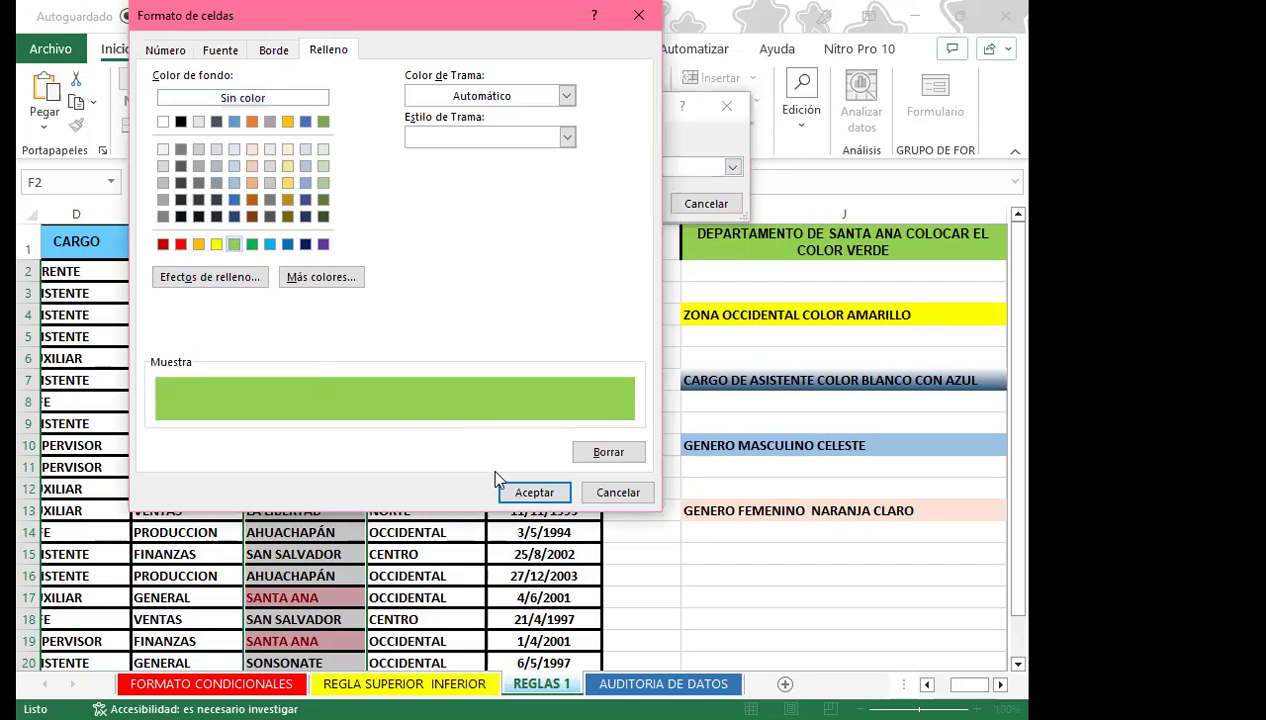
{"action": "left_click", "coordinate": [537, 497]}
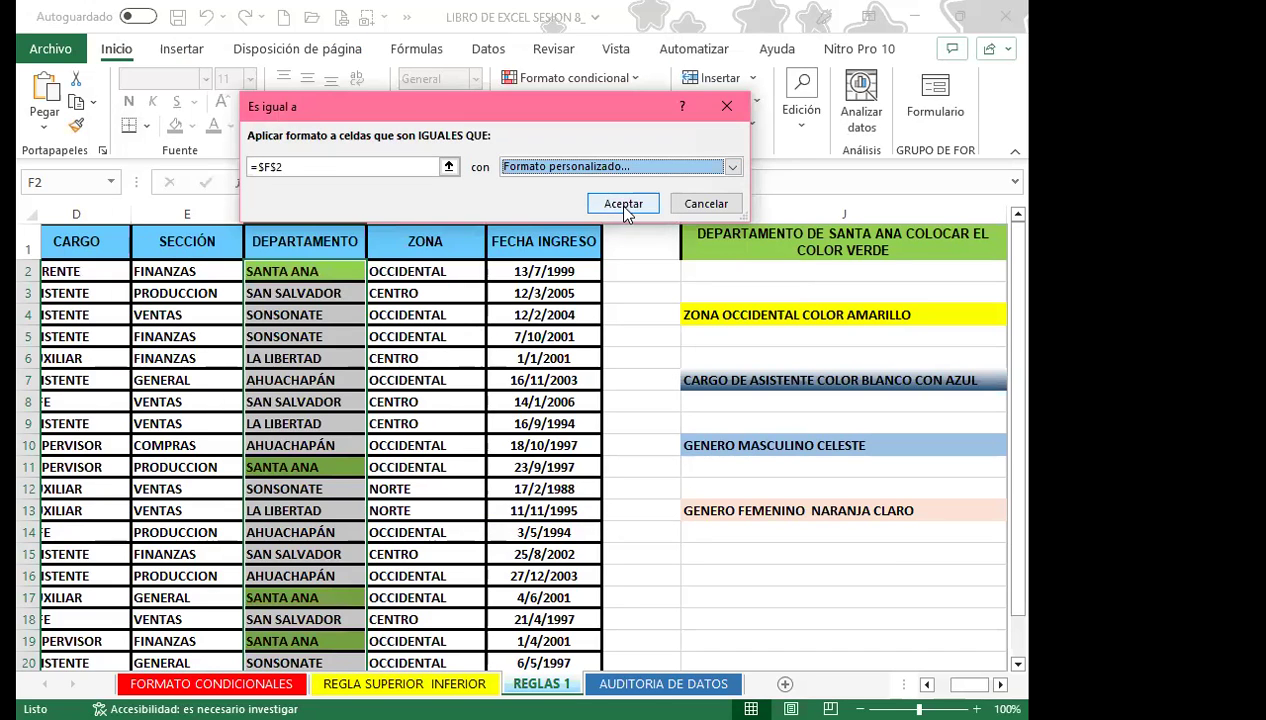
{"action": "left_click", "coordinate": [622, 206]}
Select the ZONA cells G2 through G21.
{"action": "scroll", "coordinate": [310, 490], "scroll_direction": "down", "scroll_amount": 1}
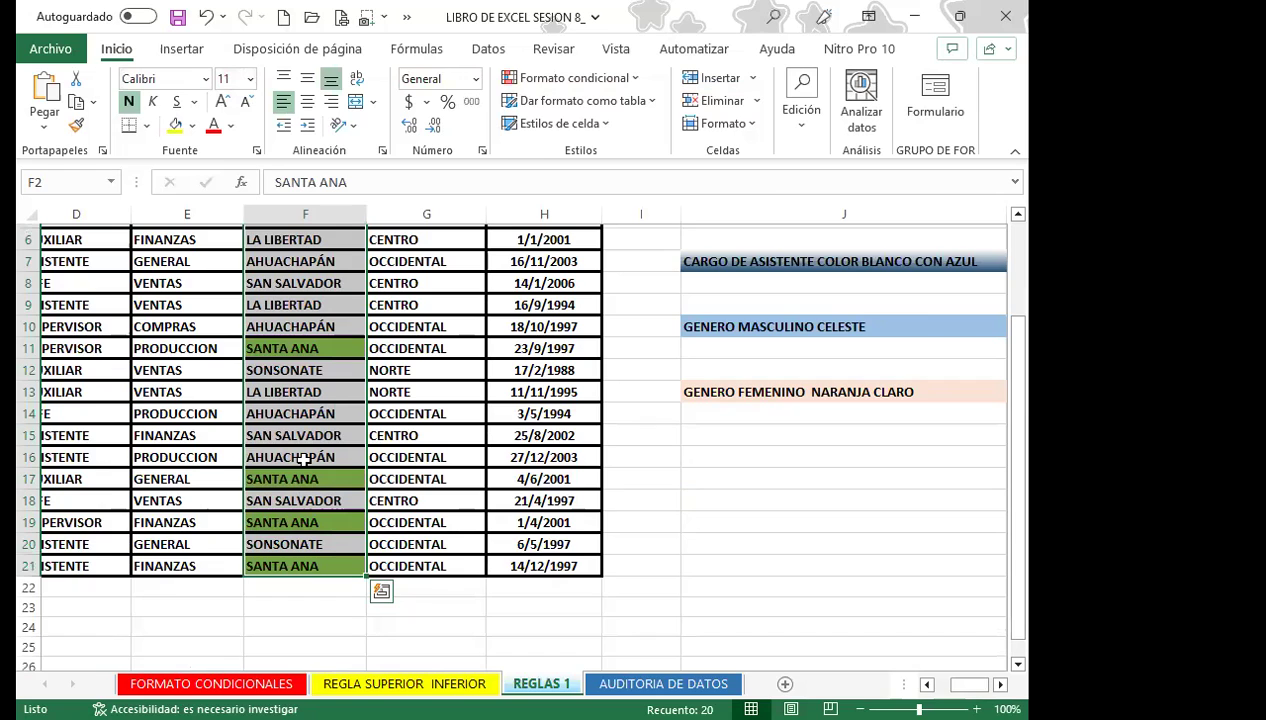
{"action": "scroll", "coordinate": [282, 297], "scroll_direction": "up", "scroll_amount": 2}
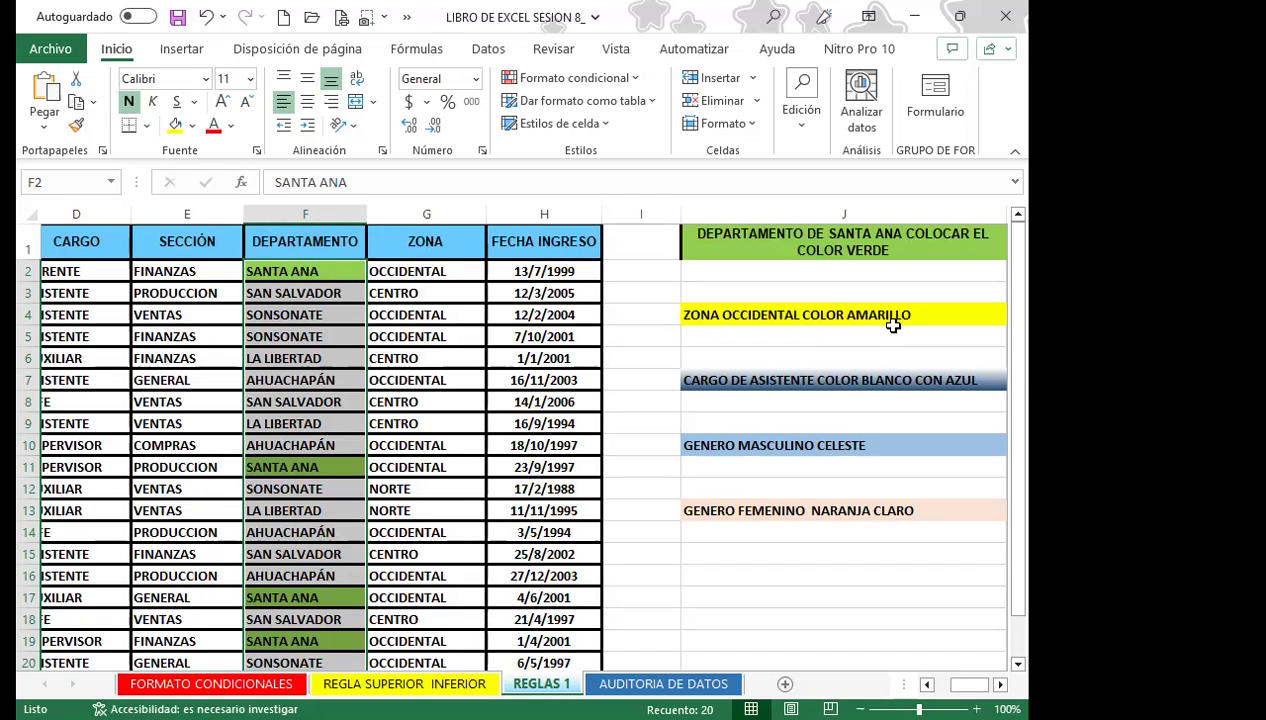
{"action": "mouse_move", "coordinate": [405, 272]}
{"action": "left_mouse_down"}
{"action": "mouse_move", "coordinate": [425, 666]}
{"action": "mouse_move", "coordinate": [410, 611]}
{"action": "left_mouse_up"}
{"action": "scroll", "coordinate": [575, 157], "scroll_direction": "up", "scroll_amount": 1}
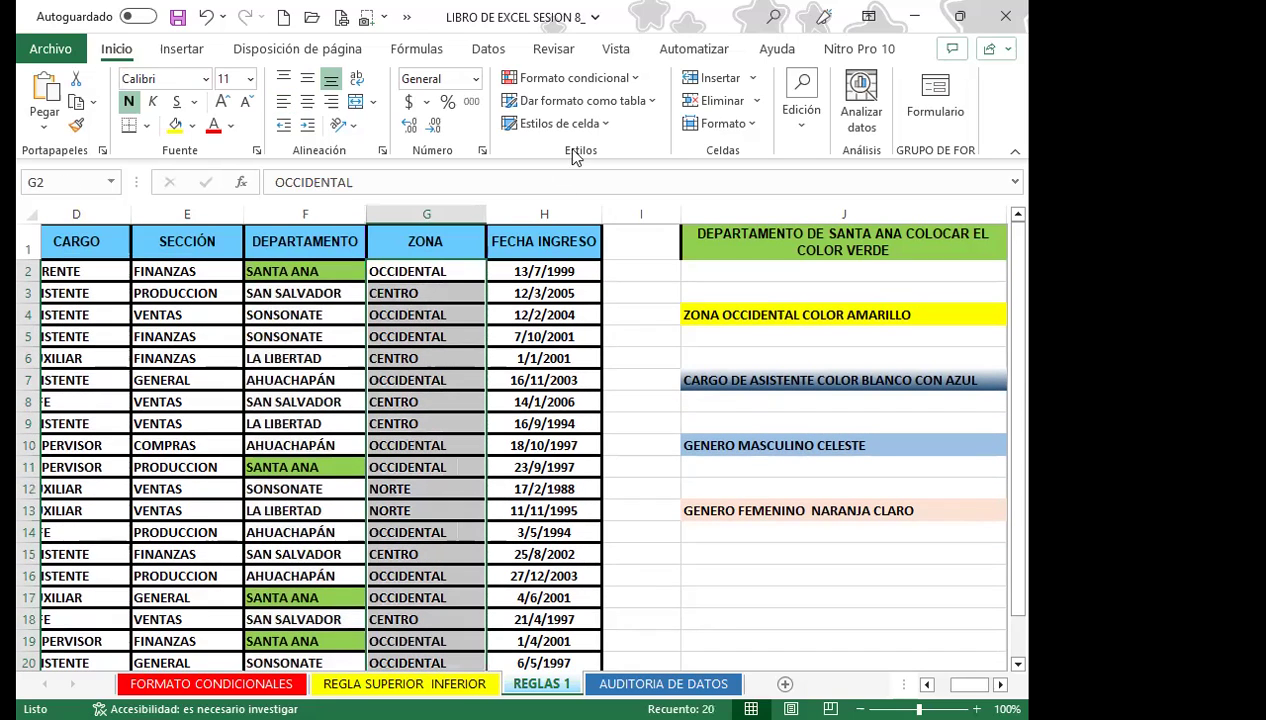
Add a 'Texto que contiene' rule matching OCCIDENTAL with a custom yellow fill.
{"action": "left_click", "coordinate": [629, 82]}
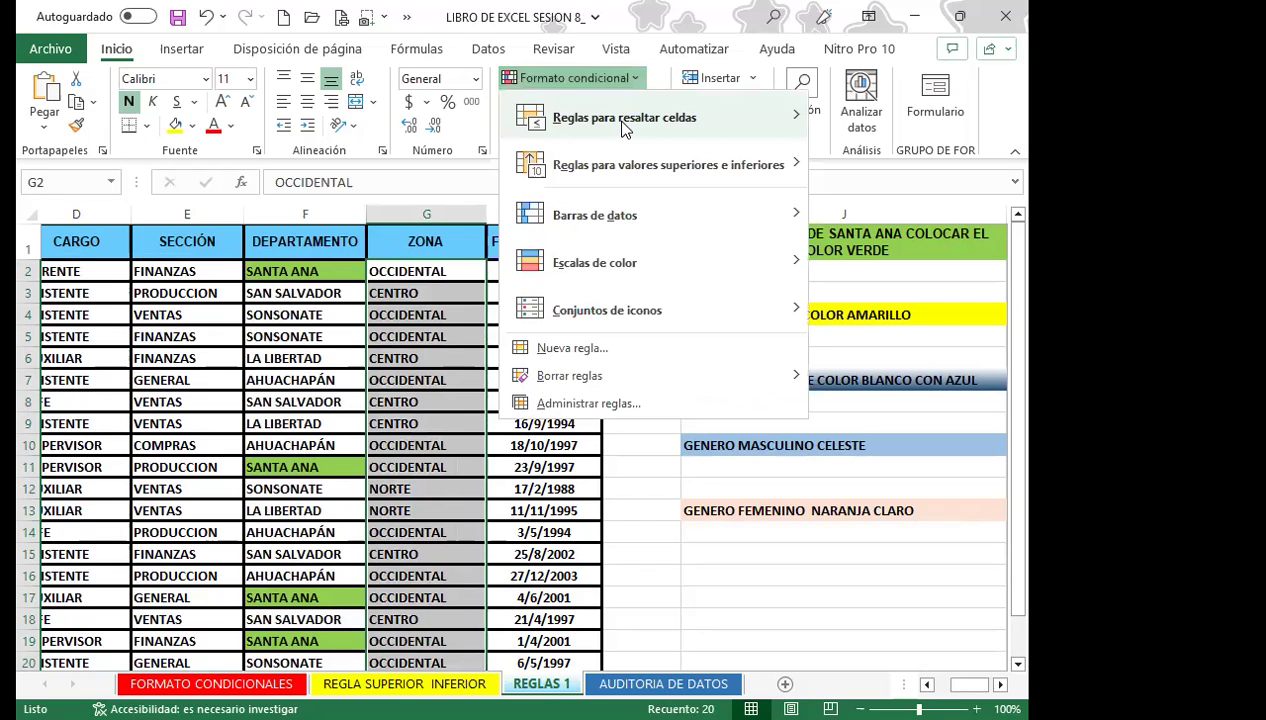
{"action": "mouse_move", "coordinate": [627, 129]}
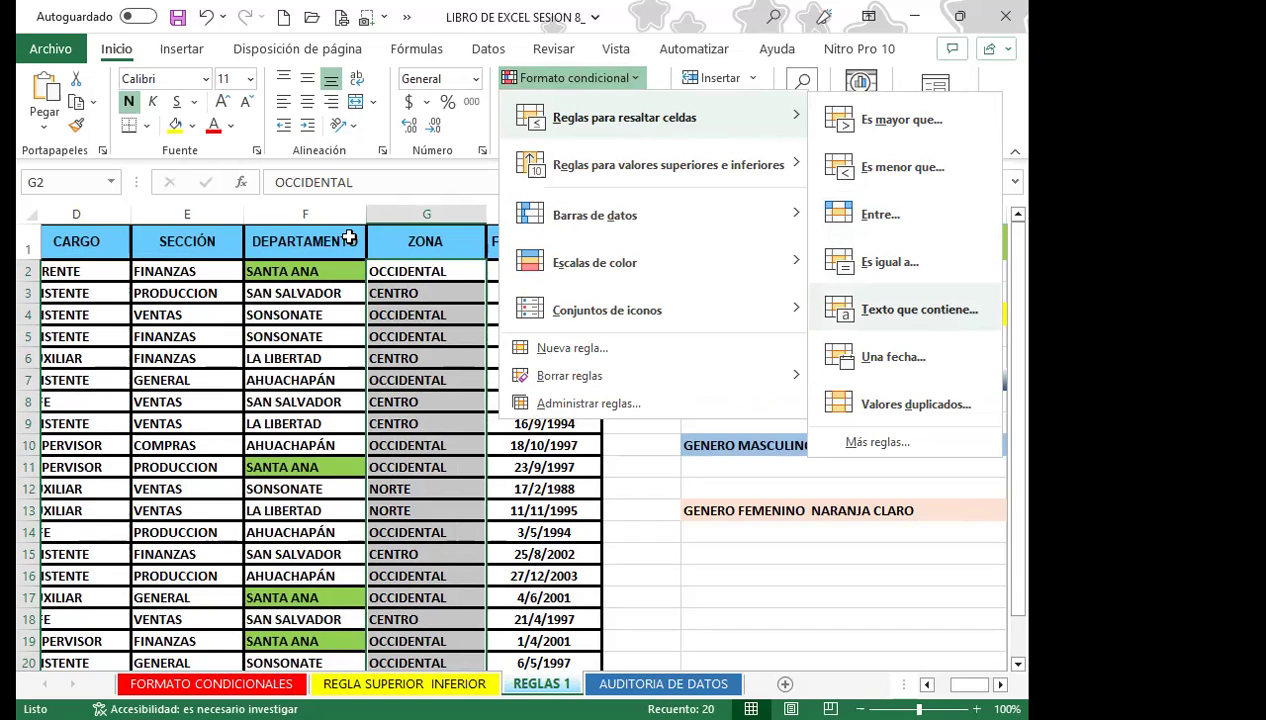
{"action": "key", "text": "Return"}
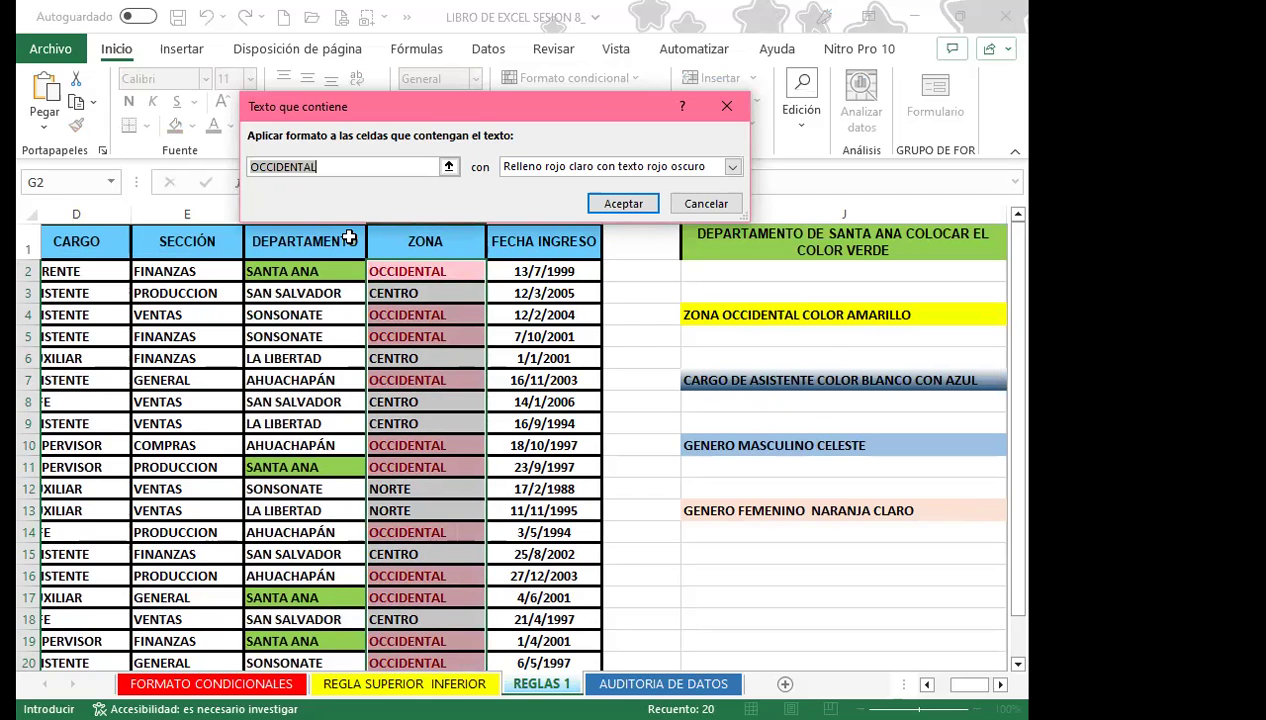
{"action": "left_click", "coordinate": [731, 166]}
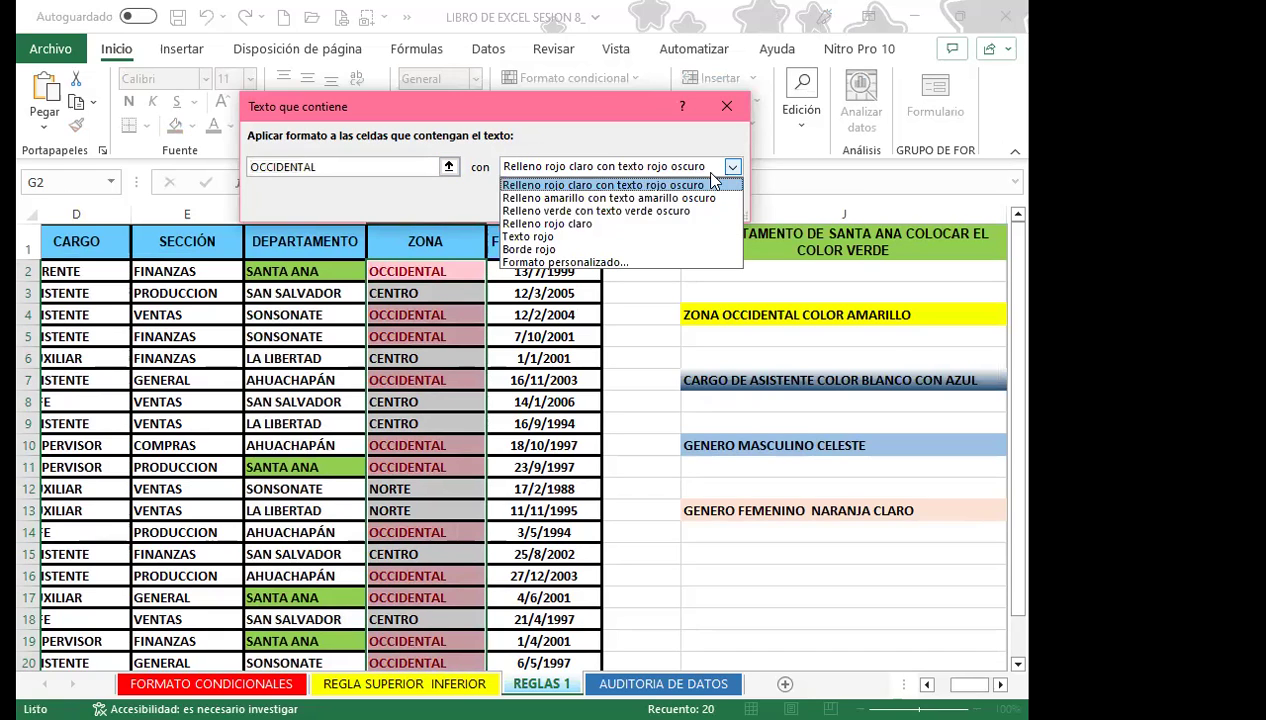
{"action": "left_click", "coordinate": [533, 262]}
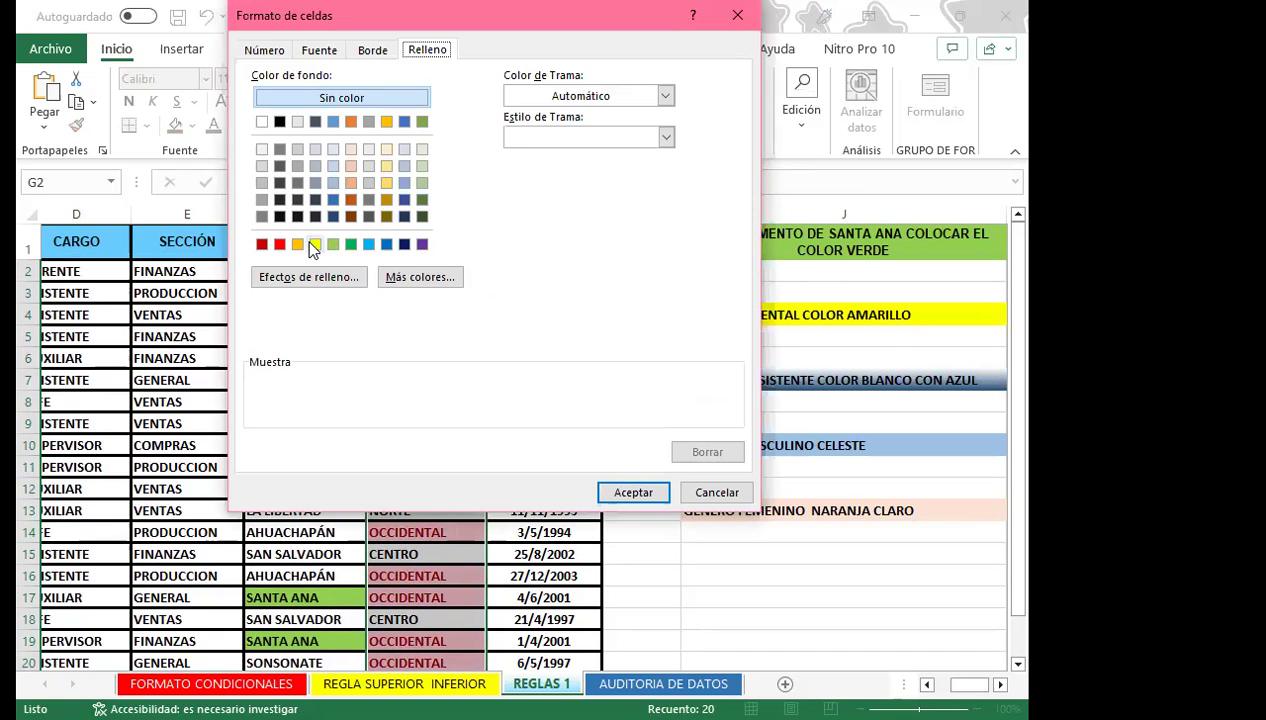
{"action": "left_click", "coordinate": [315, 244]}
{"action": "left_click", "coordinate": [620, 490]}
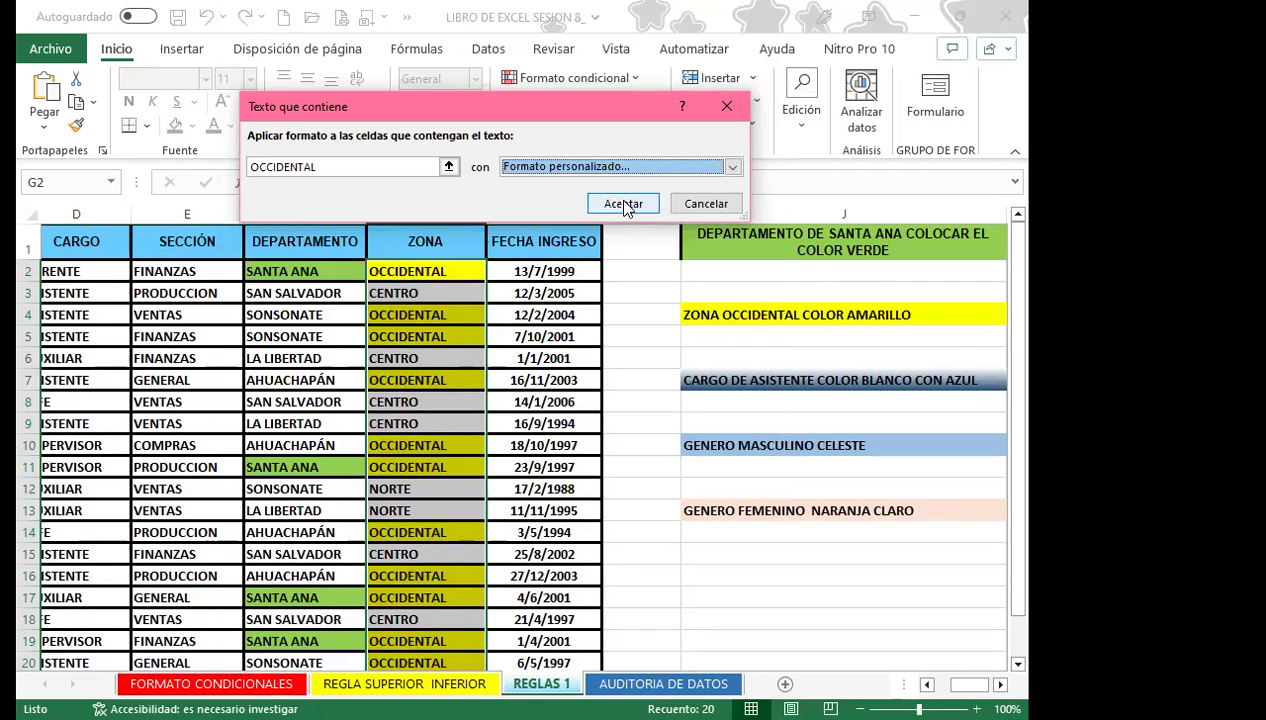
{"action": "left_click", "coordinate": [620, 203]}
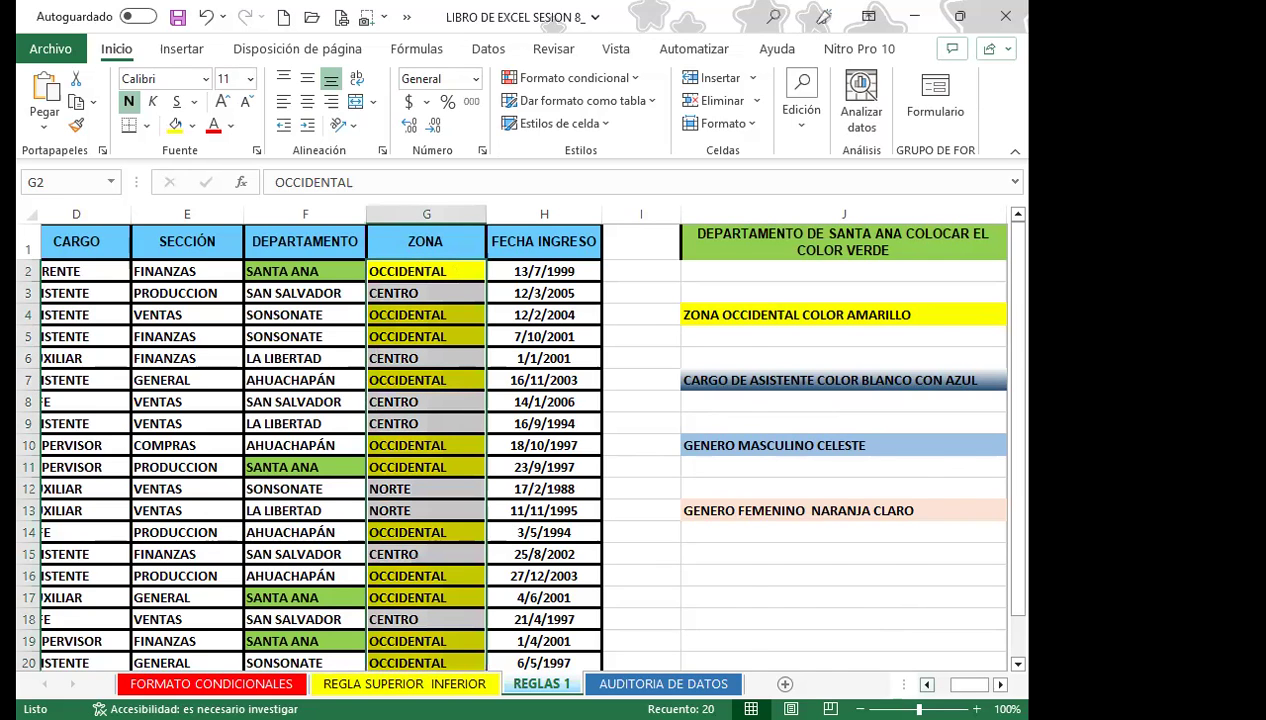
Select the CARGO job-title cells D2 through D21.
{"action": "scroll", "coordinate": [330, 400], "scroll_direction": "left", "scroll_amount": 2}
{"action": "mouse_move", "coordinate": [320, 271]}
{"action": "left_mouse_down"}
{"action": "mouse_move", "coordinate": [340, 376]}
{"action": "mouse_move", "coordinate": [338, 628]}
{"action": "left_mouse_up"}
{"action": "scroll", "coordinate": [786, 556], "scroll_direction": "right", "scroll_amount": 2}
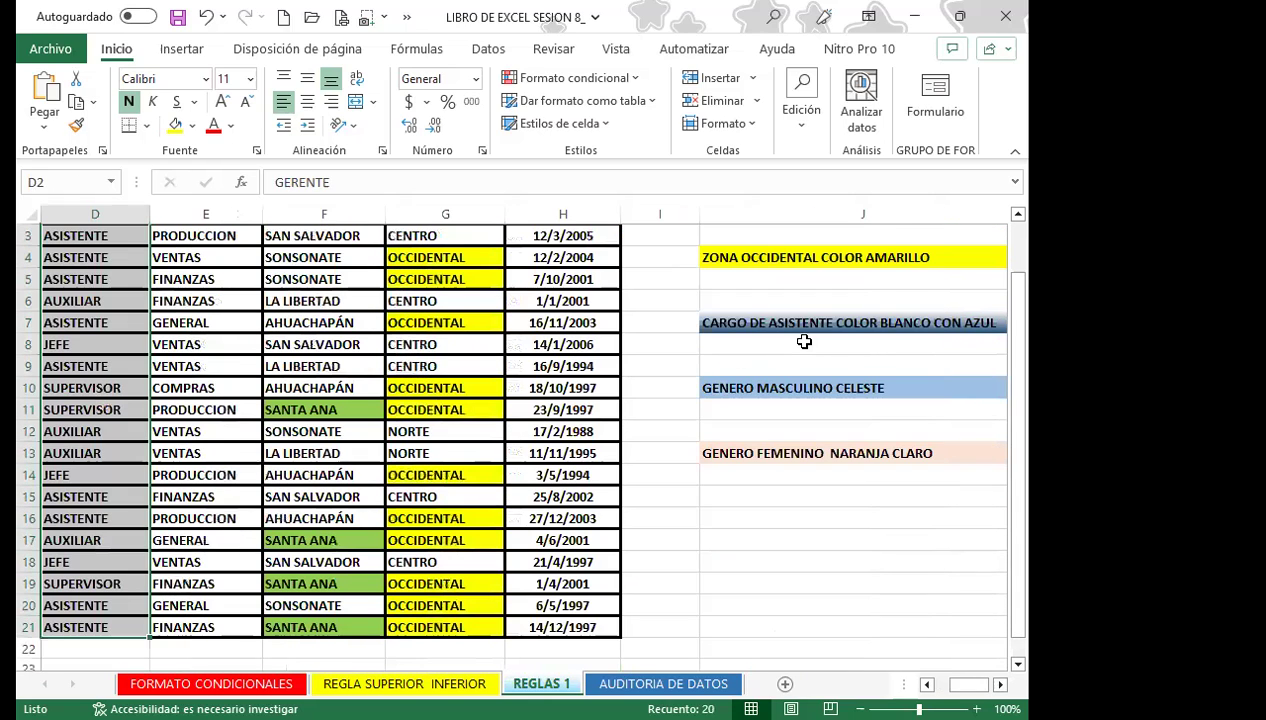
Start a 'Texto que contiene' rule on the CARGO cells matching ASISTENTE from $D$3.
{"action": "left_click", "coordinate": [632, 82]}
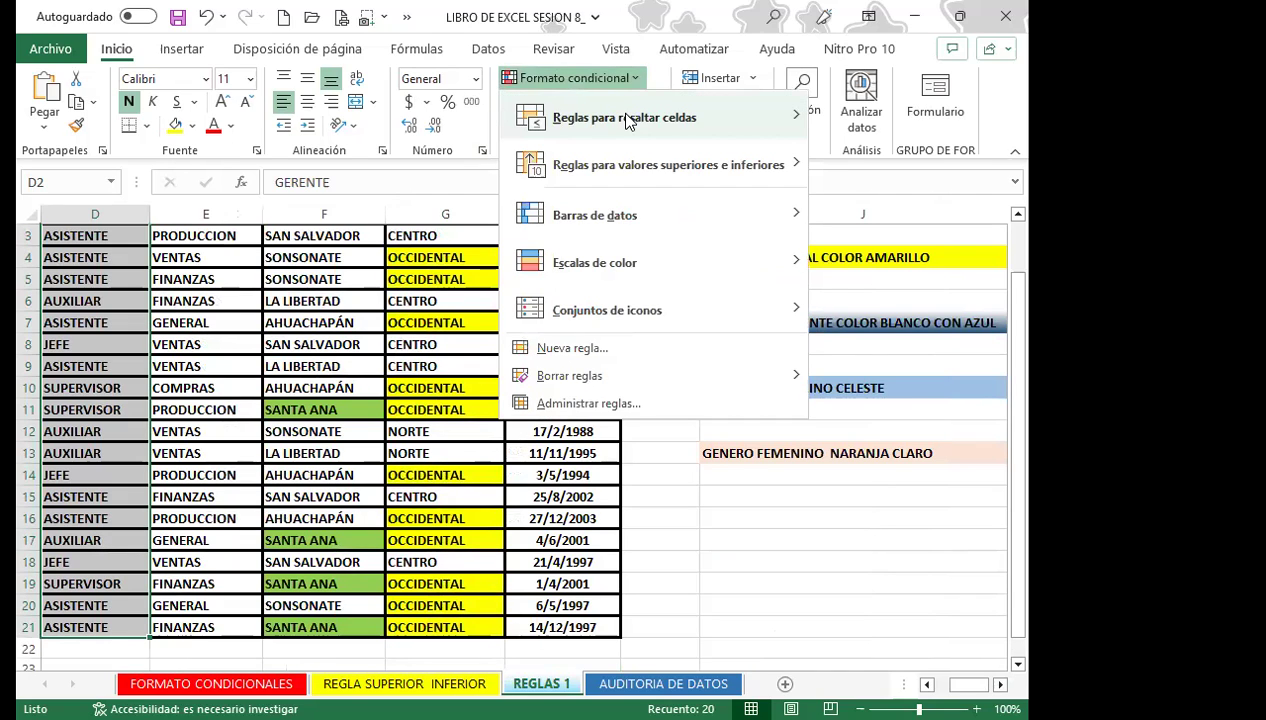
{"action": "mouse_move", "coordinate": [628, 120]}
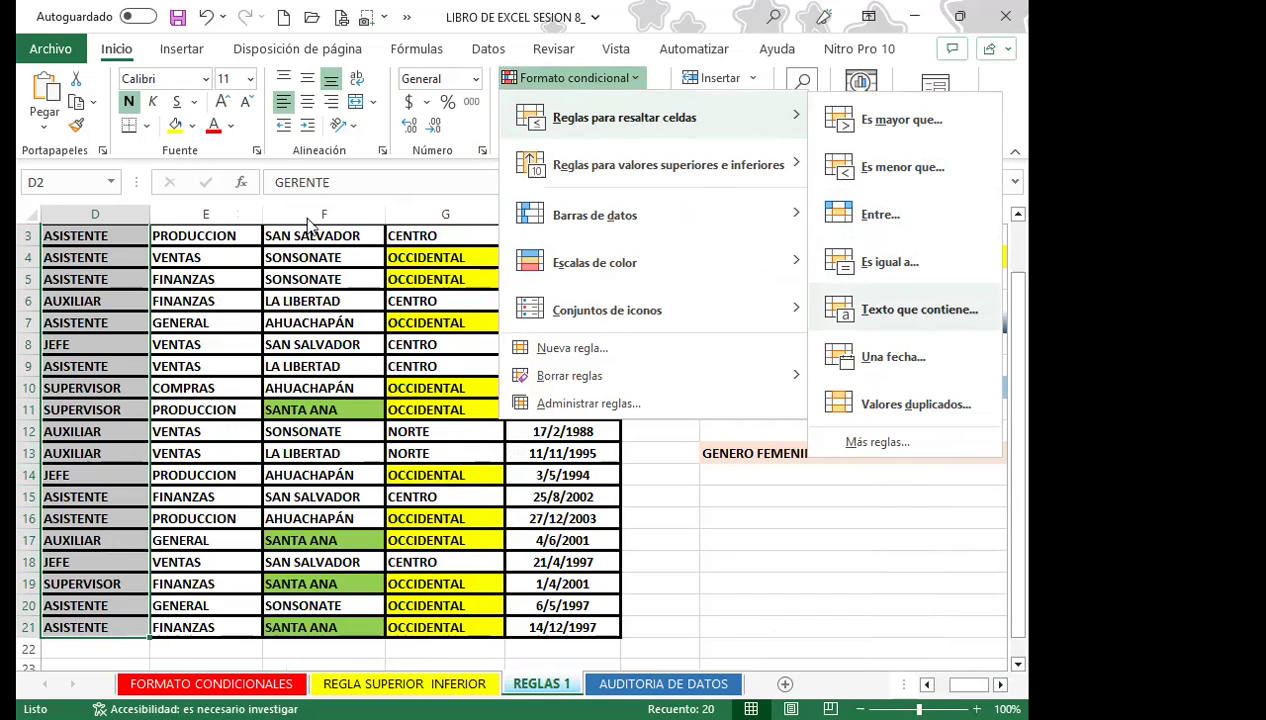
{"action": "left_click", "coordinate": [906, 313]}
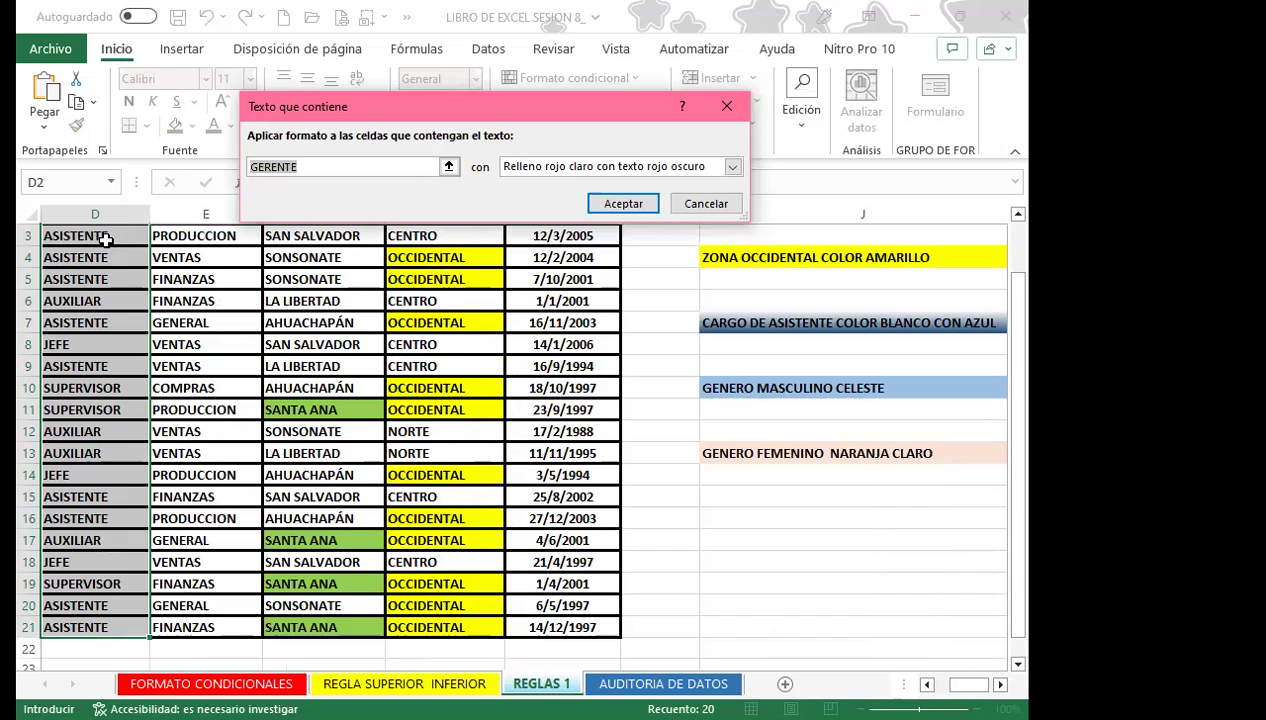
{"action": "scroll", "coordinate": [100, 248], "scroll_direction": "up", "scroll_amount": 1}
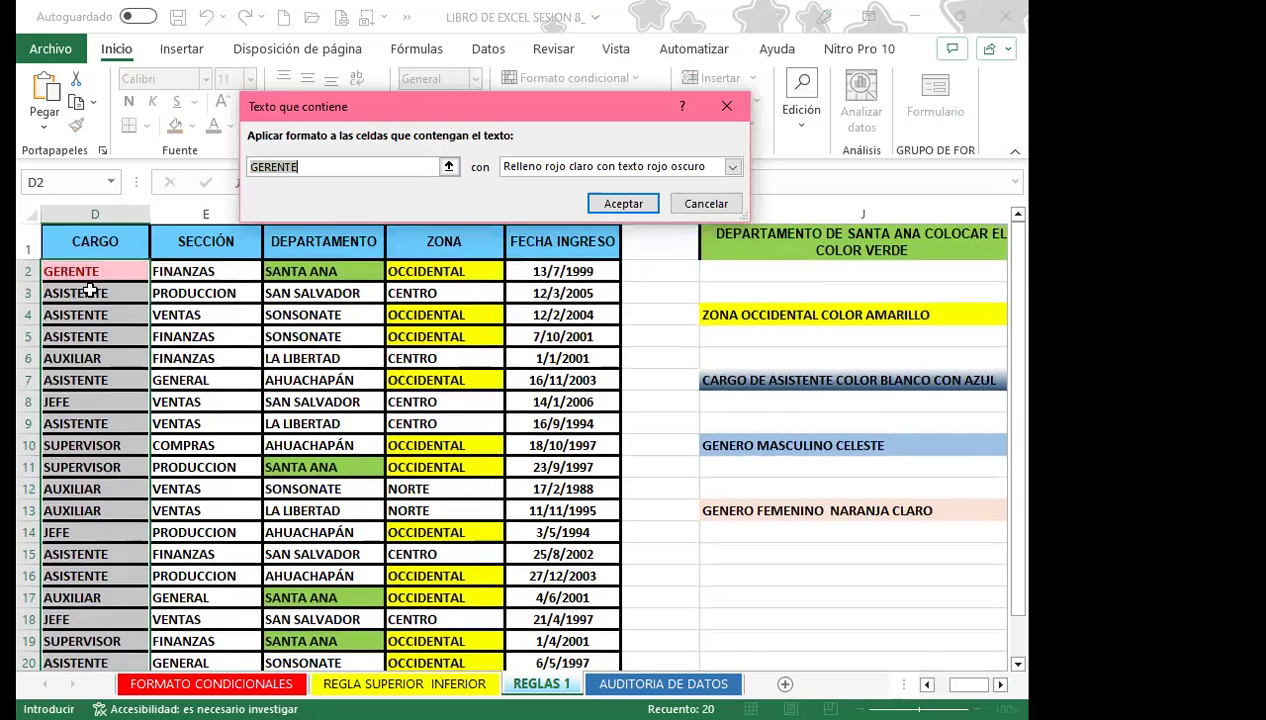
{"action": "left_click", "coordinate": [90, 290]}
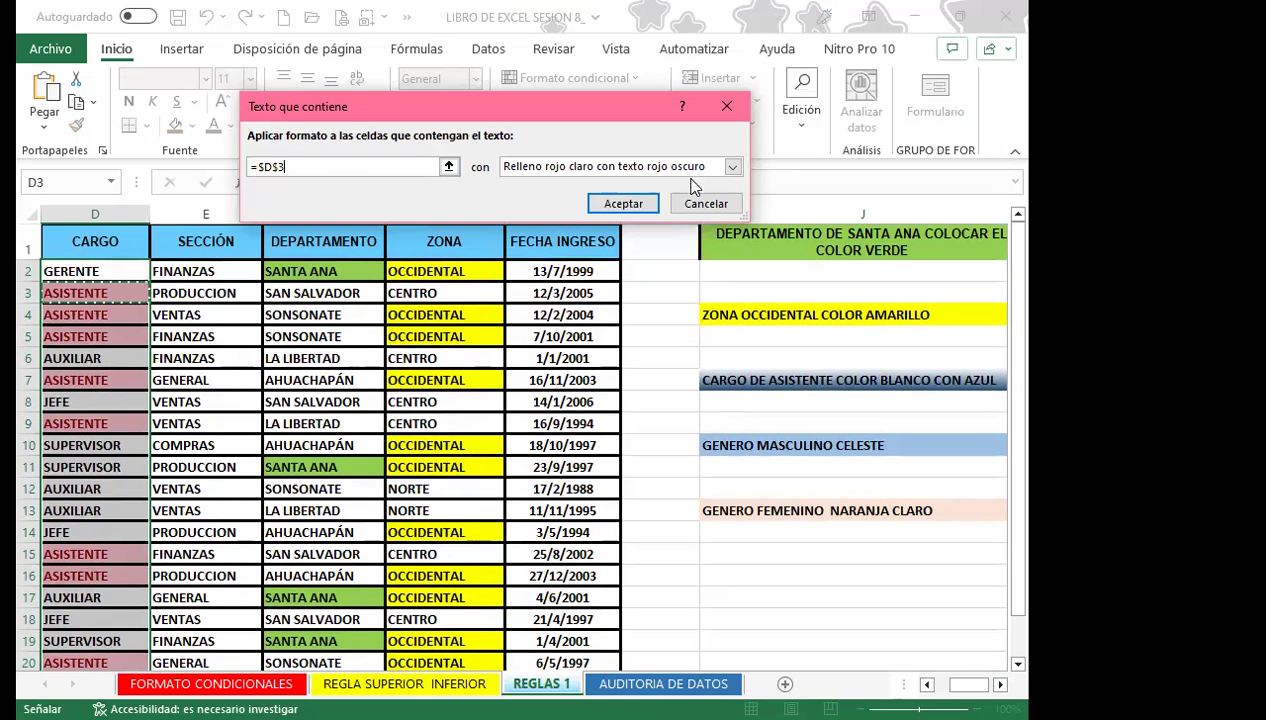
Give the rule a custom horizontal gradient fill with blue as Color 2 and apply it.
{"action": "left_click", "coordinate": [733, 168]}
{"action": "left_click", "coordinate": [557, 262]}
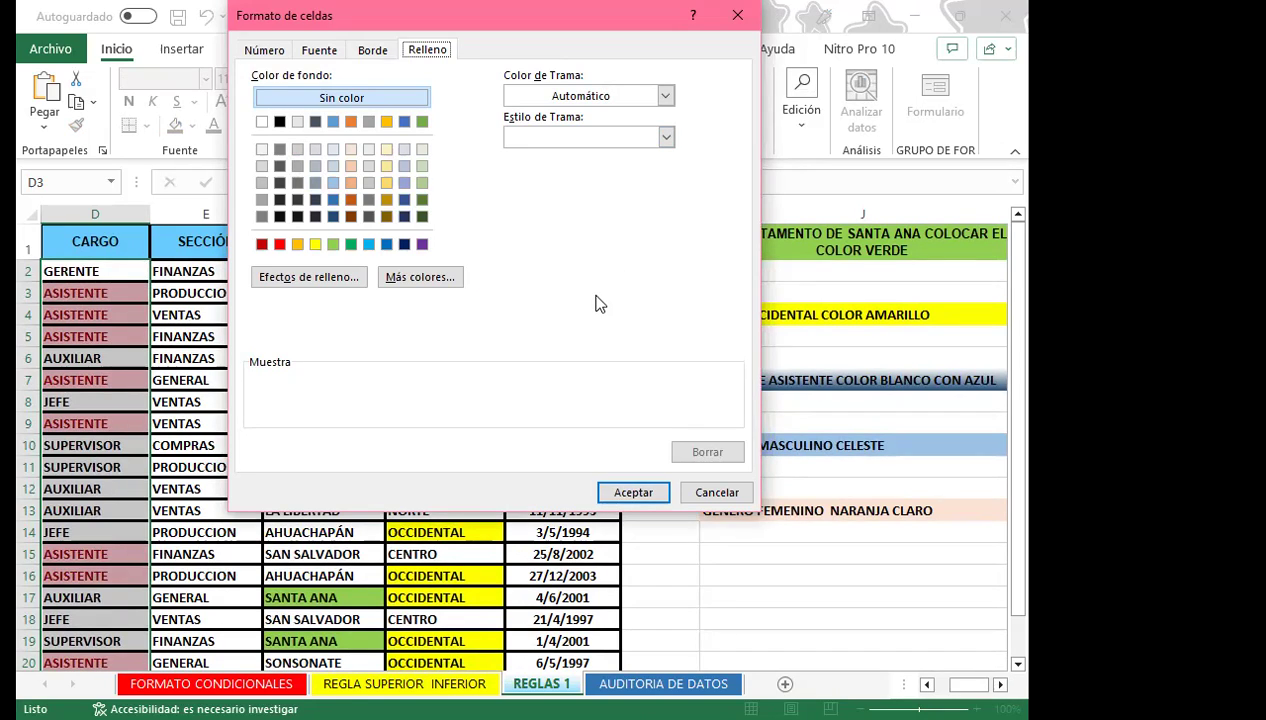
{"action": "left_click", "coordinate": [305, 278]}
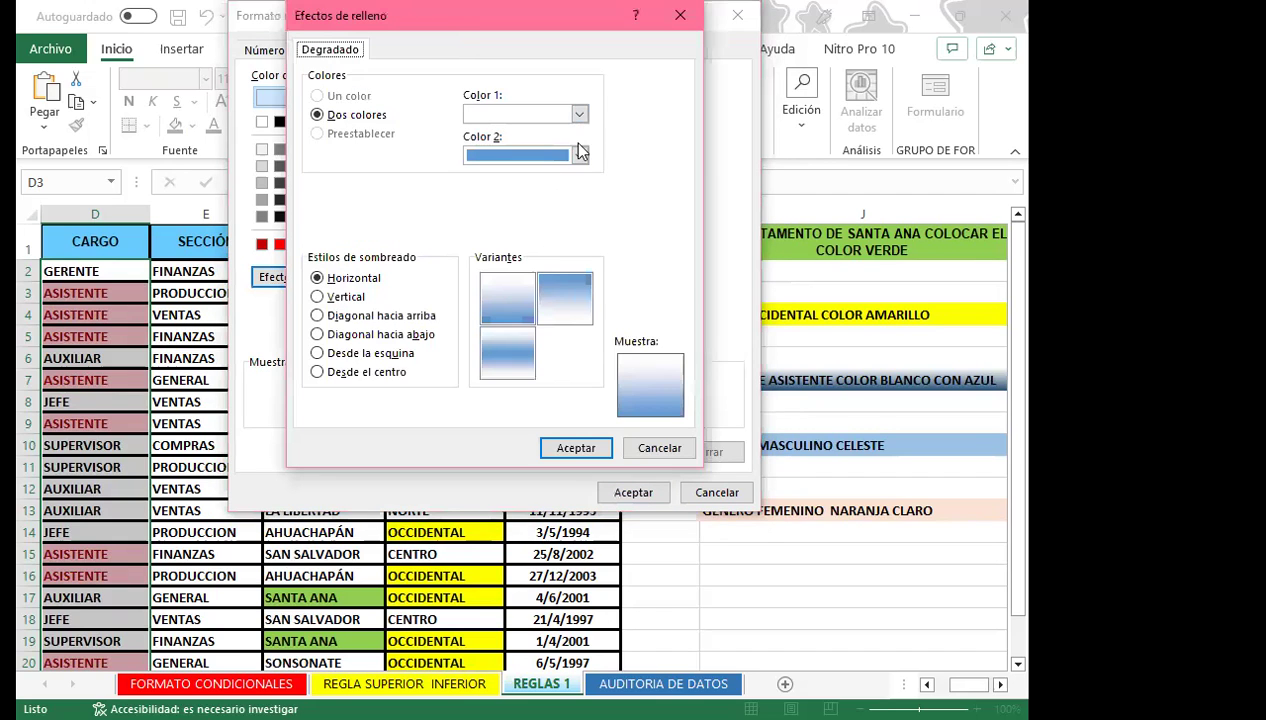
{"action": "left_click", "coordinate": [579, 156]}
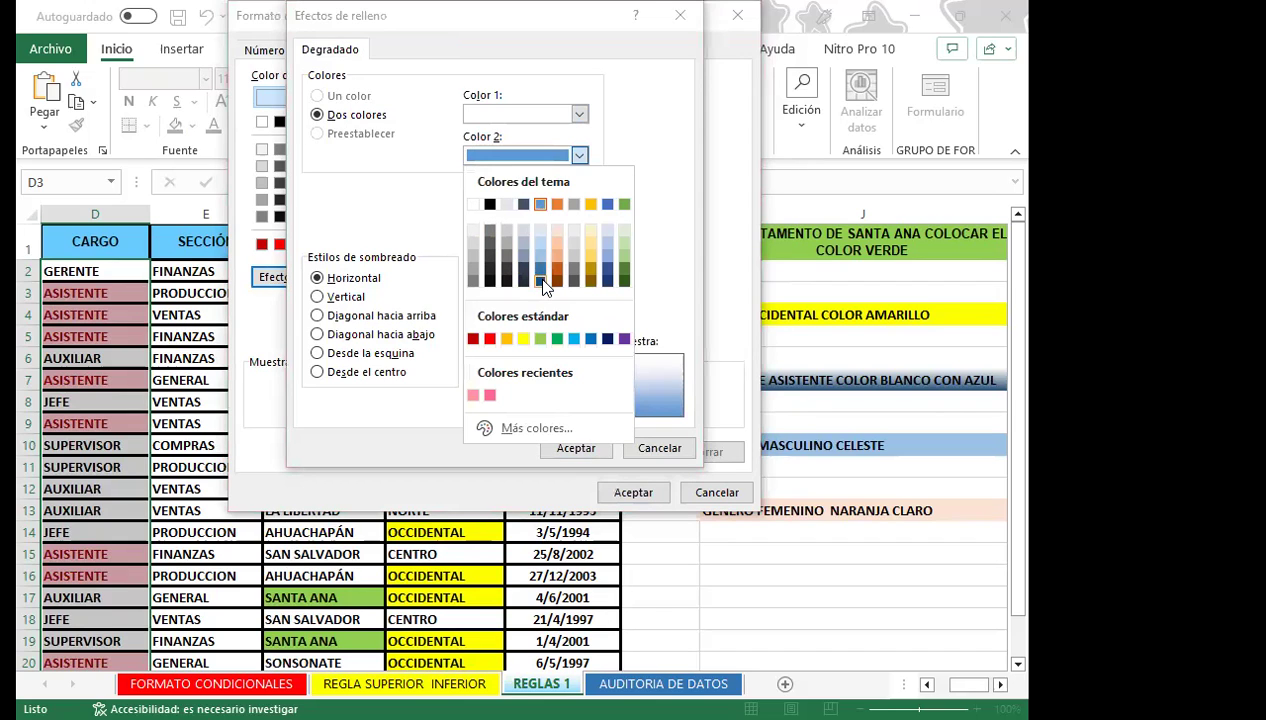
{"action": "left_click", "coordinate": [541, 283]}
{"action": "left_click", "coordinate": [514, 288]}
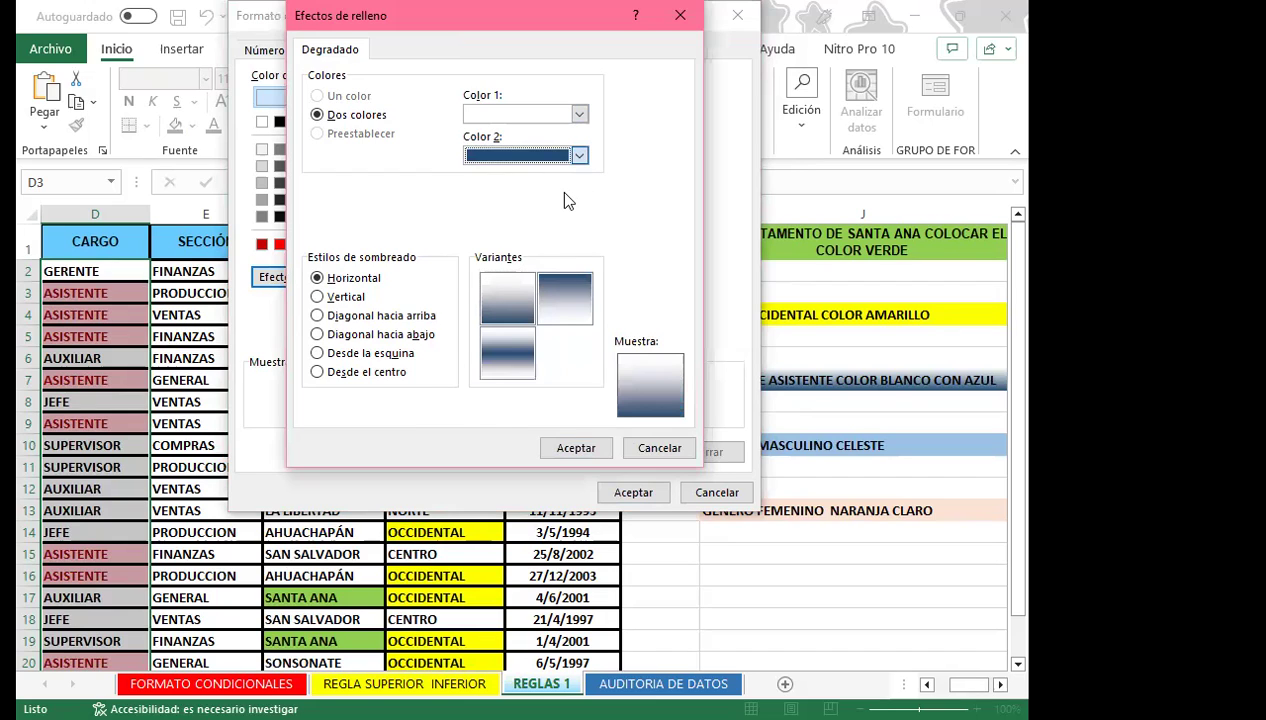
{"action": "left_click", "coordinate": [579, 156]}
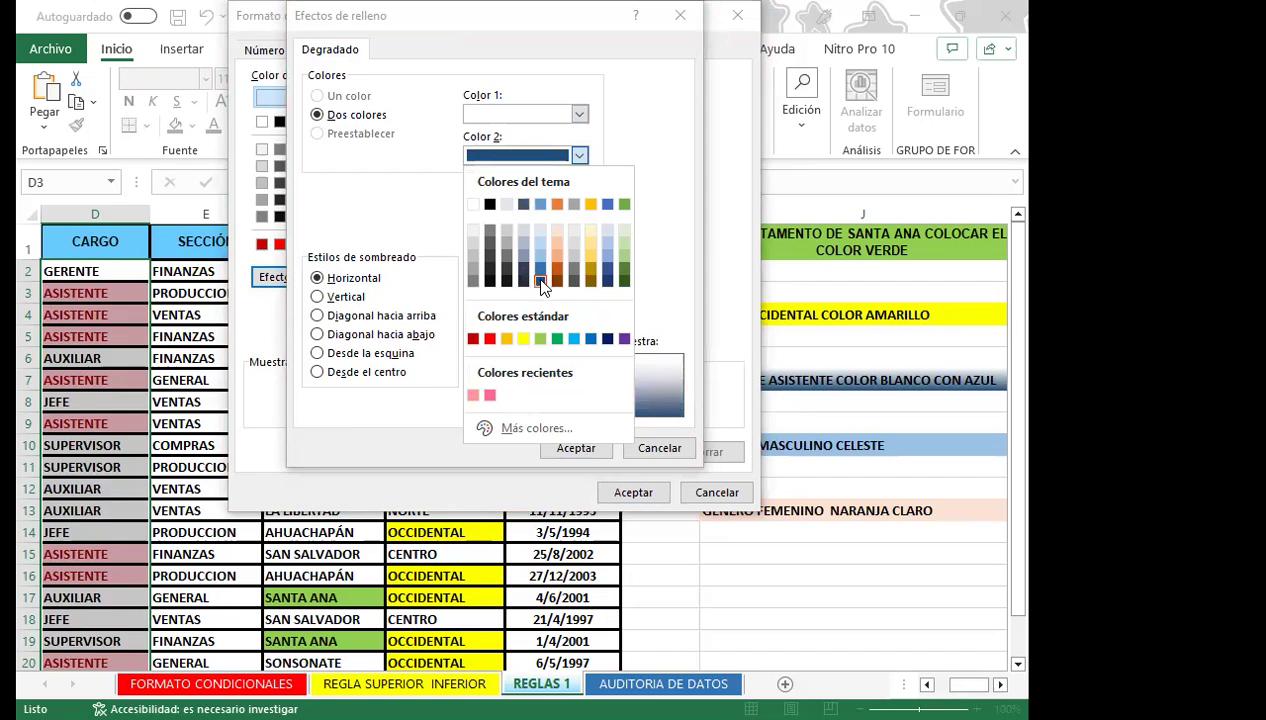
{"action": "left_click", "coordinate": [607, 277]}
{"action": "left_click", "coordinate": [579, 156]}
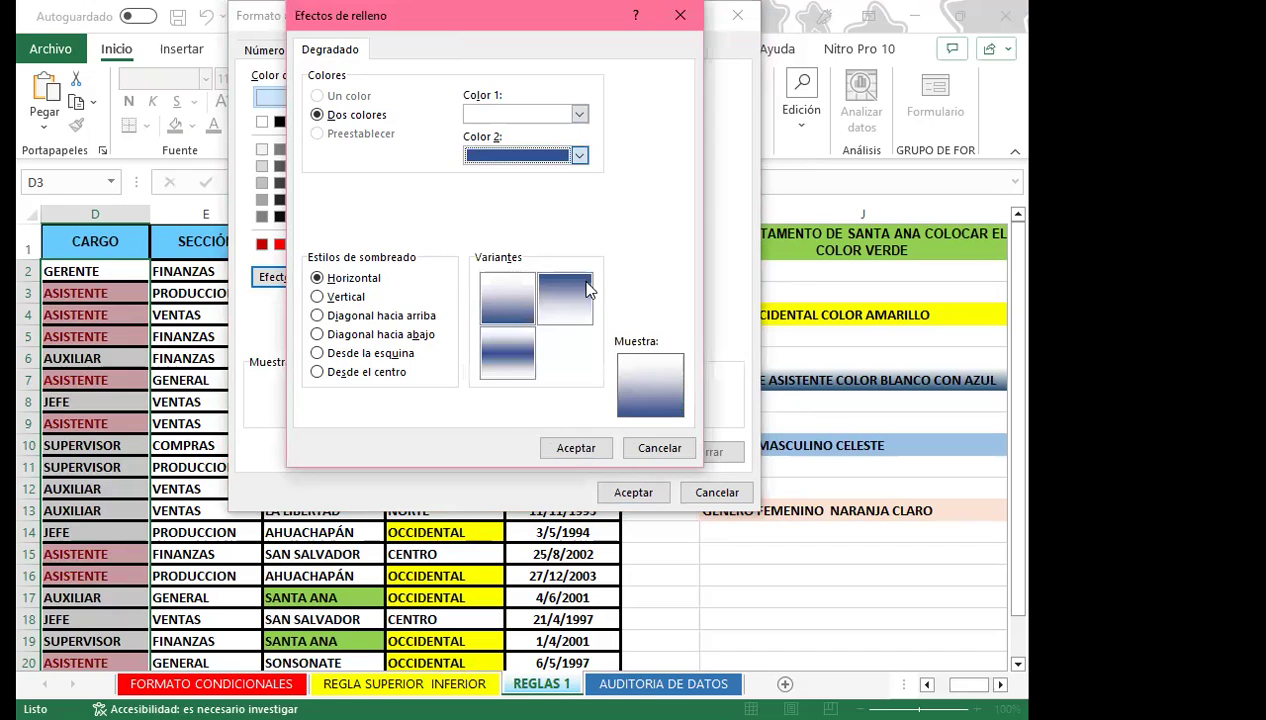
{"action": "left_click", "coordinate": [607, 281]}
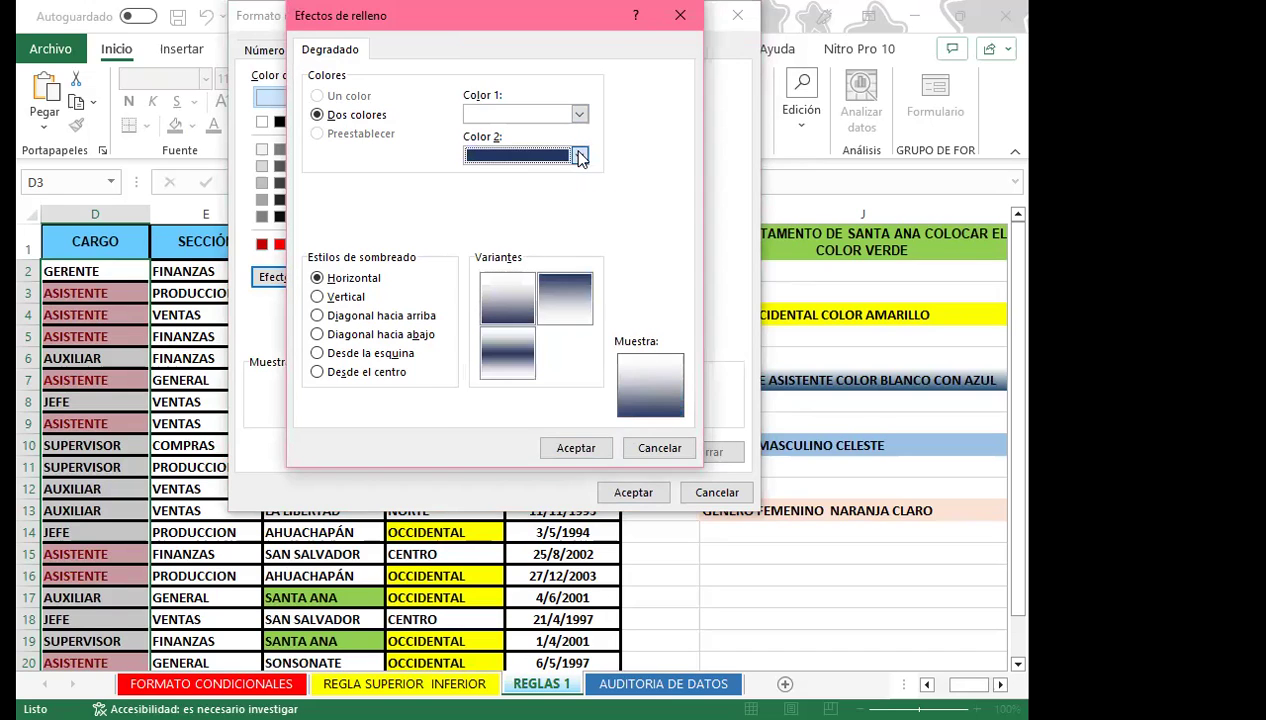
{"action": "left_click", "coordinate": [579, 156]}
{"action": "left_click", "coordinate": [540, 269]}
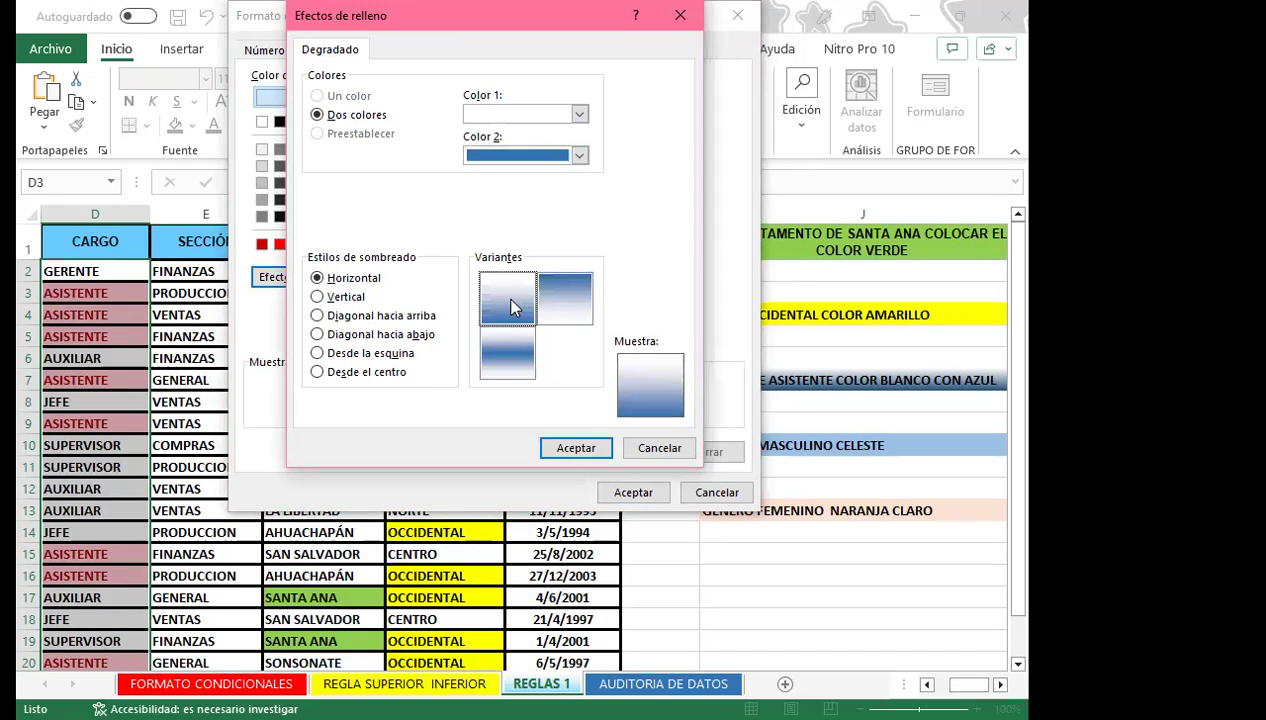
{"action": "left_click", "coordinate": [576, 450]}
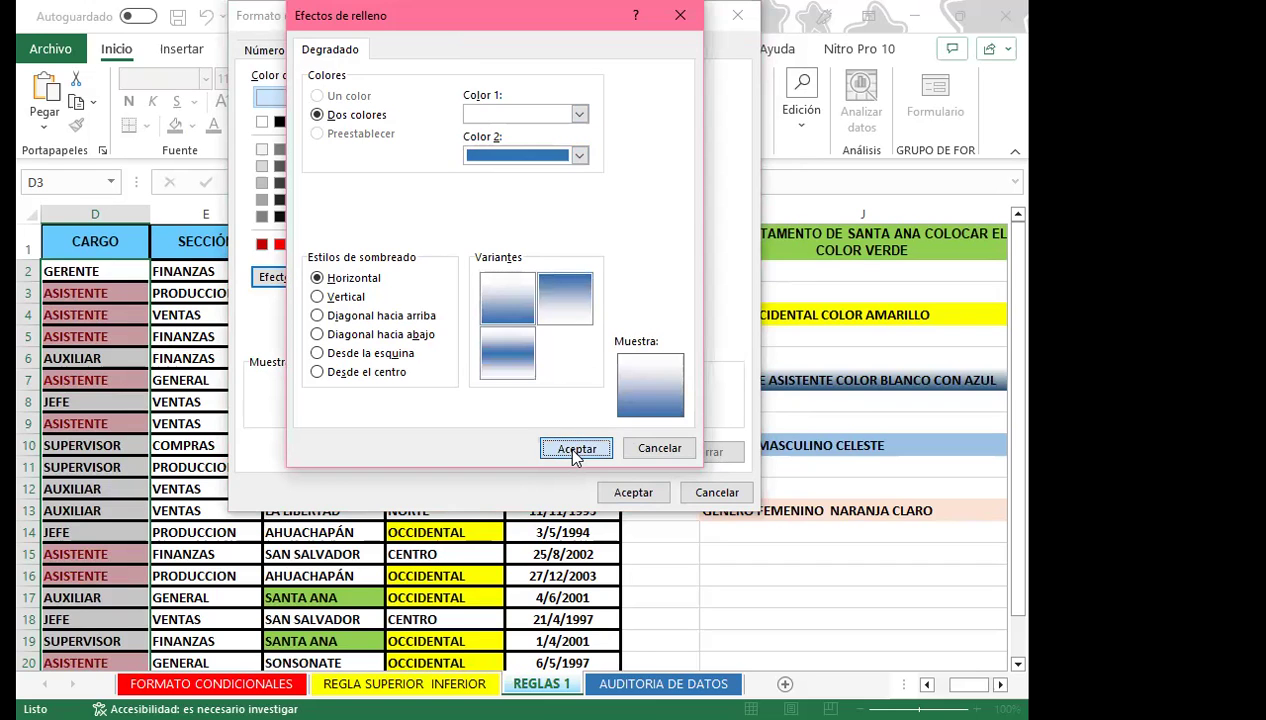
{"action": "key", "text": "Return"}
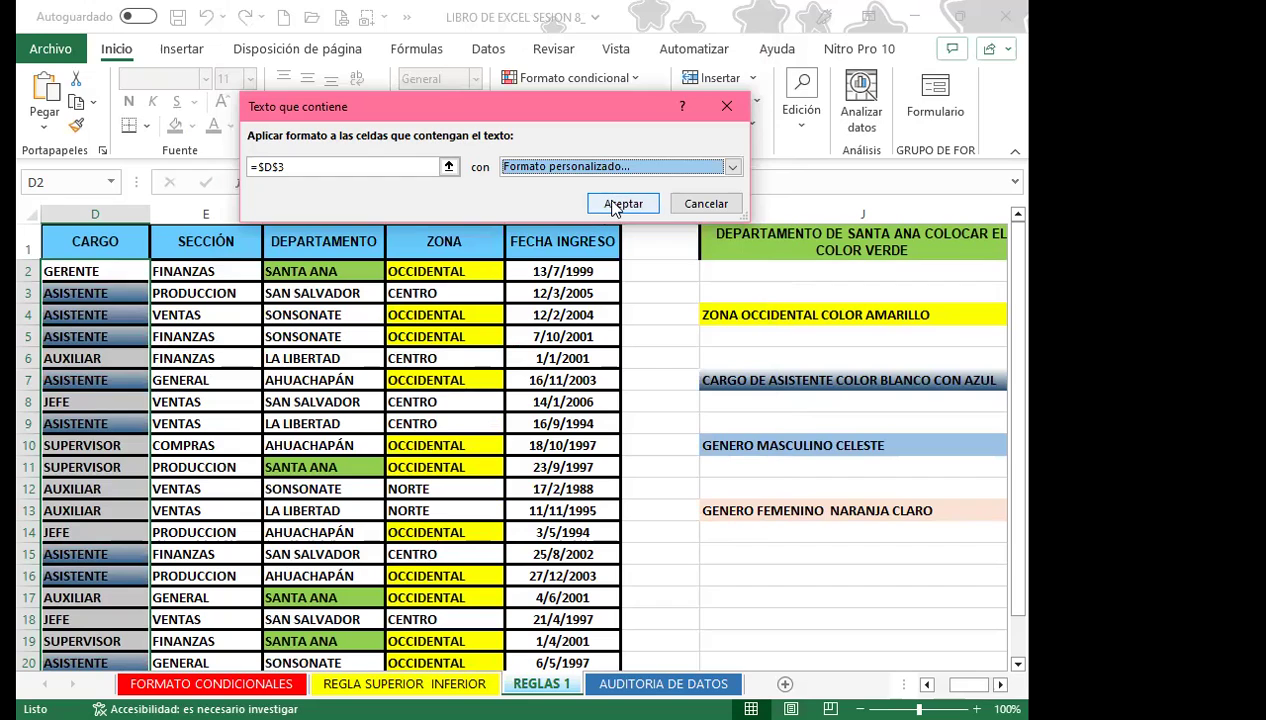
{"action": "left_click", "coordinate": [614, 205]}
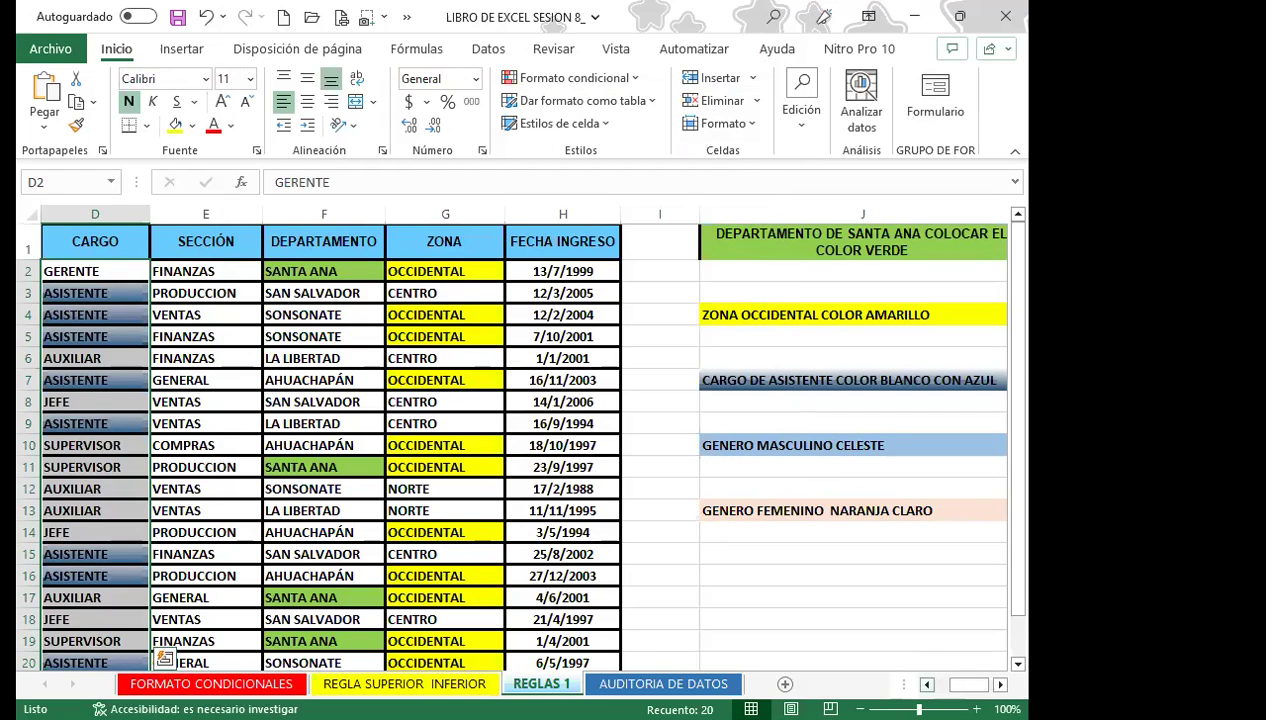
Select the GENERO cells C2:C20 and start a 'Texto que contiene' rule.
{"action": "scroll", "coordinate": [263, 292], "scroll_direction": "left", "scroll_amount": 2}
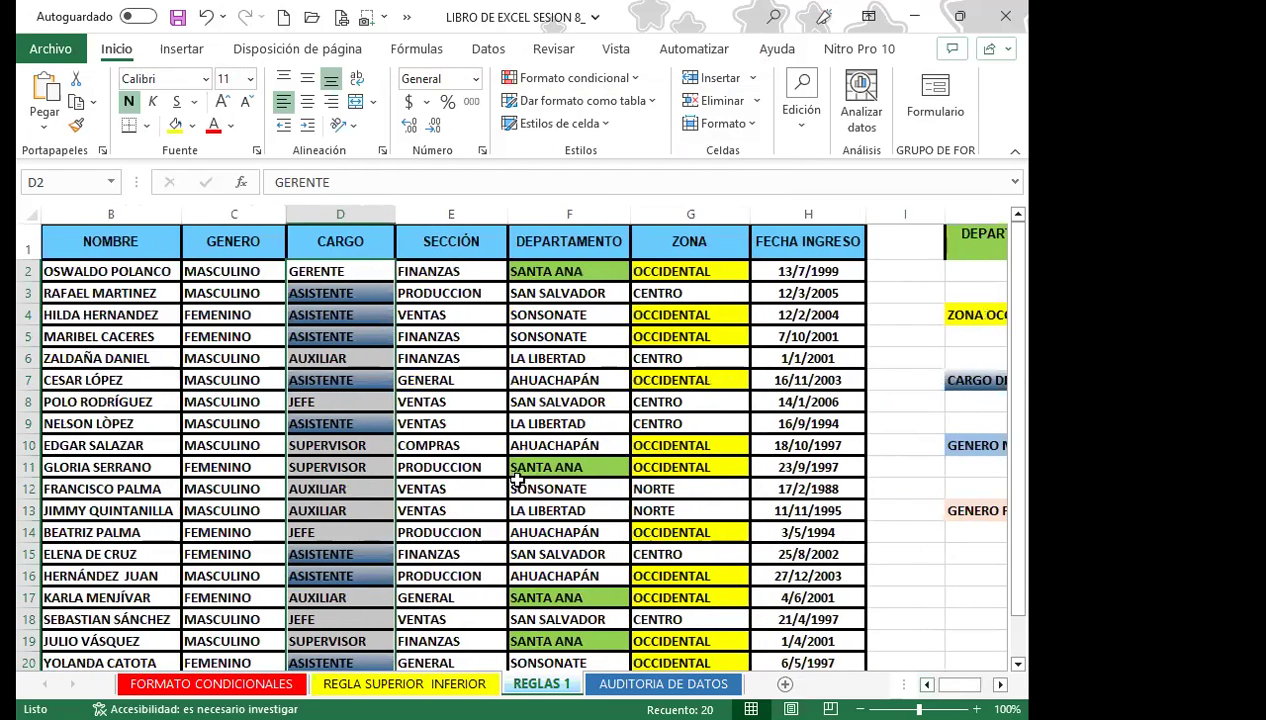
{"action": "mouse_move", "coordinate": [266, 271]}
{"action": "left_mouse_down"}
{"action": "mouse_move", "coordinate": [271, 620]}
{"action": "mouse_move", "coordinate": [230, 640]}
{"action": "left_mouse_up"}
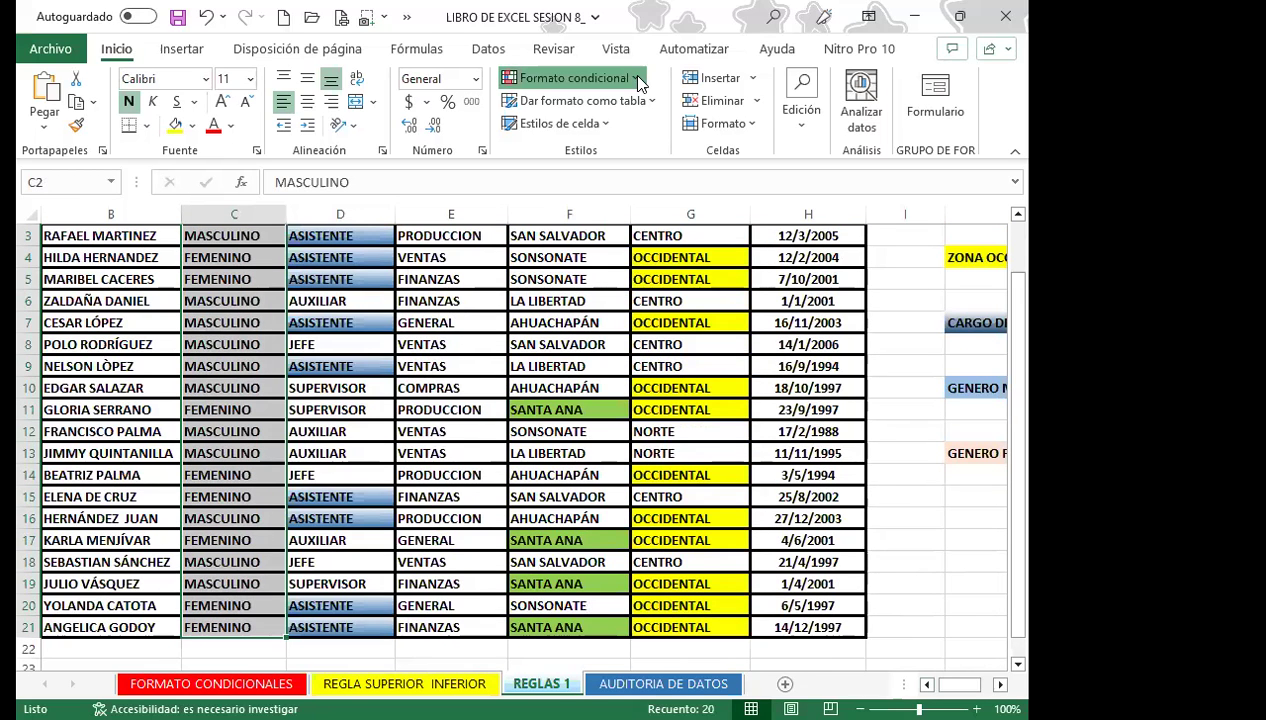
{"action": "left_click", "coordinate": [590, 78]}
{"action": "mouse_move", "coordinate": [760, 117]}
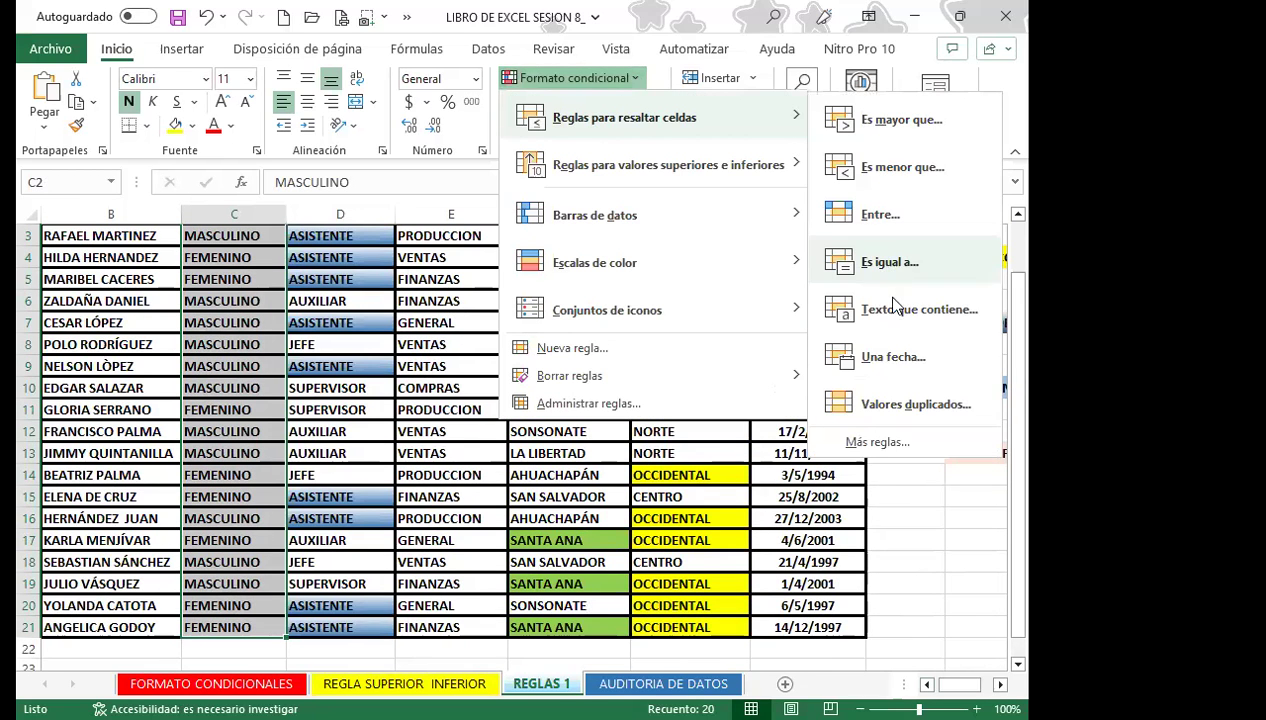
{"action": "left_click", "coordinate": [895, 316]}
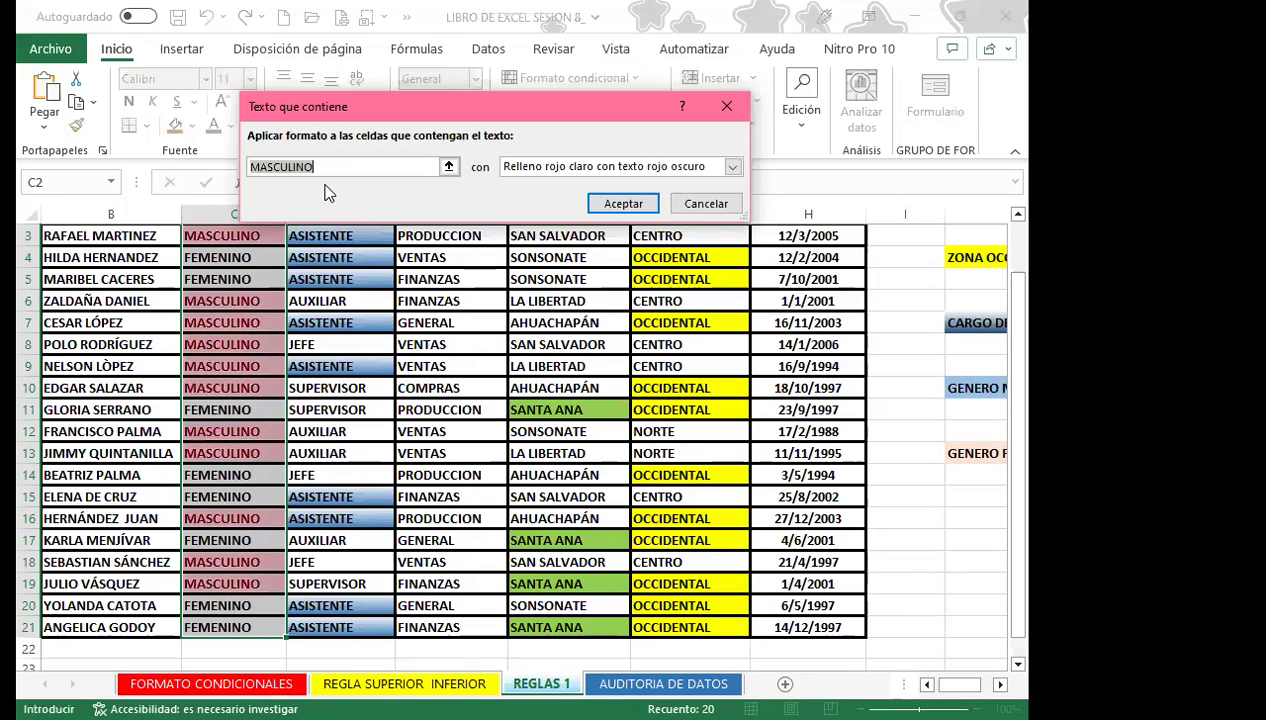
Match MASCULINO with a custom light-blue fill and apply the rule.
{"action": "left_click", "coordinate": [389, 172]}
{"action": "left_click", "coordinate": [731, 168]}
{"action": "left_click", "coordinate": [530, 263]}
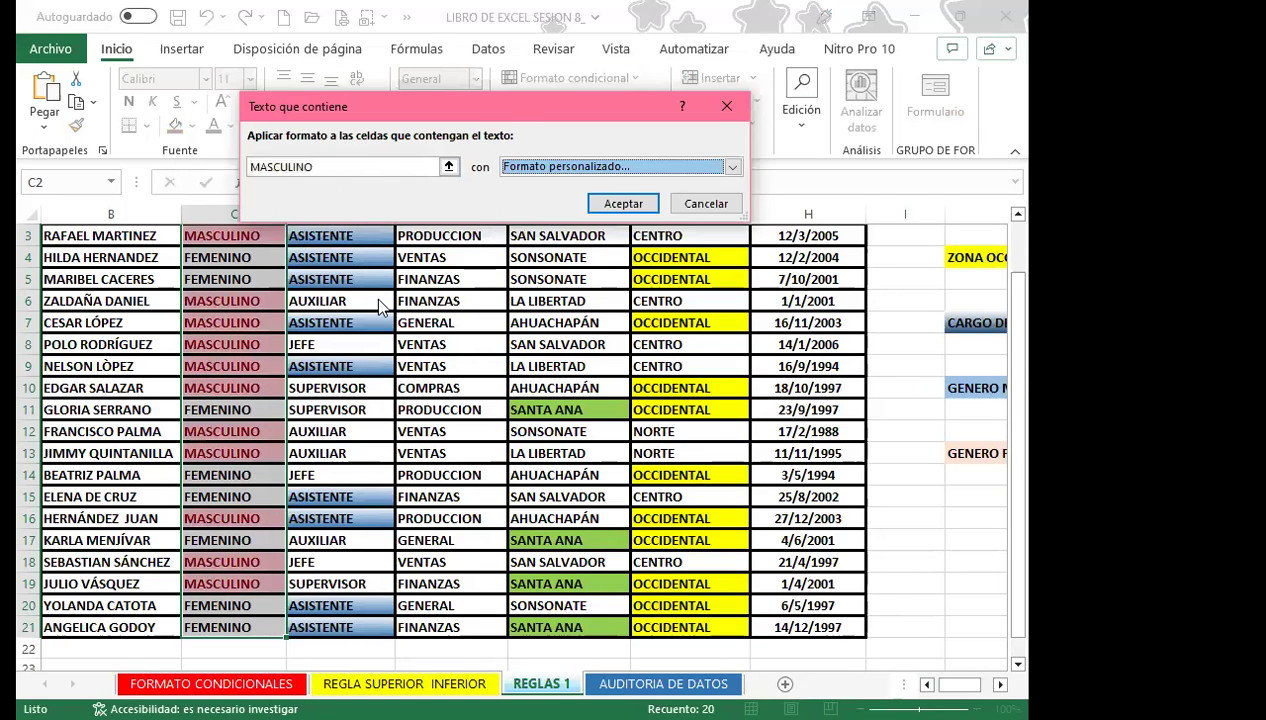
{"action": "left_click", "coordinate": [369, 244]}
{"action": "left_click", "coordinate": [630, 493]}
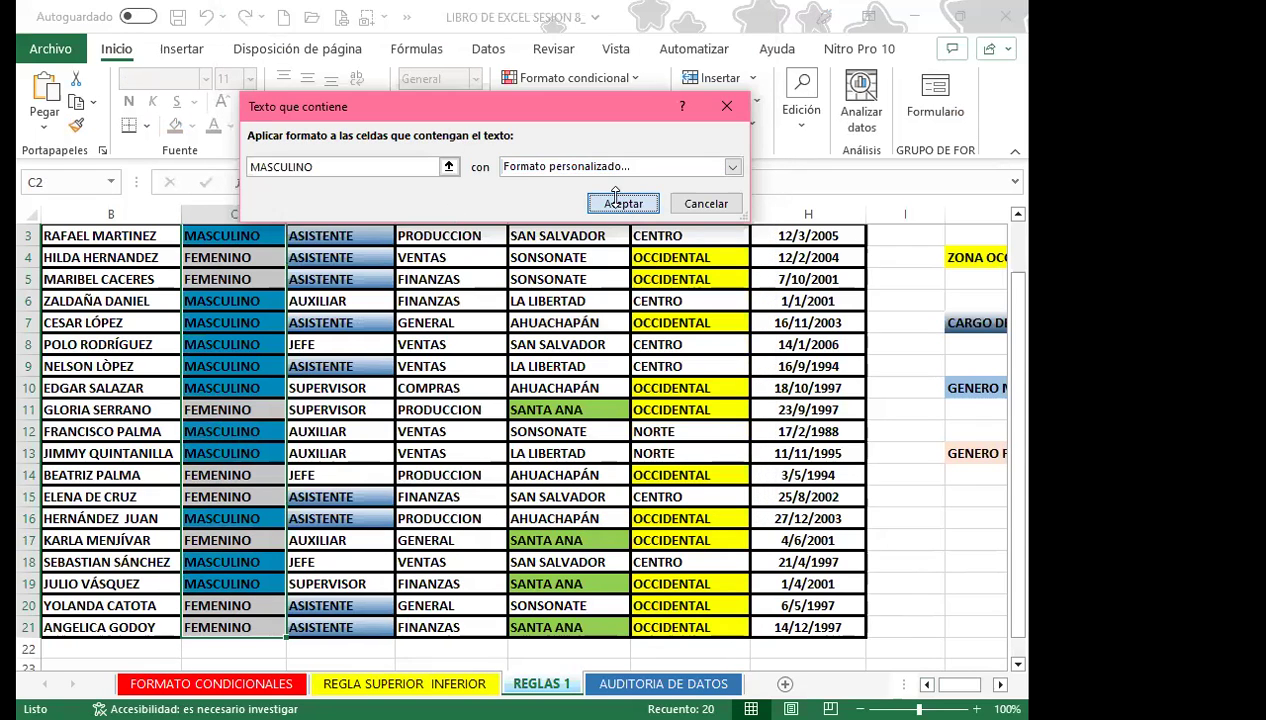
{"action": "left_click", "coordinate": [621, 203]}
{"action": "scroll", "coordinate": [249, 362], "scroll_direction": "up", "scroll_amount": 1}
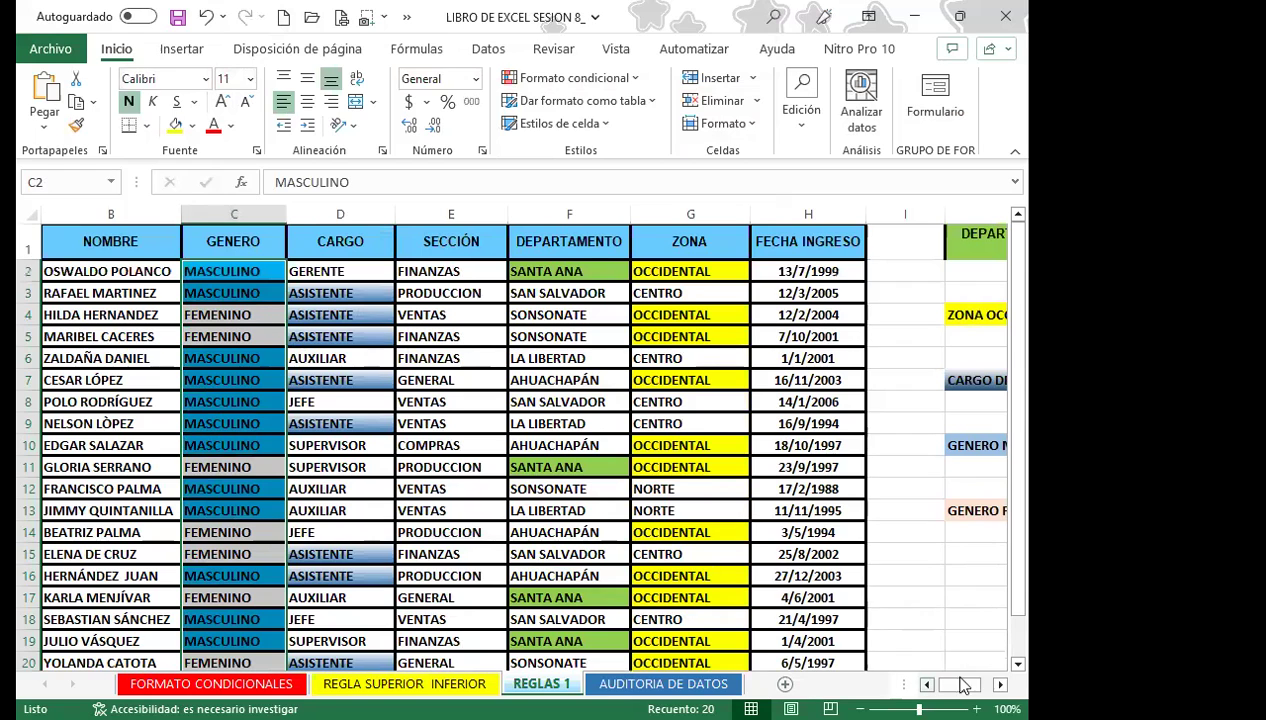
{"action": "scroll", "coordinate": [980, 682], "scroll_direction": "right", "scroll_amount": 2}
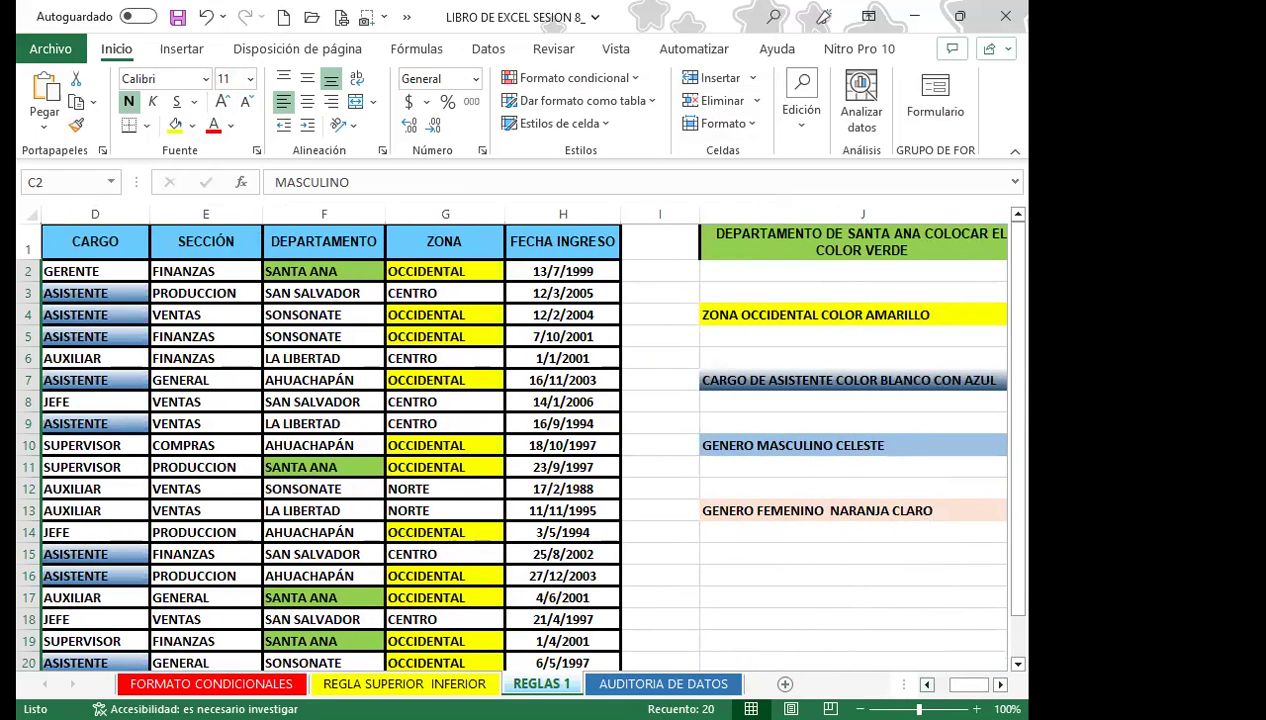
{"action": "scroll", "coordinate": [932, 656], "scroll_direction": "left", "scroll_amount": 2}
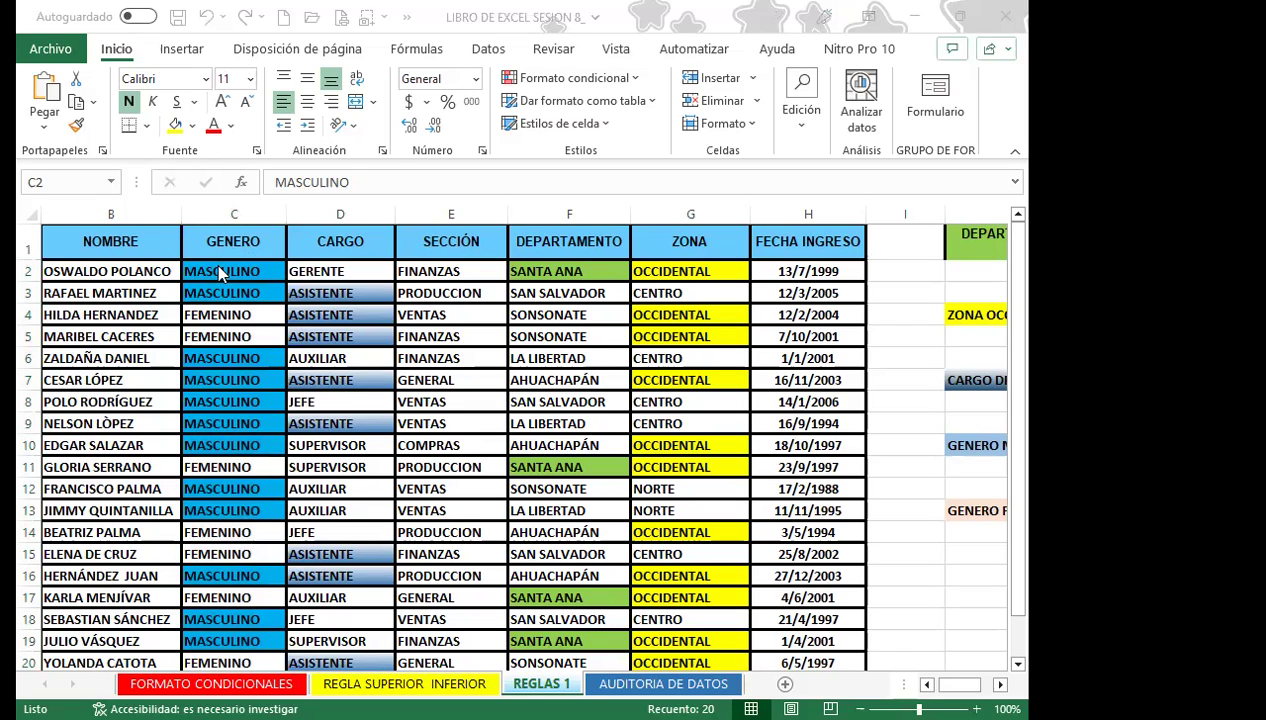
Add an 'Es igual a' rule on C2:C20 matching $C$4 (FEMENINO) with a custom light peach fill.
{"action": "left_click_drag", "start_coordinate": [222, 275], "coordinate": [222, 662]}
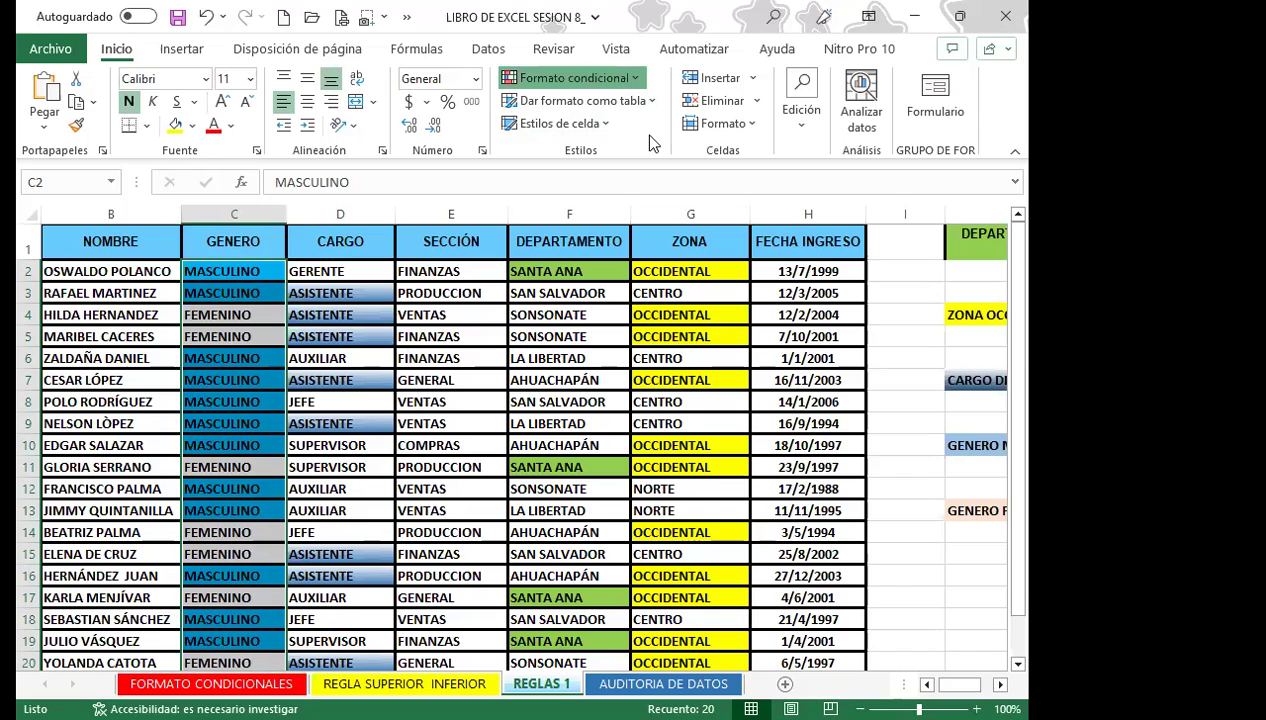
{"action": "mouse_move", "coordinate": [703, 124]}
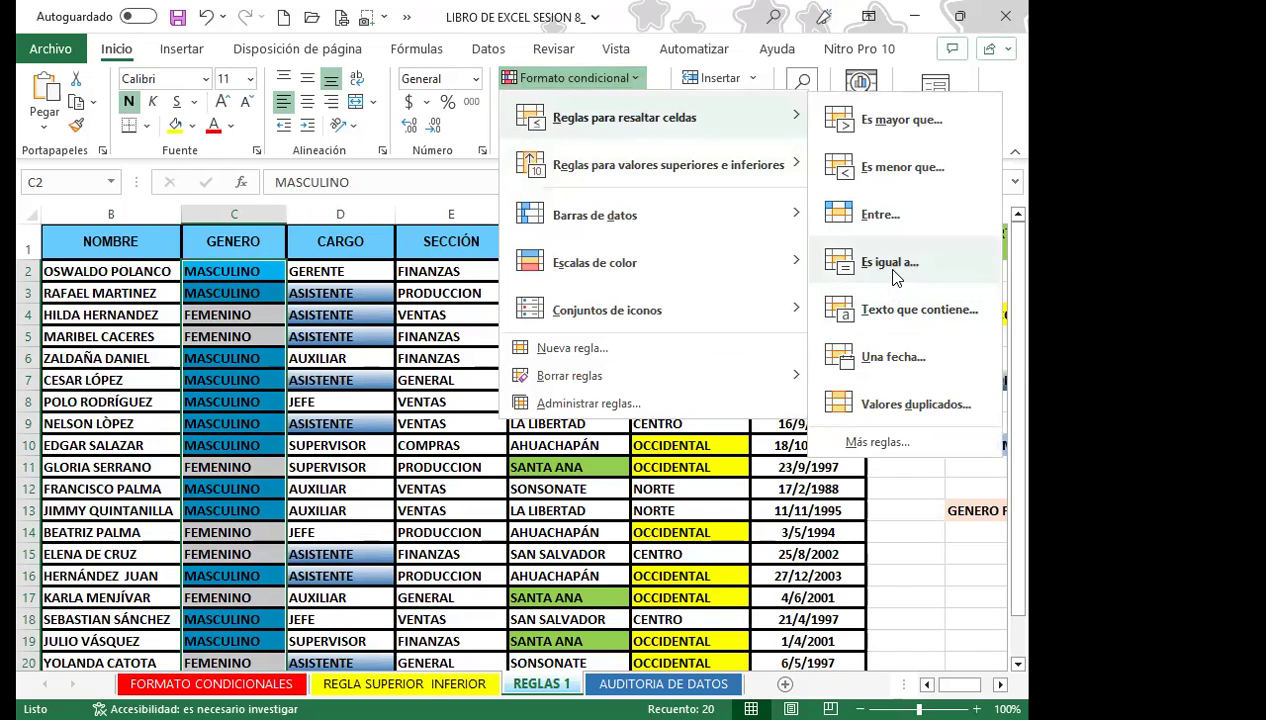
{"action": "left_click", "coordinate": [220, 314]}
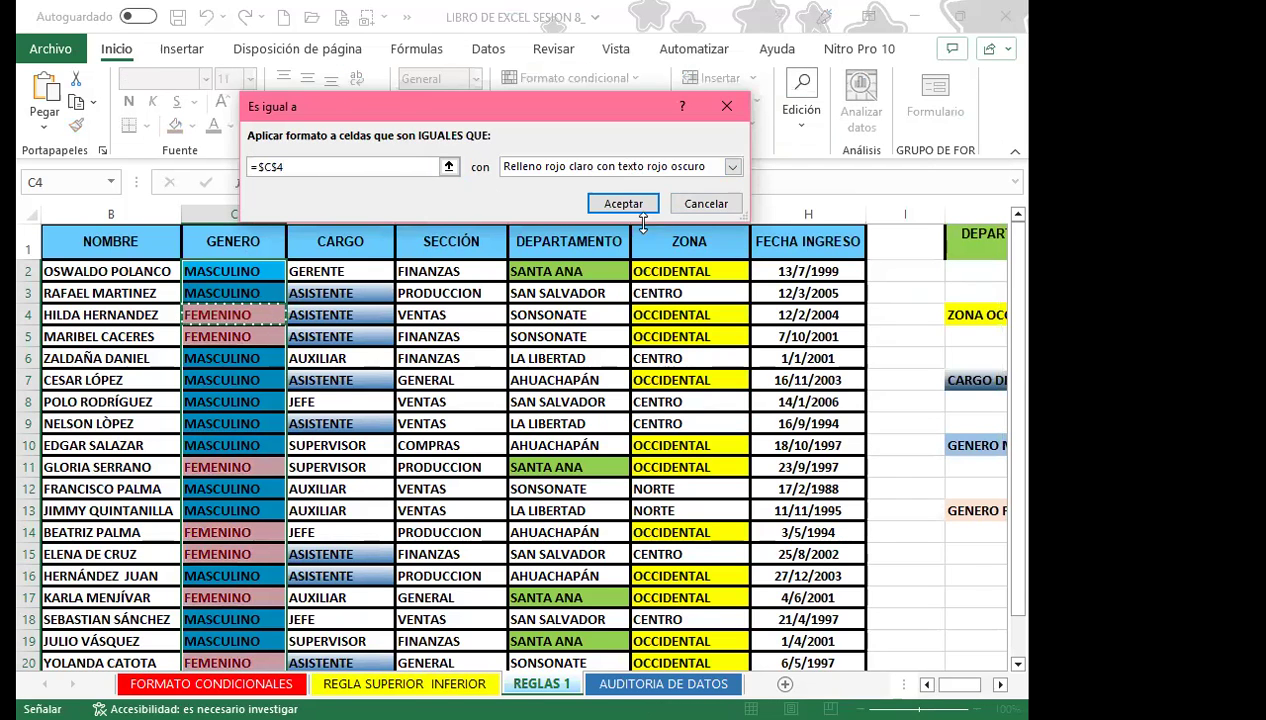
{"action": "left_click", "coordinate": [732, 166]}
{"action": "left_click", "coordinate": [566, 262]}
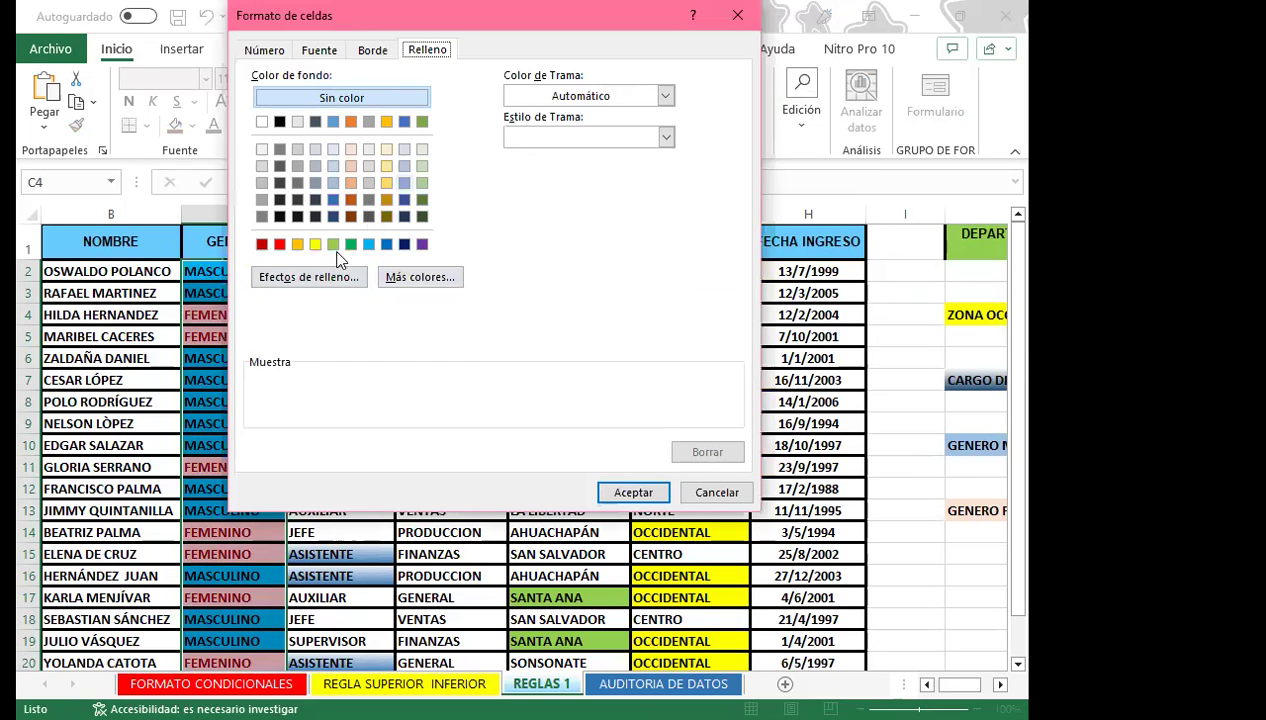
{"action": "left_click", "coordinate": [297, 244]}
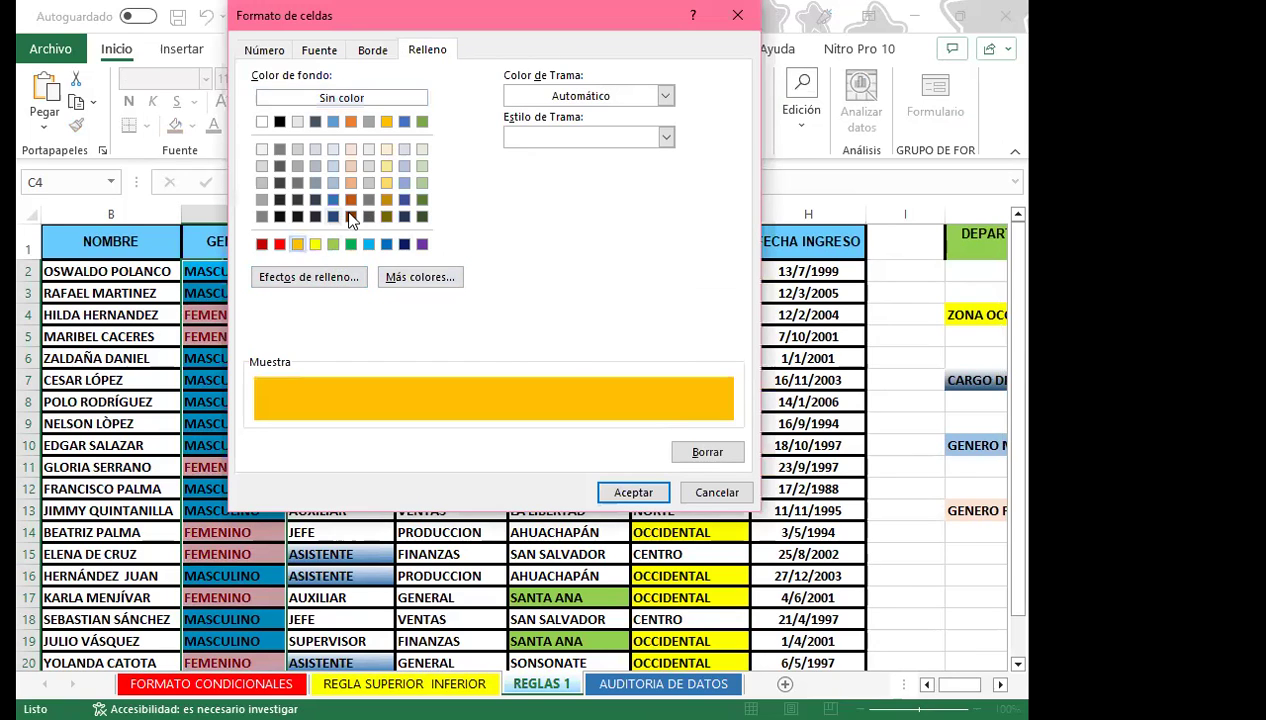
{"action": "left_click", "coordinate": [350, 182]}
{"action": "left_click", "coordinate": [350, 166]}
{"action": "left_click", "coordinate": [627, 492]}
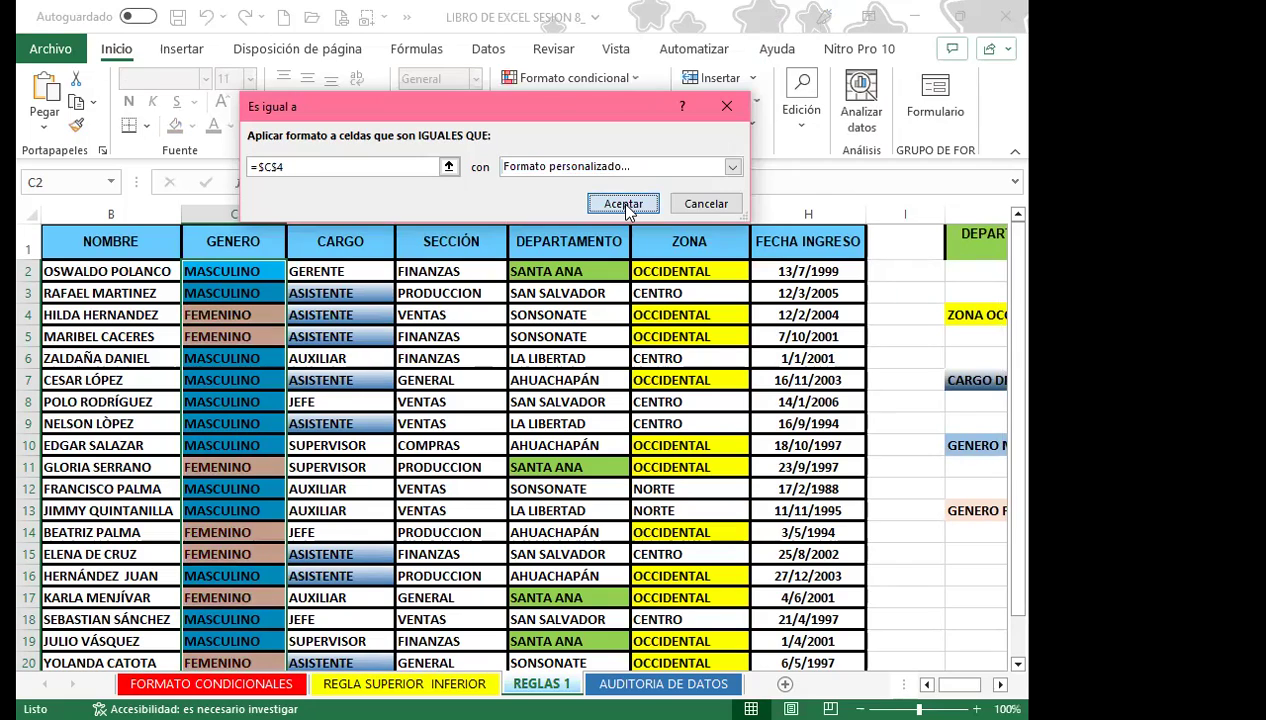
{"action": "left_click", "coordinate": [621, 205]}
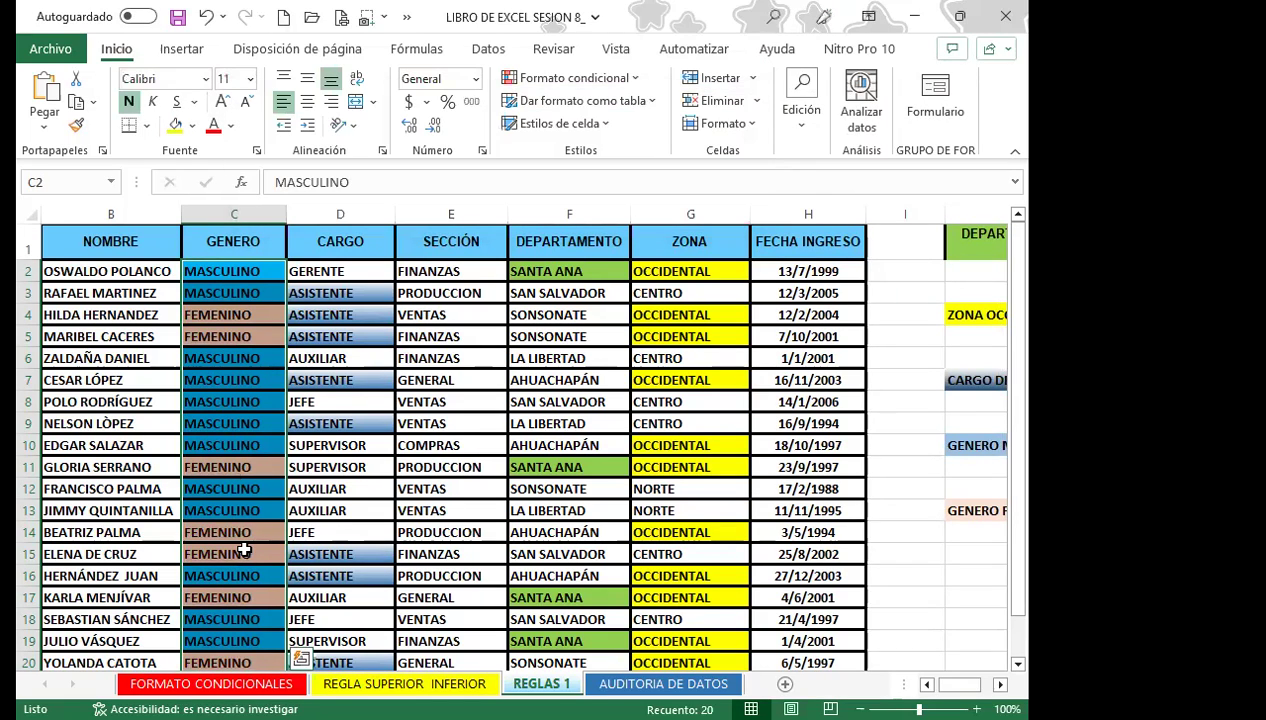
{"action": "left_click", "coordinate": [255, 444]}
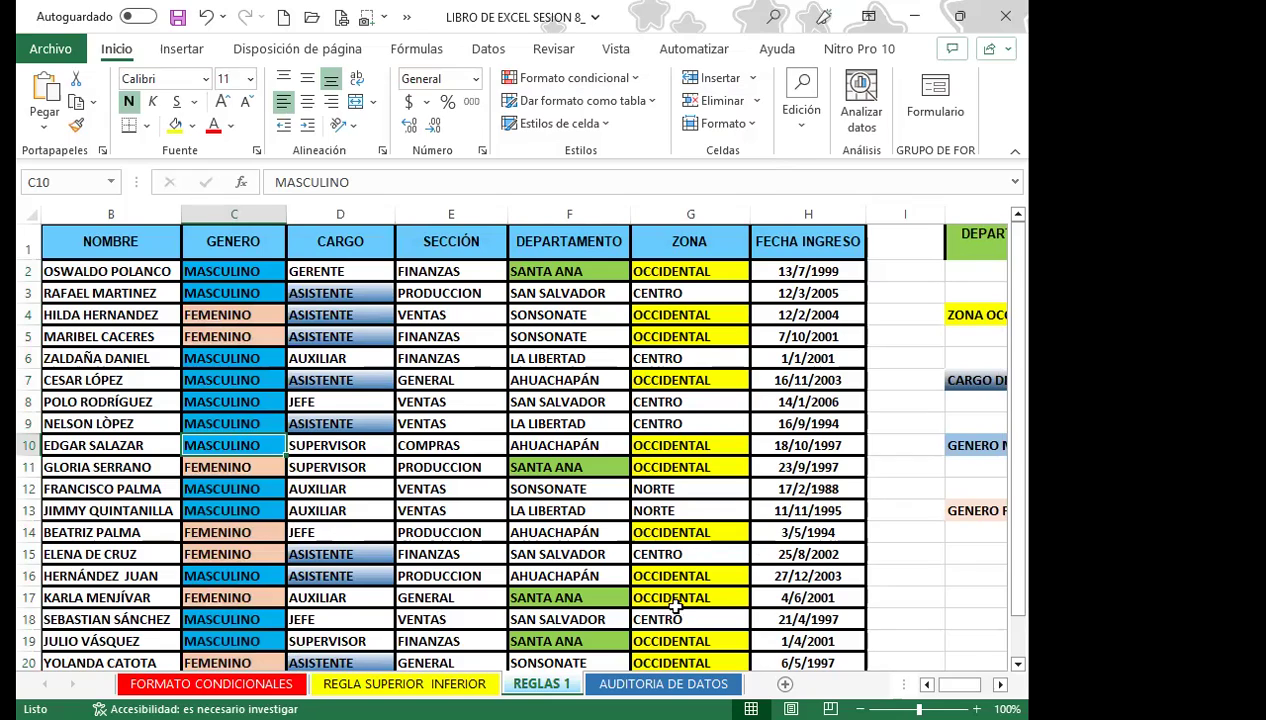
{"action": "scroll", "coordinate": [498, 519], "scroll_direction": "down", "scroll_amount": 2}
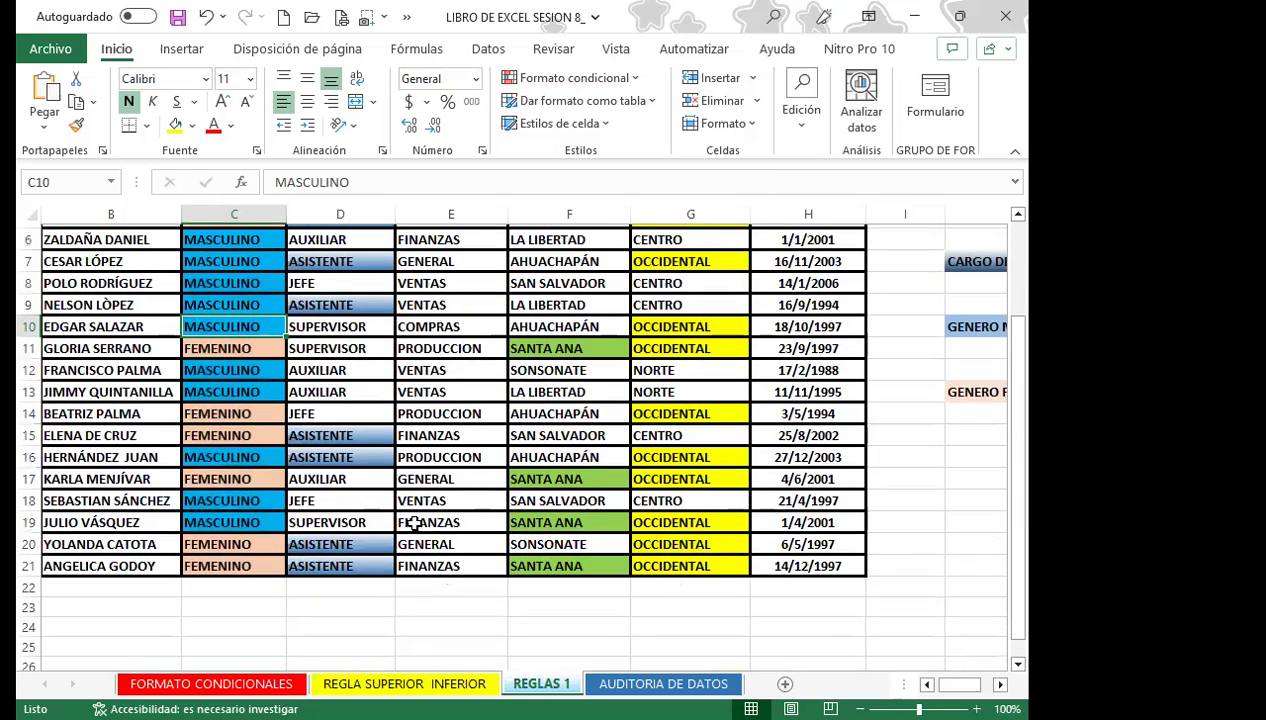
{"action": "scroll", "coordinate": [526, 523], "scroll_direction": "up", "scroll_amount": 2}
{"action": "left_click", "coordinate": [552, 467]}
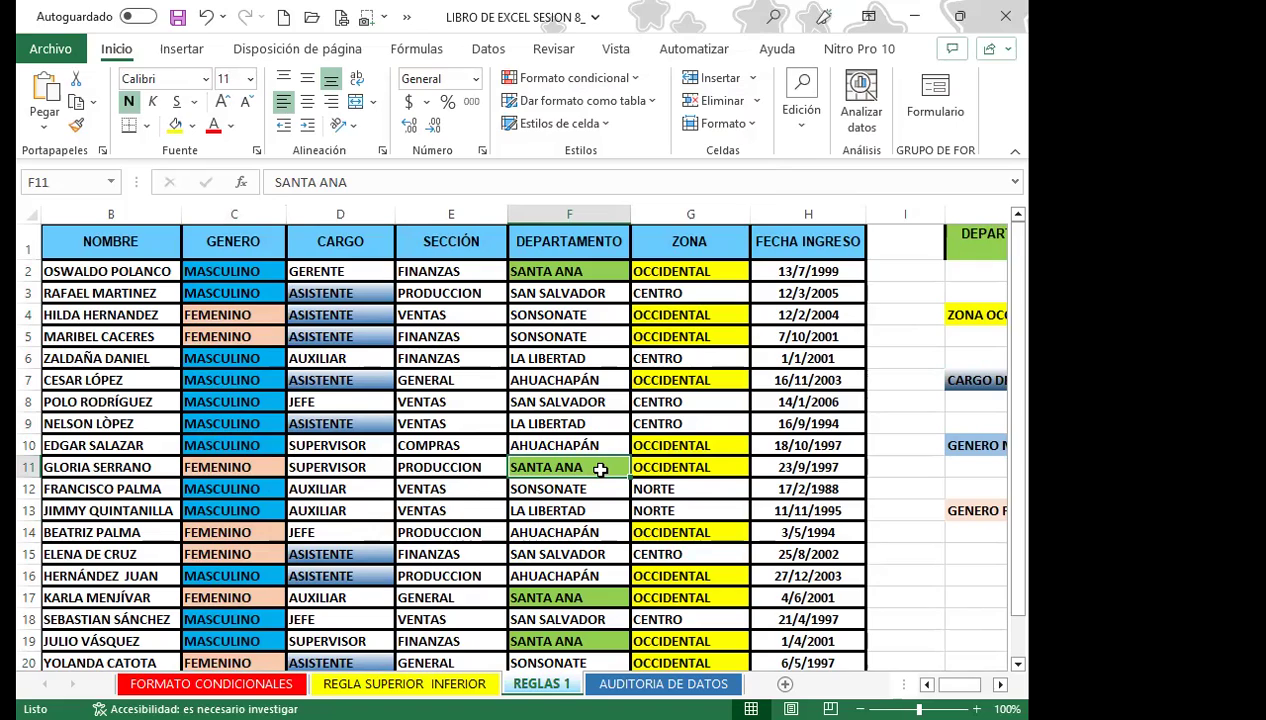
{"action": "scroll", "coordinate": [190, 460], "scroll_direction": "down", "scroll_amount": 3}
{"action": "scroll", "coordinate": [150, 534], "scroll_direction": "up", "scroll_amount": 2}
{"action": "scroll", "coordinate": [178, 531], "scroll_direction": "up", "scroll_amount": 1}
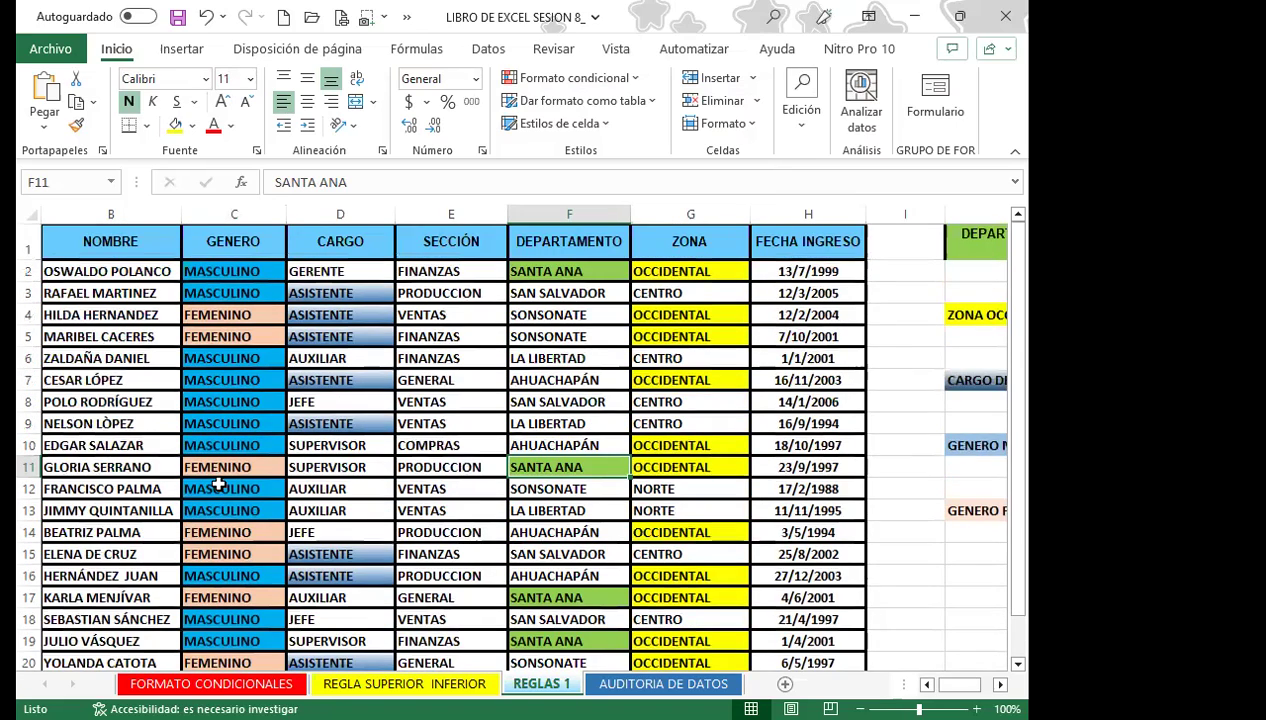
{"action": "scroll", "coordinate": [275, 487], "scroll_direction": "down", "scroll_amount": 2}
{"action": "scroll", "coordinate": [340, 556], "scroll_direction": "up", "scroll_amount": 2}
{"action": "left_click", "coordinate": [208, 400]}
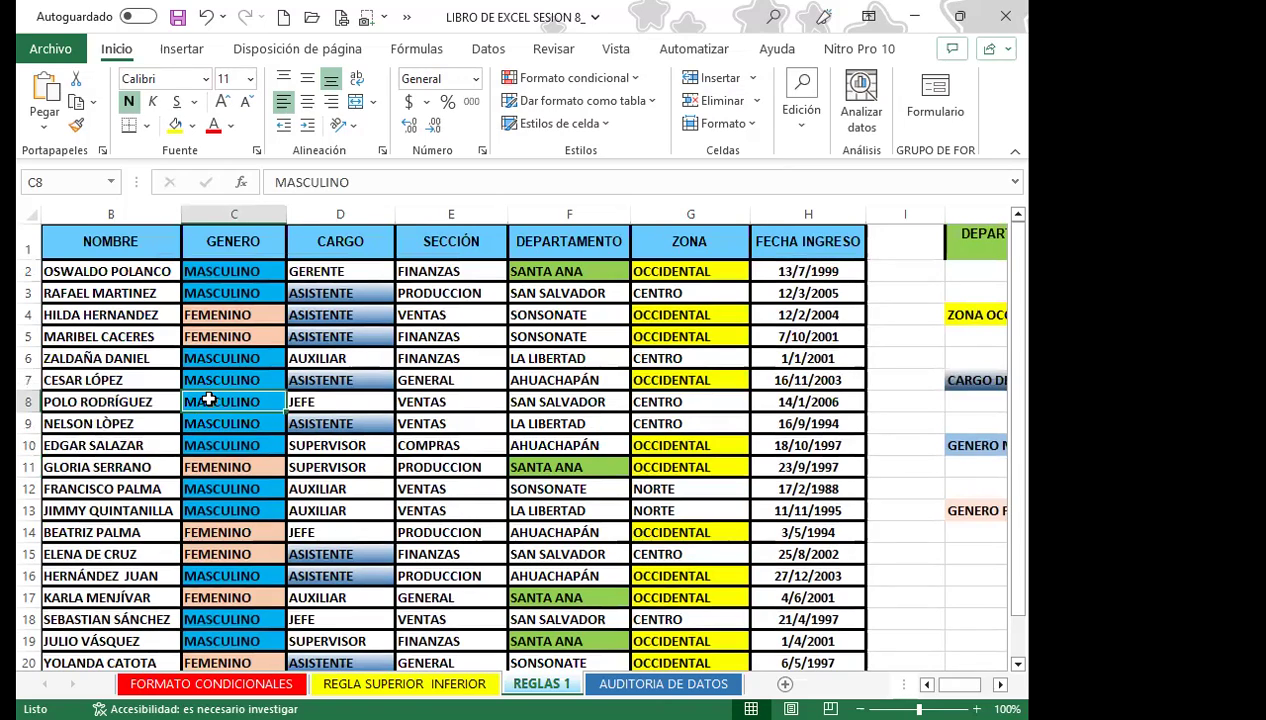
{"action": "left_click", "coordinate": [253, 275]}
{"action": "left_click", "coordinate": [256, 312]}
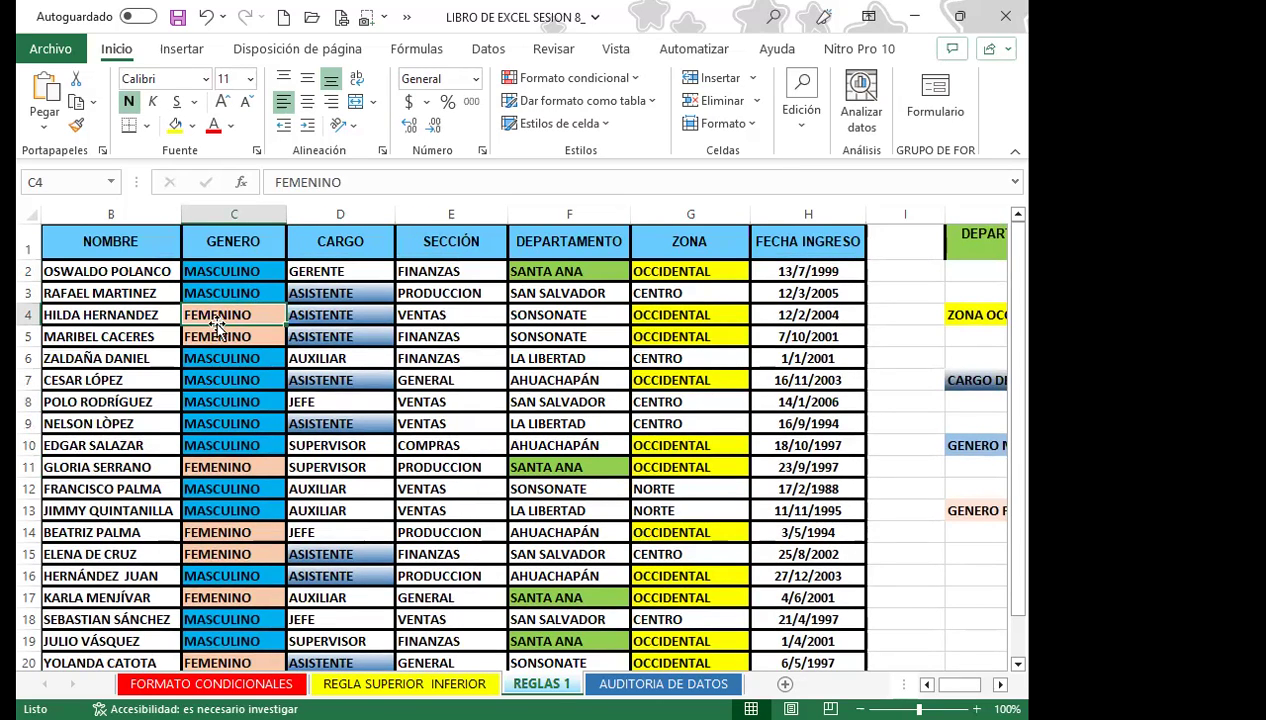
{"action": "left_click", "coordinate": [220, 278]}
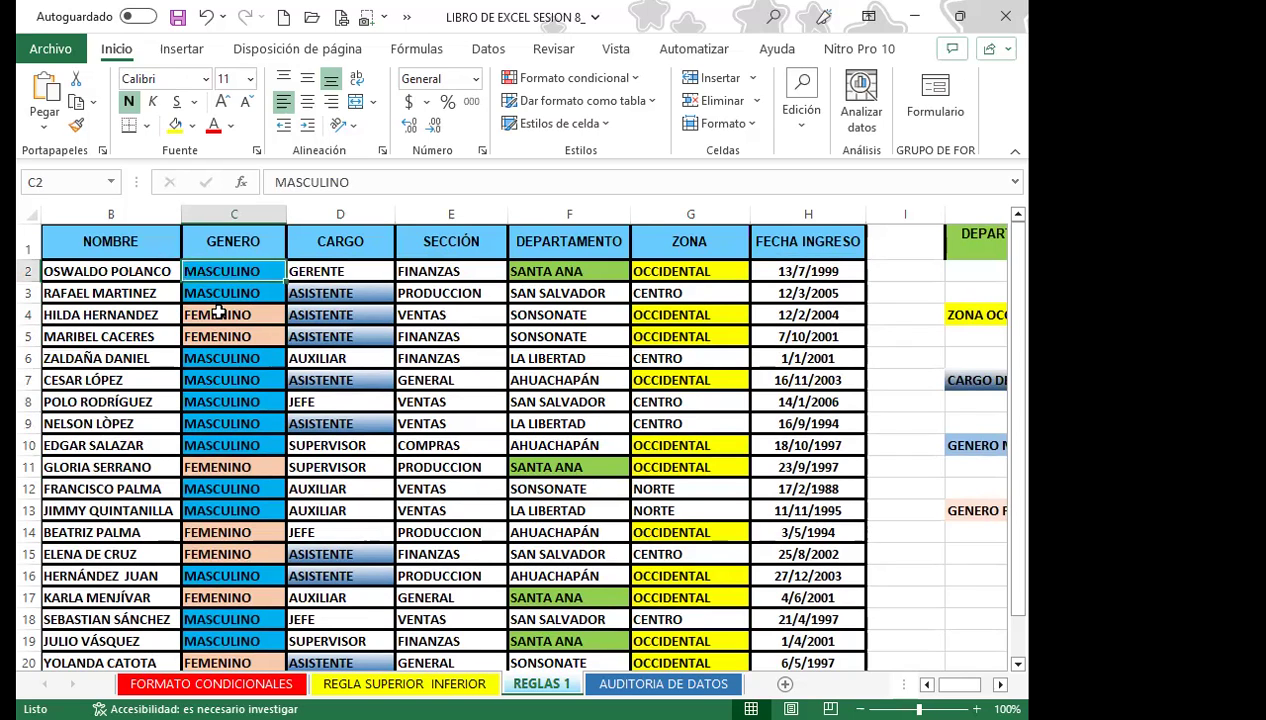
{"action": "left_click", "coordinate": [217, 312]}
{"action": "scroll", "coordinate": [210, 590], "scroll_direction": "down", "scroll_amount": 2}
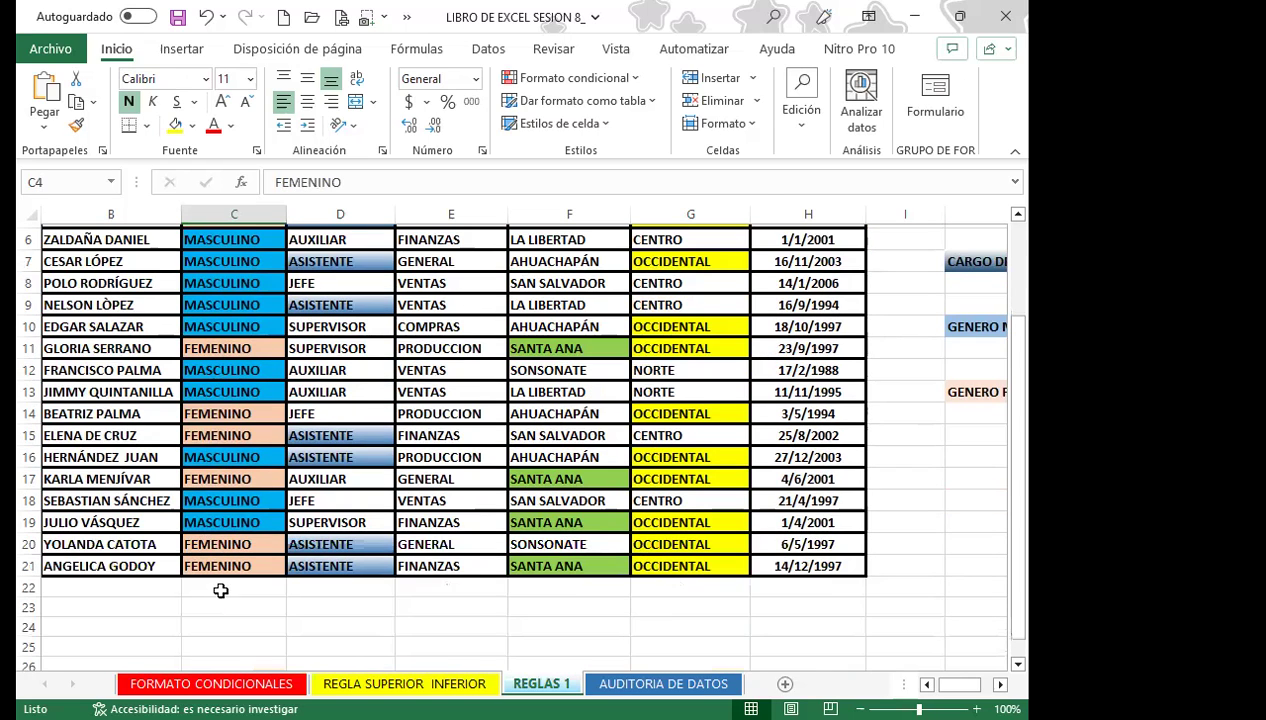
{"action": "scroll", "coordinate": [228, 572], "scroll_direction": "up", "scroll_amount": 2}
{"action": "left_click", "coordinate": [256, 422]}
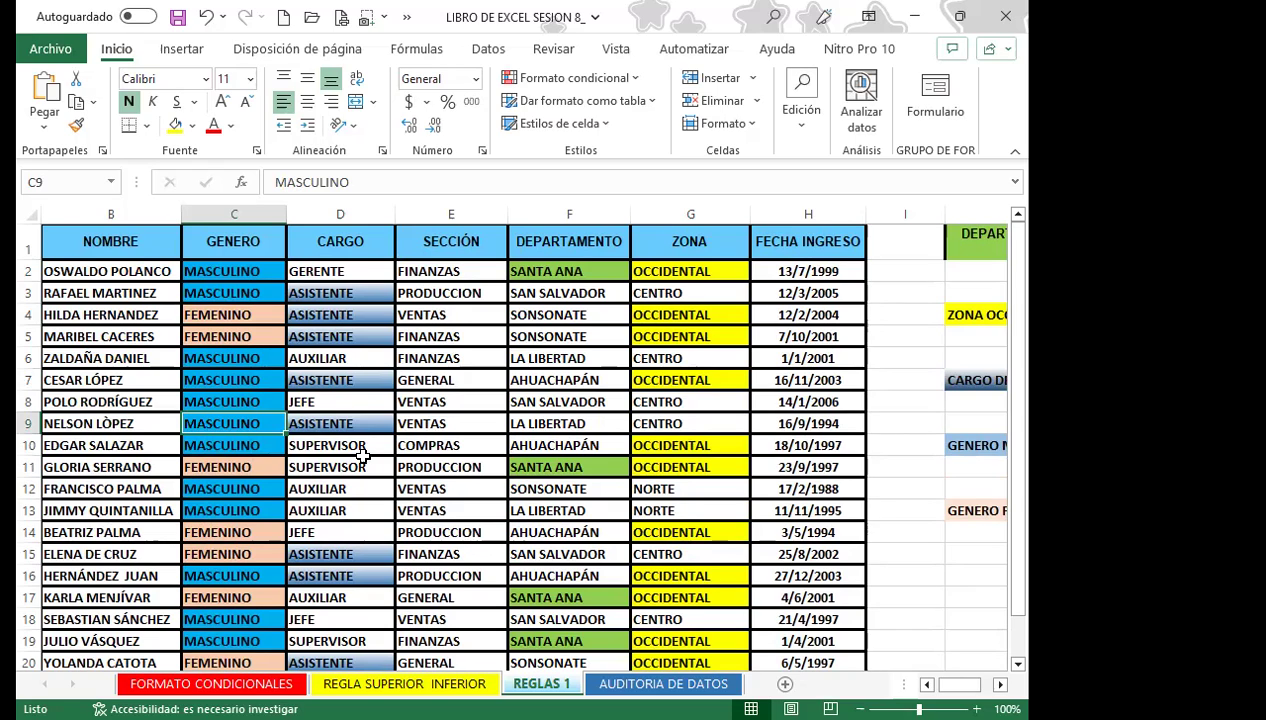
{"action": "left_click", "coordinate": [362, 450]}
{"action": "left_click", "coordinate": [464, 424]}
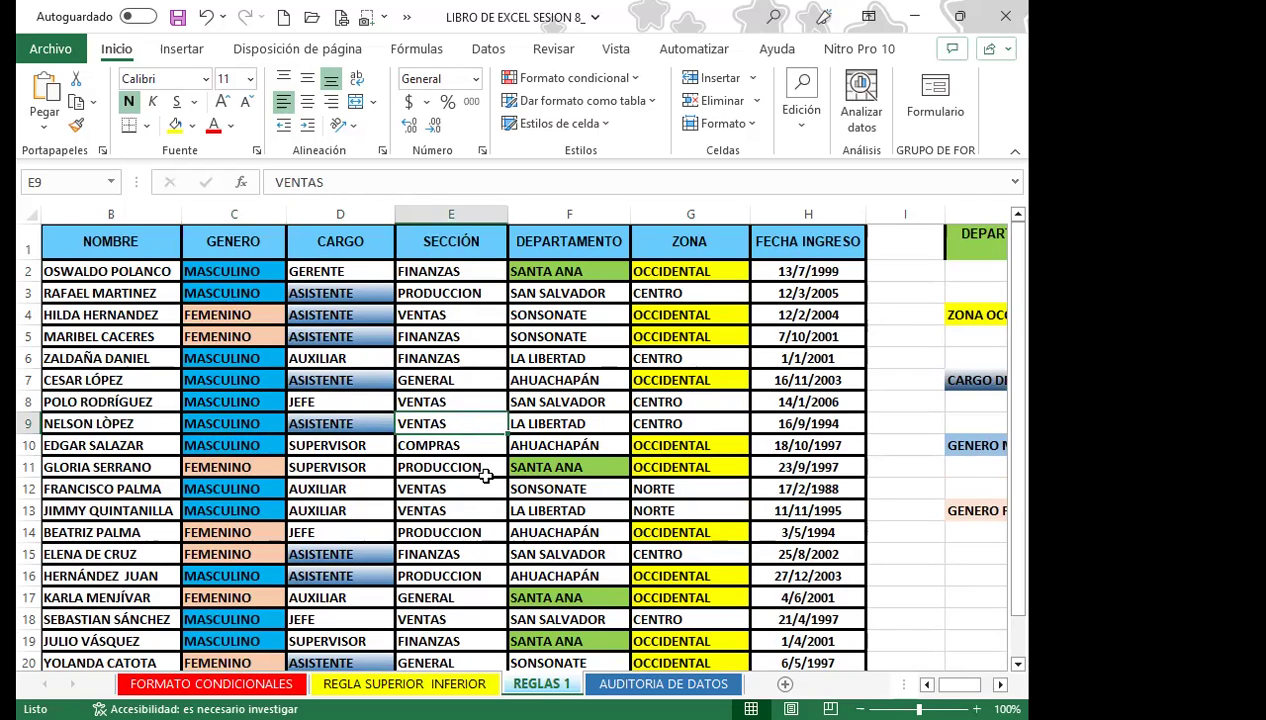
{"action": "left_click", "coordinate": [446, 491]}
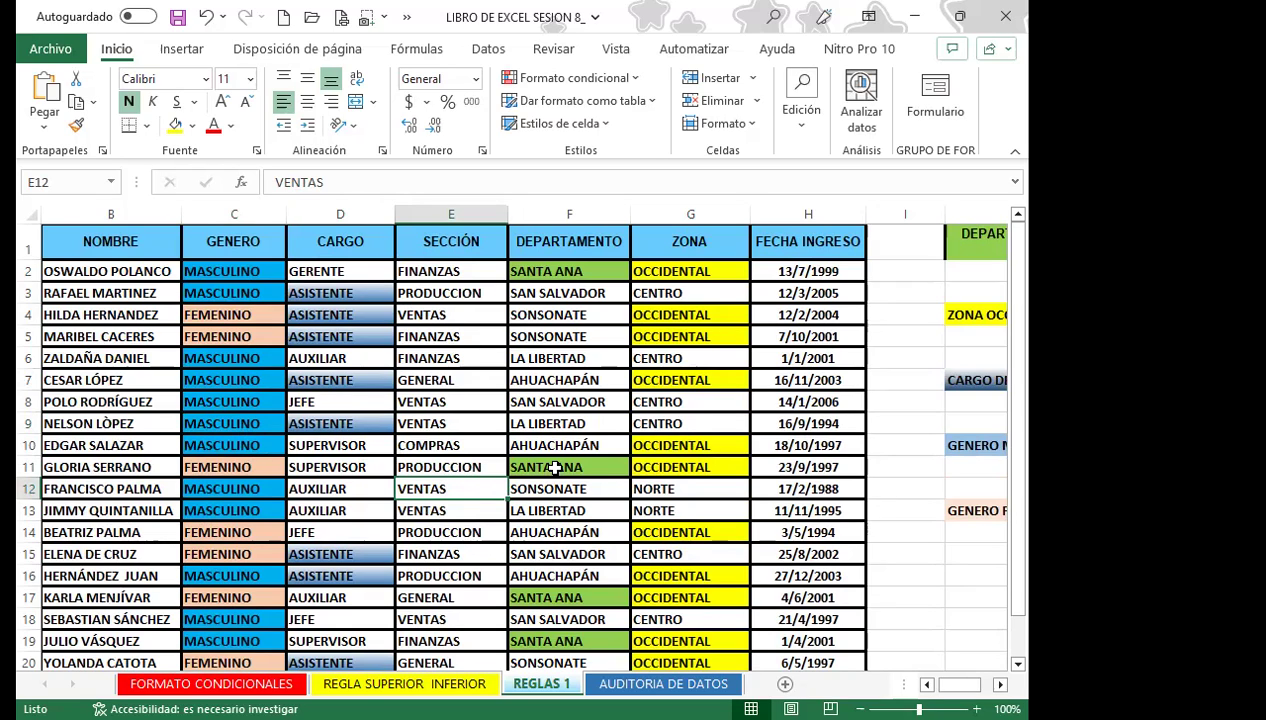
{"action": "left_click", "coordinate": [554, 467]}
{"action": "left_click", "coordinate": [518, 420]}
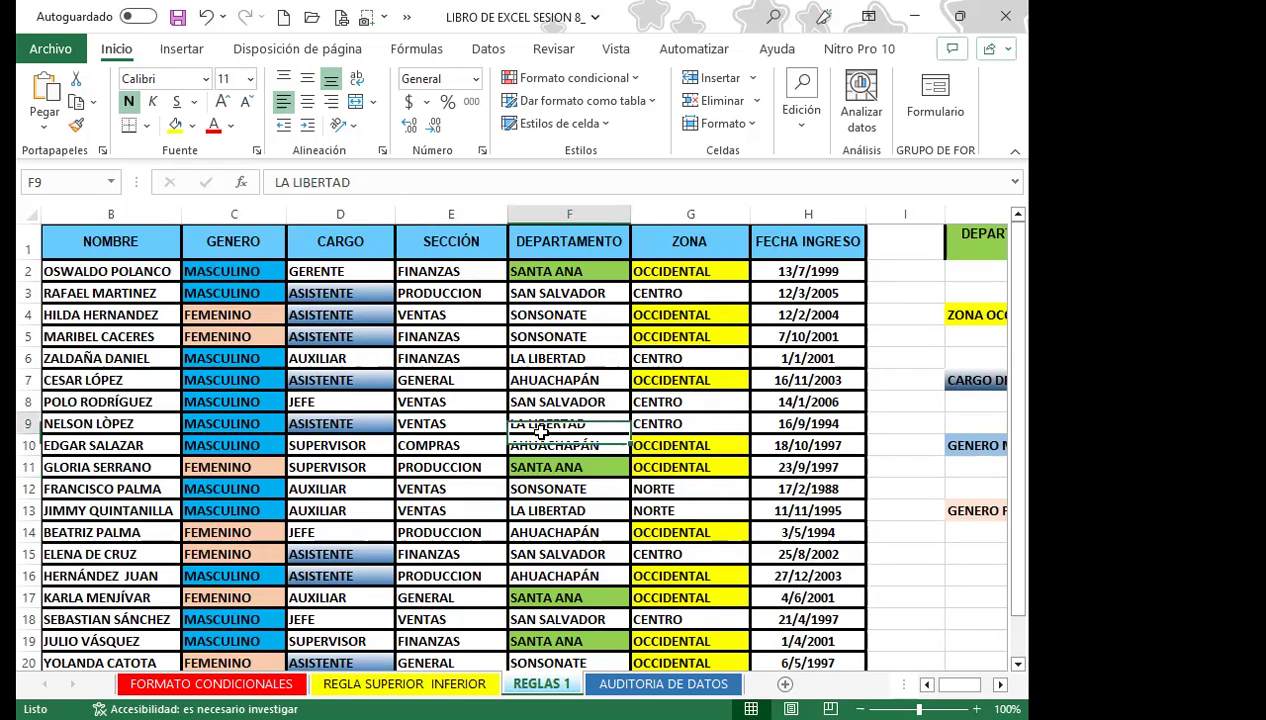
{"action": "left_click", "coordinate": [548, 272]}
{"action": "left_click", "coordinate": [420, 485]}
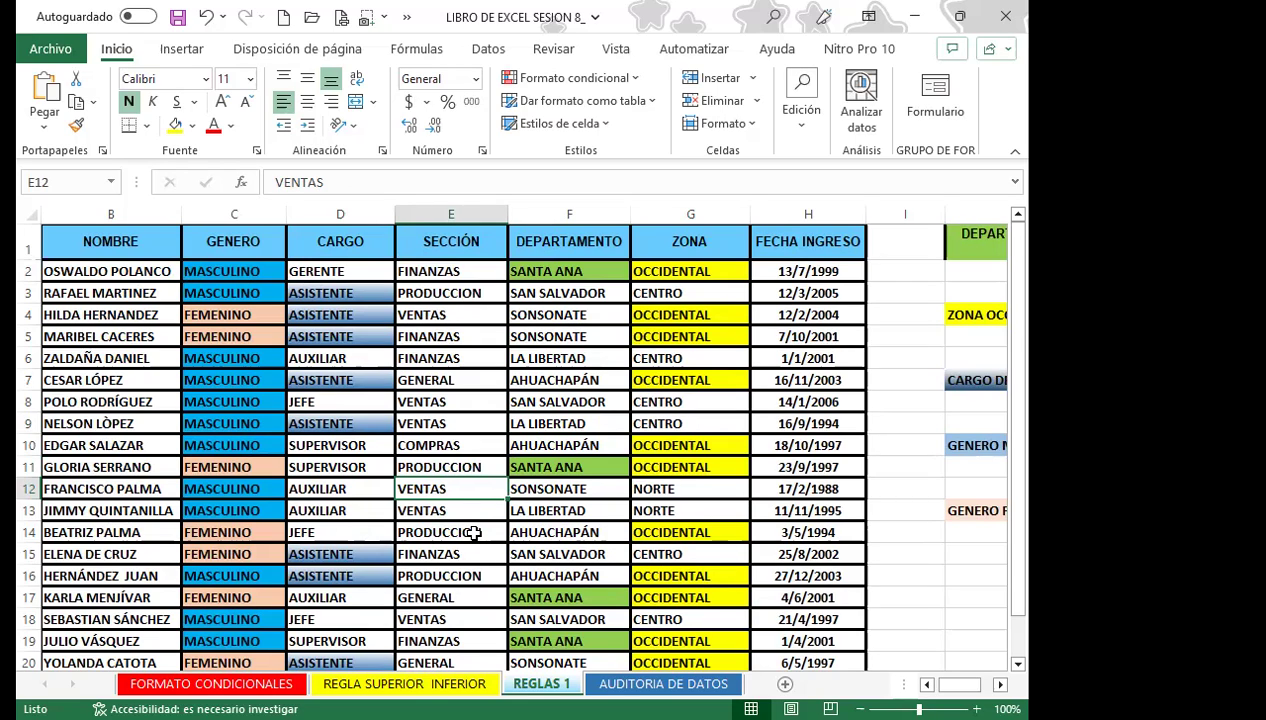
{"action": "left_click", "coordinate": [425, 423]}
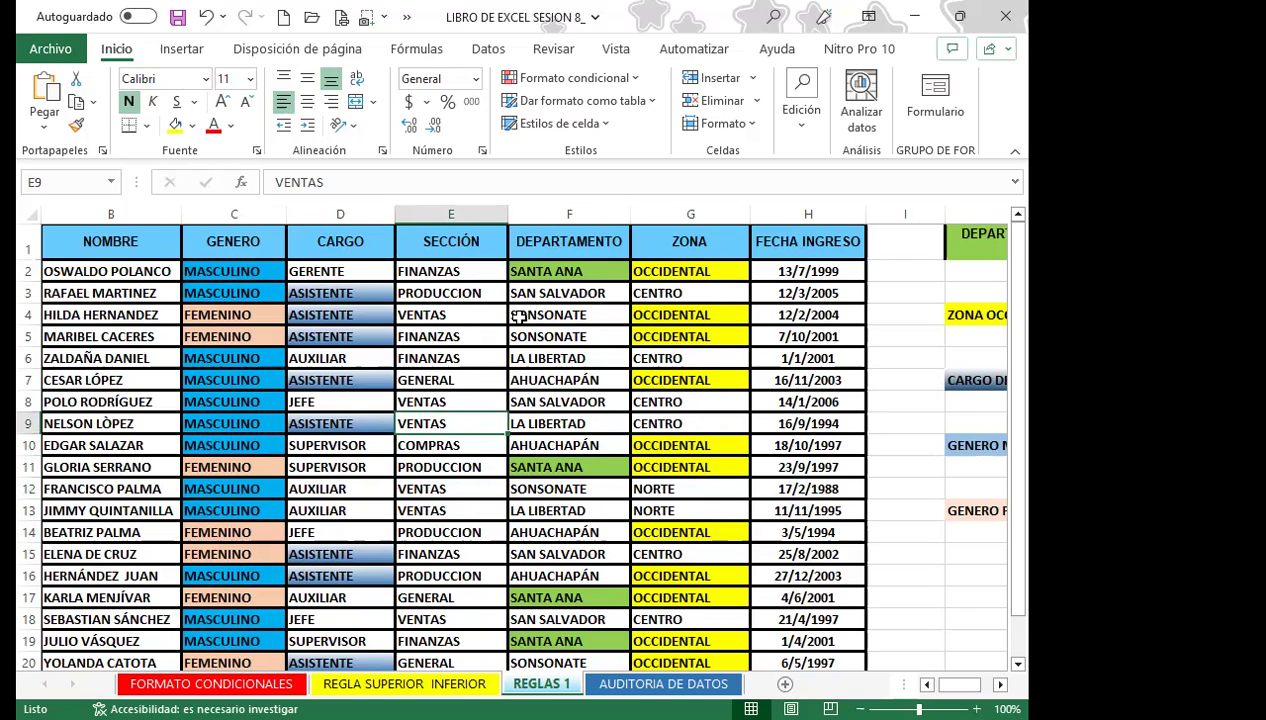
{"action": "left_click", "coordinate": [481, 684]}
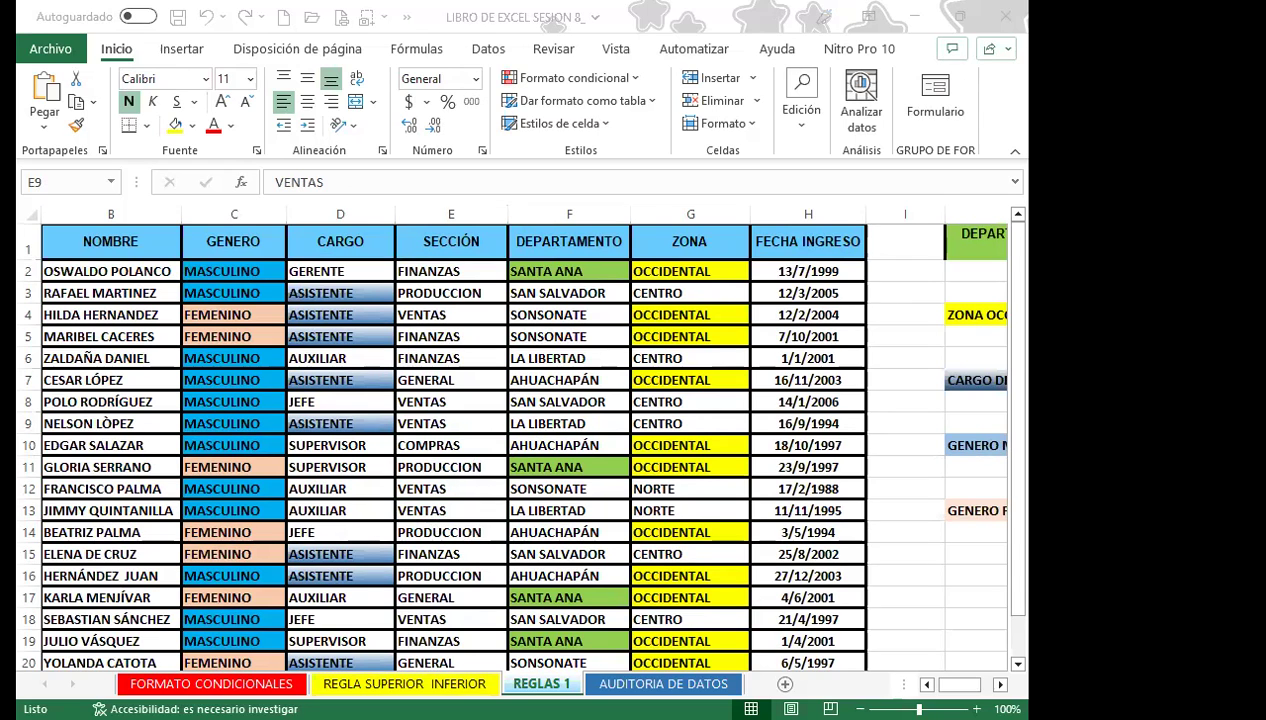
Close Firefox's Gmail tab and bring up the FCO CONTROL ASISTENCIA Google Sheets tab.
{"action": "key", "text": "alt+Tab"}
{"action": "scroll", "coordinate": [400, 490], "scroll_direction": "down", "scroll_amount": 2}
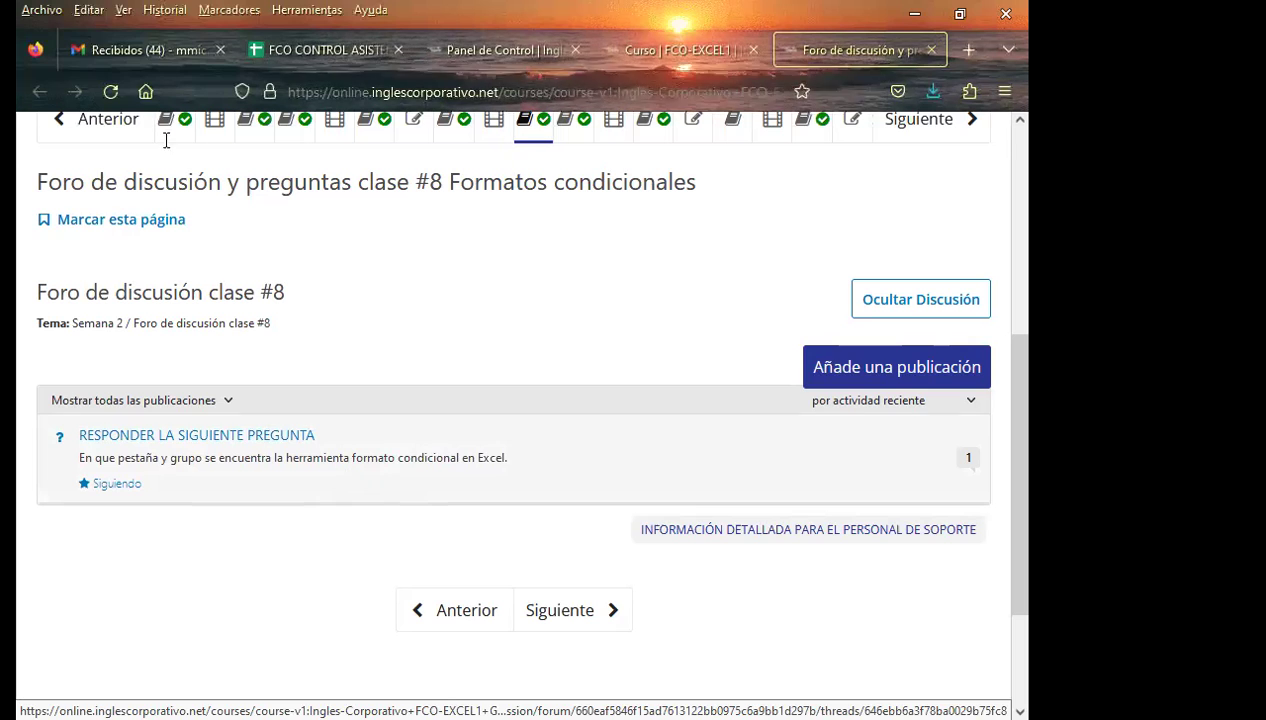
{"action": "left_click", "coordinate": [219, 49]}
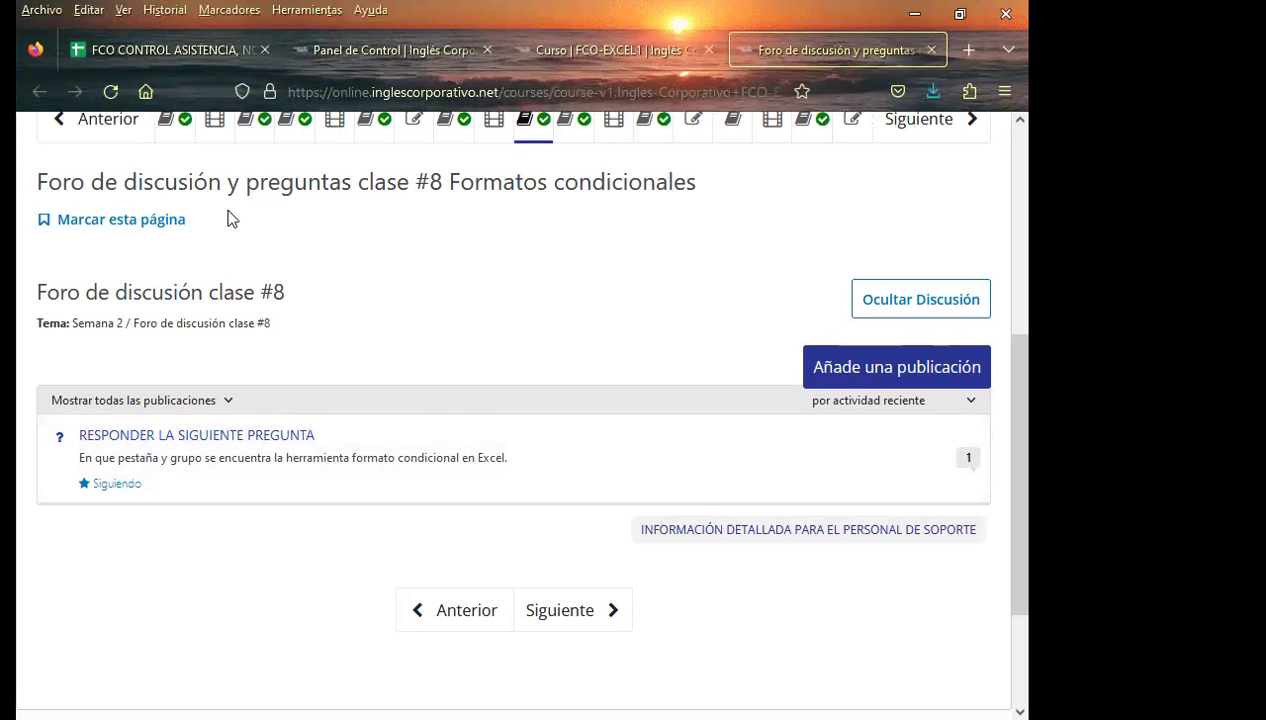
{"action": "left_click", "coordinate": [180, 49]}
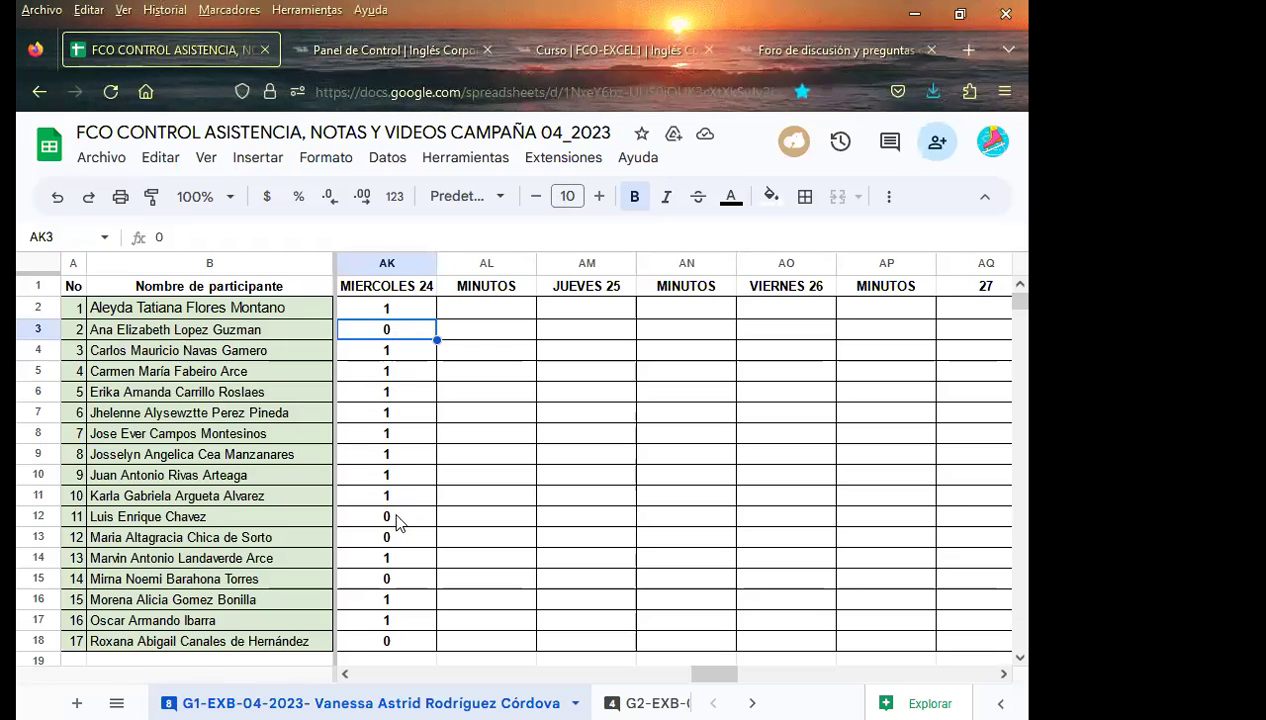
Mark AK3 and AK13 as 1 for MIERCOLES 24, then check cells AK15, AK18 and AK7.
{"action": "type", "text": "1"}
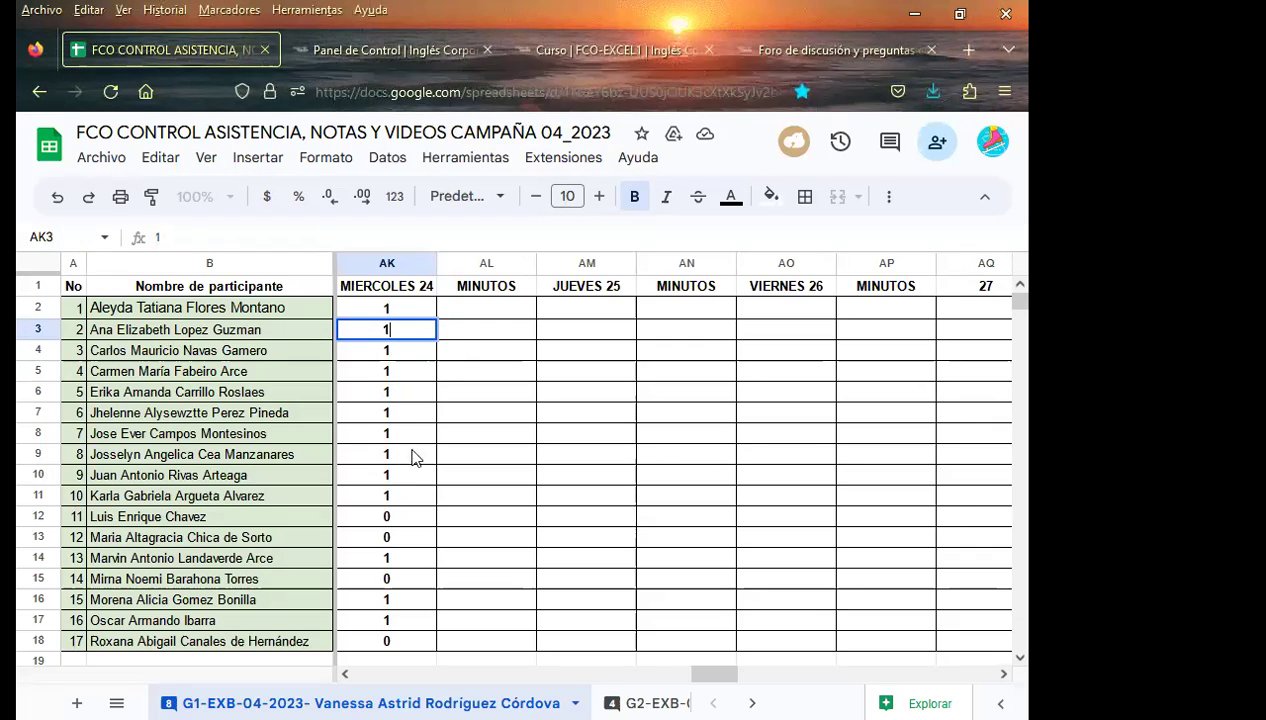
{"action": "left_click", "coordinate": [403, 519]}
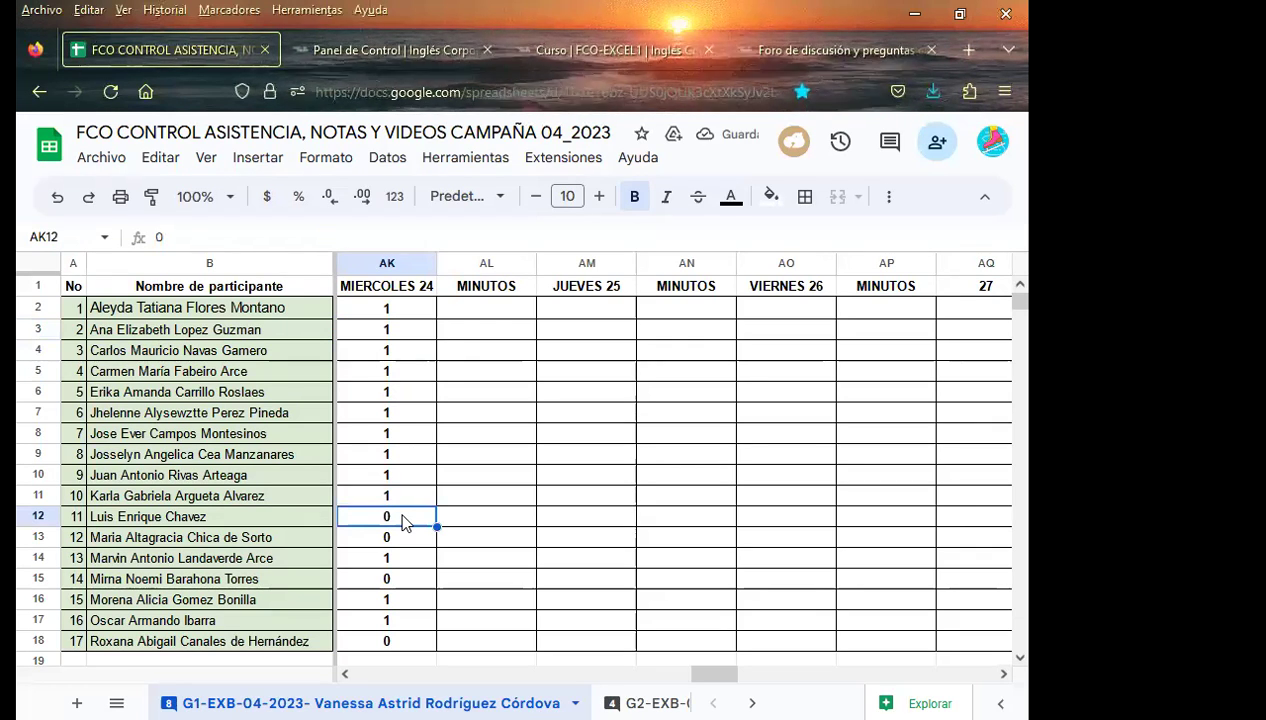
{"action": "left_click", "coordinate": [405, 546]}
{"action": "type", "text": "1"}
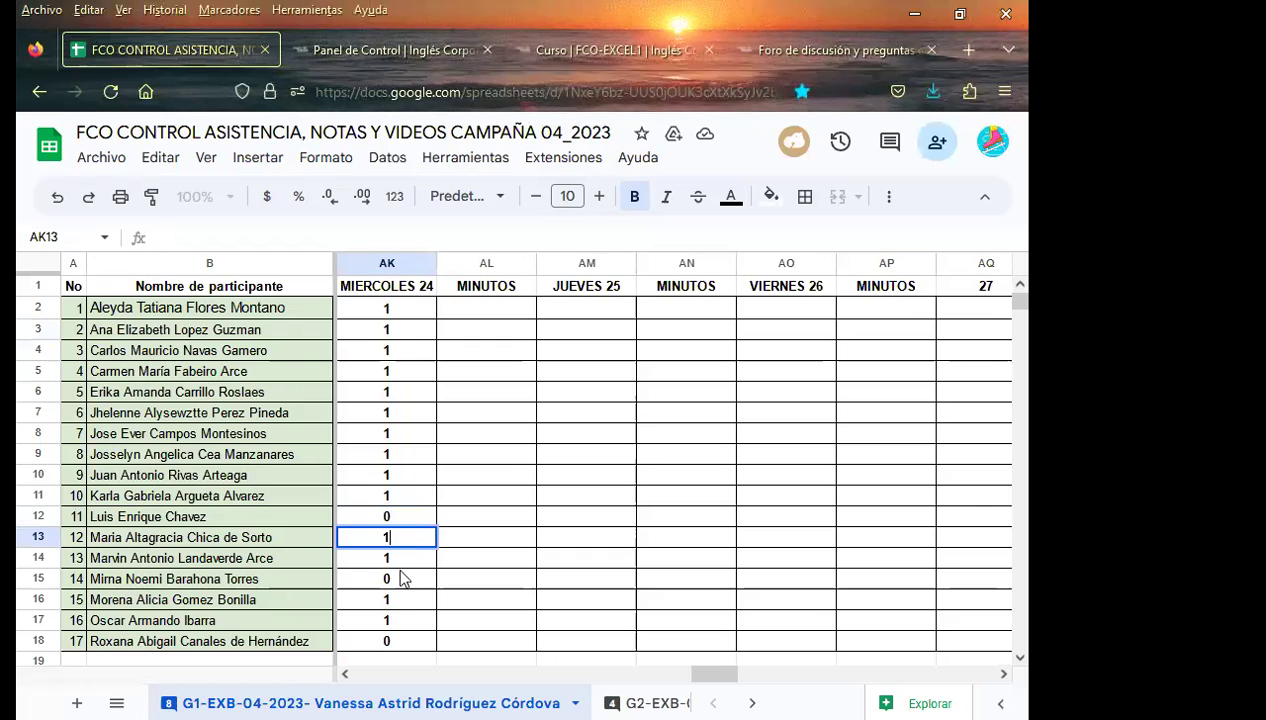
{"action": "left_click", "coordinate": [402, 585]}
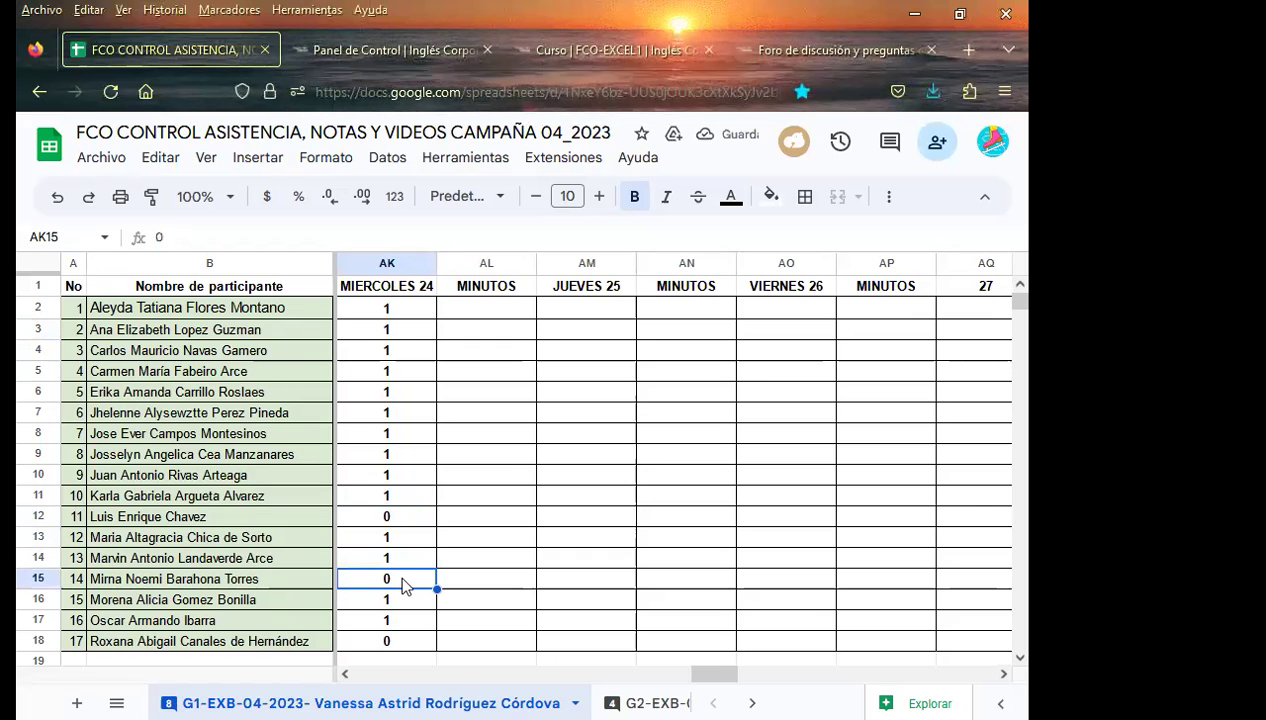
{"action": "left_click", "coordinate": [400, 645]}
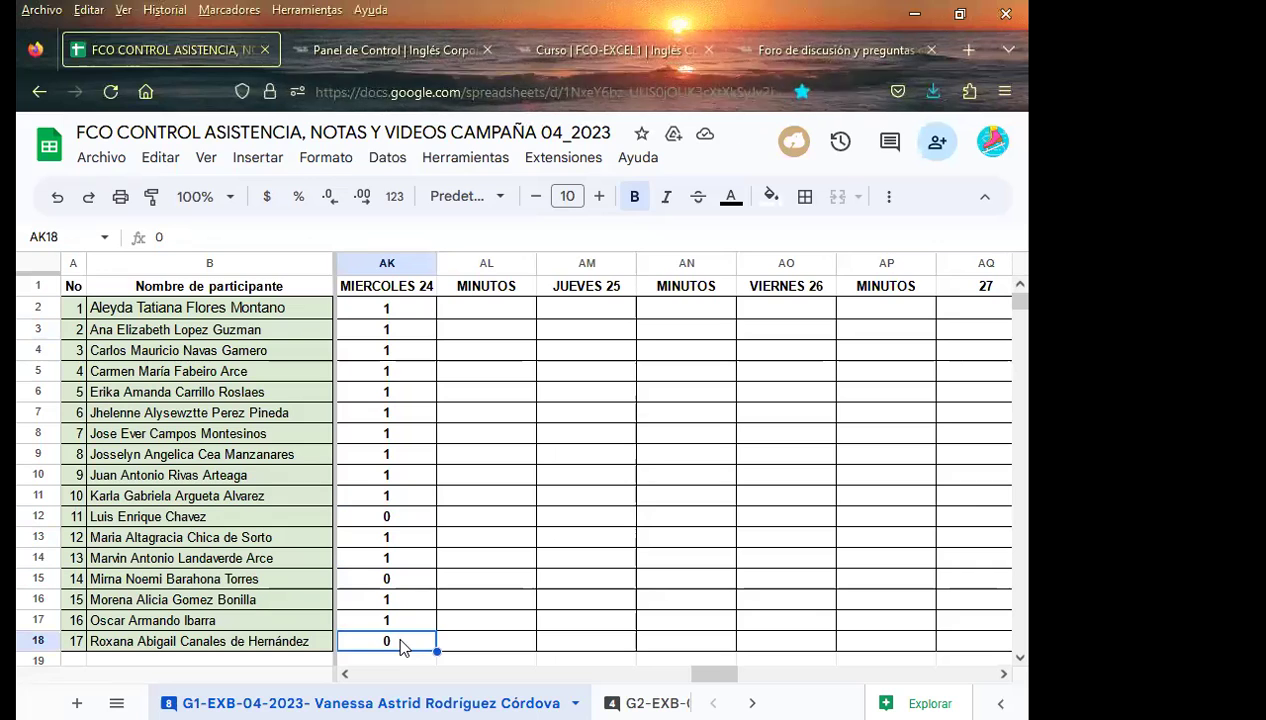
{"action": "left_click", "coordinate": [504, 334]}
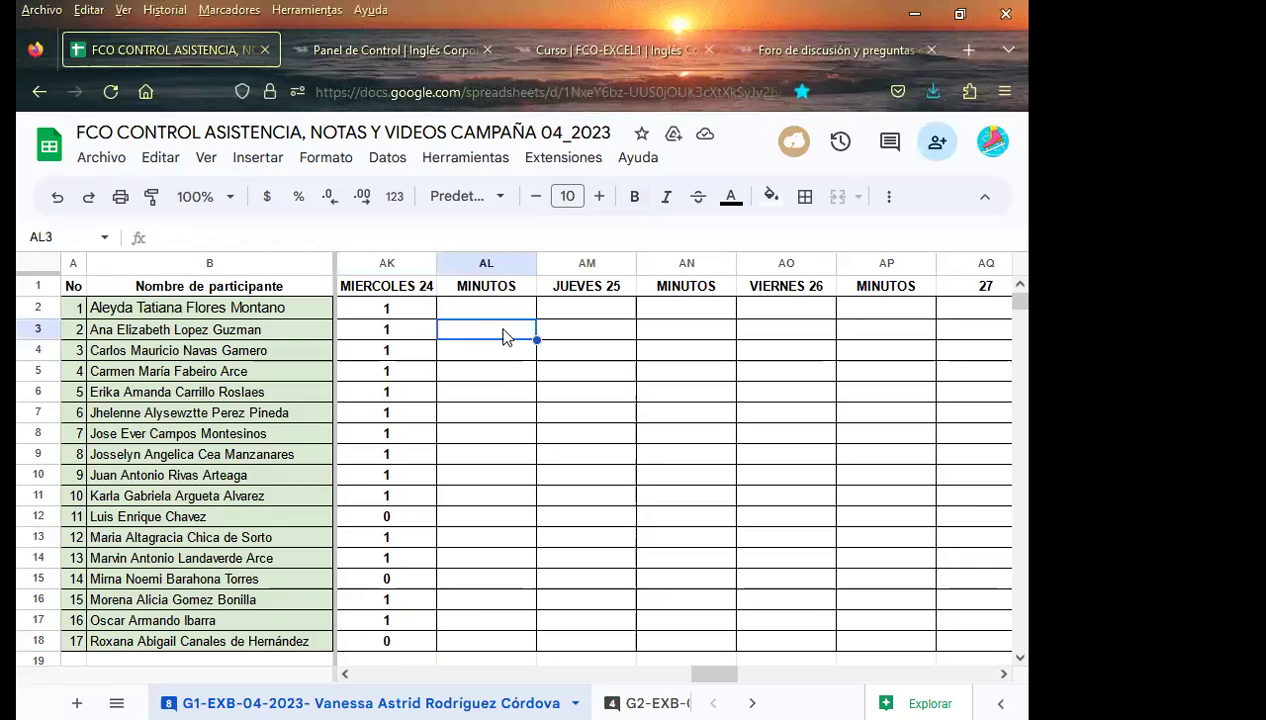
{"action": "left_click", "coordinate": [415, 413]}
Go to the Foro de discusión tab and open the RESPONDER LA SIGUIENTE PREGUNTA post.
{"action": "left_click", "coordinate": [346, 52]}
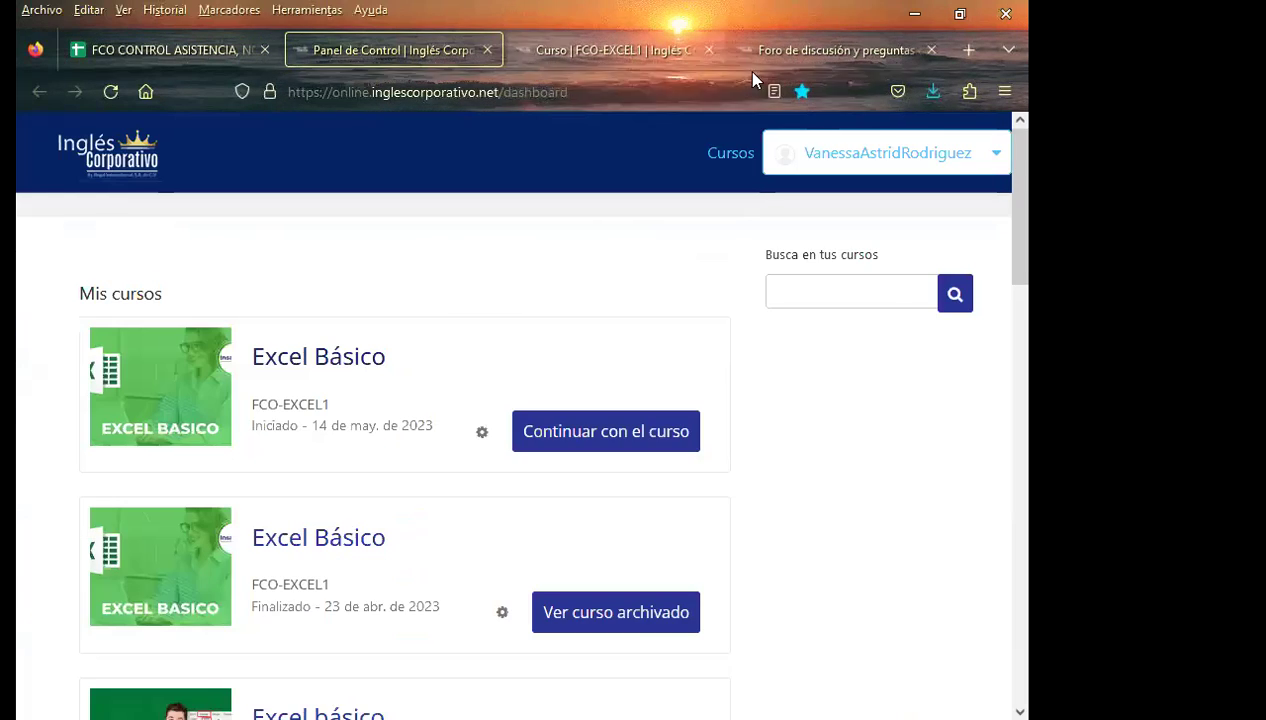
{"action": "left_click", "coordinate": [782, 45]}
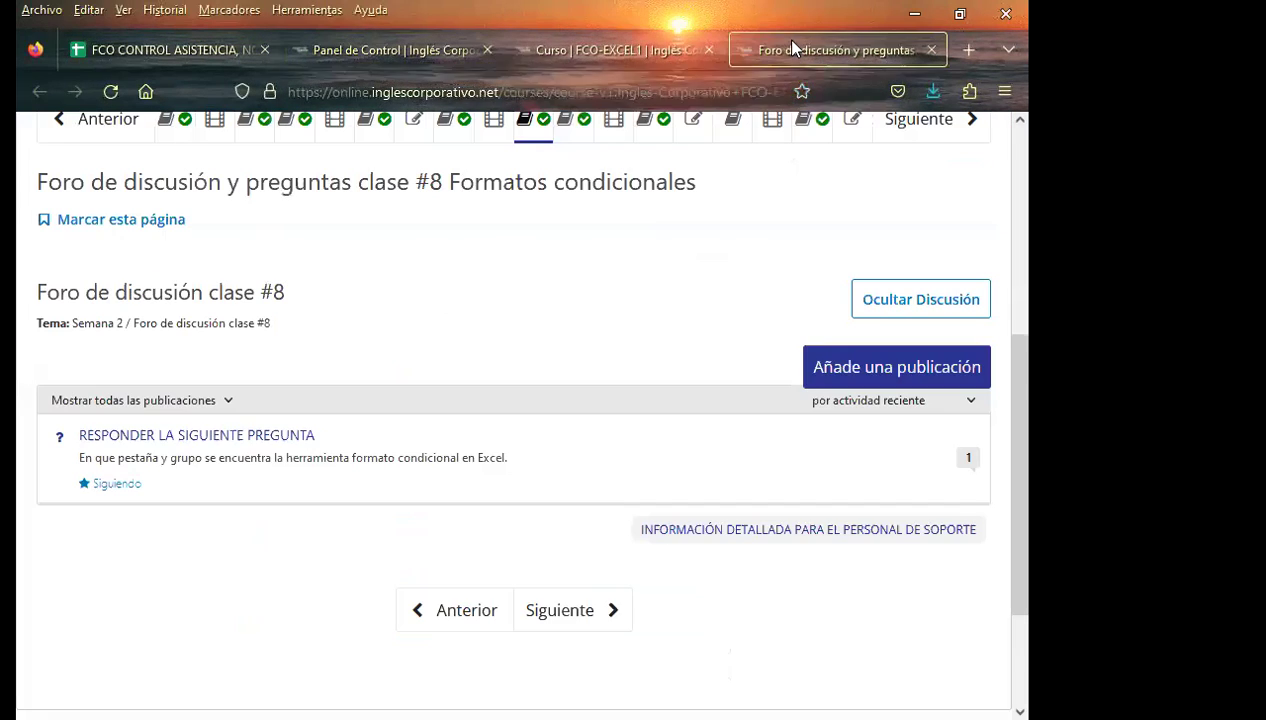
{"action": "left_click", "coordinate": [250, 502]}
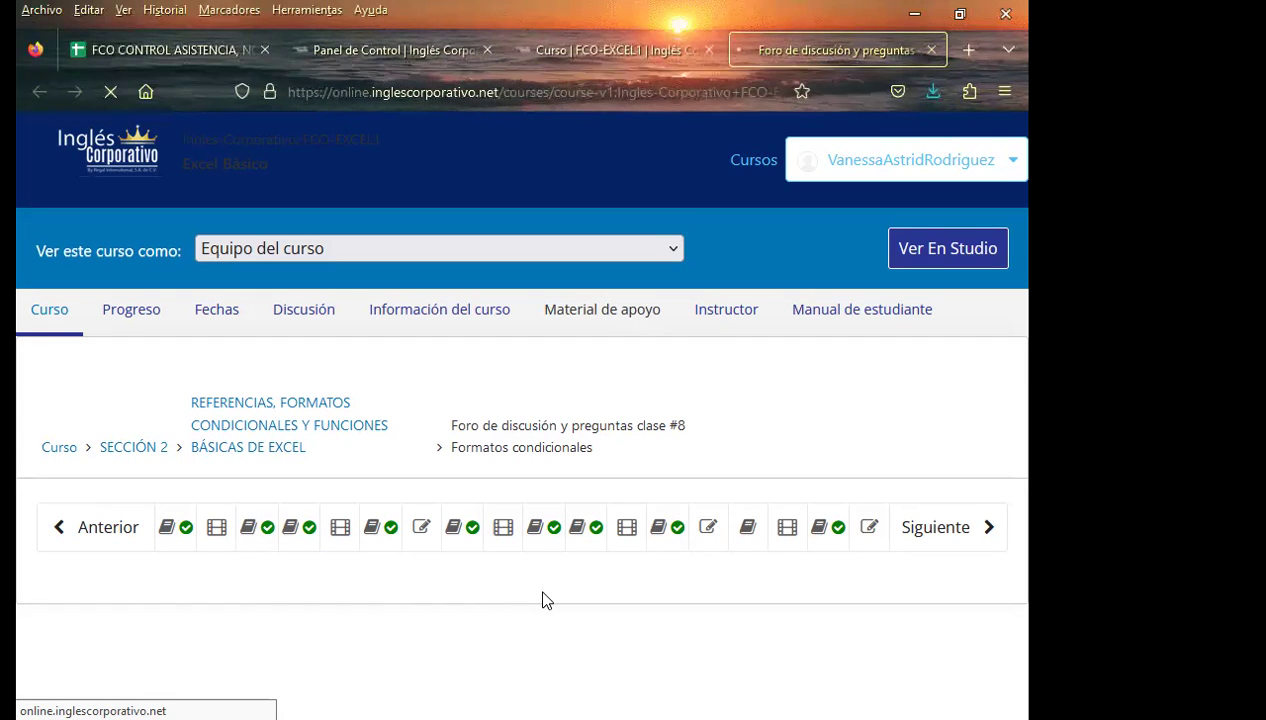
Open the Formatos condicionales forum unit in a new tab from the course outline and compare both forum tabs.
{"action": "left_click", "coordinate": [636, 45]}
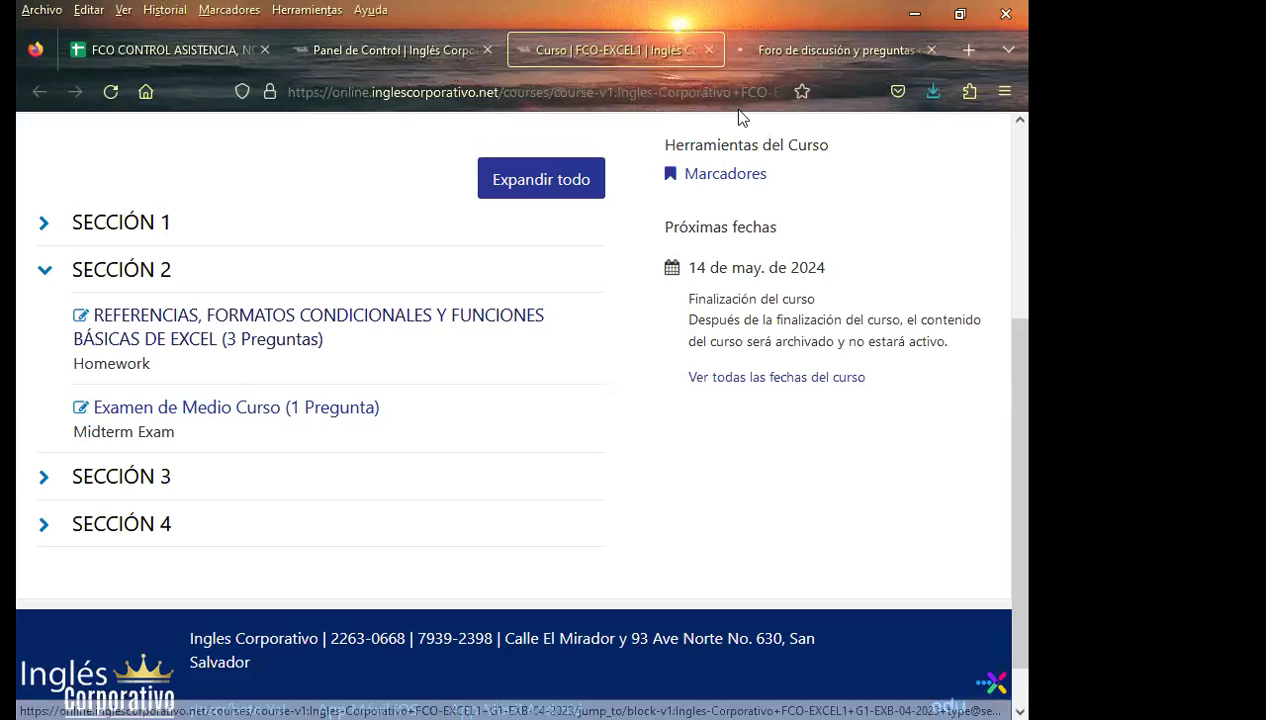
{"action": "middle_click", "coordinate": [212, 316]}
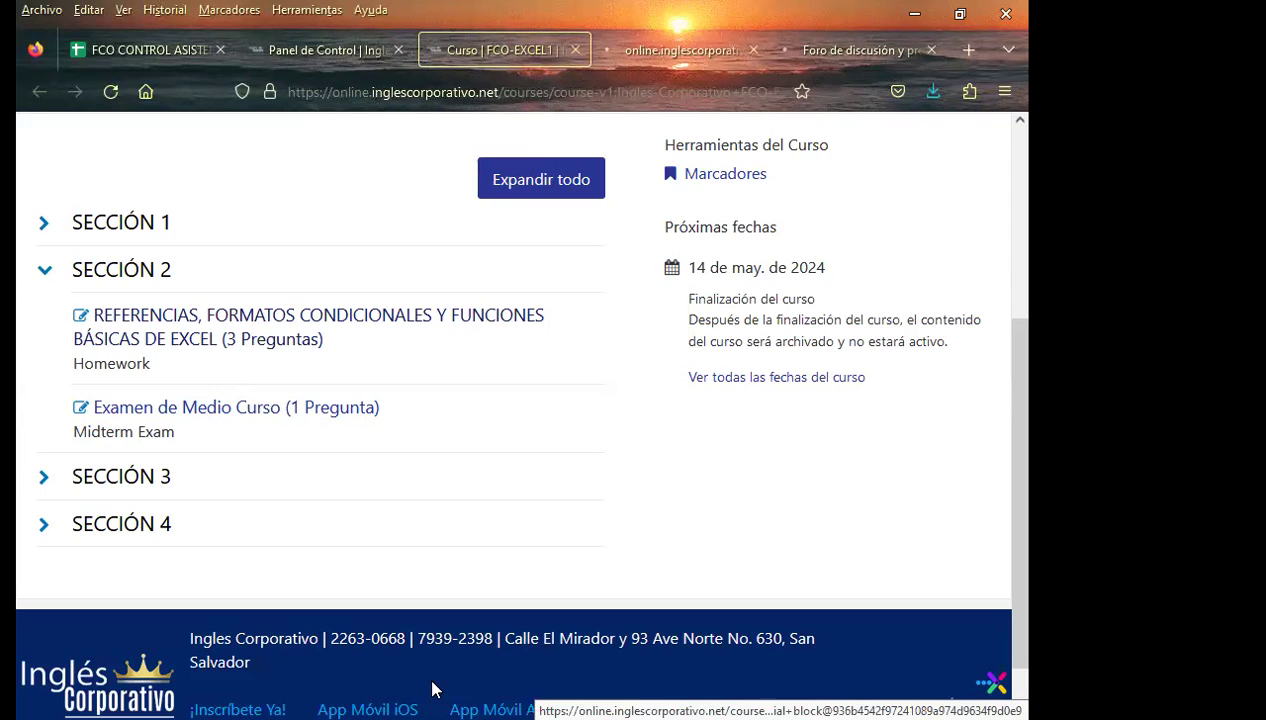
{"action": "left_click", "coordinate": [804, 45]}
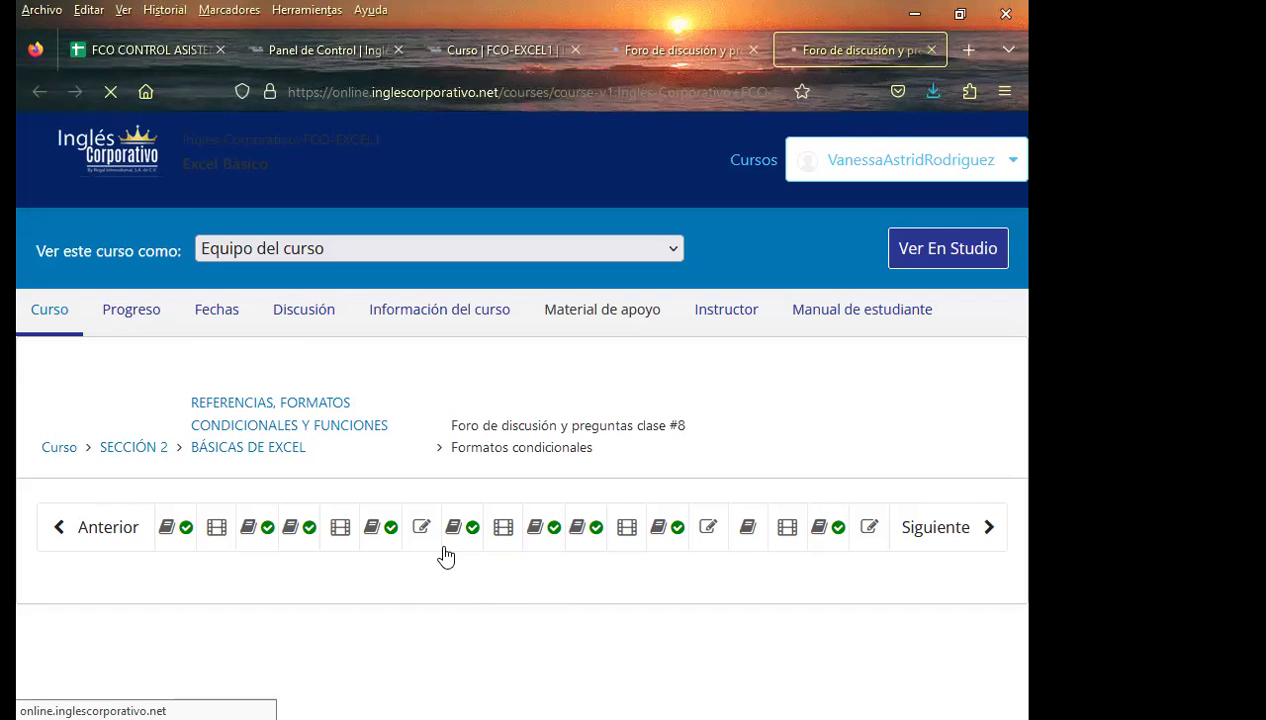
{"action": "left_click", "coordinate": [681, 55]}
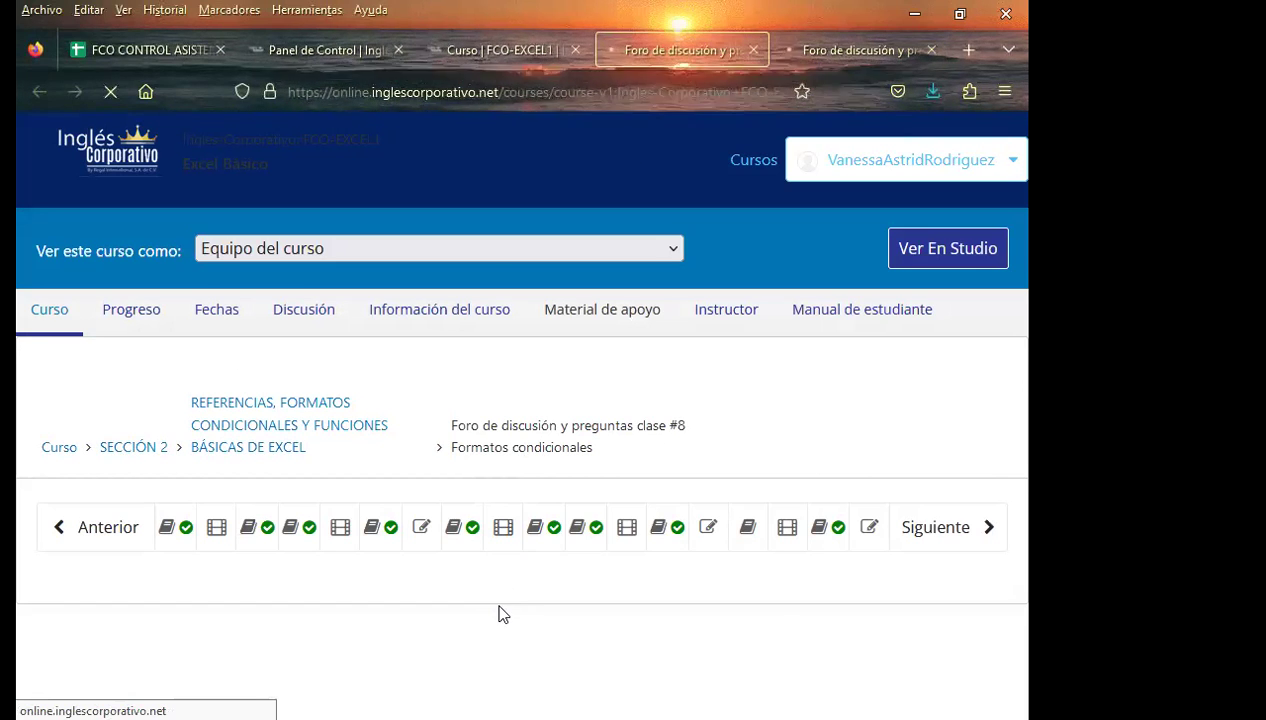
{"action": "left_click", "coordinate": [830, 48]}
{"action": "left_click", "coordinate": [505, 48]}
{"action": "left_click", "coordinate": [690, 48]}
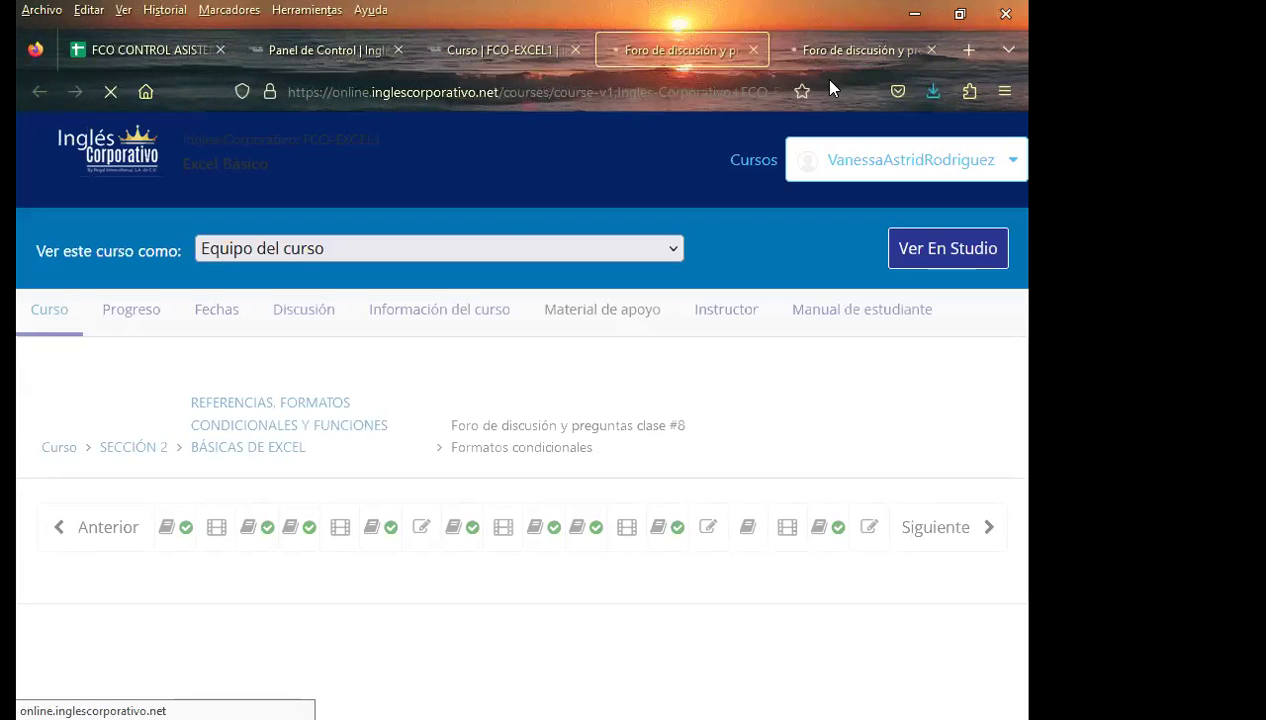
{"action": "left_click", "coordinate": [845, 50]}
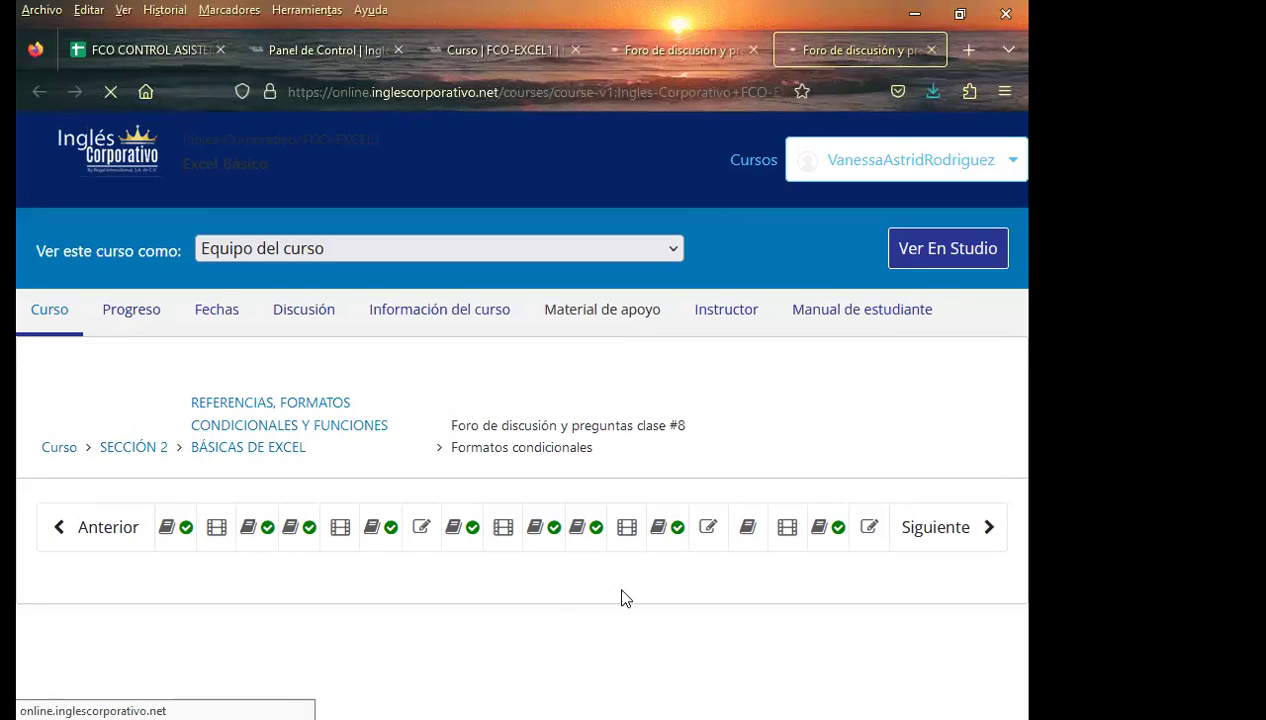
{"action": "left_click", "coordinate": [716, 45]}
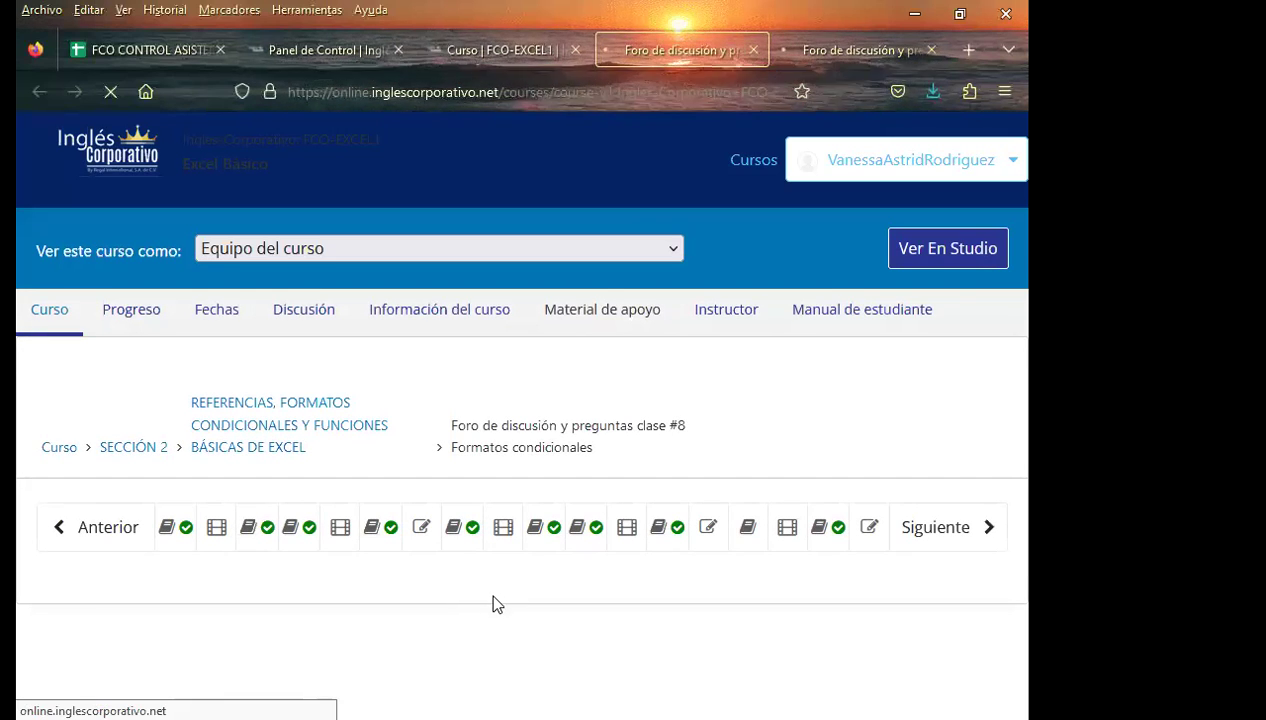
{"action": "left_click", "coordinate": [808, 52]}
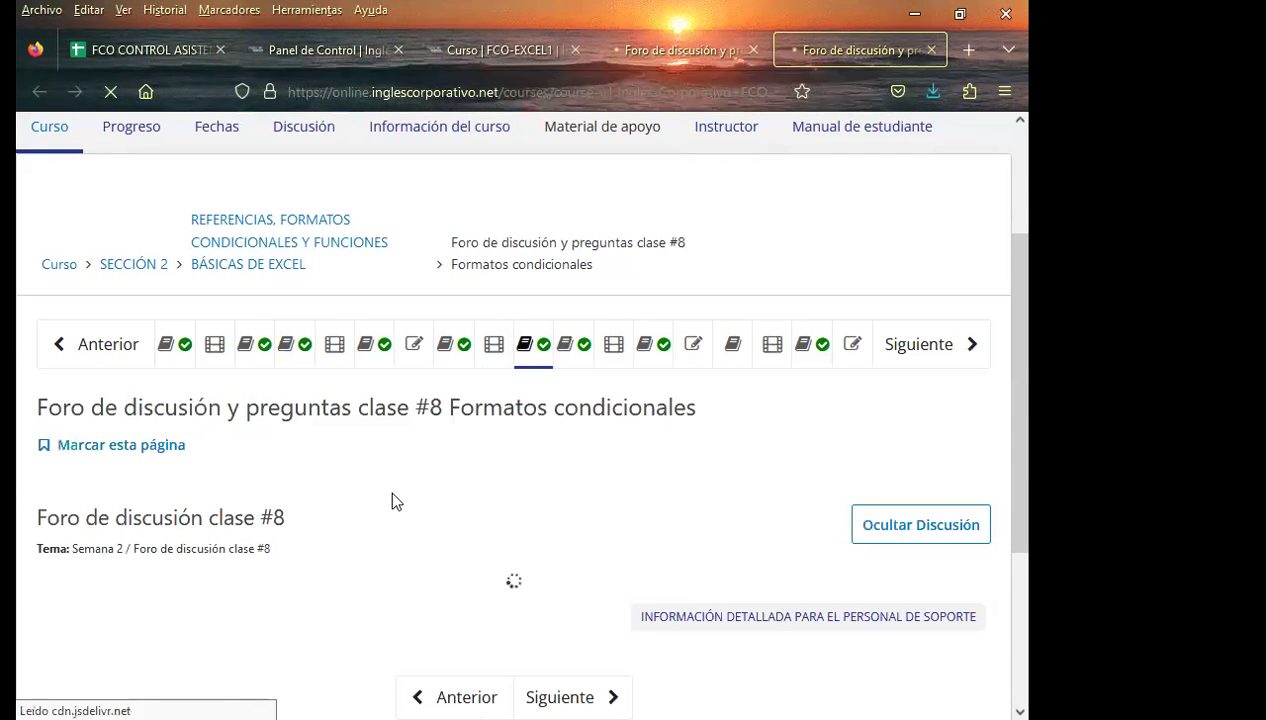
Open the RESPONDER LA SIGUIENTE PREGUNTA thread and post the thank-you comment under the first reply.
{"action": "scroll", "coordinate": [466, 505], "scroll_direction": "down", "scroll_amount": 3}
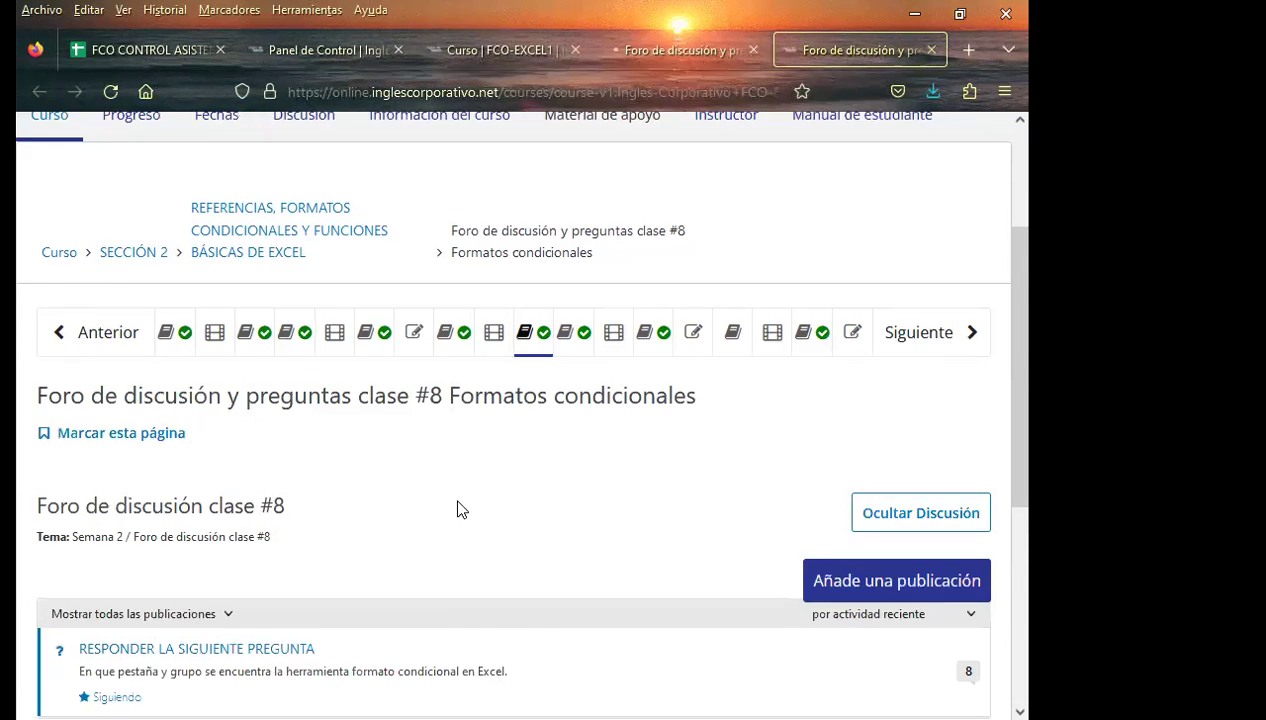
{"action": "left_click", "coordinate": [251, 360]}
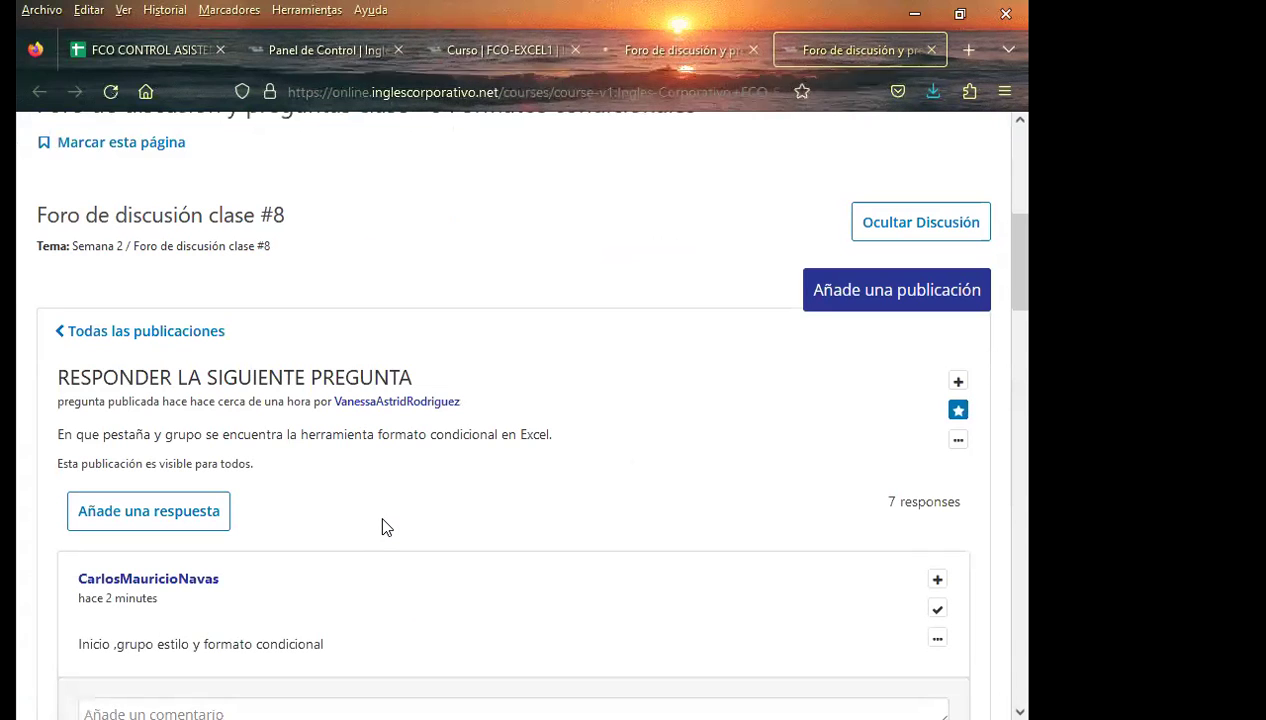
{"action": "scroll", "coordinate": [385, 522], "scroll_direction": "down", "scroll_amount": 3}
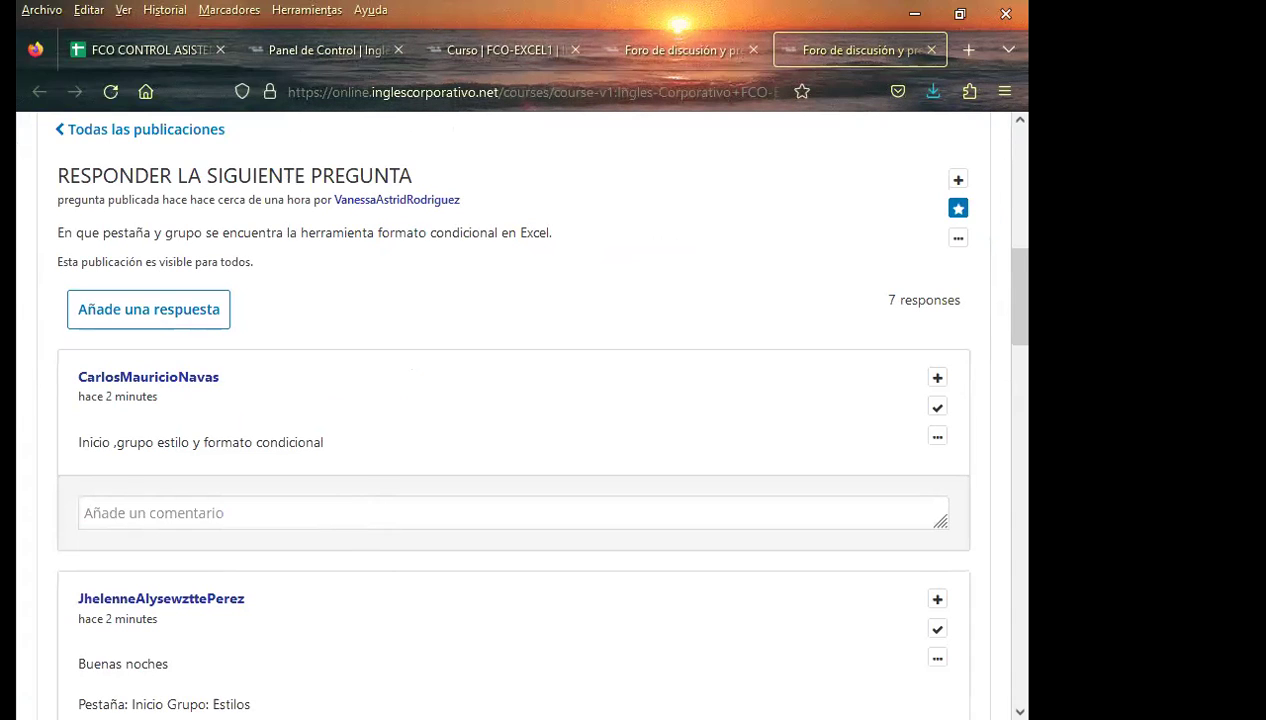
{"action": "left_click", "coordinate": [139, 521]}
{"action": "key", "text": "ctrl+v"}
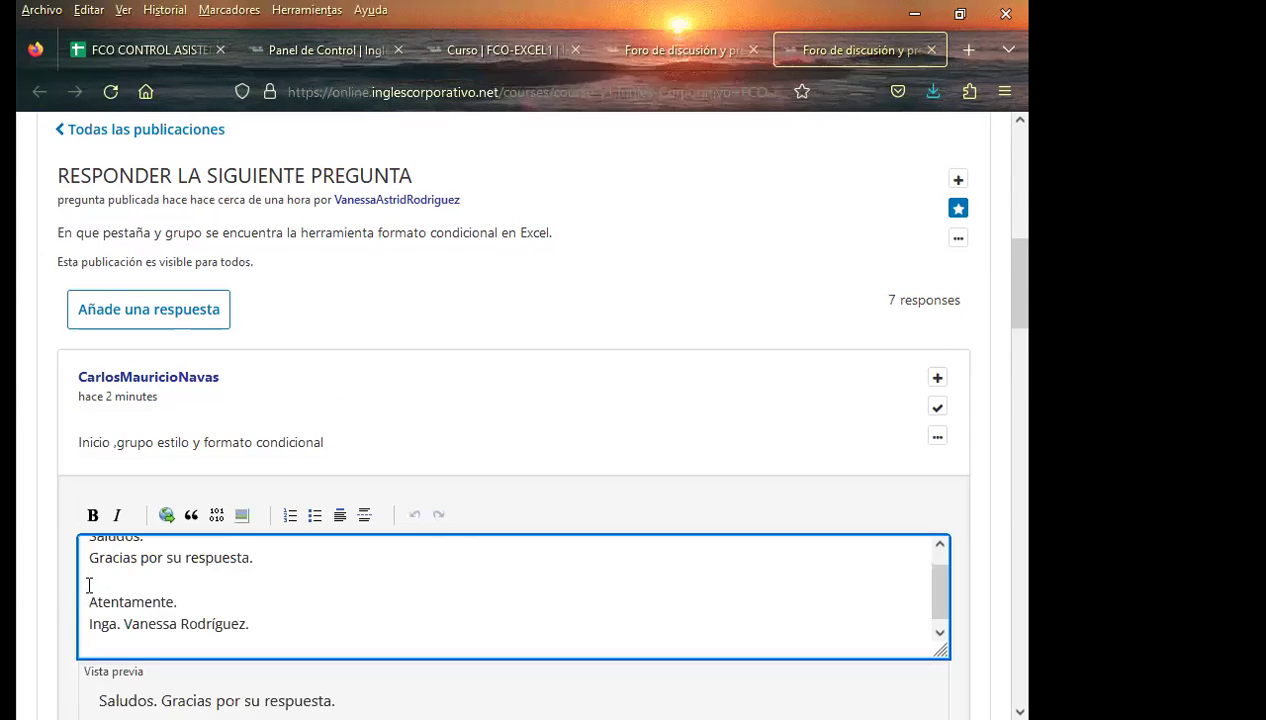
{"action": "scroll", "coordinate": [40, 605], "scroll_direction": "down", "scroll_amount": 4}
{"action": "left_click", "coordinate": [112, 395]}
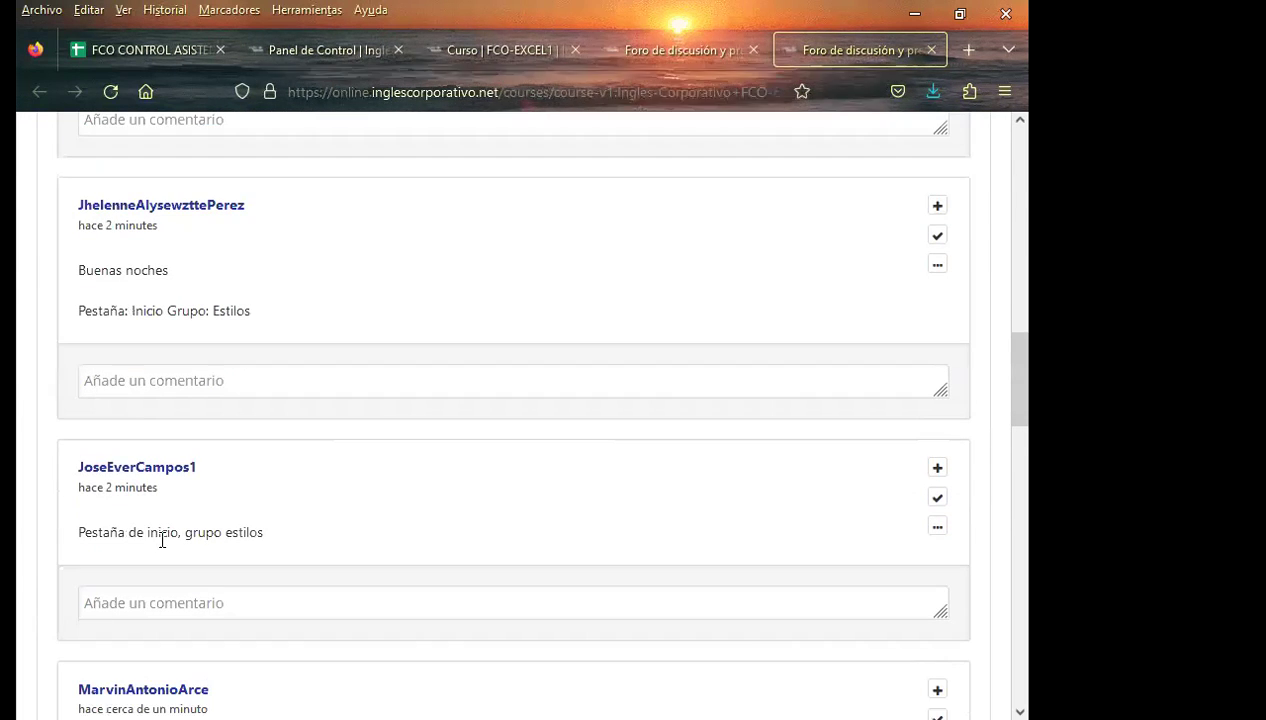
Post the 'Saludos. Gracias por su respuesta.' comment under the second and third student replies.
{"action": "left_click", "coordinate": [120, 385]}
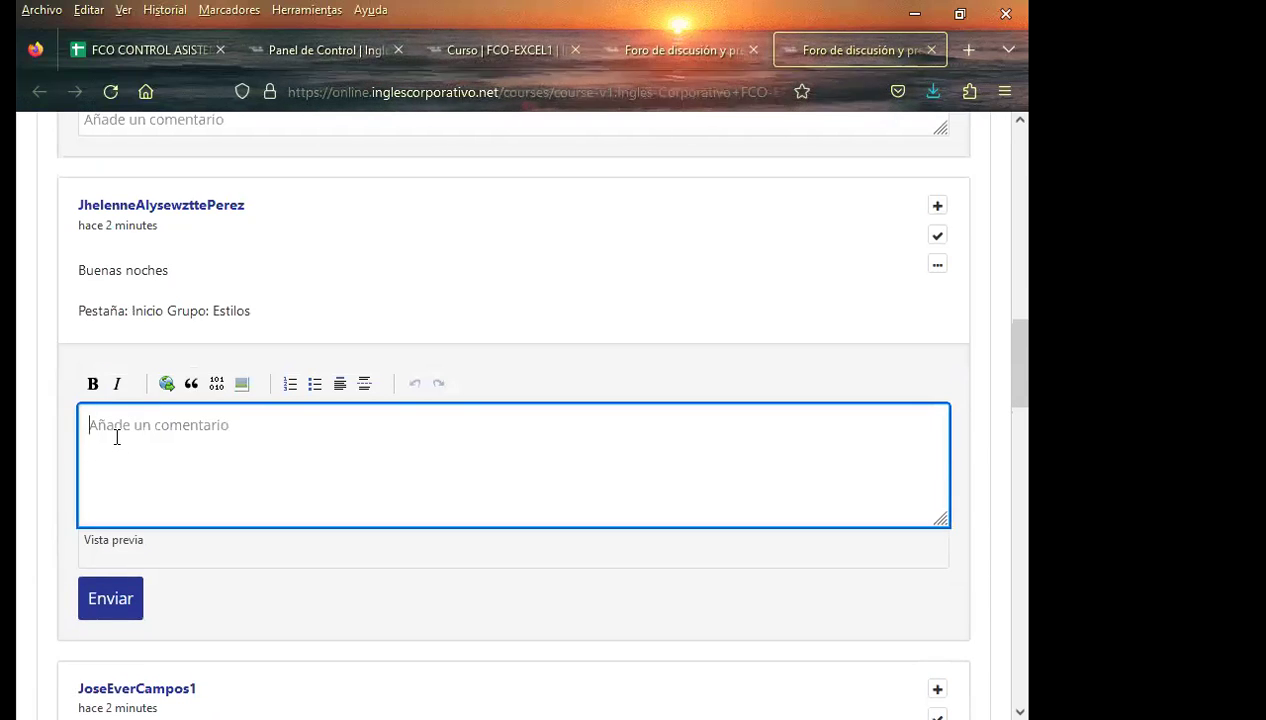
{"action": "key", "text": "ctrl+v"}
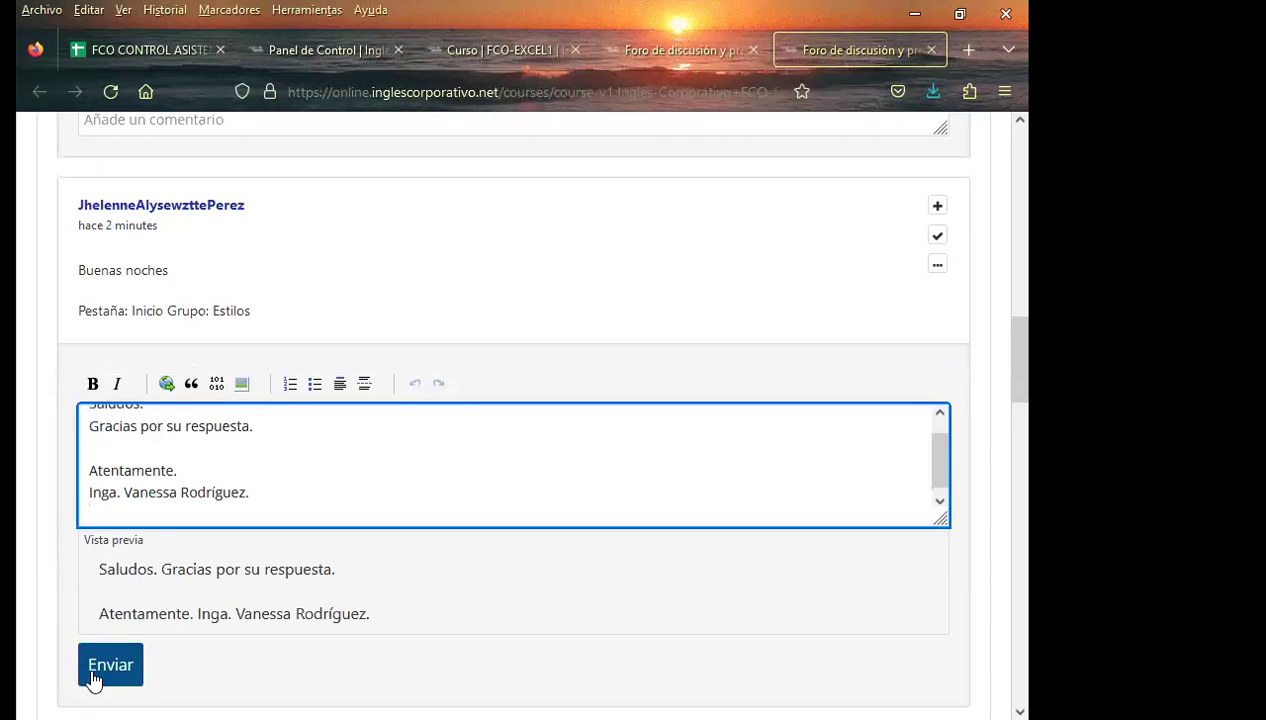
{"action": "left_click", "coordinate": [91, 678]}
{"action": "scroll", "coordinate": [20, 536], "scroll_direction": "down", "scroll_amount": 2}
{"action": "left_click", "coordinate": [113, 531]}
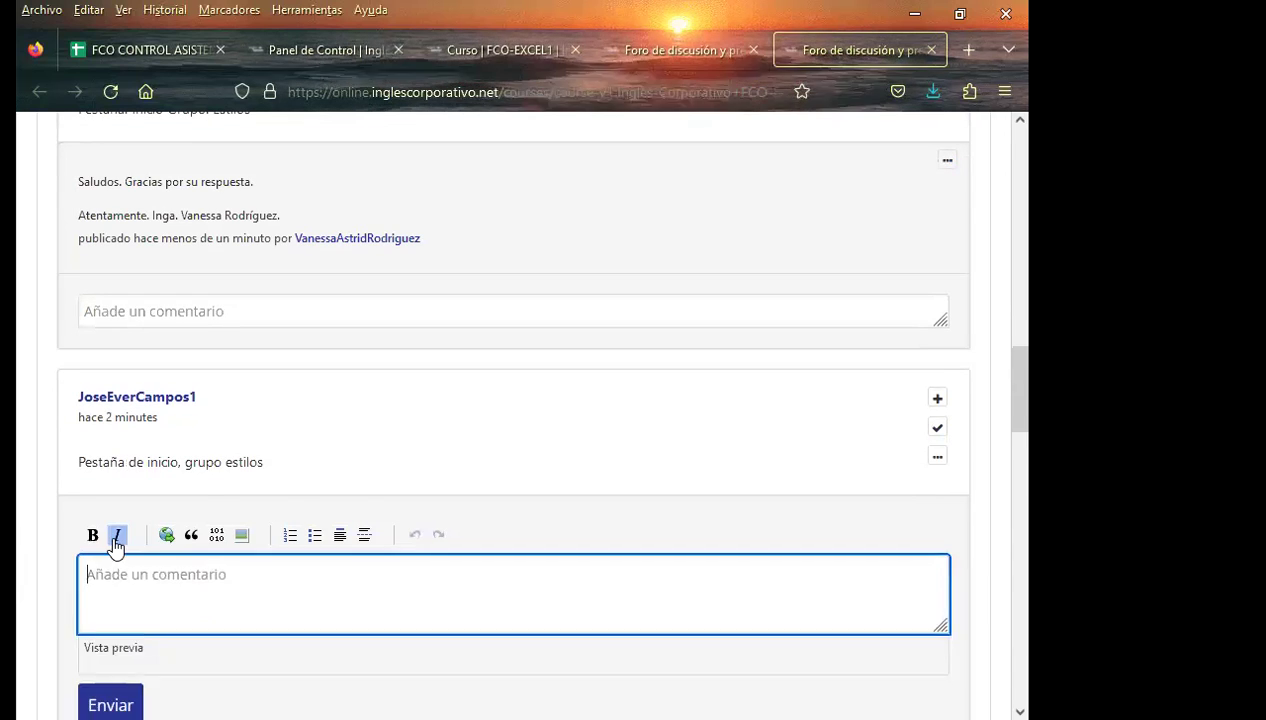
{"action": "key", "text": "ctrl+v"}
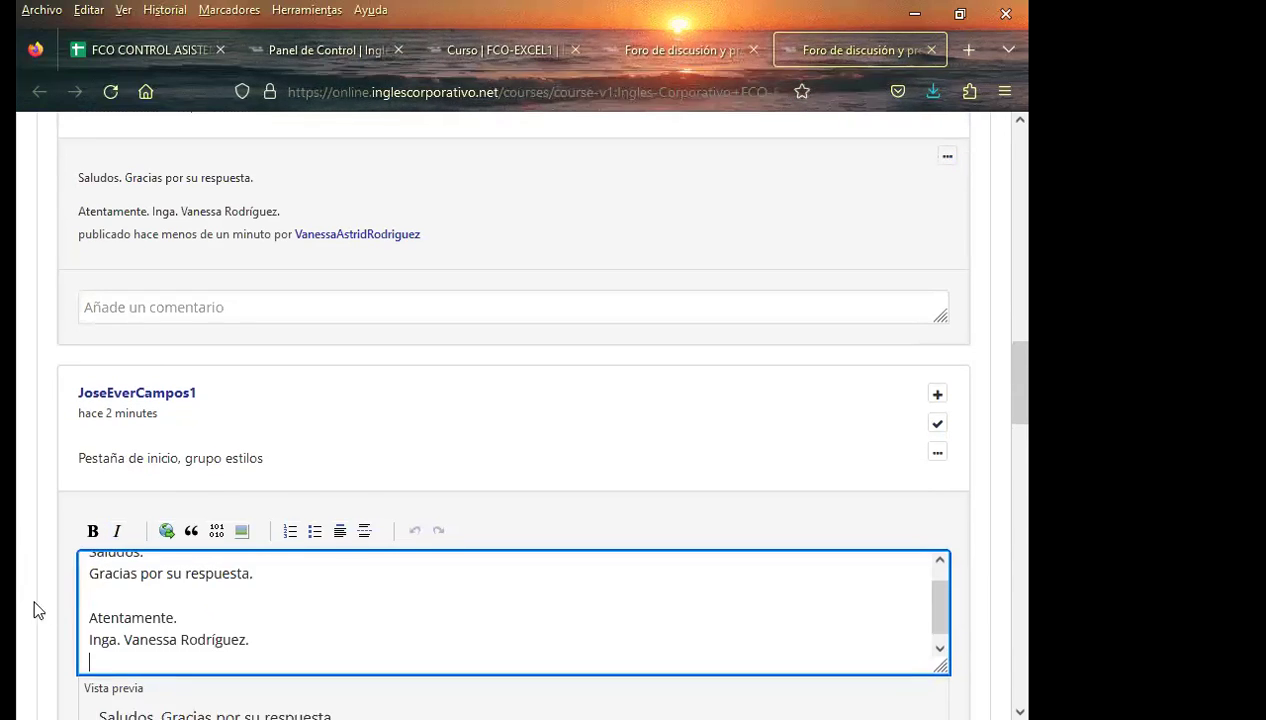
{"action": "scroll", "coordinate": [34, 607], "scroll_direction": "down", "scroll_amount": 3}
{"action": "left_click", "coordinate": [112, 522]}
Post the same thank-you comment under the fourth and fifth student replies.
{"action": "scroll", "coordinate": [62, 522], "scroll_direction": "down", "scroll_amount": 2}
{"action": "scroll", "coordinate": [85, 531], "scroll_direction": "down", "scroll_amount": 1}
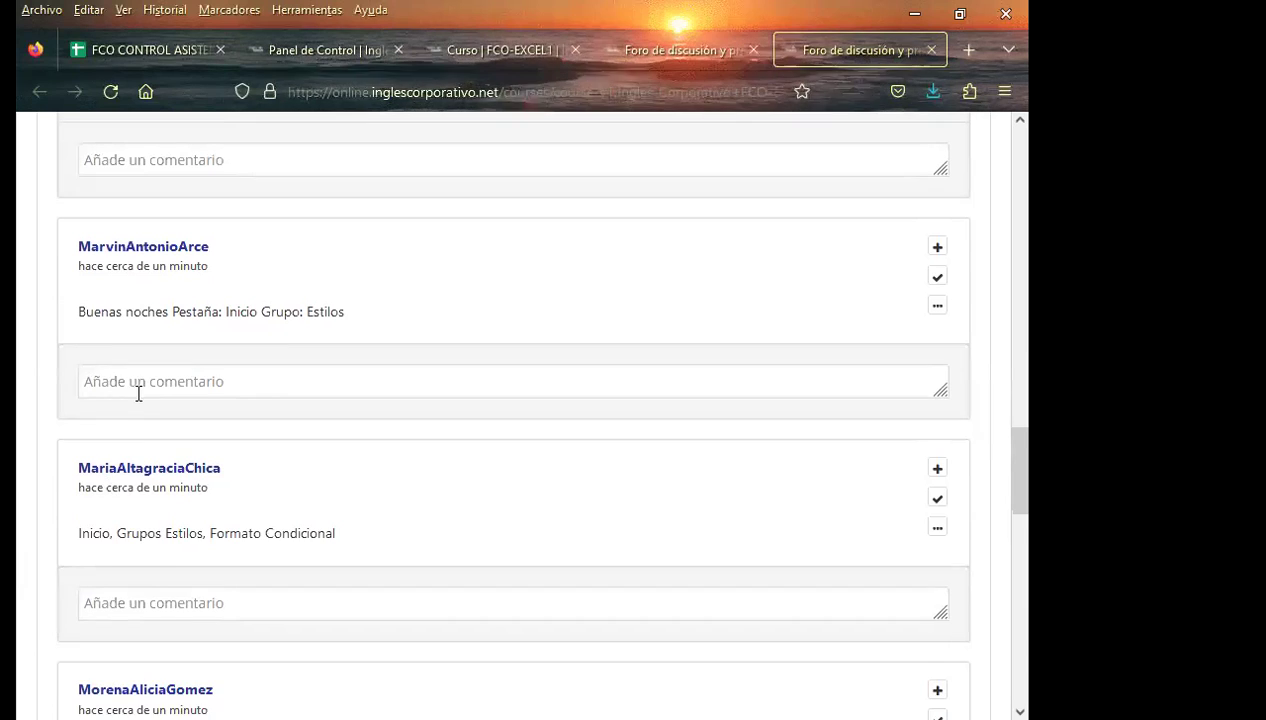
{"action": "left_click", "coordinate": [137, 390]}
{"action": "key", "text": "ctrl+v"}
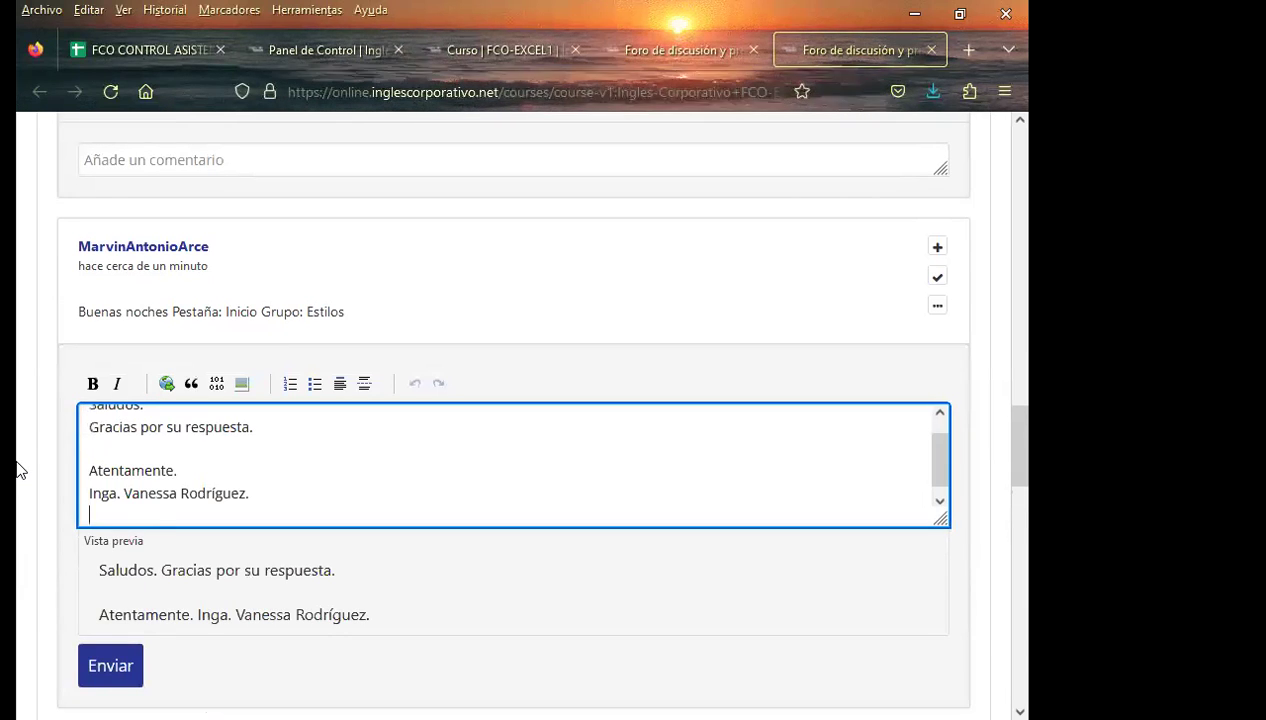
{"action": "scroll", "coordinate": [18, 470], "scroll_direction": "down", "scroll_amount": 2}
{"action": "left_click", "coordinate": [82, 563]}
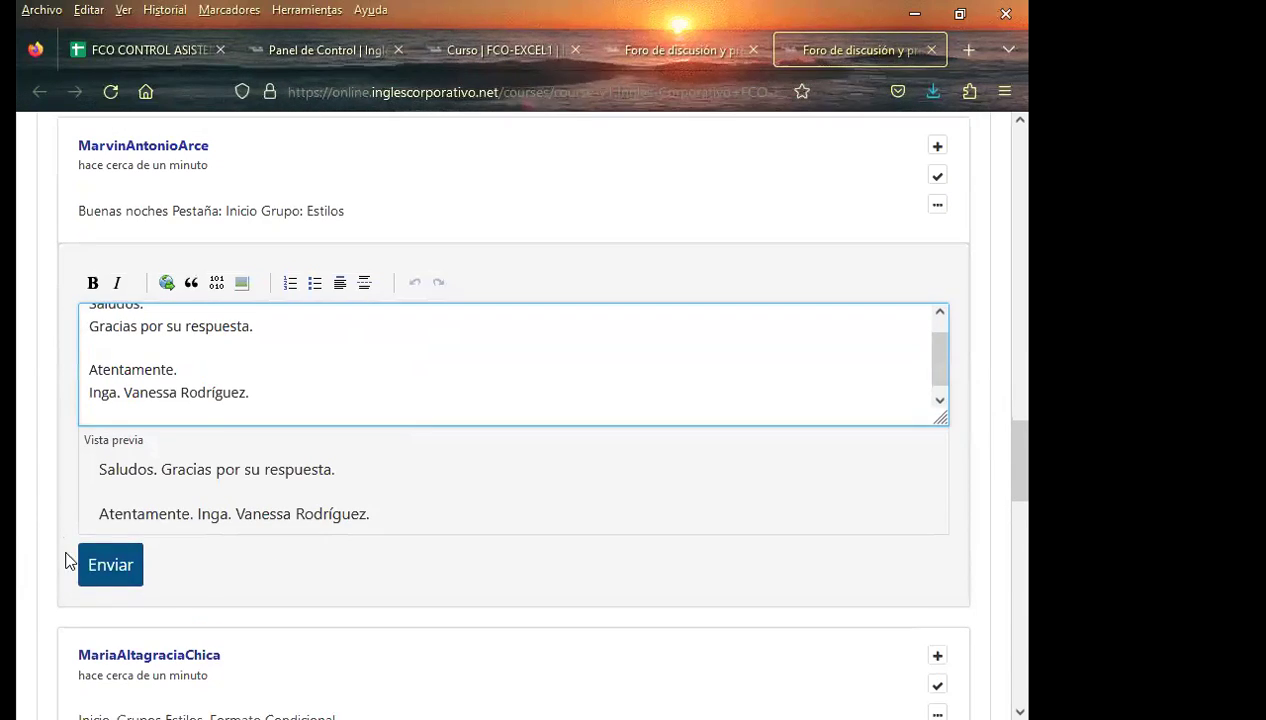
{"action": "scroll", "coordinate": [54, 491], "scroll_direction": "down", "scroll_amount": 4}
{"action": "left_click", "coordinate": [111, 436]}
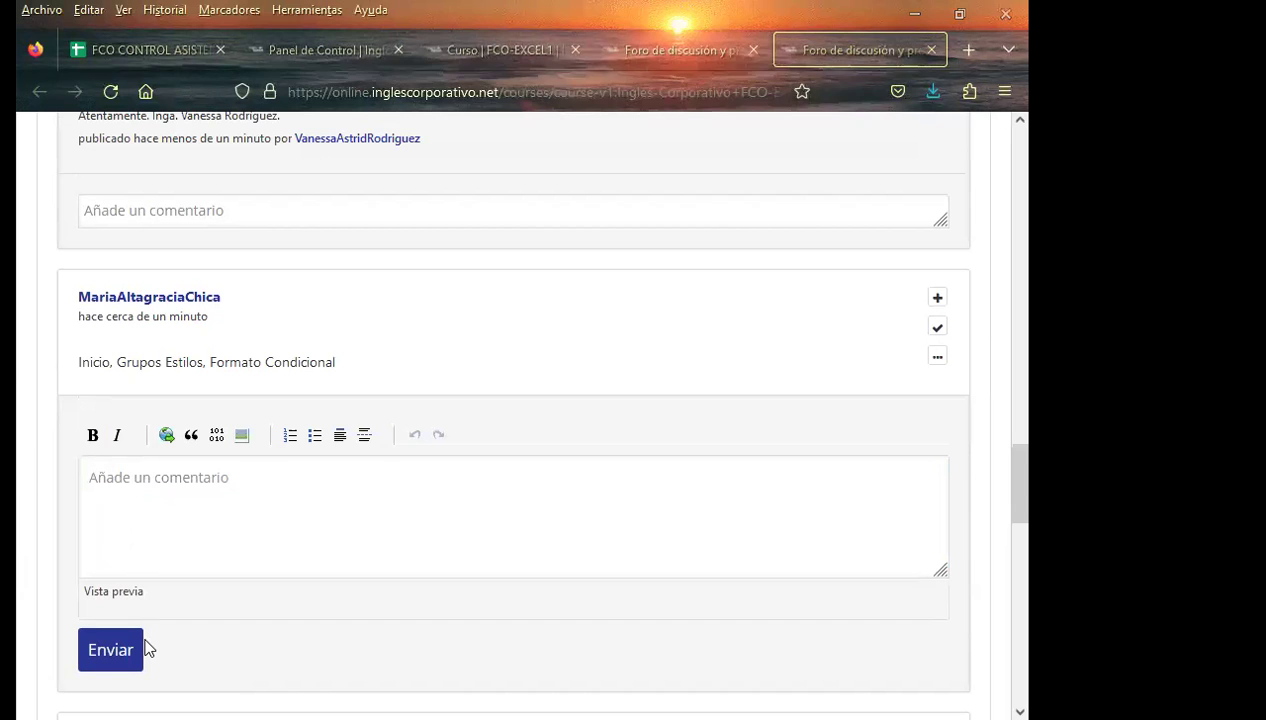
{"action": "left_click", "coordinate": [163, 530]}
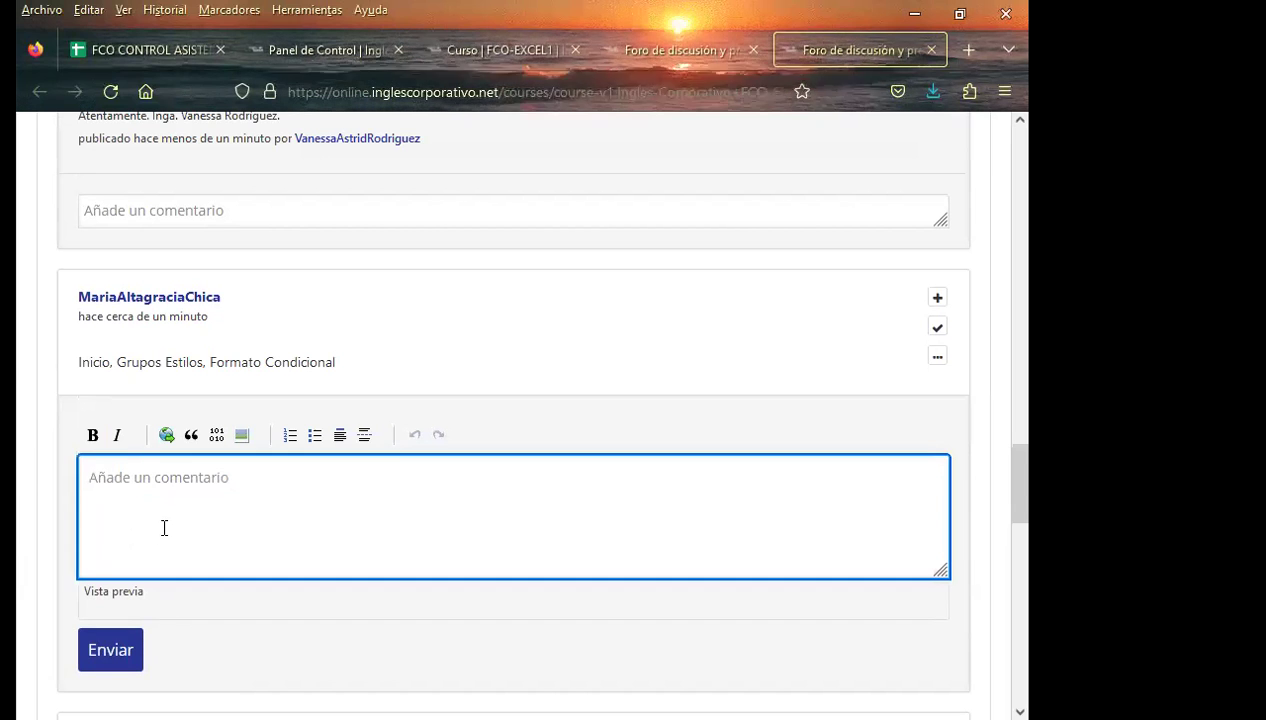
{"action": "key", "text": "ctrl+v"}
{"action": "scroll", "coordinate": [65, 597], "scroll_direction": "down", "scroll_amount": 2}
{"action": "left_click", "coordinate": [88, 502]}
Thank the sixth and seventh student replies with the comment, then return to the thread's top.
{"action": "left_click", "coordinate": [145, 486]}
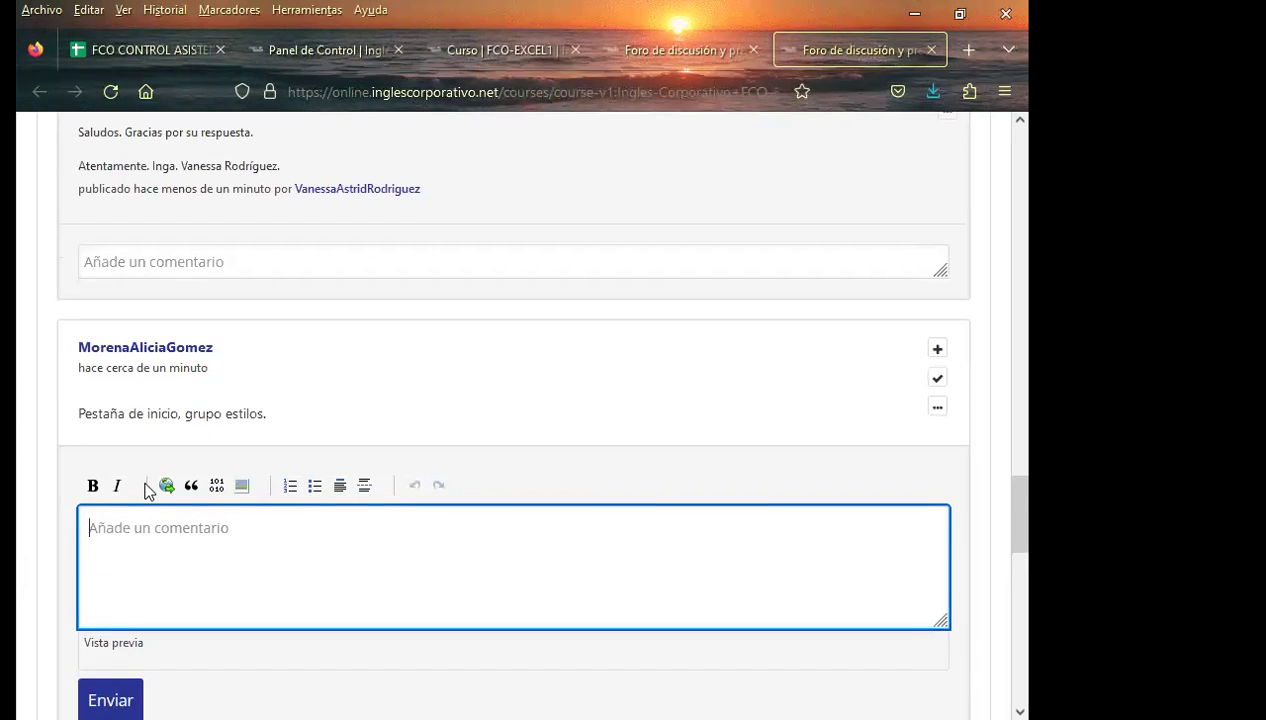
{"action": "key", "text": "ctrl+v"}
{"action": "scroll", "coordinate": [60, 550], "scroll_direction": "down", "scroll_amount": 2}
{"action": "left_click", "coordinate": [105, 565]}
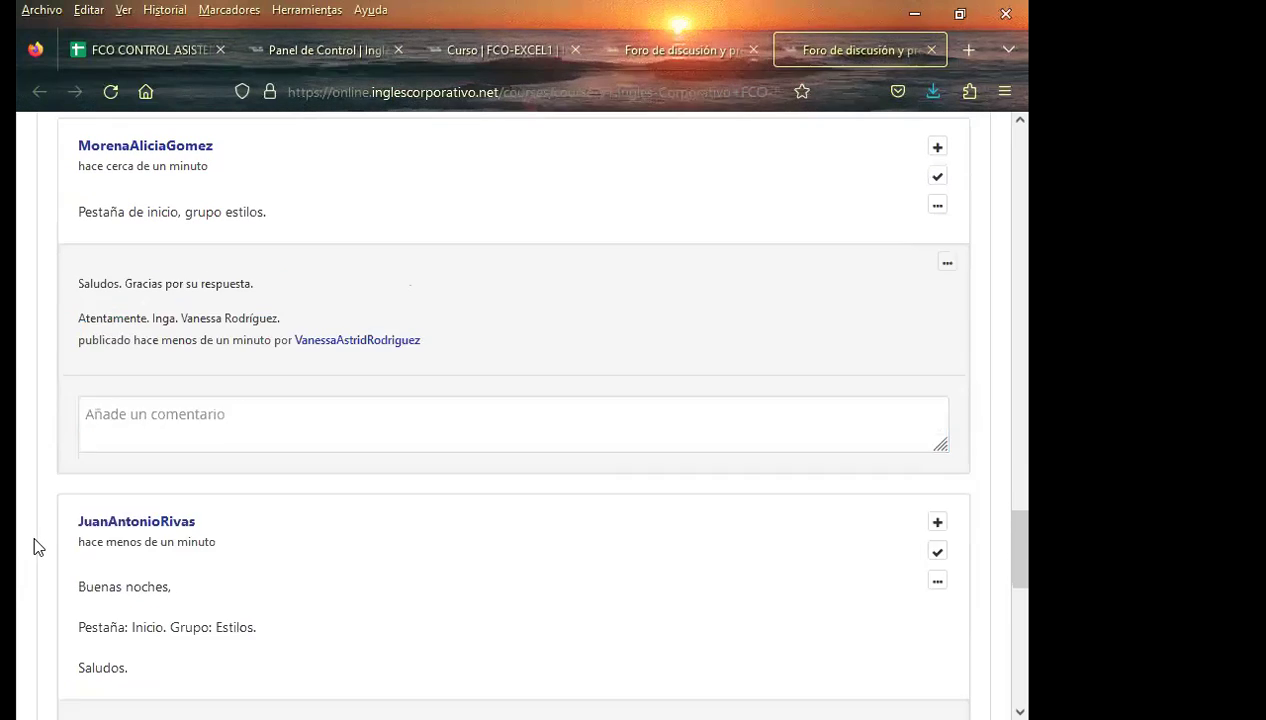
{"action": "scroll", "coordinate": [50, 535], "scroll_direction": "down", "scroll_amount": 2}
{"action": "left_click", "coordinate": [93, 520]}
{"action": "key", "text": "ctrl+v"}
{"action": "scroll", "coordinate": [70, 524], "scroll_direction": "down", "scroll_amount": 1}
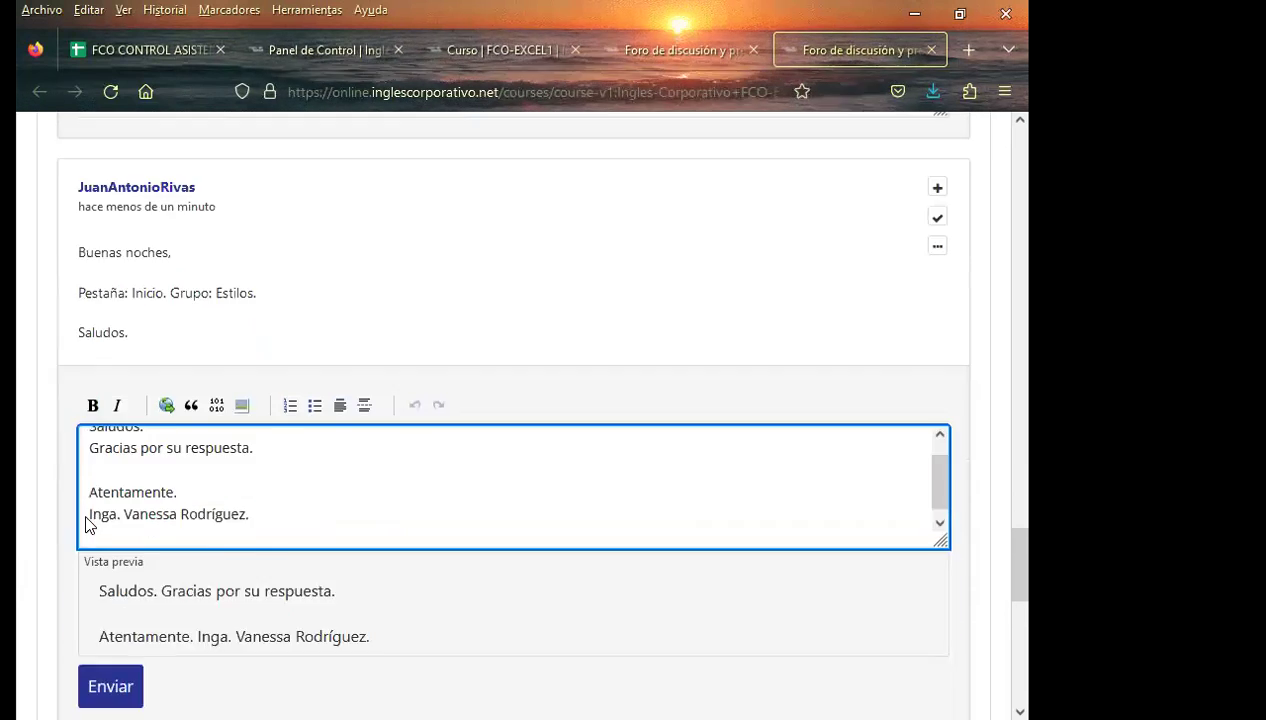
{"action": "scroll", "coordinate": [86, 525], "scroll_direction": "down", "scroll_amount": 1}
{"action": "left_click", "coordinate": [110, 595]}
{"action": "scroll", "coordinate": [40, 500], "scroll_direction": "down", "scroll_amount": 2}
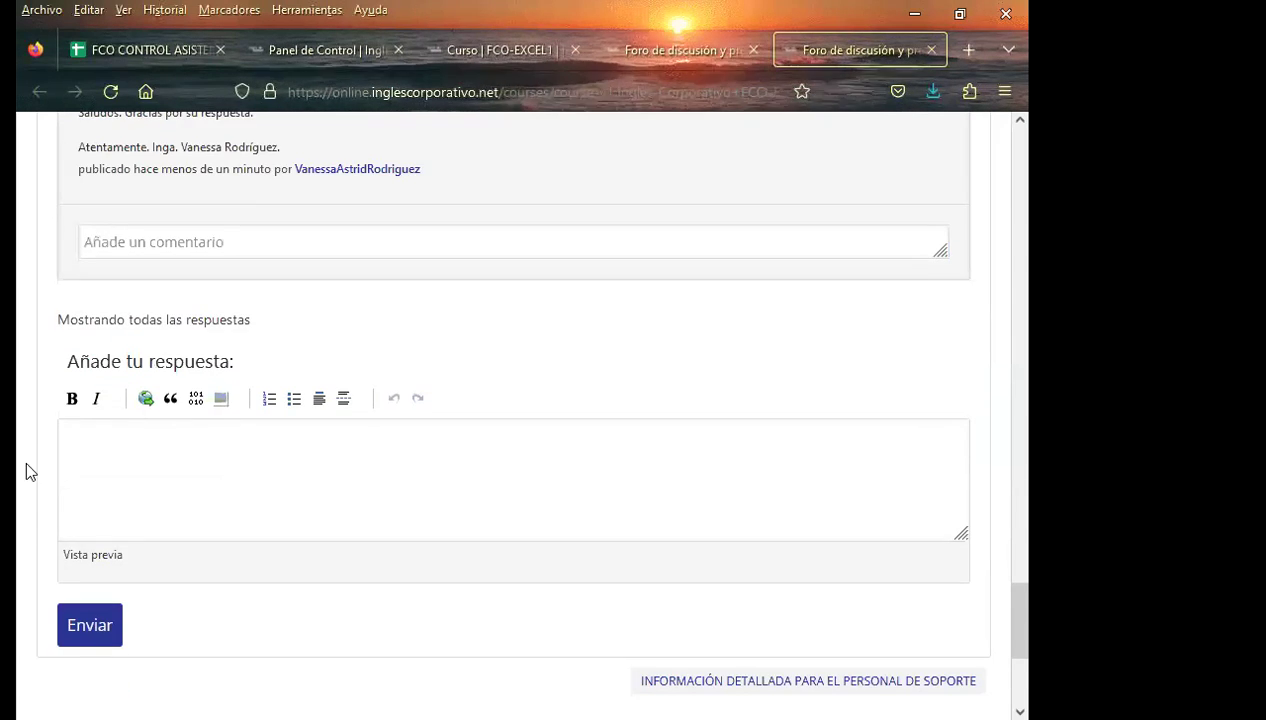
{"action": "scroll", "coordinate": [40, 465], "scroll_direction": "up", "scroll_amount": 5}
{"action": "scroll", "coordinate": [59, 461], "scroll_direction": "up", "scroll_amount": 3}
{"action": "scroll", "coordinate": [59, 461], "scroll_direction": "up", "scroll_amount": 3}
{"action": "scroll", "coordinate": [59, 463], "scroll_direction": "up", "scroll_amount": 3}
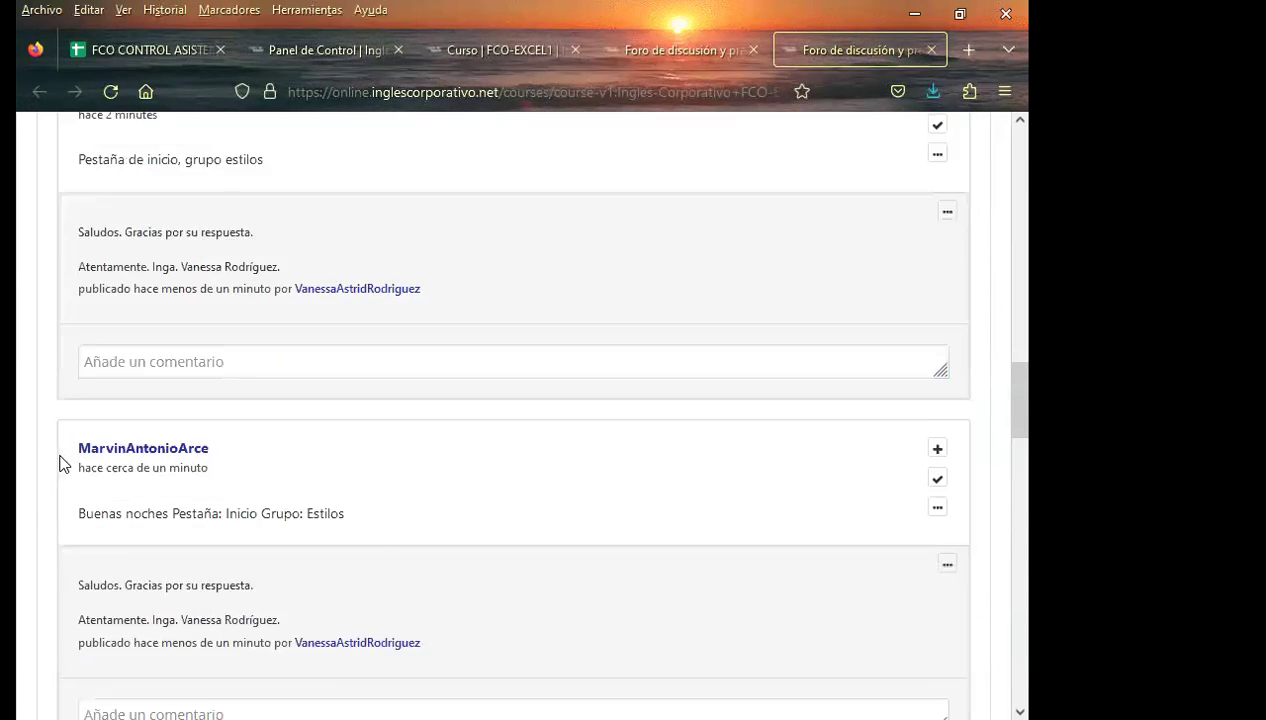
{"action": "scroll", "coordinate": [59, 461], "scroll_direction": "up", "scroll_amount": 3}
{"action": "scroll", "coordinate": [59, 461], "scroll_direction": "up", "scroll_amount": 3}
{"action": "scroll", "coordinate": [55, 461], "scroll_direction": "up", "scroll_amount": 3}
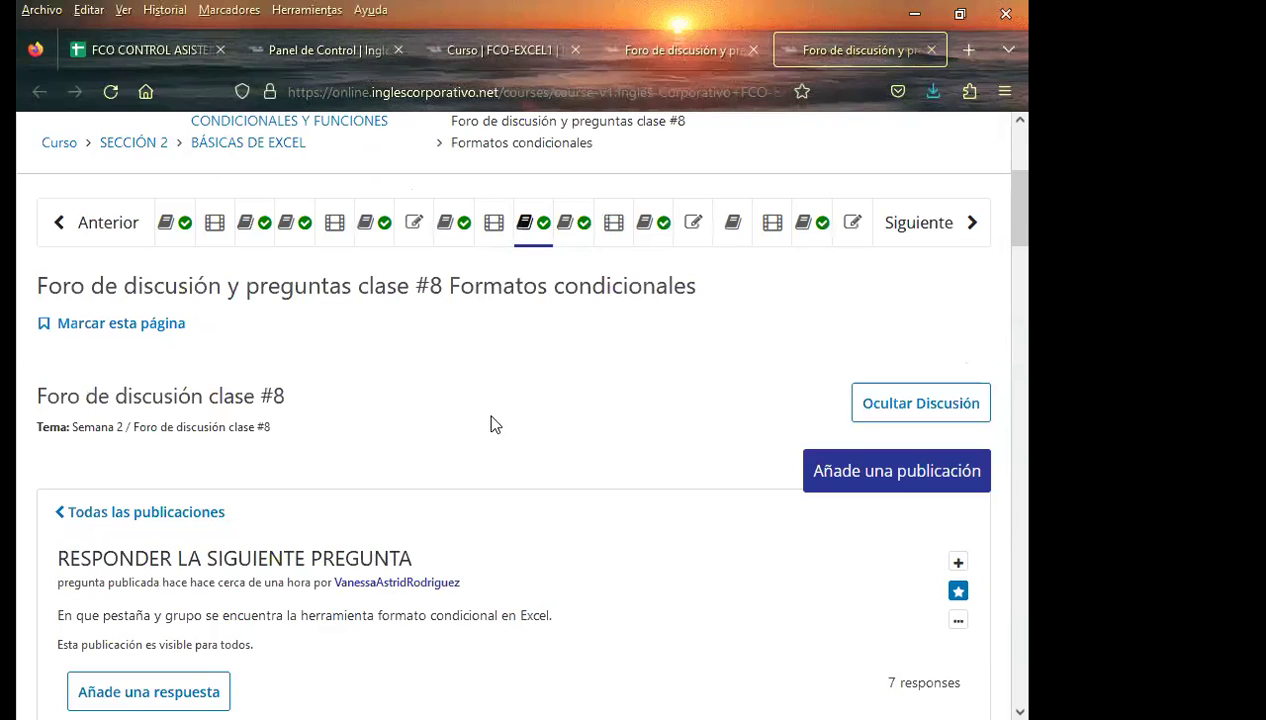
In the other forum tab, open the RESPONDER LA SIGUIENTE PREGUNTA thread and scroll through its 8 entries.
{"action": "left_click", "coordinate": [660, 55]}
{"action": "scroll", "coordinate": [593, 359], "scroll_direction": "down", "scroll_amount": 5}
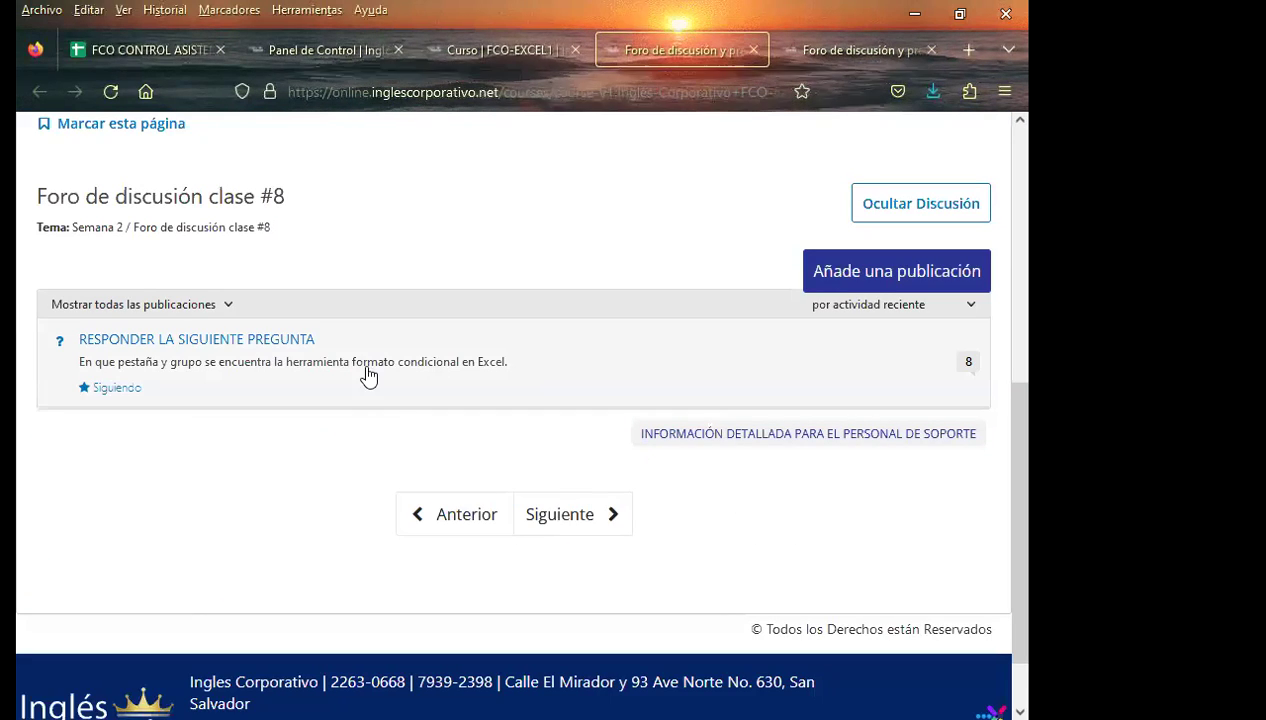
{"action": "left_click", "coordinate": [283, 343]}
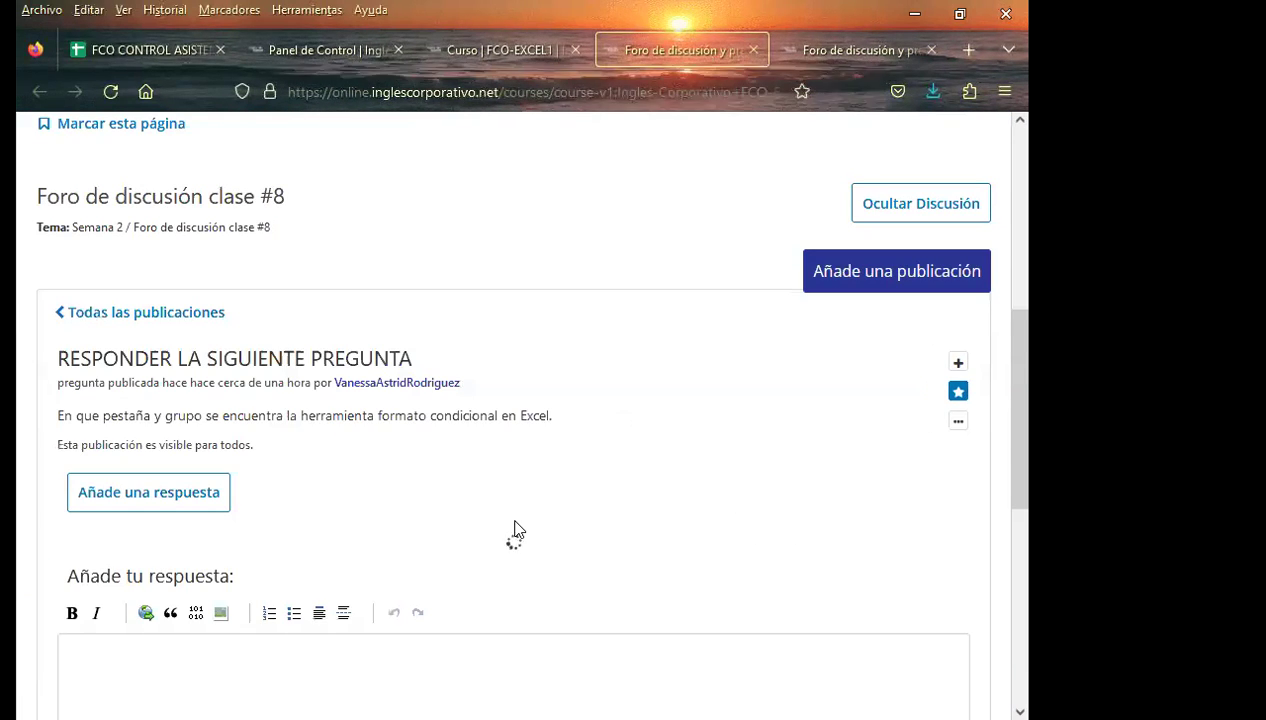
{"action": "scroll", "coordinate": [514, 528], "scroll_direction": "down", "scroll_amount": 4}
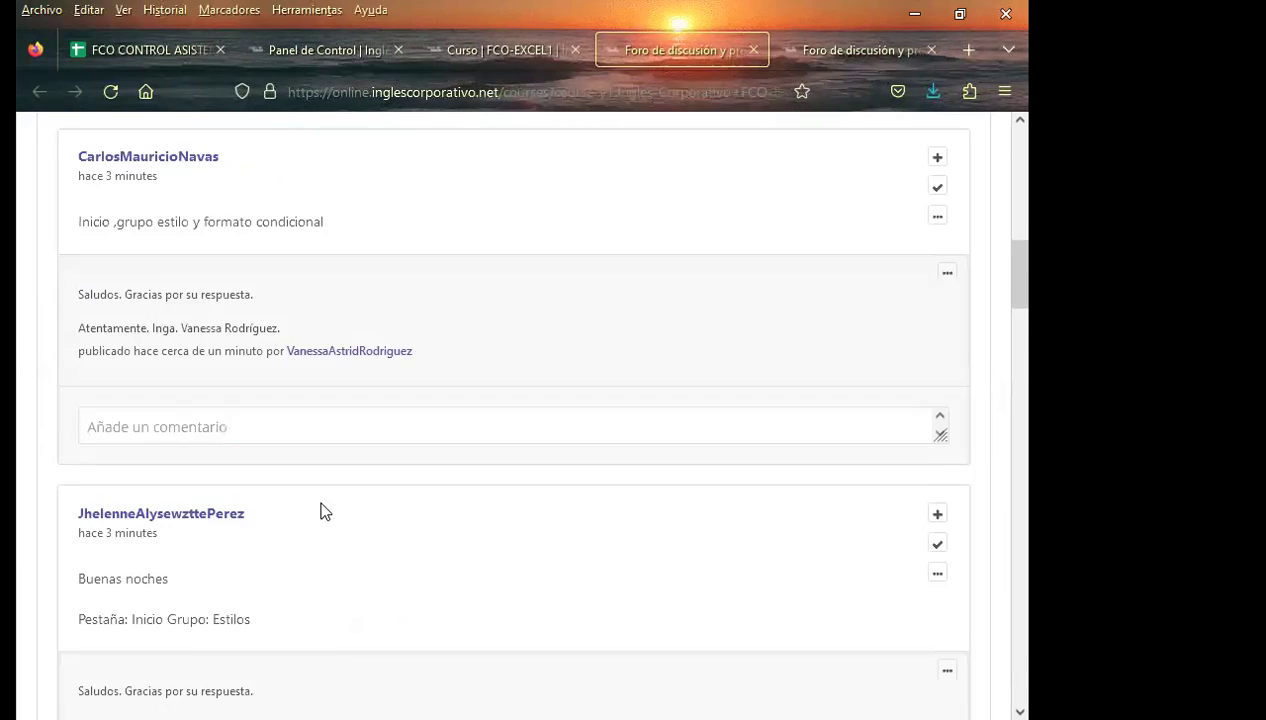
{"action": "scroll", "coordinate": [325, 511], "scroll_direction": "down", "scroll_amount": 5}
{"action": "scroll", "coordinate": [322, 512], "scroll_direction": "down", "scroll_amount": 5}
{"action": "scroll", "coordinate": [318, 514], "scroll_direction": "down", "scroll_amount": 5}
{"action": "scroll", "coordinate": [314, 513], "scroll_direction": "down", "scroll_amount": 4}
{"action": "scroll", "coordinate": [290, 505], "scroll_direction": "up", "scroll_amount": 3}
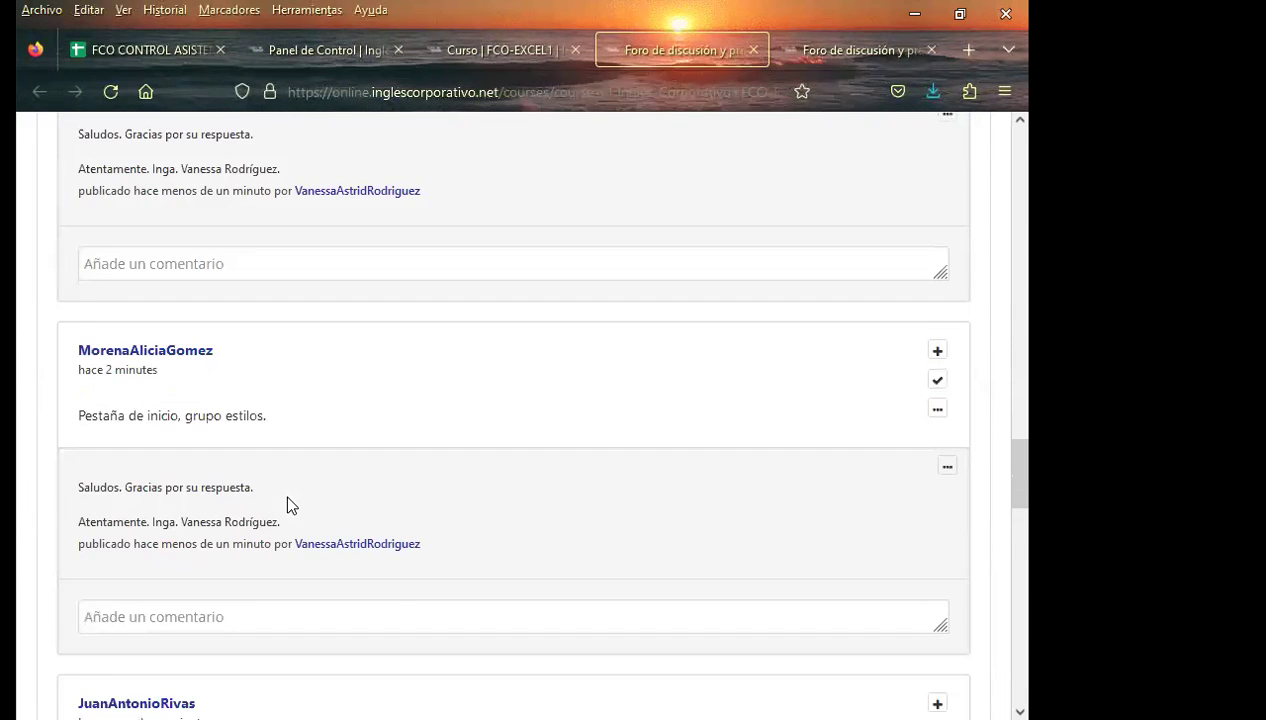
{"action": "scroll", "coordinate": [287, 505], "scroll_direction": "up", "scroll_amount": 1}
{"action": "scroll", "coordinate": [285, 505], "scroll_direction": "down", "scroll_amount": 2}
Post the 'Saludos. Gracias por su respuesta.' comment under the thread's last student reply.
{"action": "scroll", "coordinate": [285, 505], "scroll_direction": "down", "scroll_amount": 2}
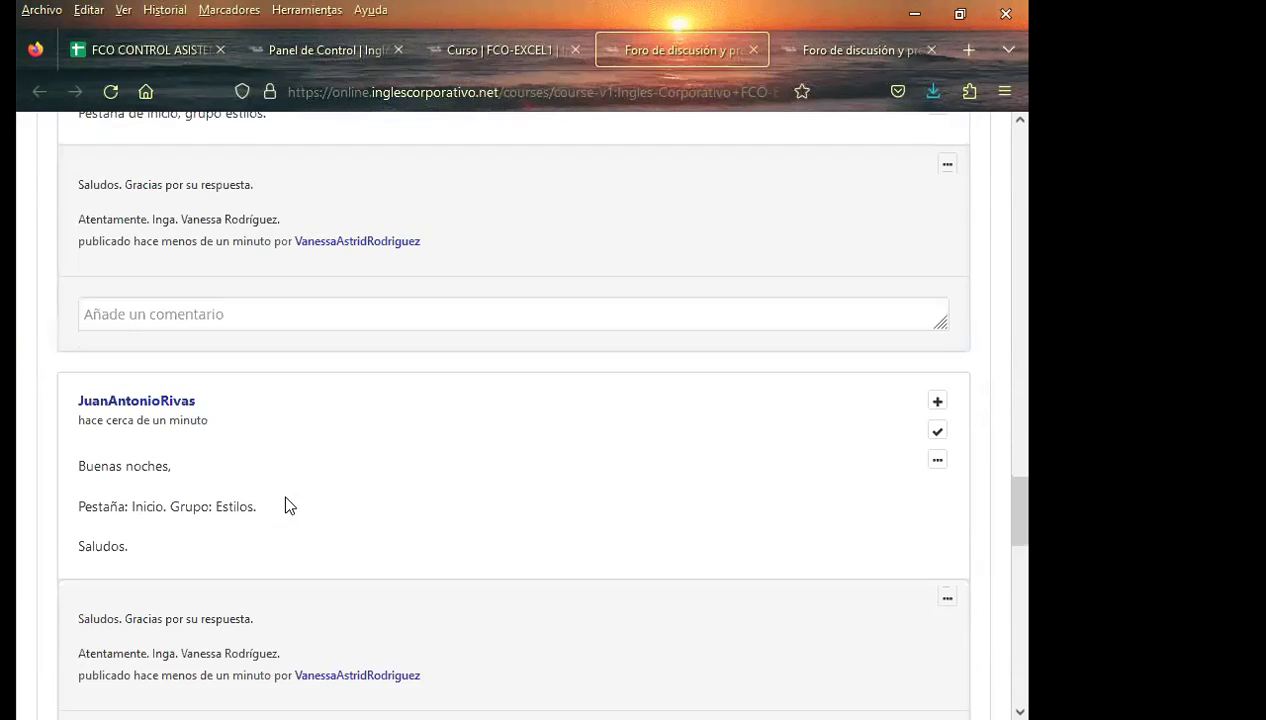
{"action": "scroll", "coordinate": [285, 505], "scroll_direction": "down", "scroll_amount": 3}
{"action": "scroll", "coordinate": [285, 505], "scroll_direction": "down", "scroll_amount": 3}
{"action": "scroll", "coordinate": [285, 505], "scroll_direction": "down", "scroll_amount": 2}
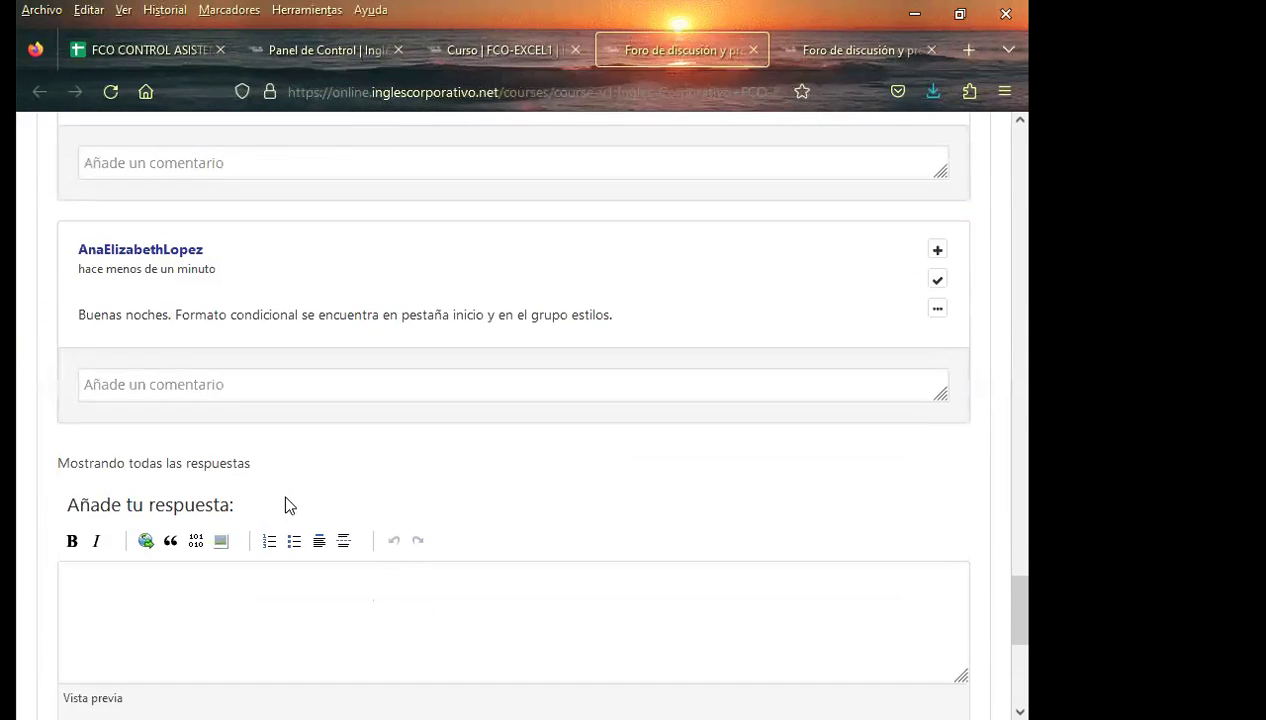
{"action": "left_click", "coordinate": [130, 387]}
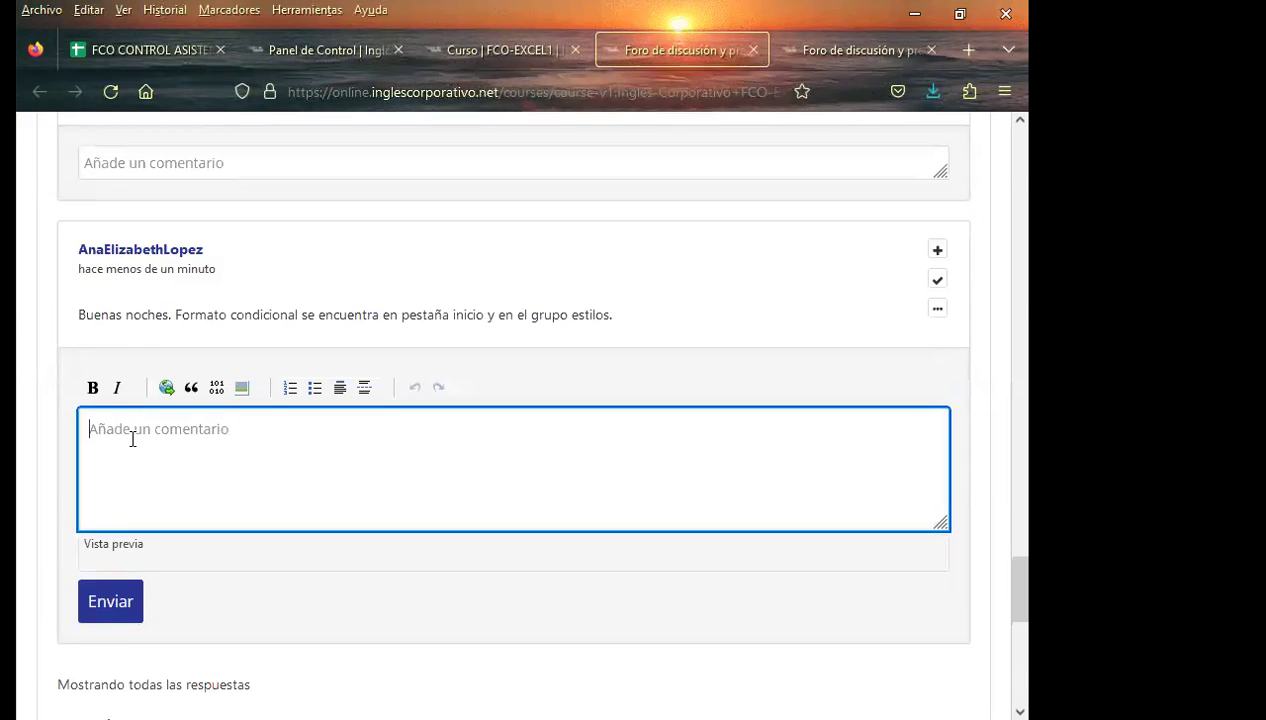
{"action": "key", "text": "ctrl+v"}
{"action": "scroll", "coordinate": [45, 610], "scroll_direction": "down", "scroll_amount": 2}
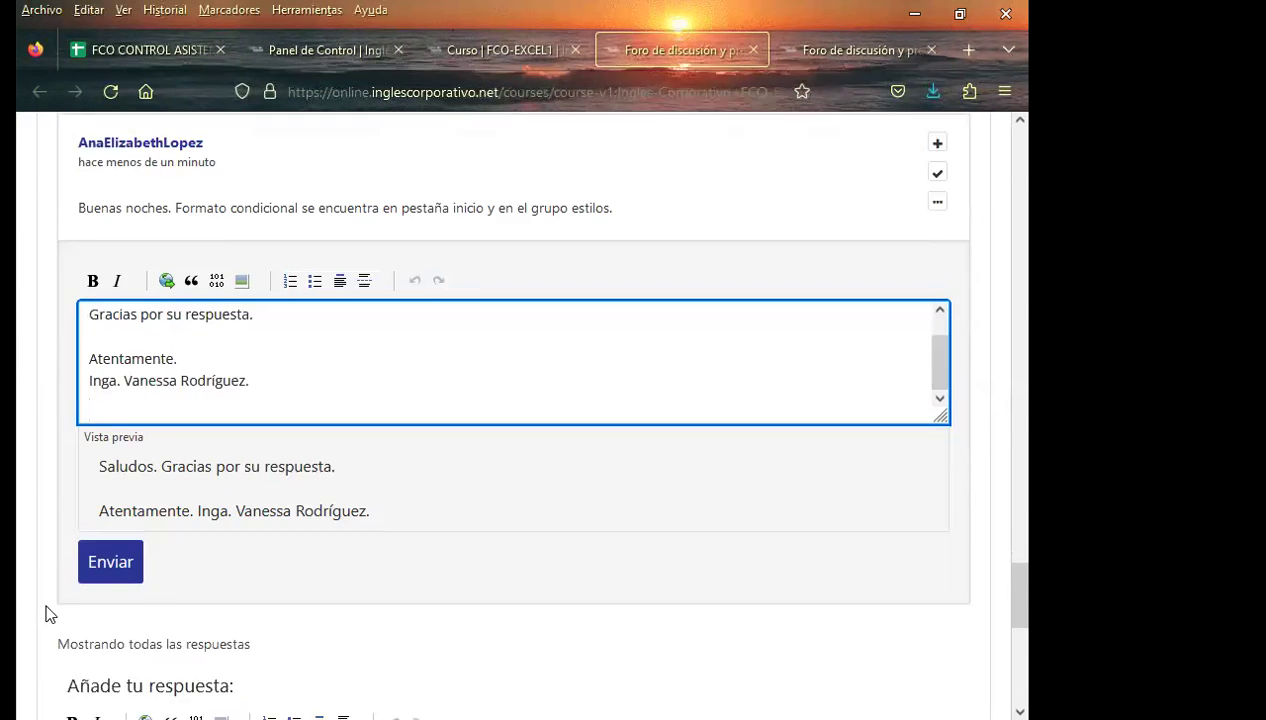
{"action": "left_click", "coordinate": [103, 478]}
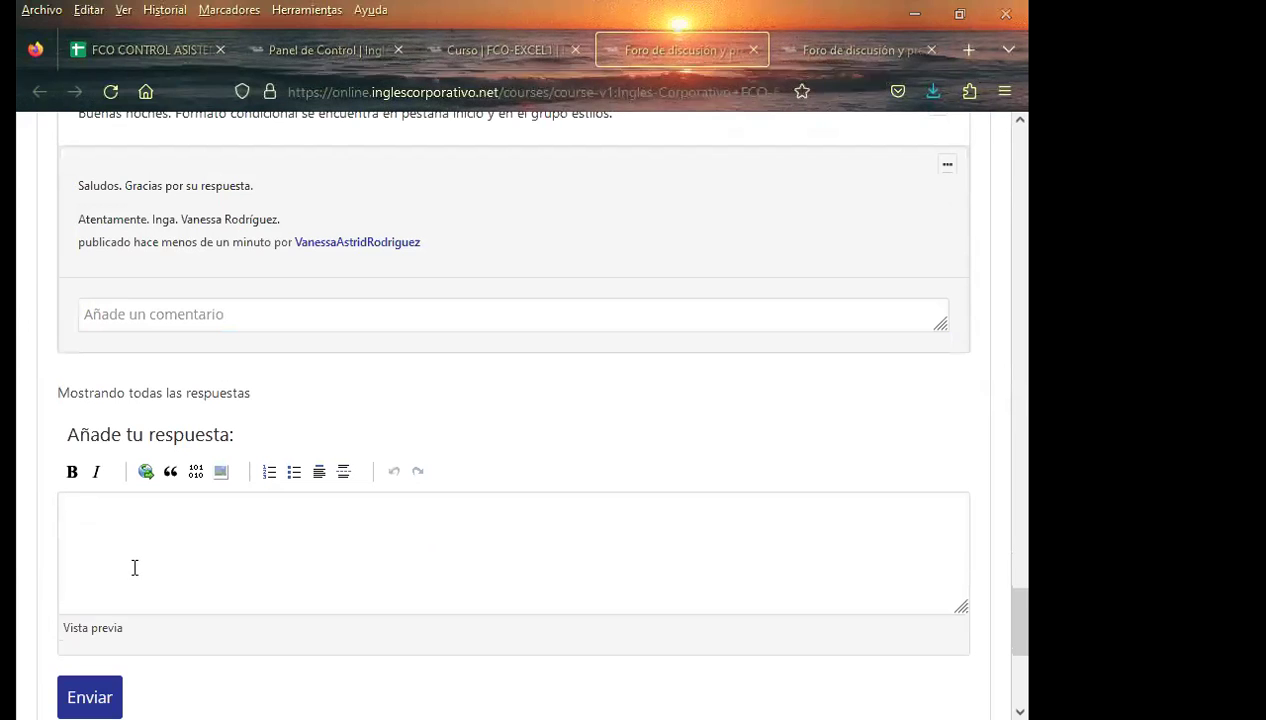
{"action": "scroll", "coordinate": [57, 547], "scroll_direction": "up", "scroll_amount": 4}
{"action": "scroll", "coordinate": [60, 545], "scroll_direction": "down", "scroll_amount": 4}
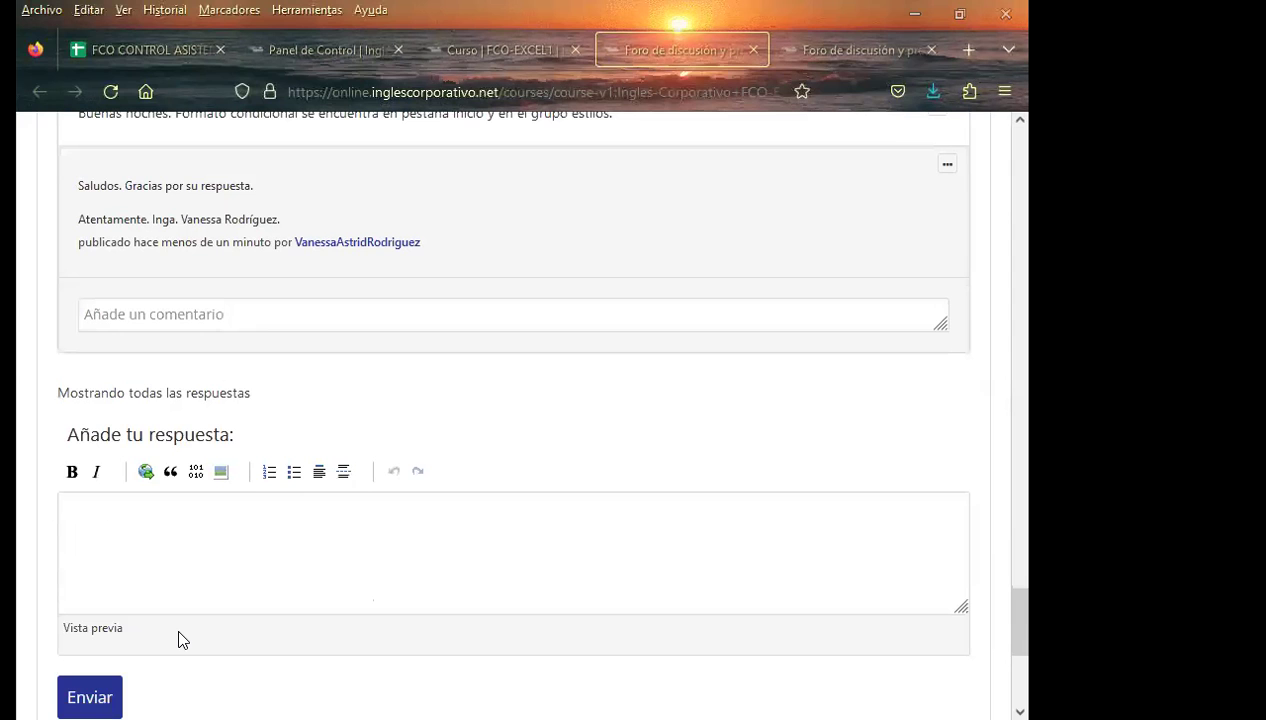
{"action": "left_click", "coordinate": [822, 56]}
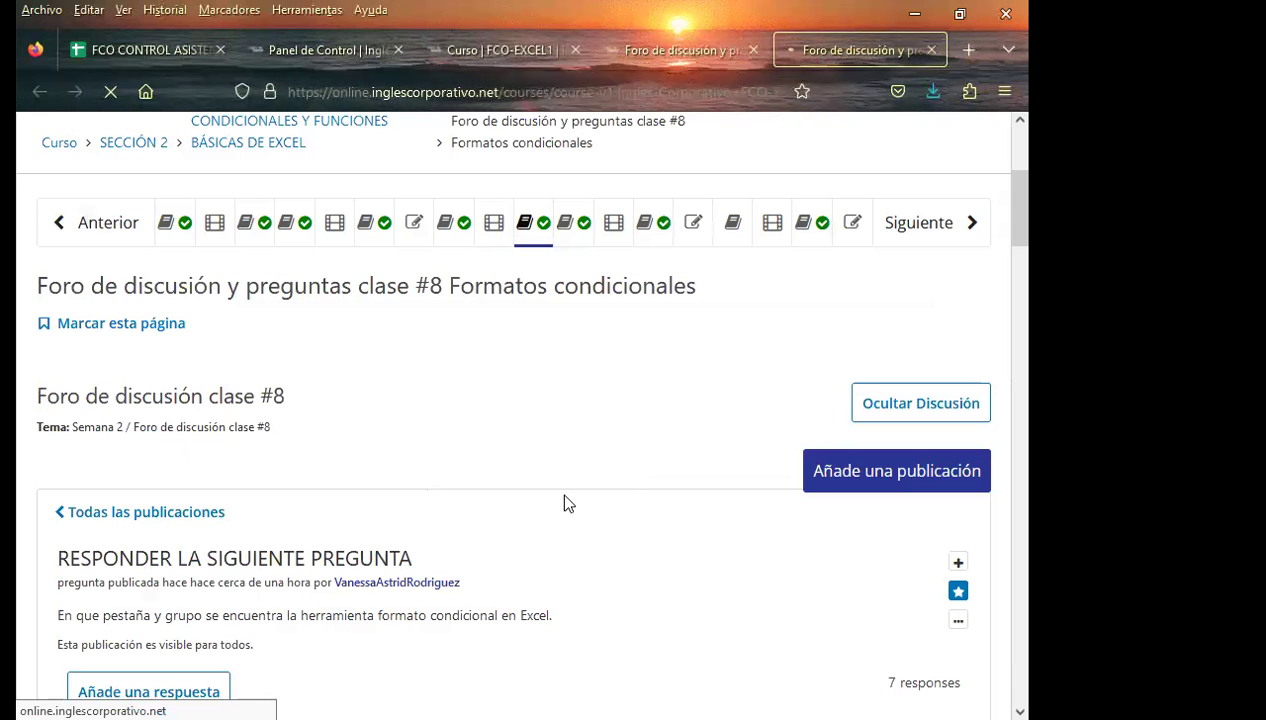
Let the forum unit reload, then open the RESPONDER LA SIGUIENTE PREGUNTA post, now at 18.
{"action": "scroll", "coordinate": [589, 516], "scroll_direction": "down", "scroll_amount": 5}
{"action": "scroll", "coordinate": [605, 546], "scroll_direction": "up", "scroll_amount": 2}
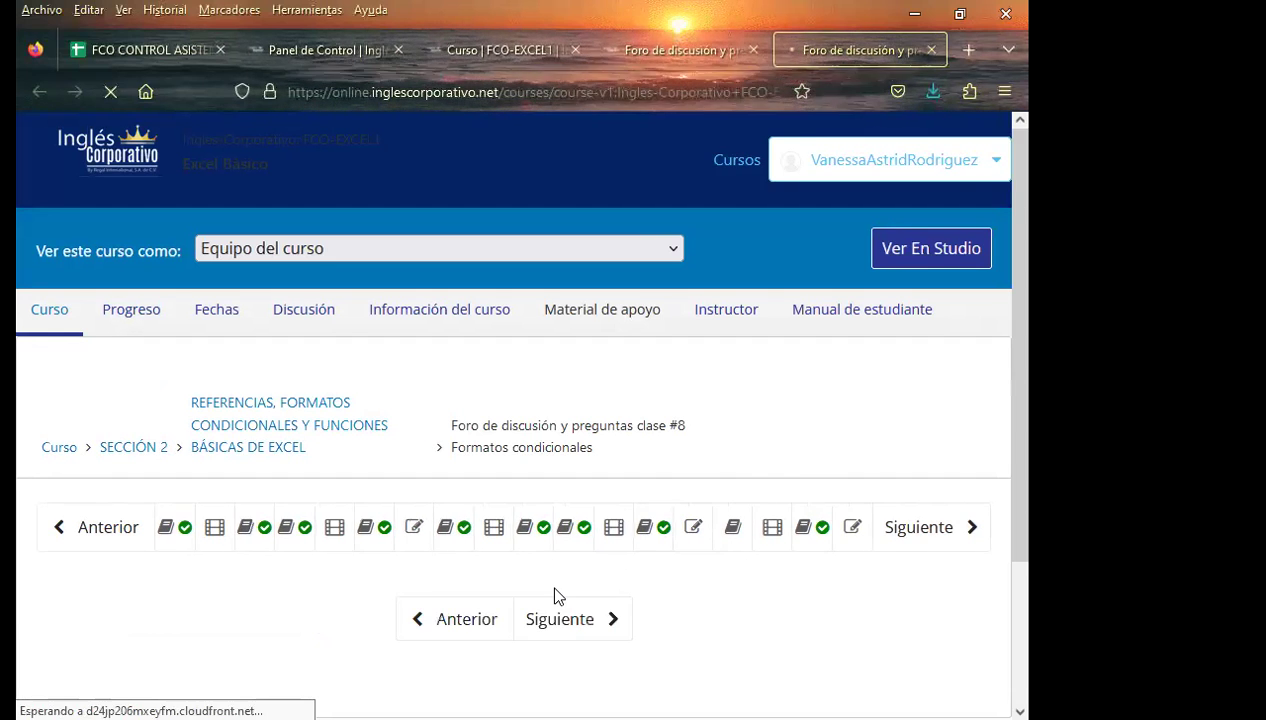
{"action": "scroll", "coordinate": [715, 580], "scroll_direction": "down", "scroll_amount": 3}
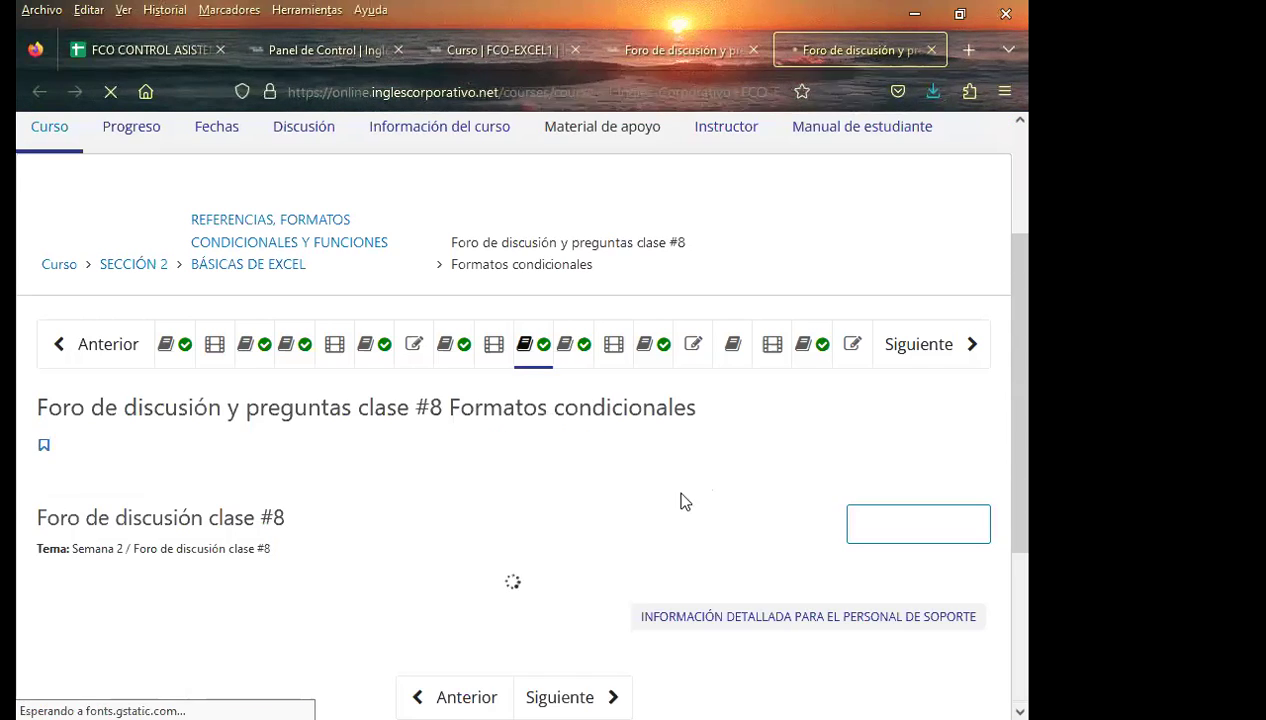
{"action": "scroll", "coordinate": [415, 517], "scroll_direction": "down", "scroll_amount": 1}
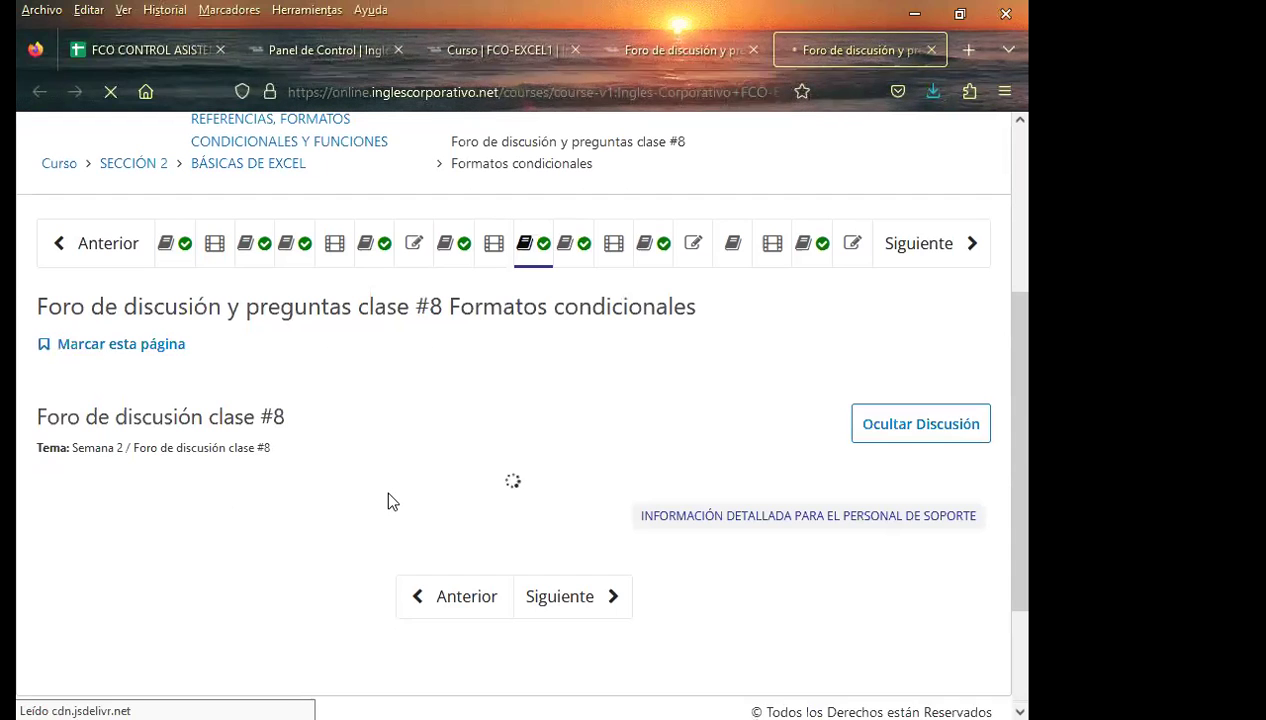
{"action": "scroll", "coordinate": [436, 500], "scroll_direction": "down", "scroll_amount": 1}
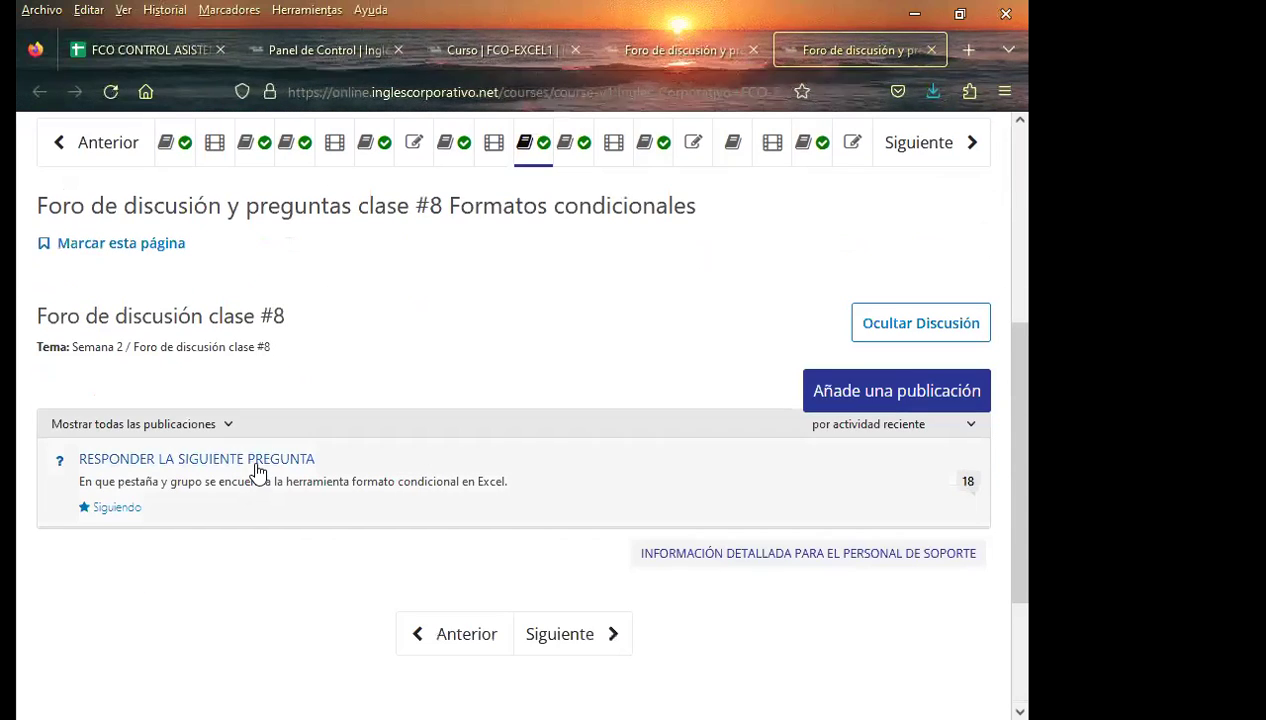
{"action": "left_click", "coordinate": [257, 462]}
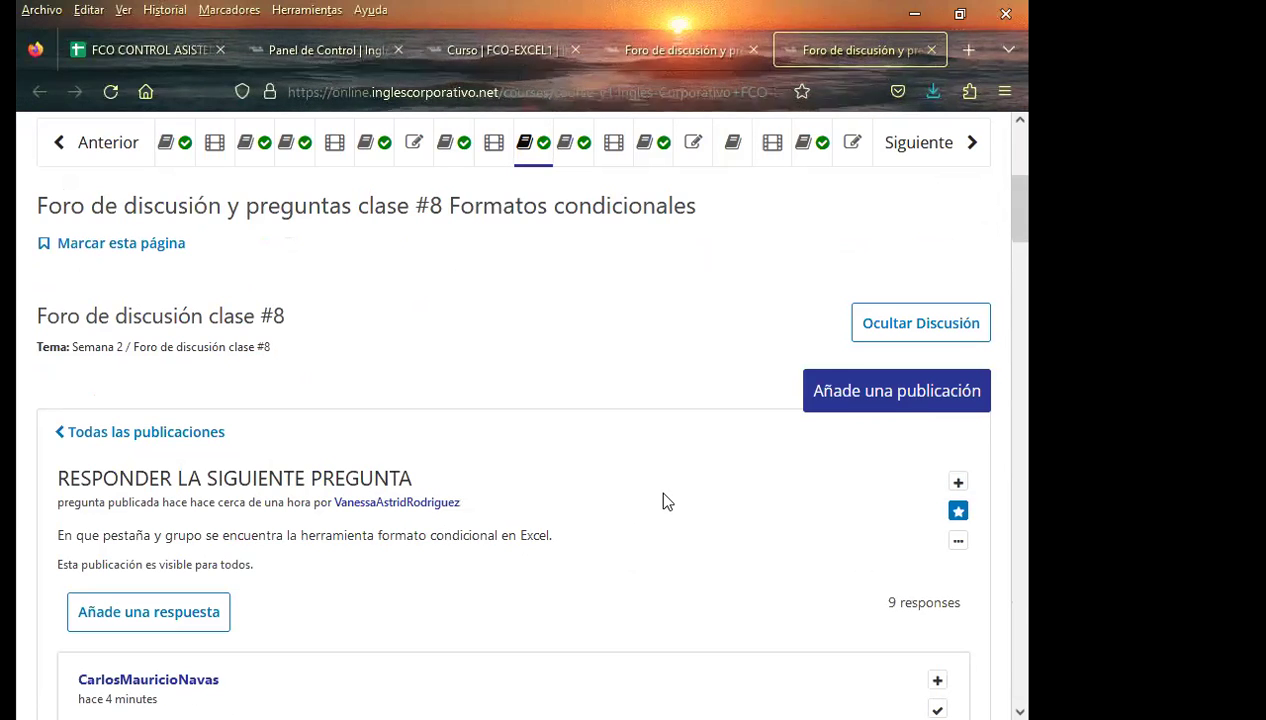
Post the thank-you comment under the 'Inicio, Grupo estilos, formato condicional' reply.
{"action": "scroll", "coordinate": [455, 515], "scroll_direction": "down", "scroll_amount": 4}
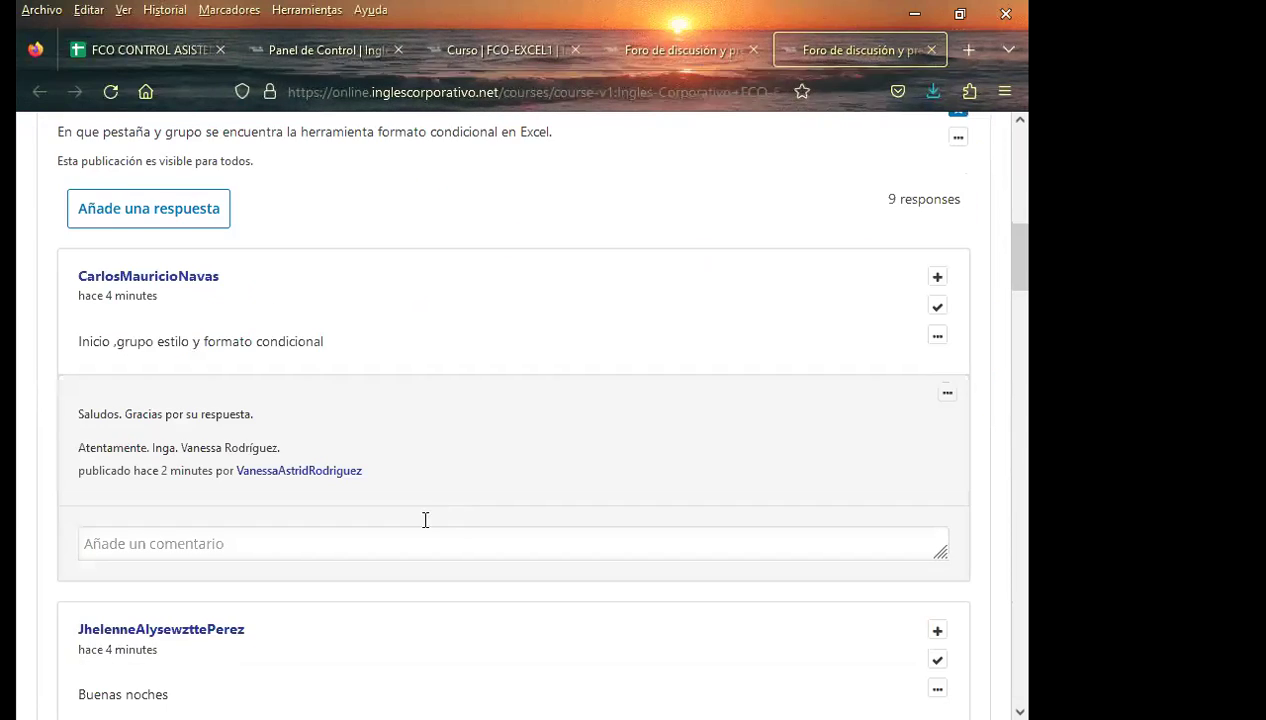
{"action": "scroll", "coordinate": [425, 522], "scroll_direction": "down", "scroll_amount": 4}
{"action": "scroll", "coordinate": [418, 532], "scroll_direction": "down", "scroll_amount": 2}
{"action": "scroll", "coordinate": [418, 534], "scroll_direction": "down", "scroll_amount": 4}
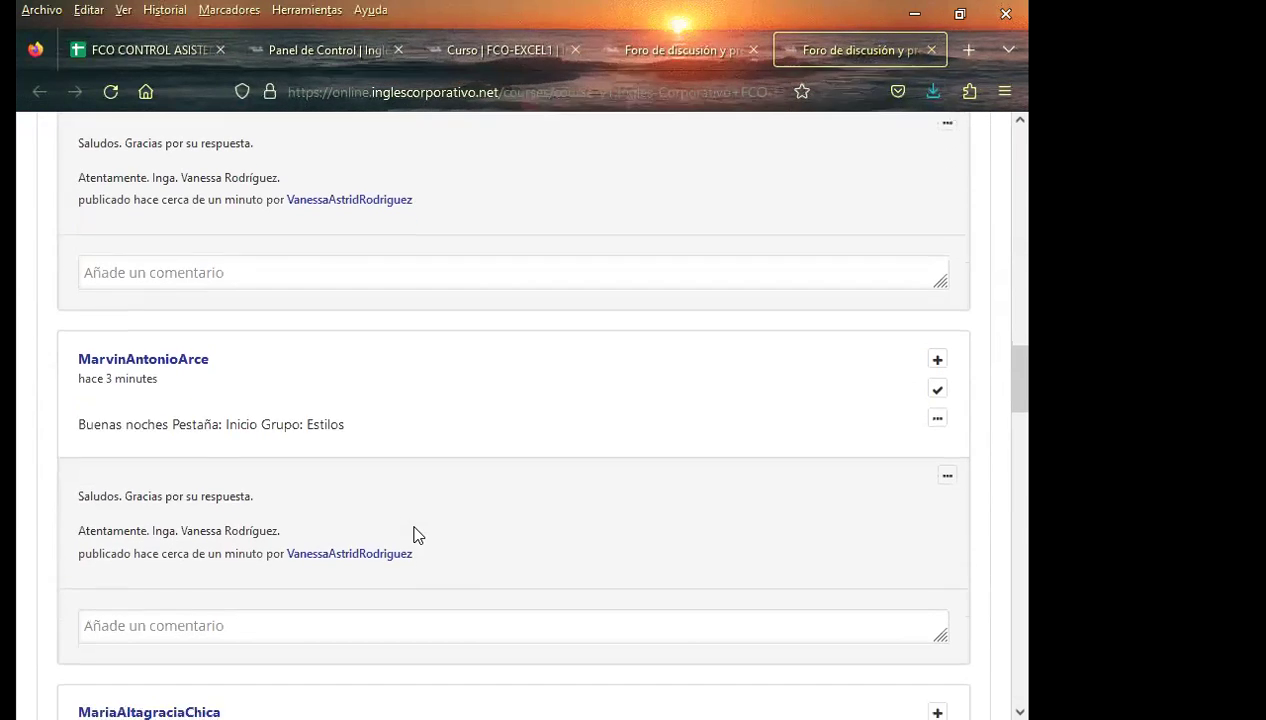
{"action": "scroll", "coordinate": [418, 534], "scroll_direction": "down", "scroll_amount": 4}
{"action": "scroll", "coordinate": [418, 534], "scroll_direction": "down", "scroll_amount": 3}
{"action": "scroll", "coordinate": [418, 534], "scroll_direction": "down", "scroll_amount": 1}
{"action": "scroll", "coordinate": [418, 534], "scroll_direction": "down", "scroll_amount": 2}
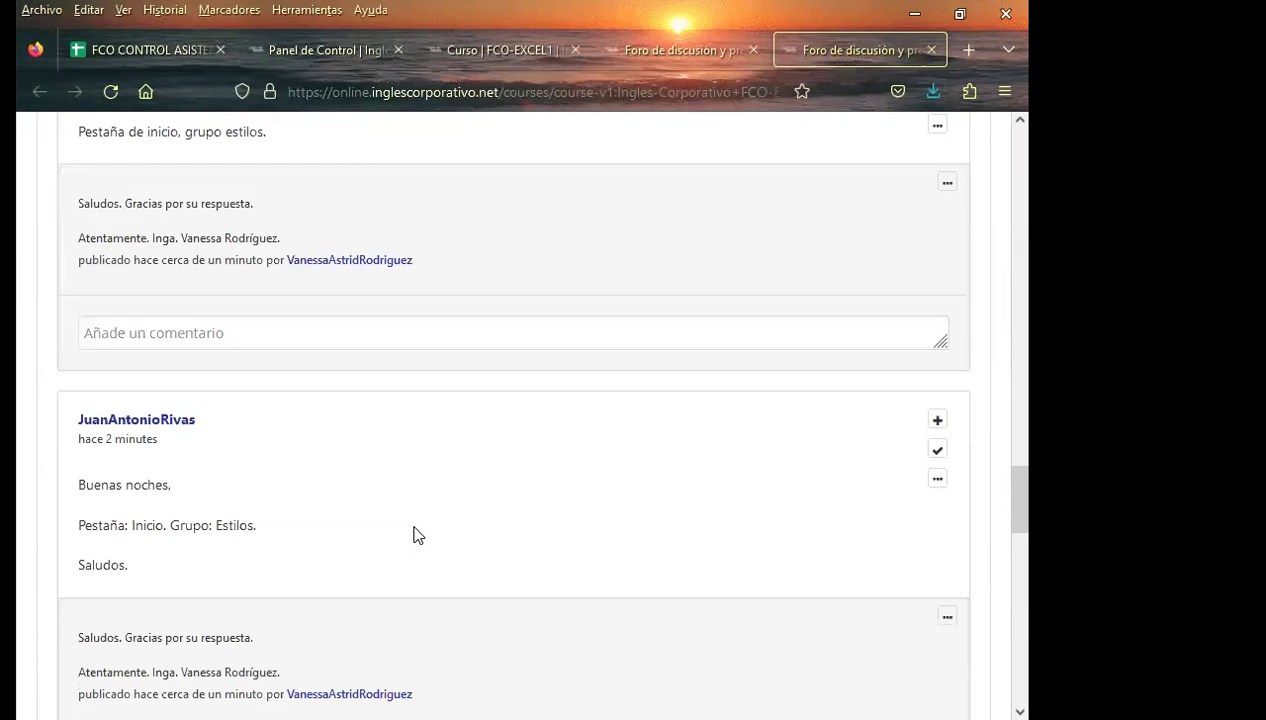
{"action": "scroll", "coordinate": [418, 534], "scroll_direction": "down", "scroll_amount": 2}
{"action": "scroll", "coordinate": [413, 531], "scroll_direction": "down", "scroll_amount": 3}
{"action": "scroll", "coordinate": [415, 525], "scroll_direction": "down", "scroll_amount": 2}
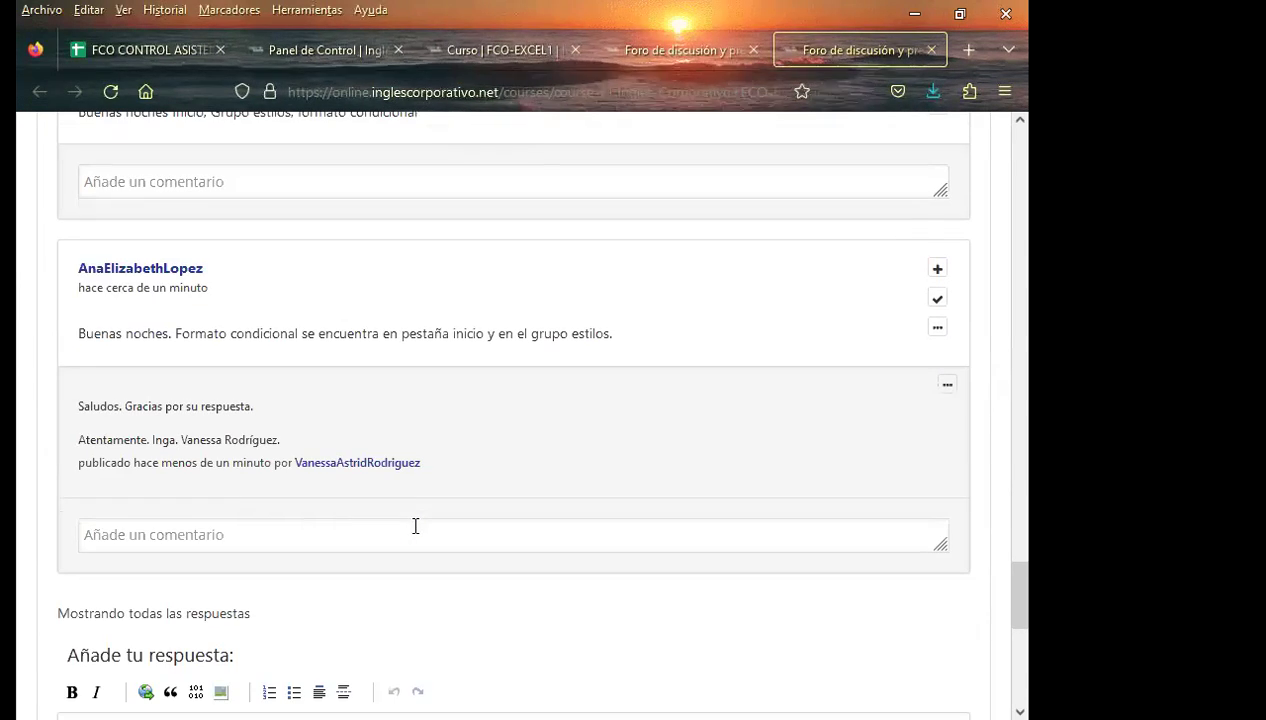
{"action": "scroll", "coordinate": [415, 526], "scroll_direction": "up", "scroll_amount": 2}
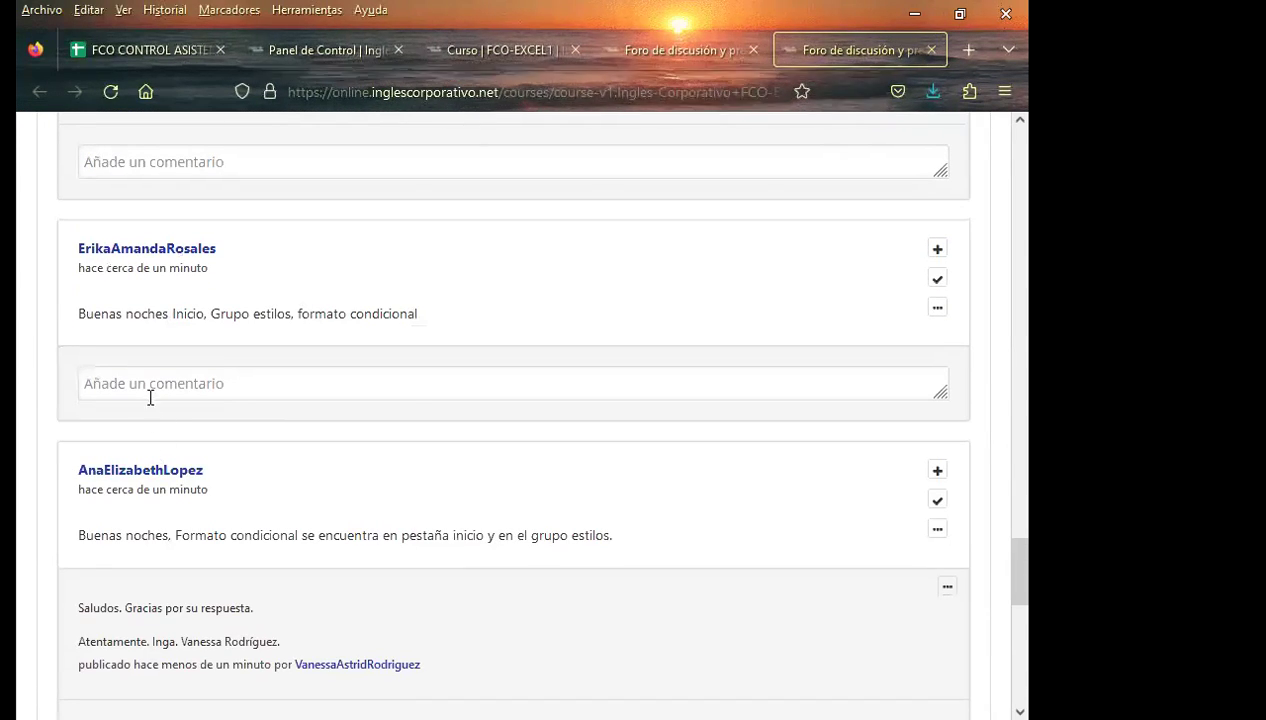
{"action": "left_click", "coordinate": [150, 390]}
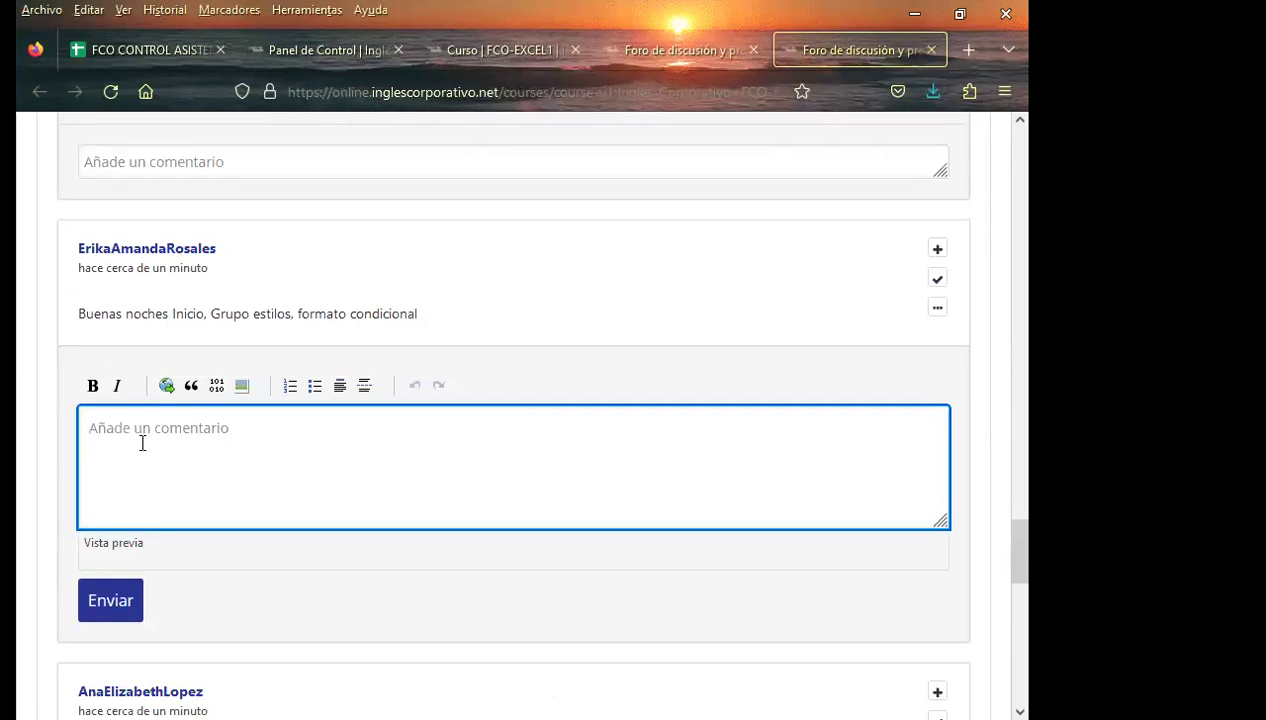
{"action": "key", "text": "ctrl+v"}
{"action": "left_click", "coordinate": [108, 665]}
Scroll back up the thread to the class #8 forum's post list.
{"action": "scroll", "coordinate": [17, 580], "scroll_direction": "down", "scroll_amount": 3}
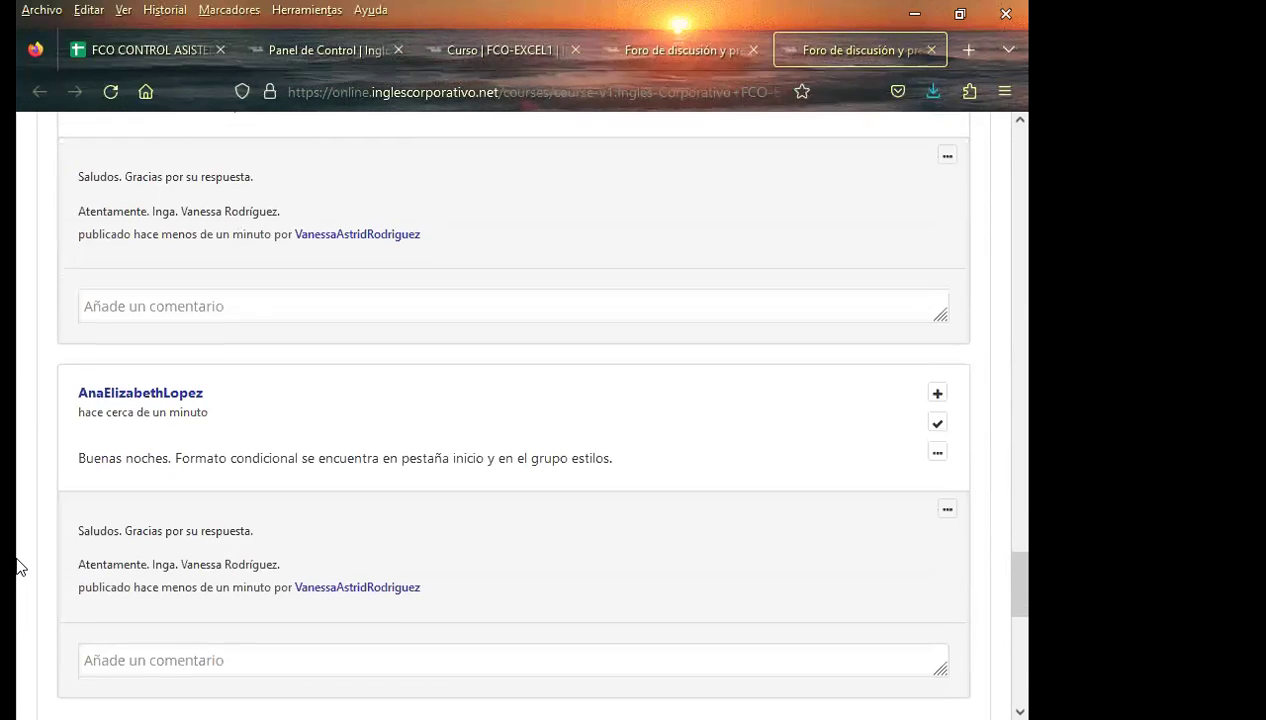
{"action": "scroll", "coordinate": [17, 567], "scroll_direction": "down", "scroll_amount": 3}
{"action": "scroll", "coordinate": [22, 555], "scroll_direction": "down", "scroll_amount": 2}
{"action": "scroll", "coordinate": [22, 555], "scroll_direction": "up", "scroll_amount": 1}
{"action": "scroll", "coordinate": [22, 555], "scroll_direction": "up", "scroll_amount": 1}
{"action": "scroll", "coordinate": [22, 555], "scroll_direction": "up", "scroll_amount": 3}
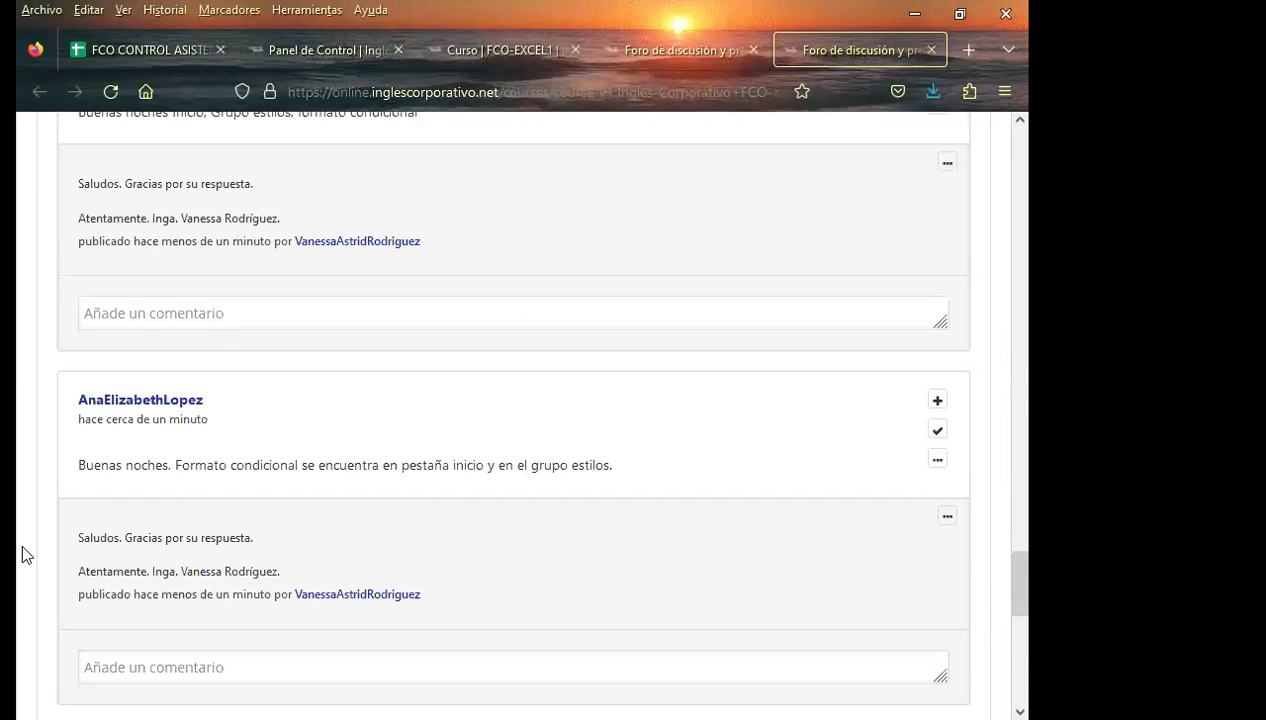
{"action": "scroll", "coordinate": [25, 555], "scroll_direction": "up", "scroll_amount": 2}
{"action": "scroll", "coordinate": [25, 555], "scroll_direction": "up", "scroll_amount": 2}
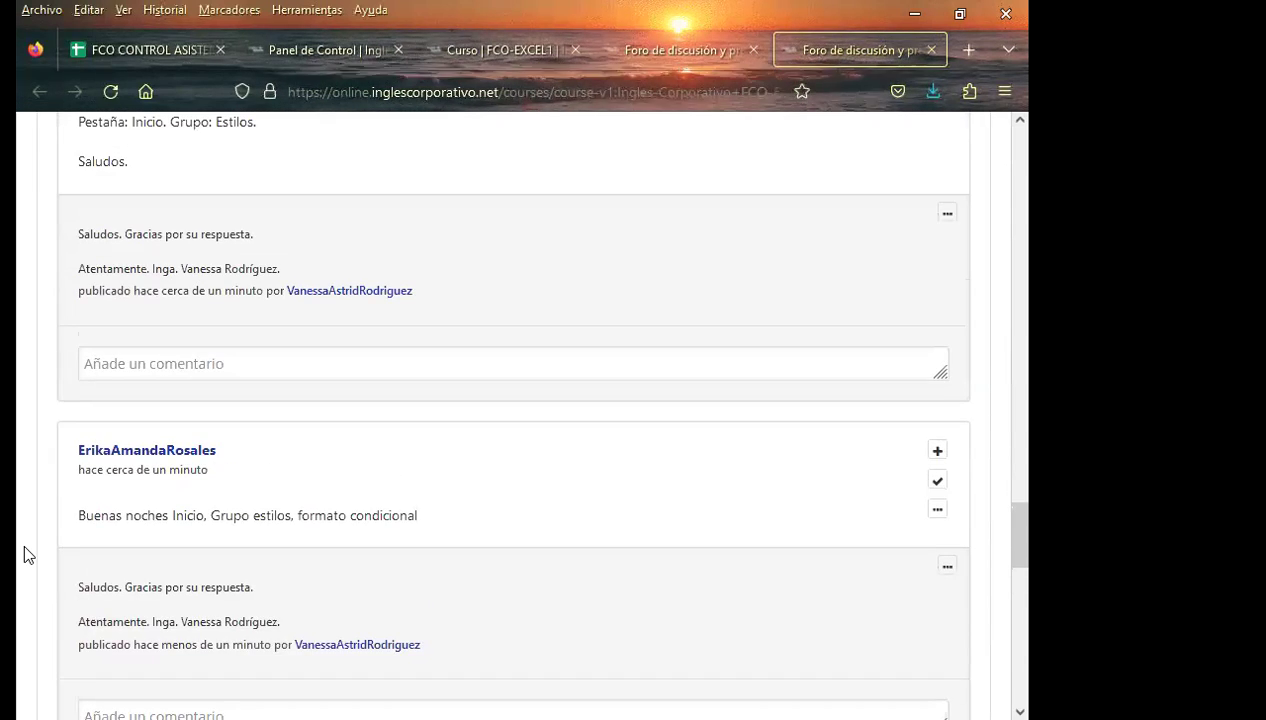
{"action": "scroll", "coordinate": [25, 555], "scroll_direction": "up", "scroll_amount": 3}
{"action": "scroll", "coordinate": [25, 555], "scroll_direction": "up", "scroll_amount": 1}
{"action": "scroll", "coordinate": [25, 555], "scroll_direction": "up", "scroll_amount": 2}
{"action": "scroll", "coordinate": [25, 555], "scroll_direction": "up", "scroll_amount": 2}
{"action": "scroll", "coordinate": [25, 555], "scroll_direction": "up", "scroll_amount": 2}
{"action": "scroll", "coordinate": [25, 555], "scroll_direction": "up", "scroll_amount": 5}
{"action": "scroll", "coordinate": [40, 554], "scroll_direction": "up", "scroll_amount": 3}
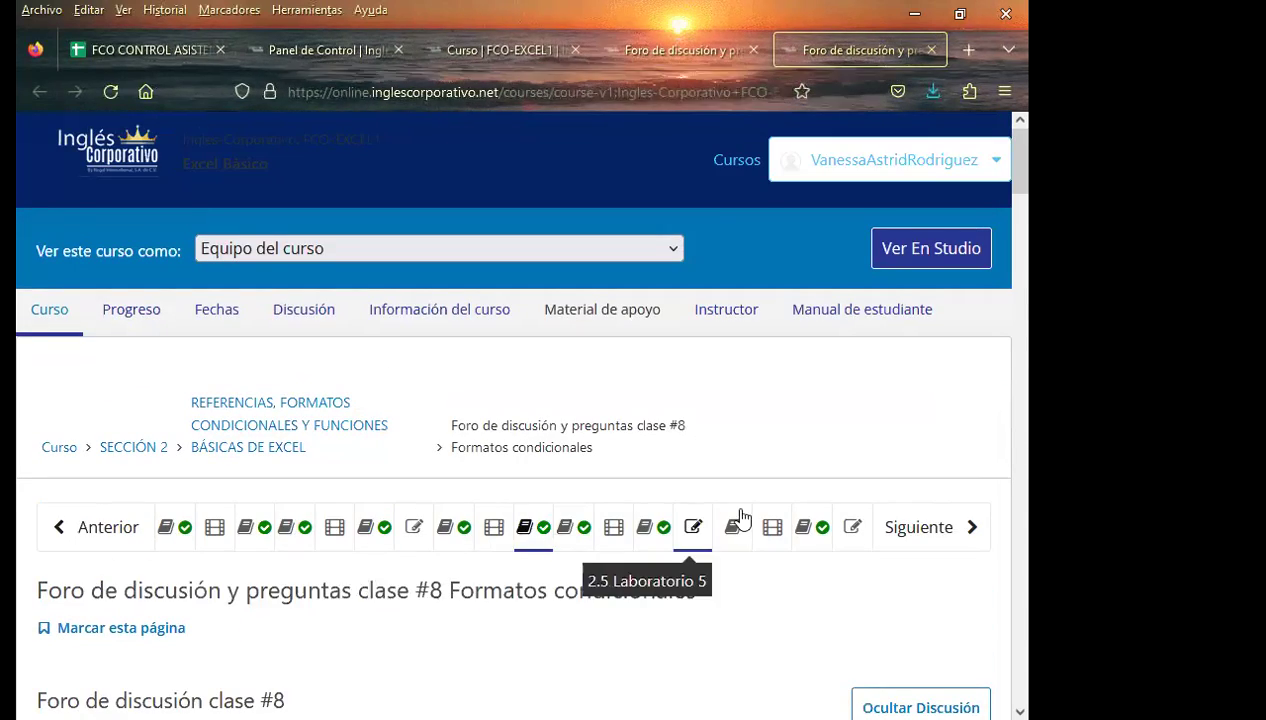
{"action": "scroll", "coordinate": [740, 517], "scroll_direction": "down", "scroll_amount": 2}
{"action": "scroll", "coordinate": [760, 505], "scroll_direction": "down", "scroll_amount": 1}
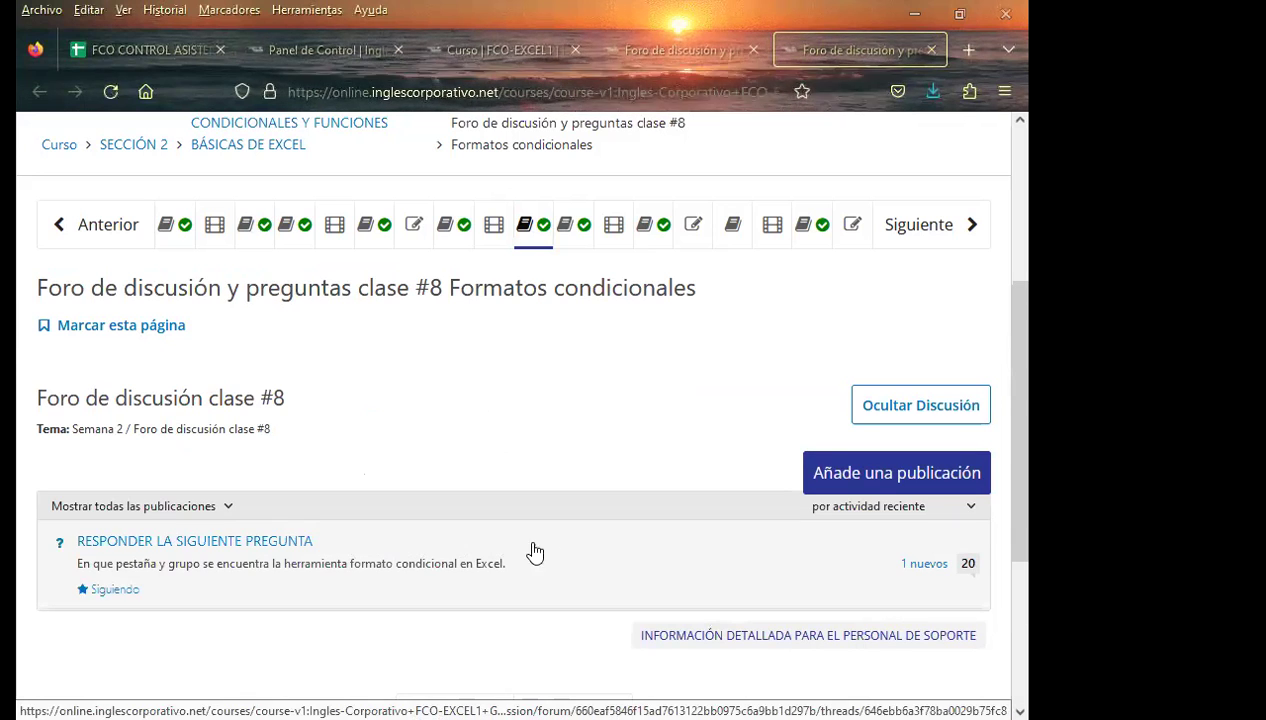
Open the 'RESPONDER LA SIGUIENTE PREGUNTA' thread and scroll down to the last student reply.
{"action": "left_click", "coordinate": [933, 573]}
{"action": "scroll", "coordinate": [712, 470], "scroll_direction": "down", "scroll_amount": 3}
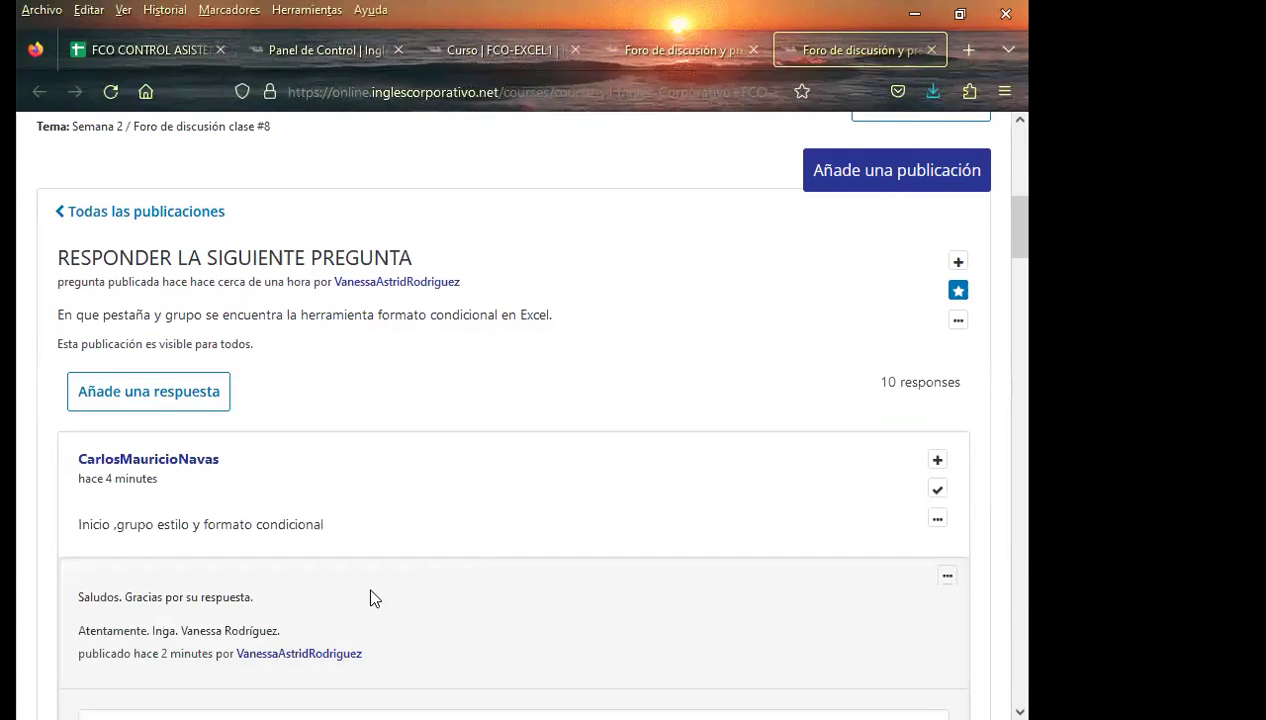
{"action": "scroll", "coordinate": [370, 598], "scroll_direction": "down", "scroll_amount": 2}
{"action": "scroll", "coordinate": [370, 598], "scroll_direction": "down", "scroll_amount": 2}
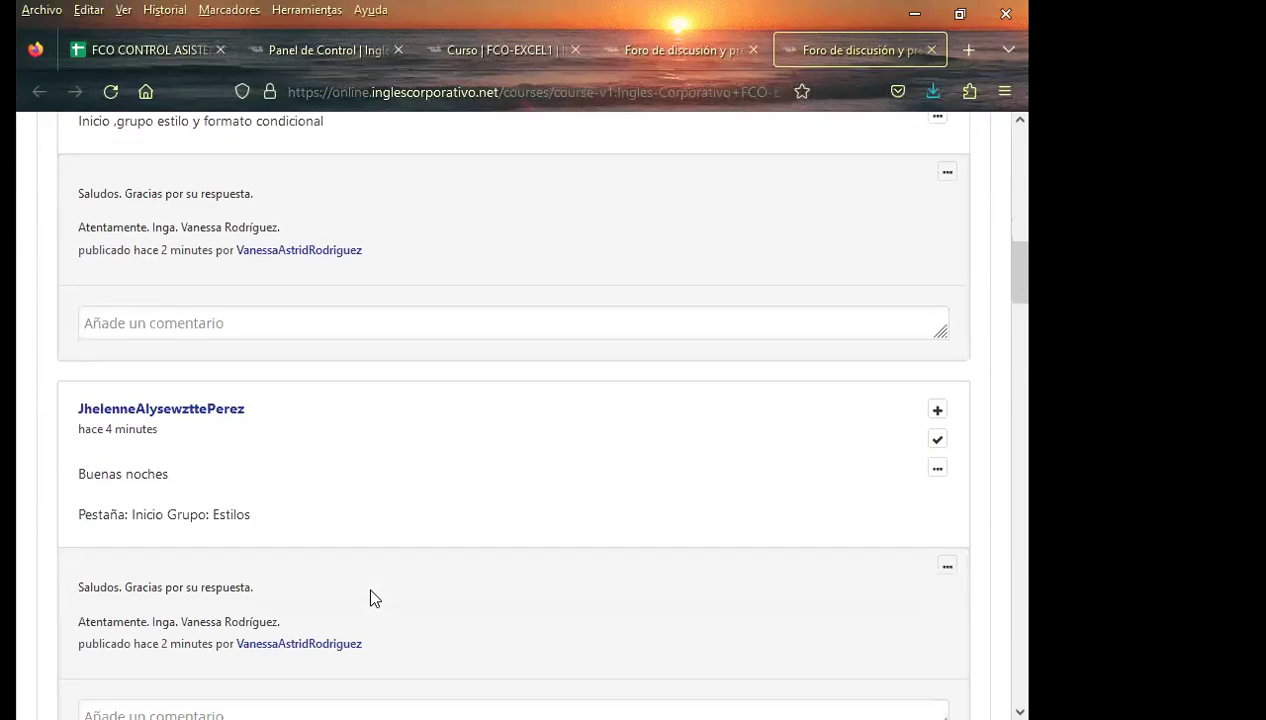
{"action": "scroll", "coordinate": [370, 598], "scroll_direction": "down", "scroll_amount": 2}
{"action": "scroll", "coordinate": [370, 598], "scroll_direction": "down", "scroll_amount": 3}
{"action": "scroll", "coordinate": [370, 598], "scroll_direction": "down", "scroll_amount": 3}
{"action": "scroll", "coordinate": [370, 598], "scroll_direction": "down", "scroll_amount": 3}
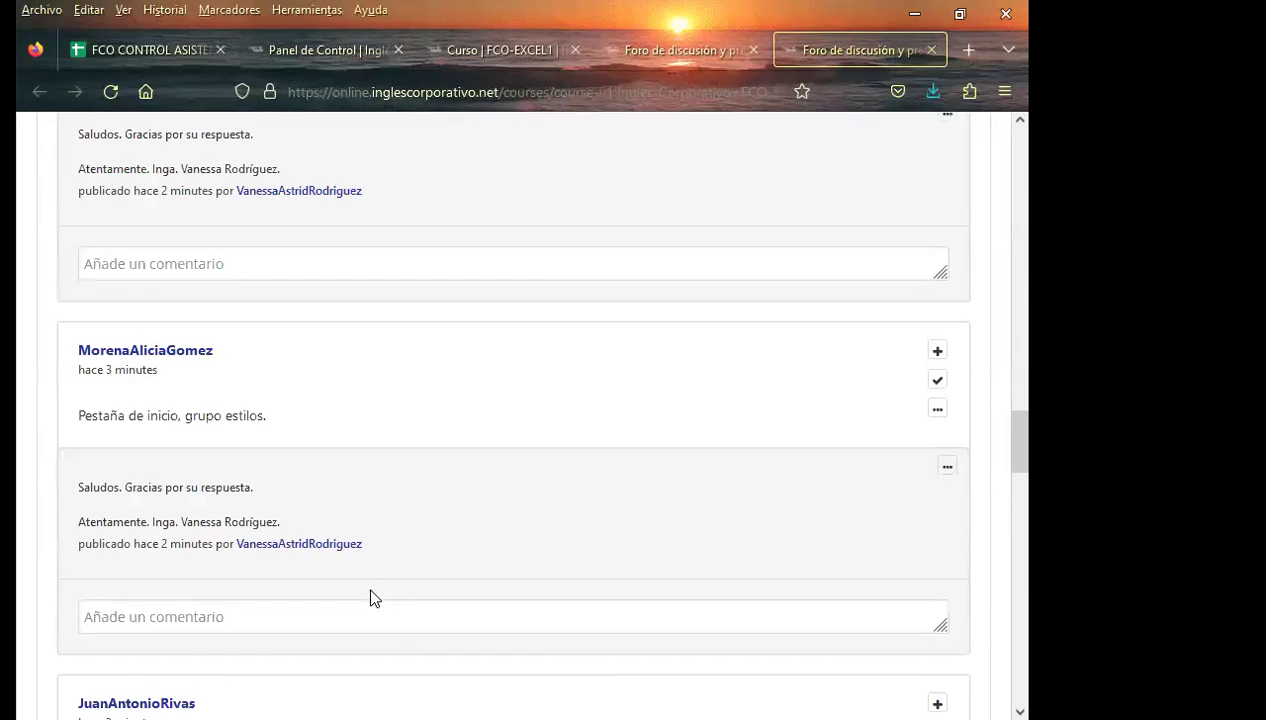
{"action": "scroll", "coordinate": [370, 598], "scroll_direction": "down", "scroll_amount": 2}
{"action": "scroll", "coordinate": [370, 598], "scroll_direction": "down", "scroll_amount": 2}
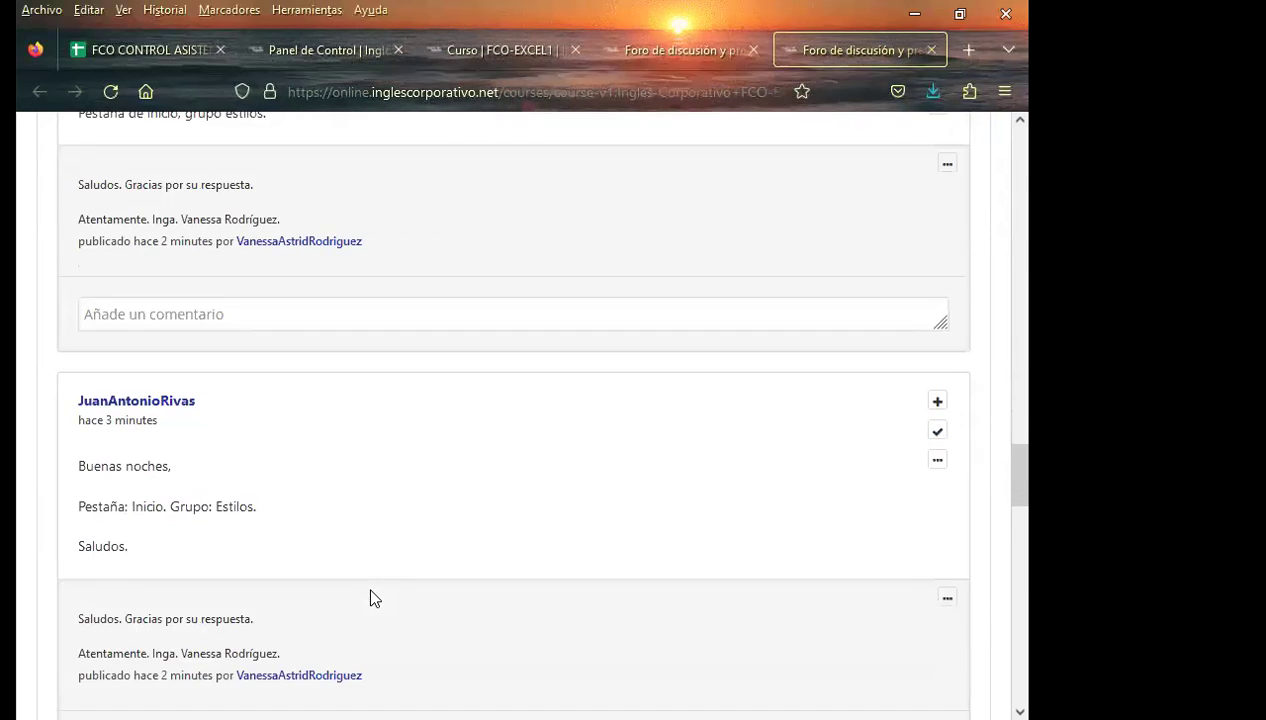
{"action": "scroll", "coordinate": [370, 598], "scroll_direction": "down", "scroll_amount": 2}
{"action": "scroll", "coordinate": [370, 598], "scroll_direction": "down", "scroll_amount": 2}
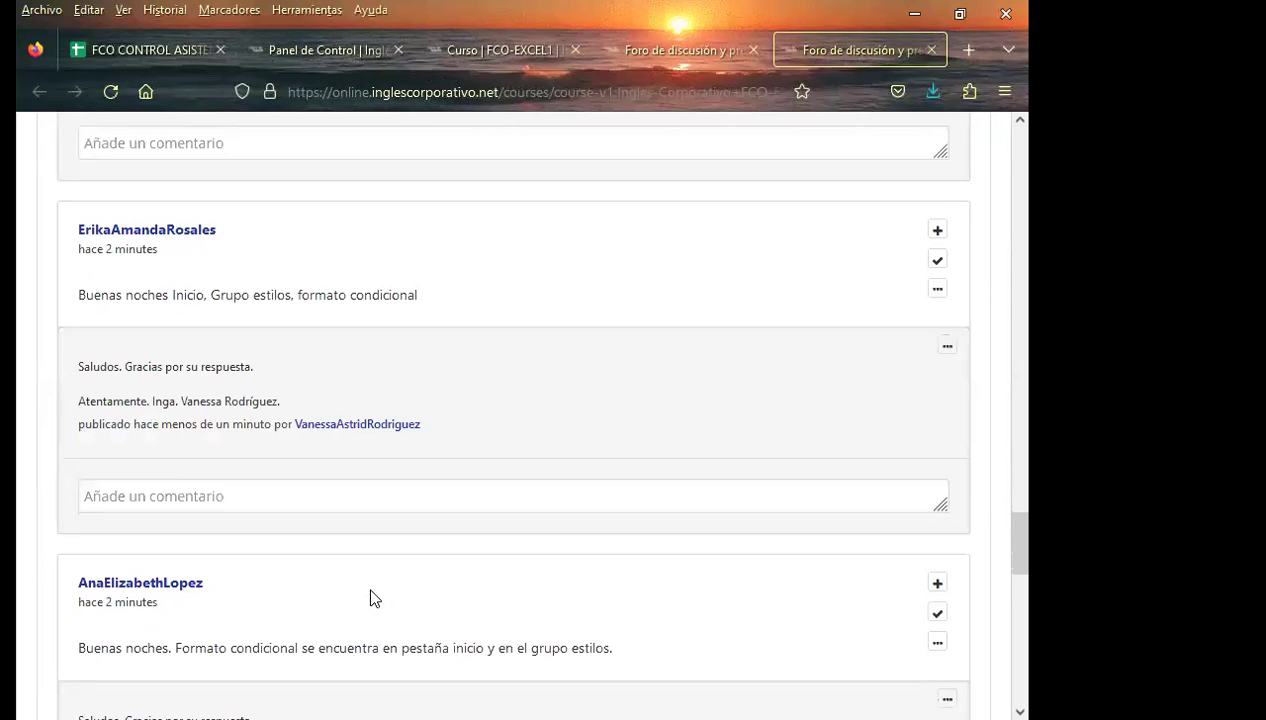
{"action": "scroll", "coordinate": [370, 598], "scroll_direction": "down", "scroll_amount": 3}
{"action": "scroll", "coordinate": [370, 598], "scroll_direction": "down", "scroll_amount": 4}
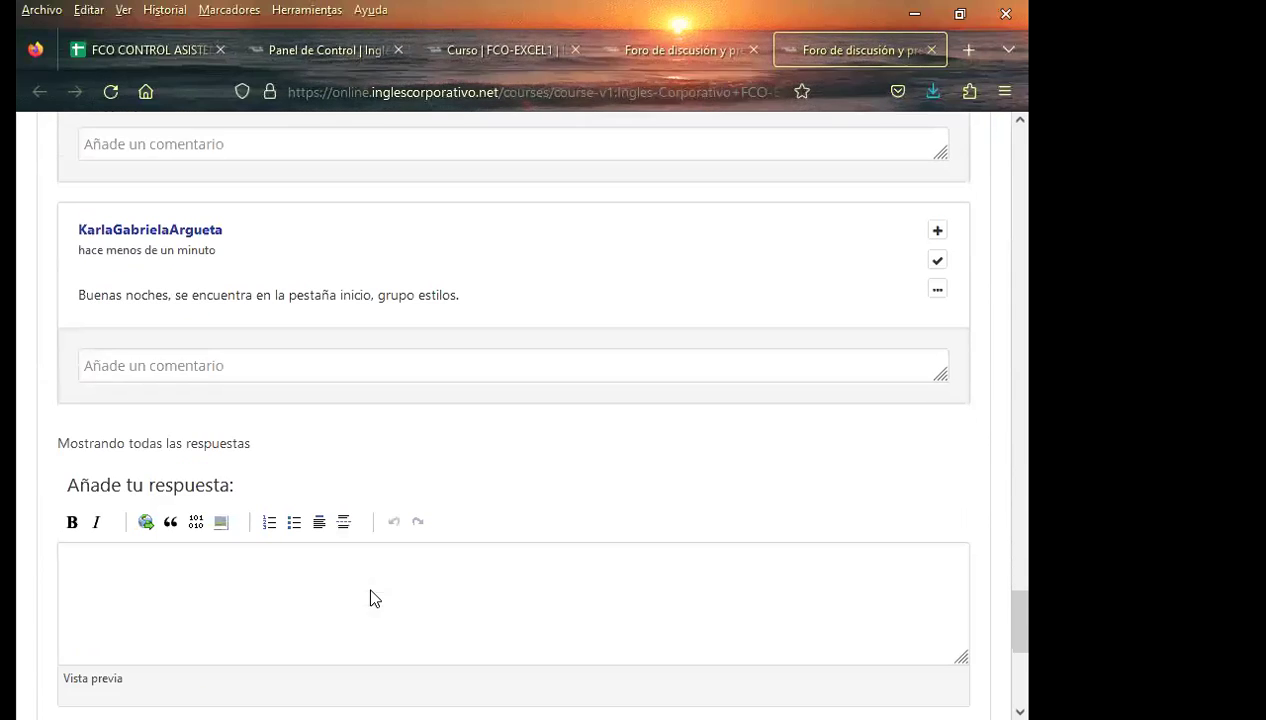
Paste the thank-you message as a comment under the 'pestaña inicio, grupo estilos' reply and post it.
{"action": "left_click", "coordinate": [138, 366]}
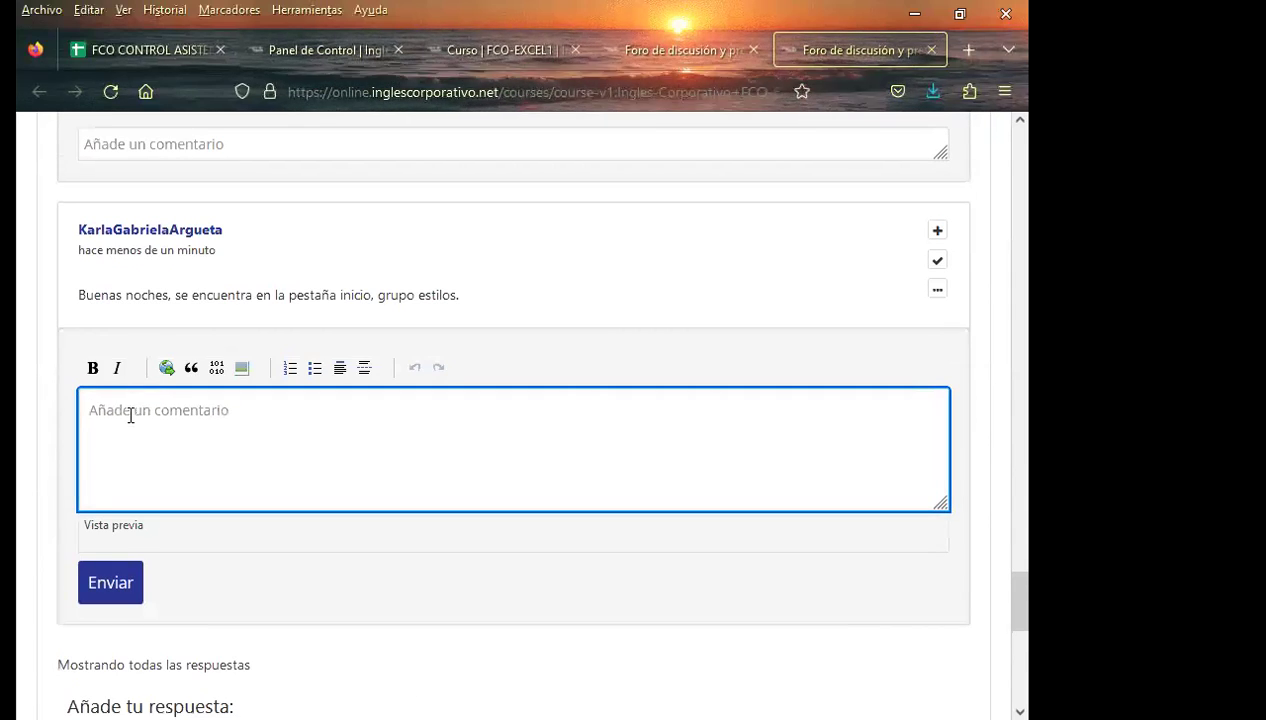
{"action": "key", "text": "ctrl+v"}
{"action": "scroll", "coordinate": [80, 500], "scroll_direction": "down", "scroll_amount": 2}
{"action": "left_click", "coordinate": [104, 458]}
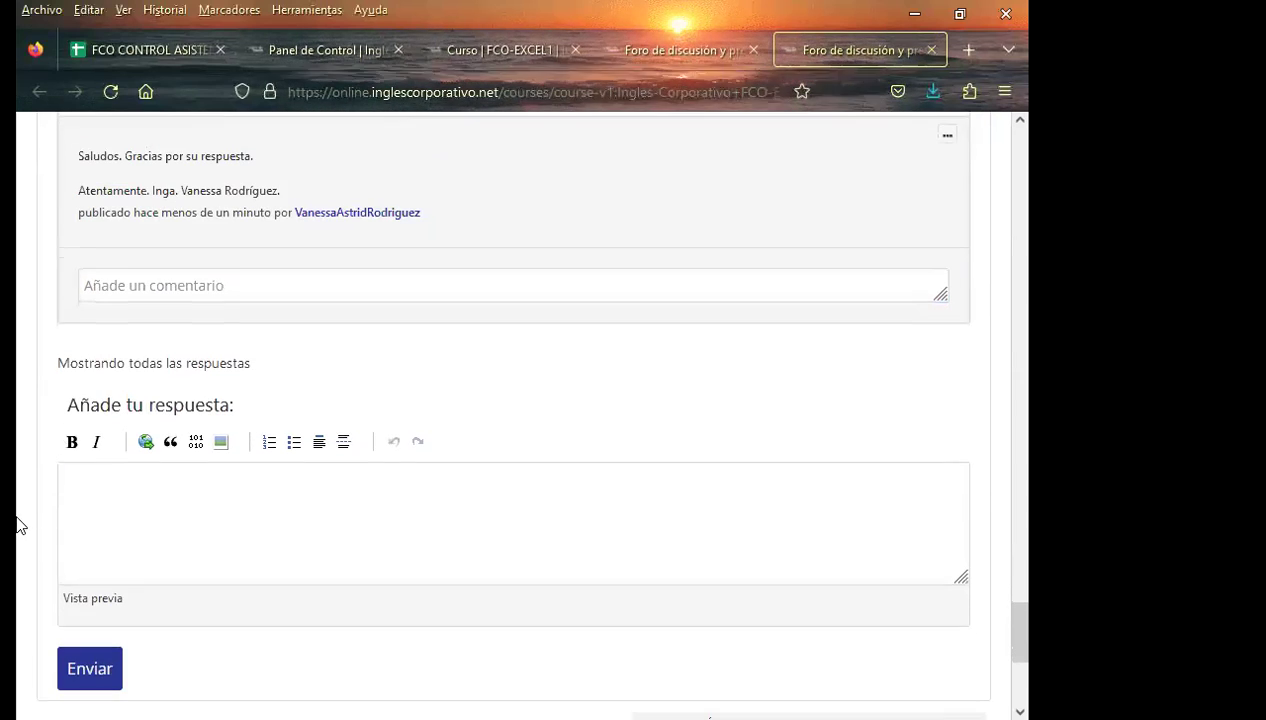
{"action": "scroll", "coordinate": [25, 535], "scroll_direction": "down", "scroll_amount": 3}
{"action": "scroll", "coordinate": [346, 528], "scroll_direction": "up", "scroll_amount": 1}
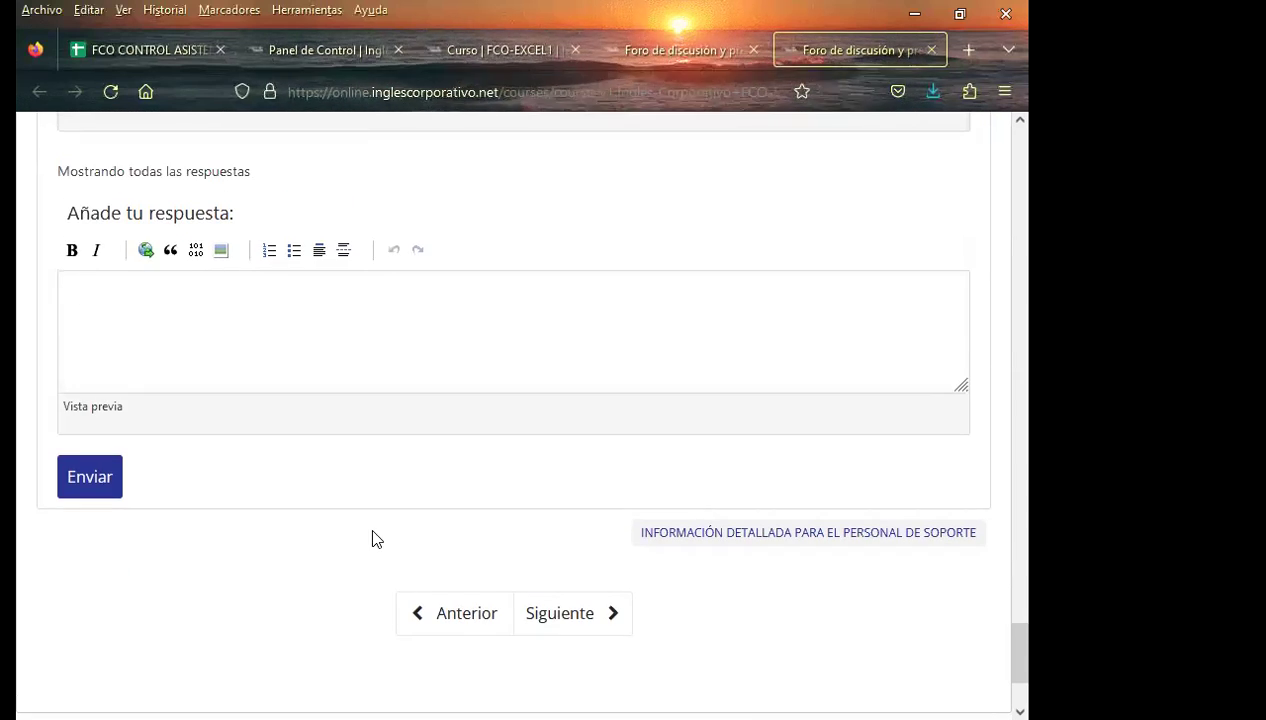
{"action": "scroll", "coordinate": [424, 542], "scroll_direction": "up", "scroll_amount": 1}
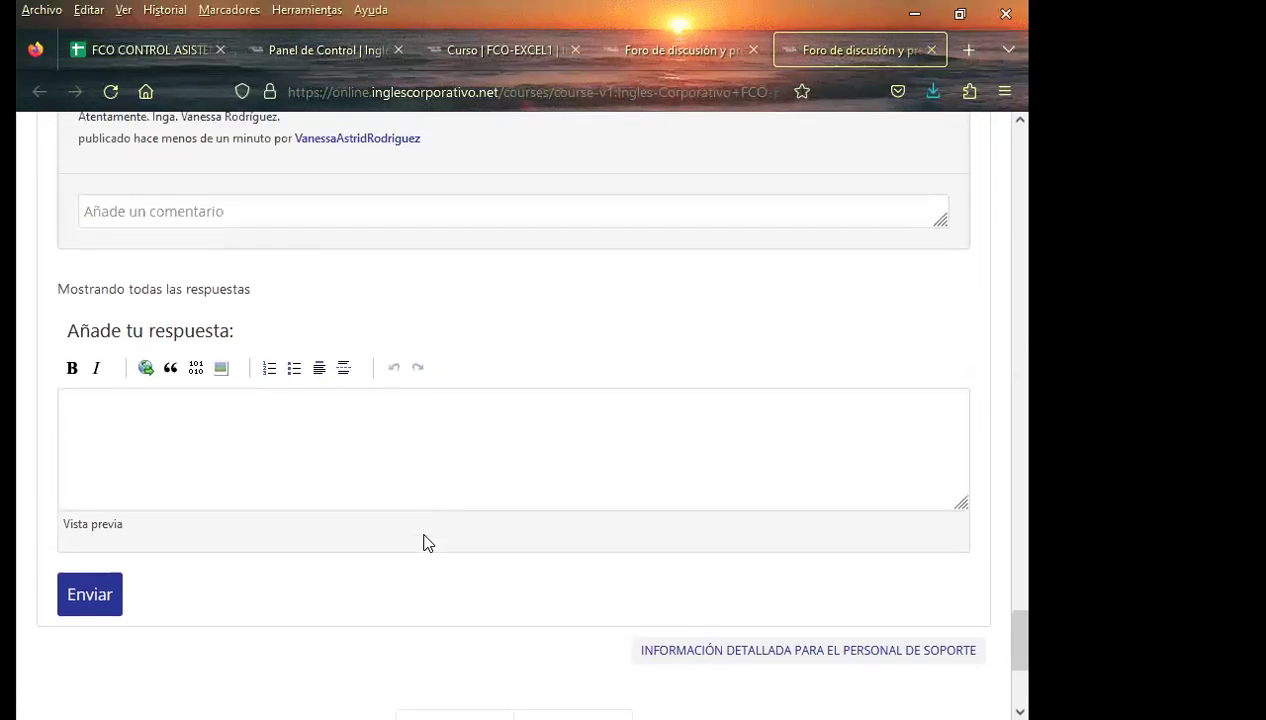
{"action": "scroll", "coordinate": [424, 542], "scroll_direction": "up", "scroll_amount": 2}
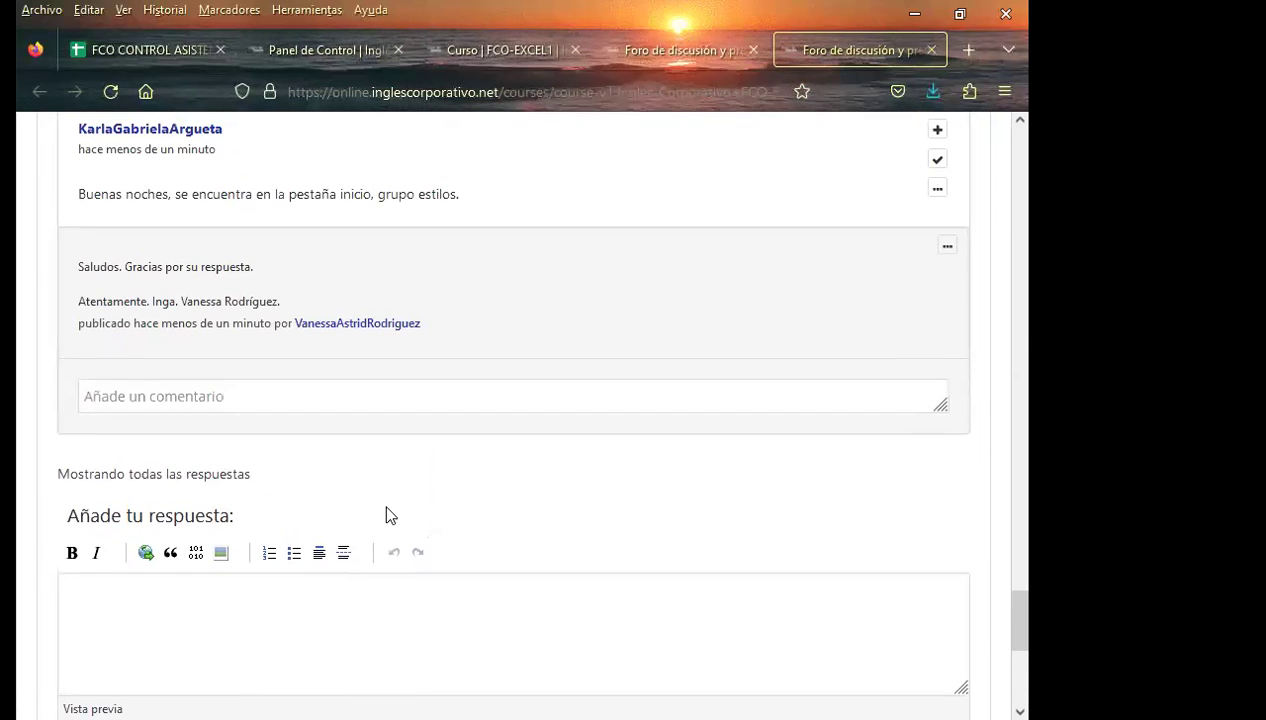
{"action": "scroll", "coordinate": [534, 539], "scroll_direction": "up", "scroll_amount": 5}
{"action": "scroll", "coordinate": [534, 539], "scroll_direction": "up", "scroll_amount": 5}
{"action": "scroll", "coordinate": [534, 539], "scroll_direction": "up", "scroll_amount": 5}
{"action": "scroll", "coordinate": [534, 539], "scroll_direction": "up", "scroll_amount": 5}
{"action": "scroll", "coordinate": [536, 538], "scroll_direction": "up", "scroll_amount": 5}
{"action": "scroll", "coordinate": [537, 537], "scroll_direction": "up", "scroll_amount": 10}
Review the thread's comments, then close the duplicate 'Foro de discusión y preguntas' tab.
{"action": "scroll", "coordinate": [537, 537], "scroll_direction": "up", "scroll_amount": 1}
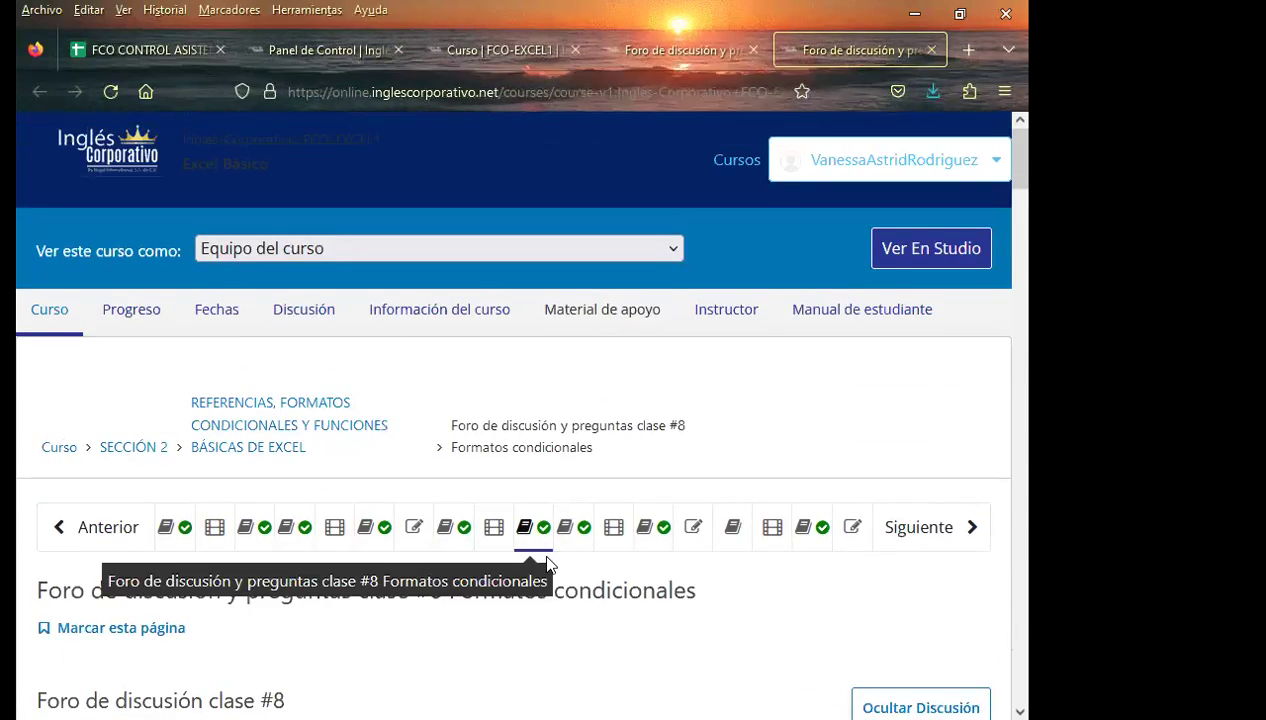
{"action": "scroll", "coordinate": [558, 450], "scroll_direction": "down", "scroll_amount": 3}
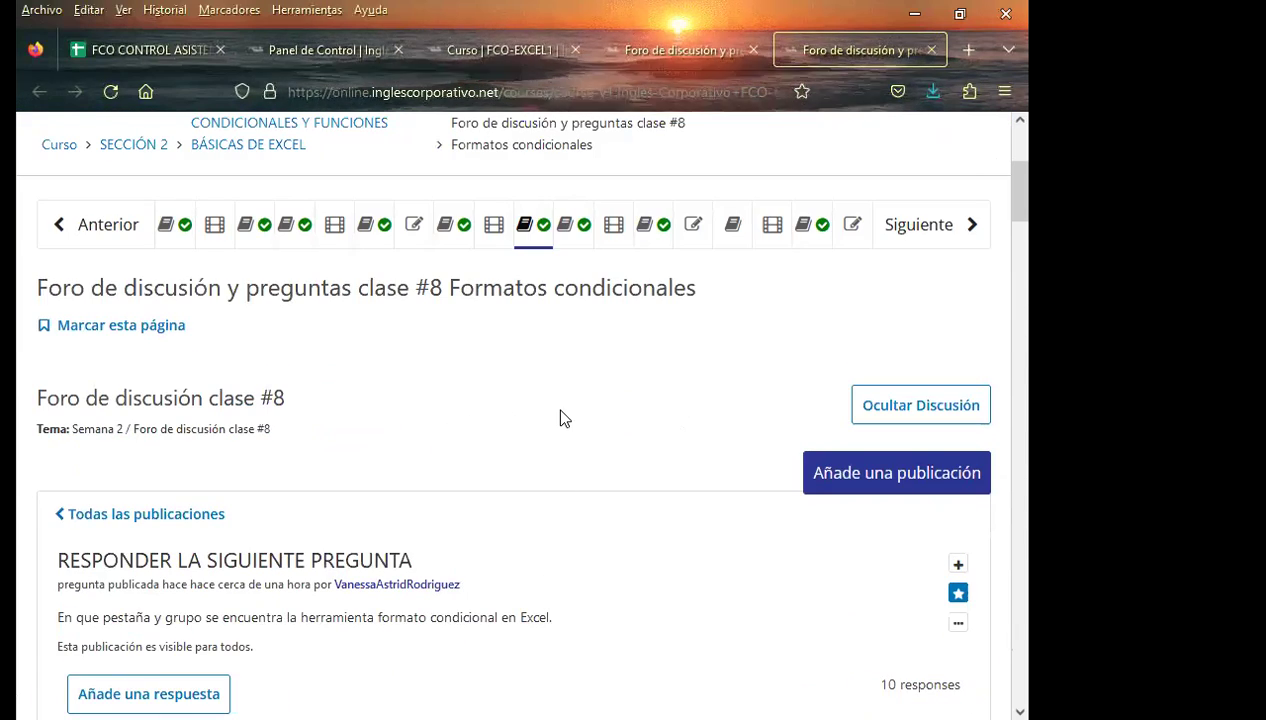
{"action": "scroll", "coordinate": [563, 418], "scroll_direction": "down", "scroll_amount": 3}
{"action": "scroll", "coordinate": [565, 407], "scroll_direction": "up", "scroll_amount": 2}
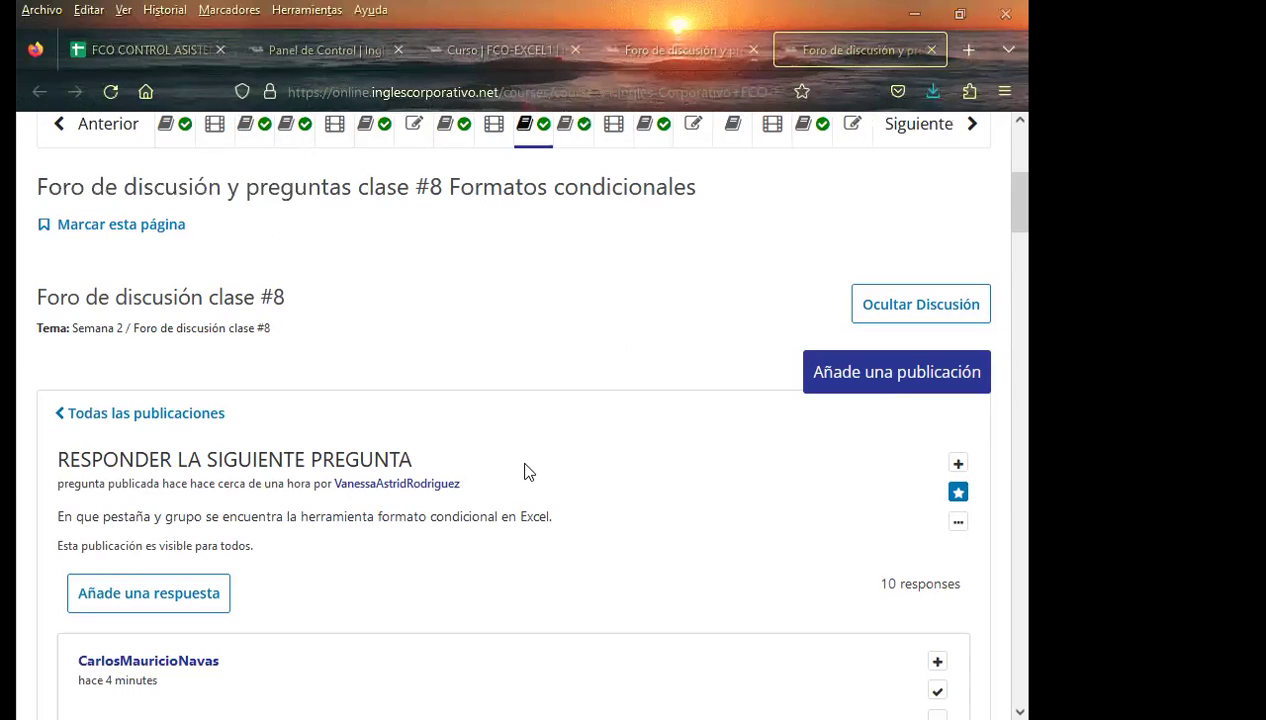
{"action": "scroll", "coordinate": [603, 540], "scroll_direction": "down", "scroll_amount": 4}
{"action": "scroll", "coordinate": [602, 545], "scroll_direction": "down", "scroll_amount": 4}
{"action": "scroll", "coordinate": [602, 545], "scroll_direction": "up", "scroll_amount": 3}
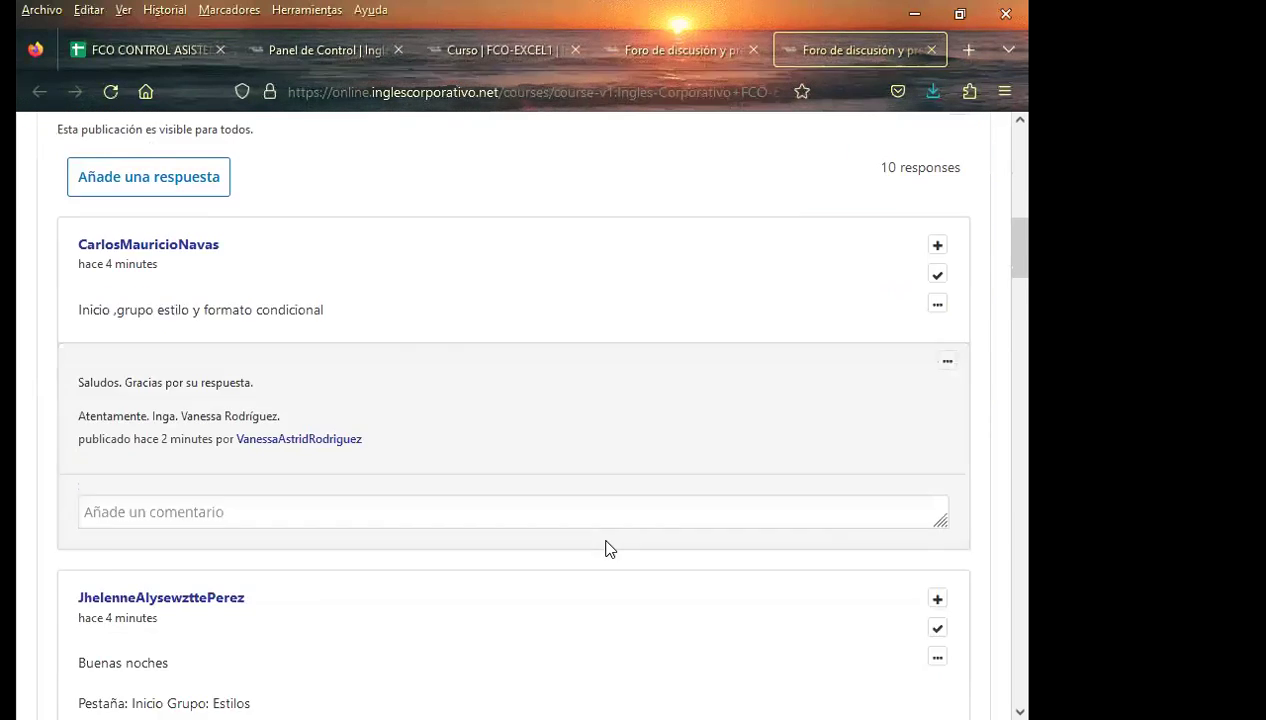
{"action": "scroll", "coordinate": [600, 540], "scroll_direction": "up", "scroll_amount": 8}
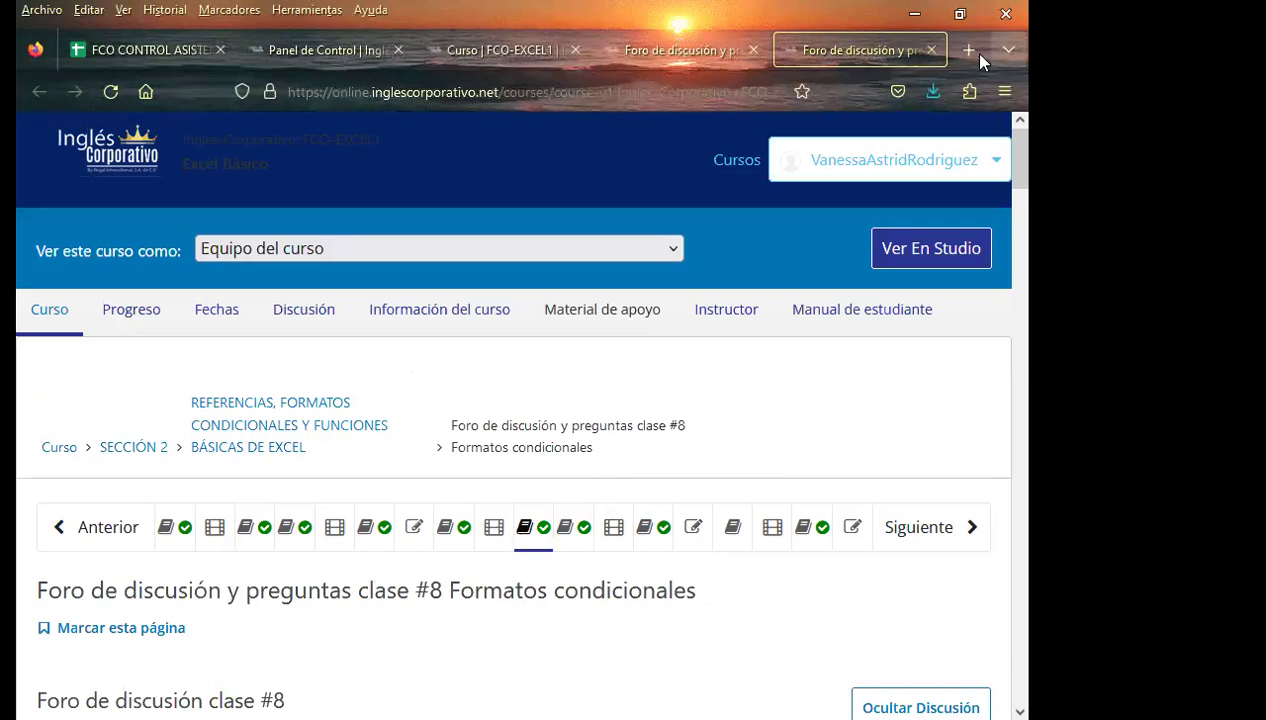
{"action": "left_click", "coordinate": [930, 51]}
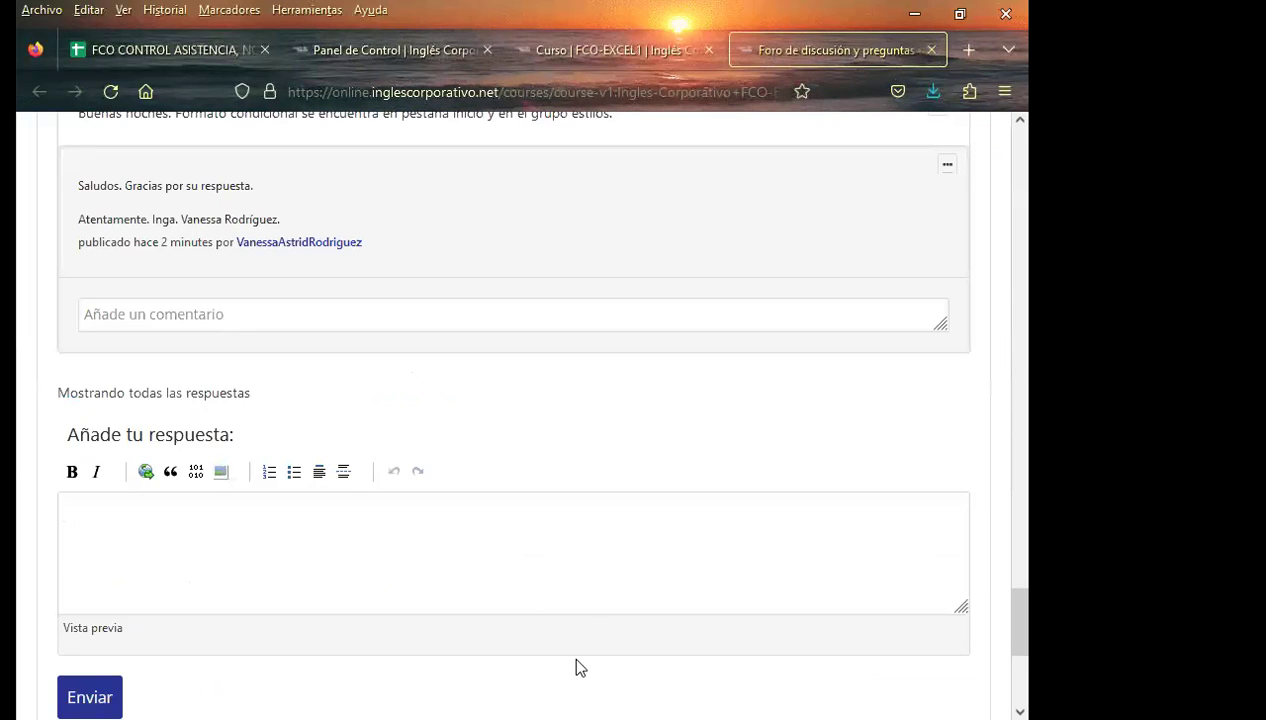